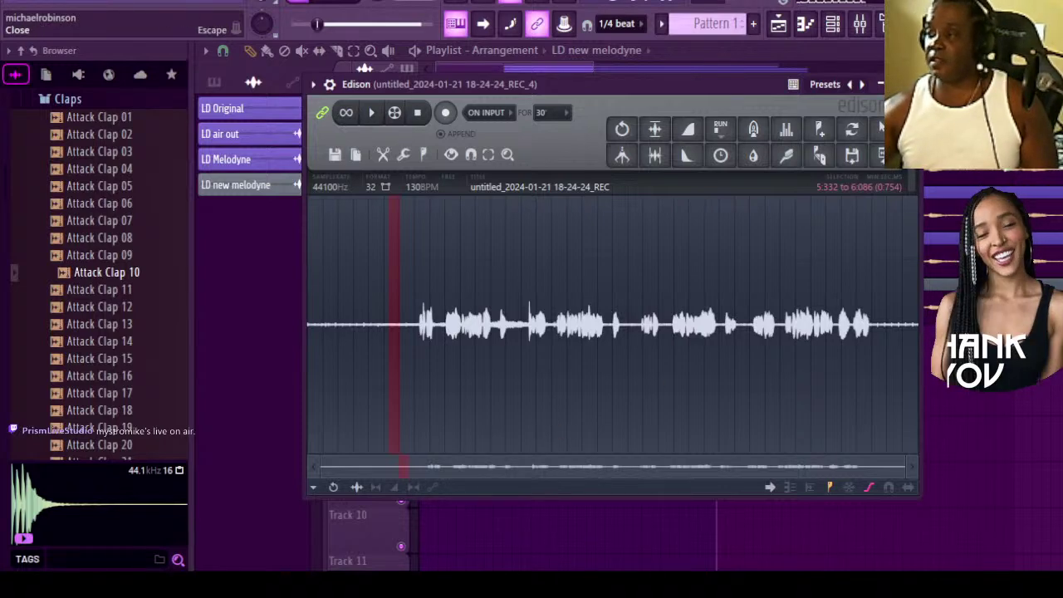
Close the Edison recording, show the mixer, and set band 1 of insert 13's Fruity parametric EQ 2 to high pass.
left_click(881, 84)
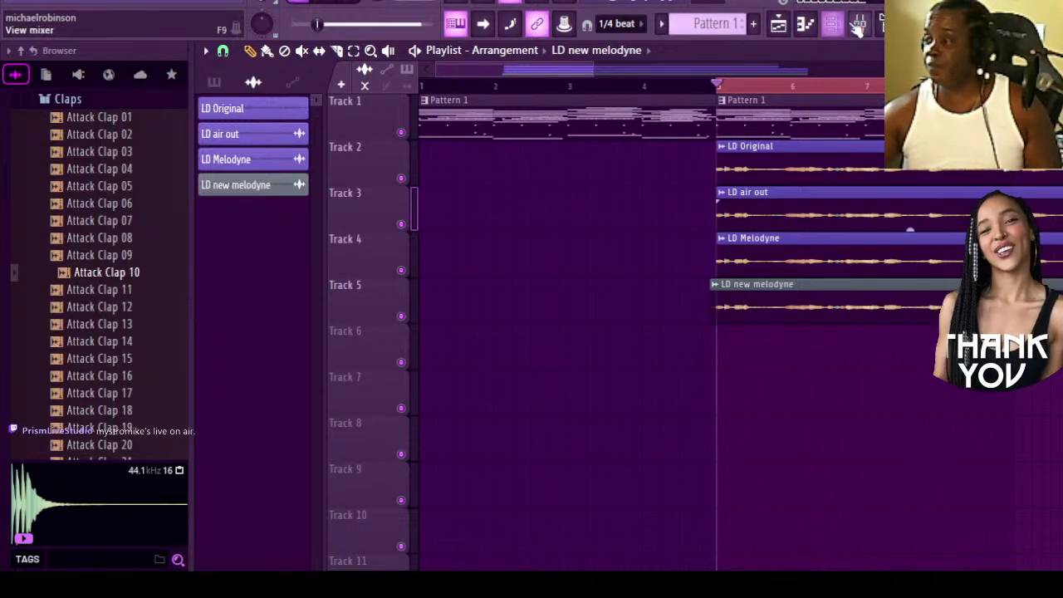
left_click(863, 25)
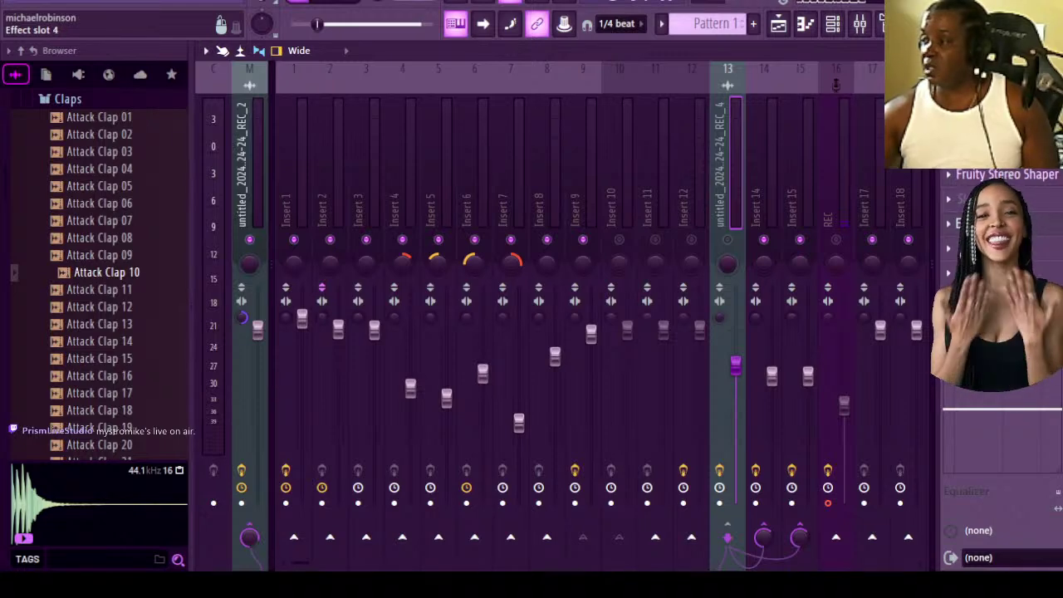
scroll(1007, 178, "up", 1)
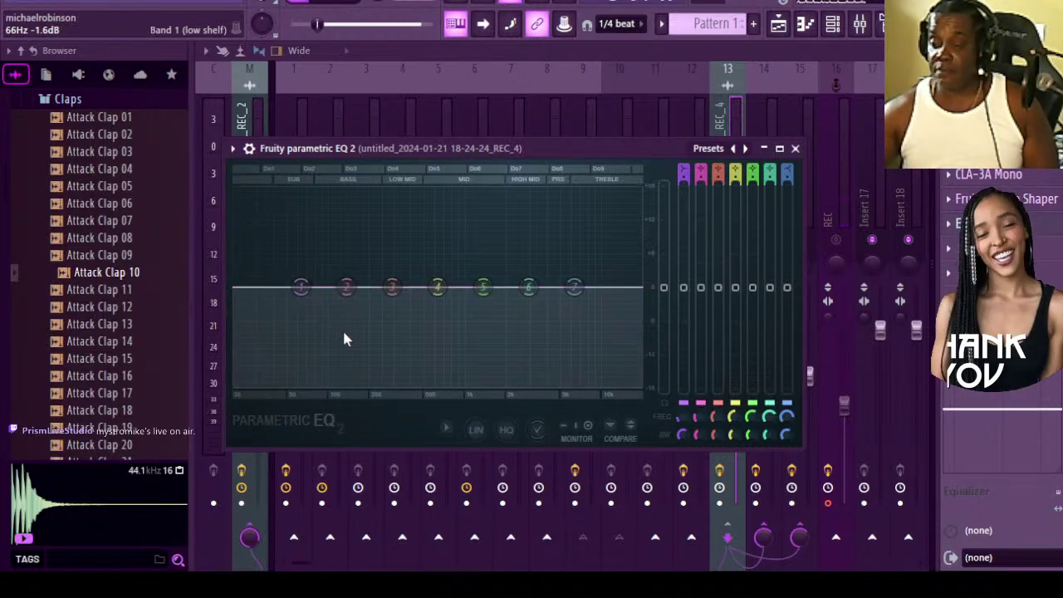
left_click(372, 378)
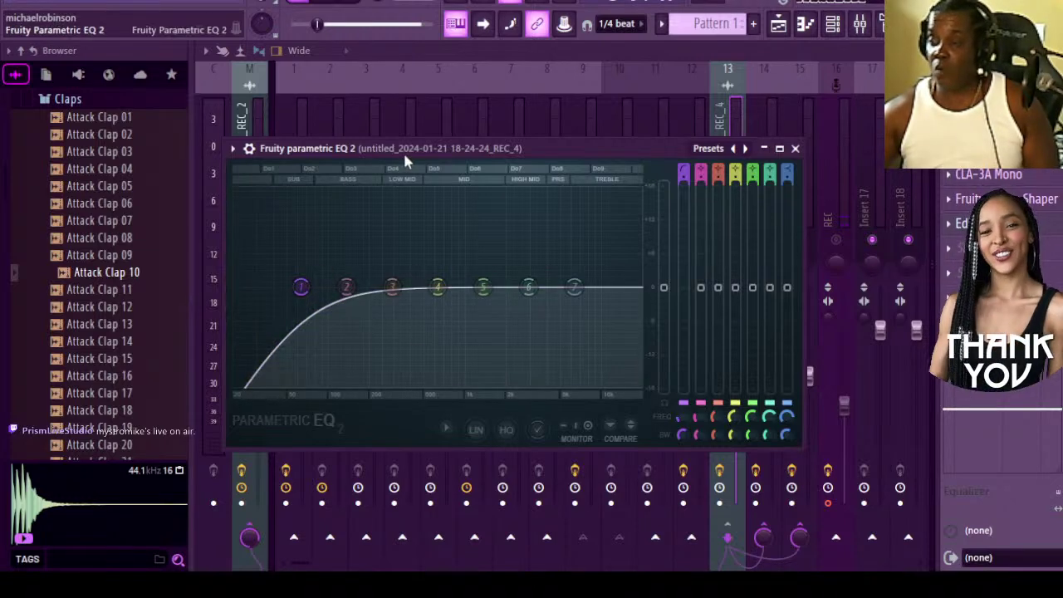
left_click_drag(403, 150, 514, 138)
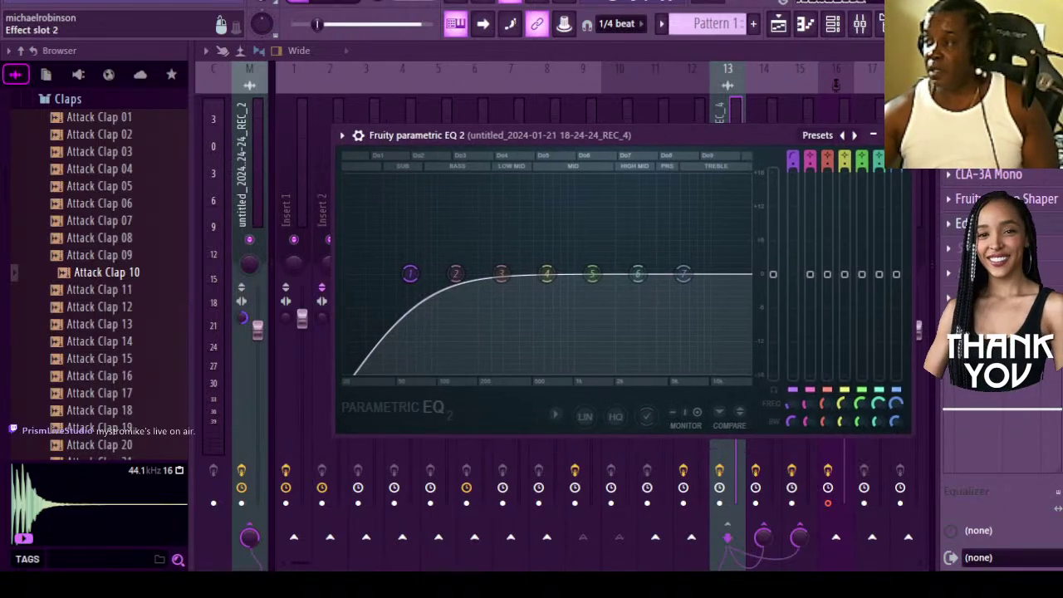
key("Escape")
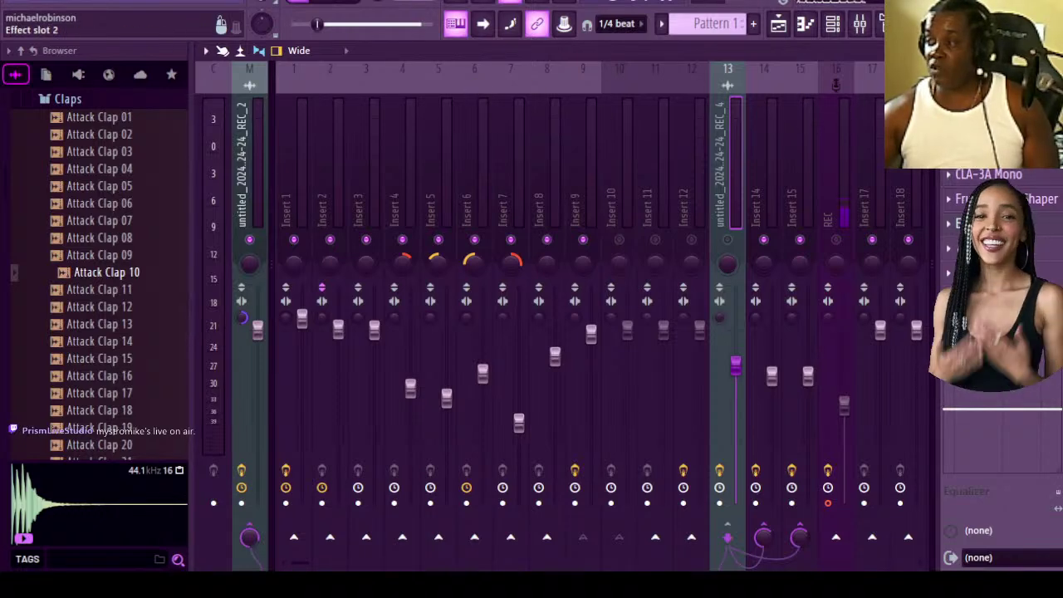
Play the song with insert 13's Fruity parametric EQ 2 open to examine the live spectrum.
left_click(988, 199)
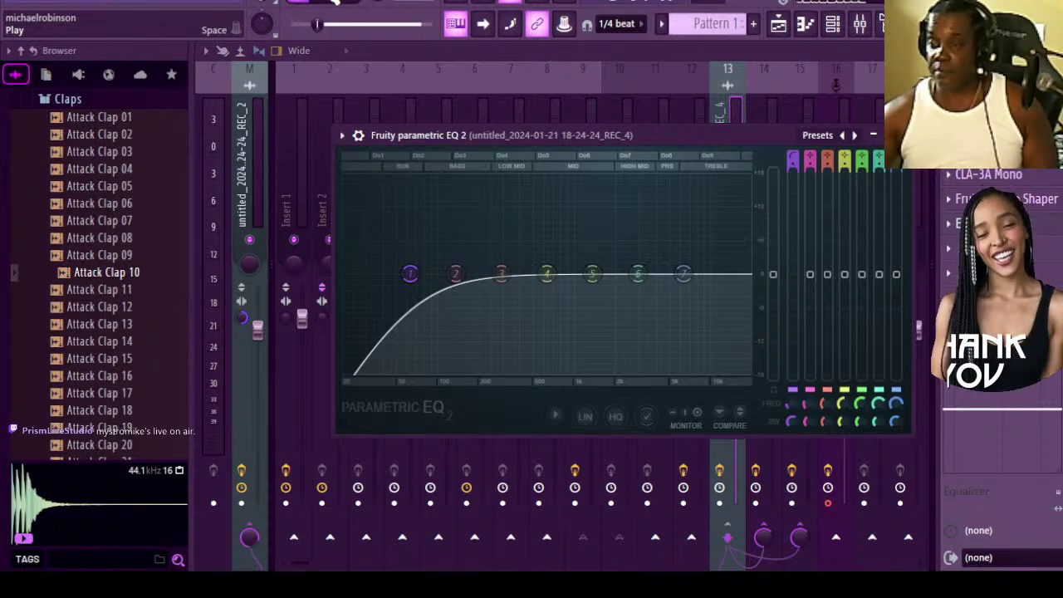
left_click(332, 2)
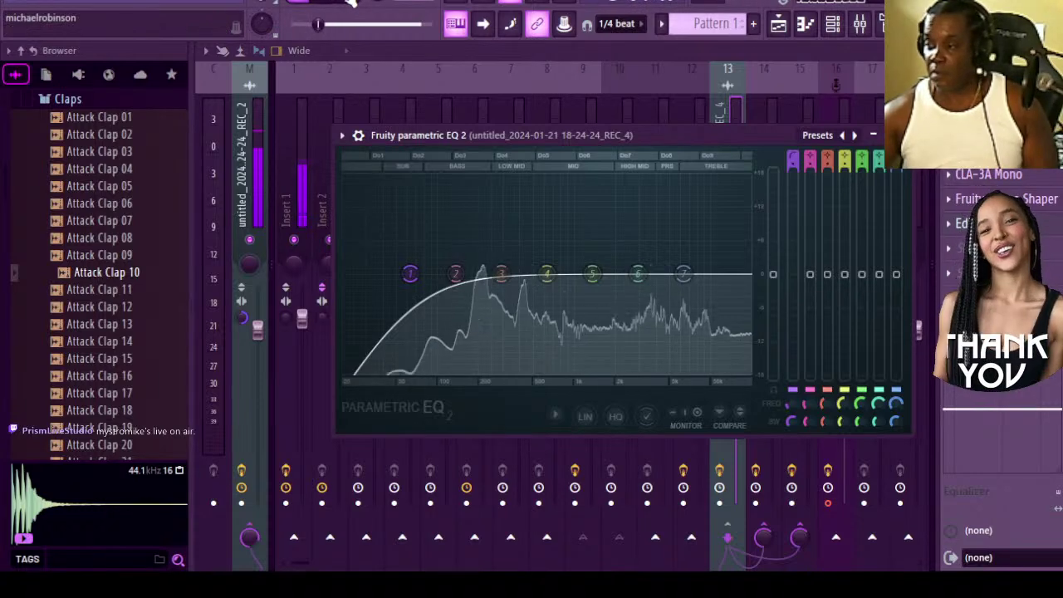
left_click_drag(588, 143, 534, 341)
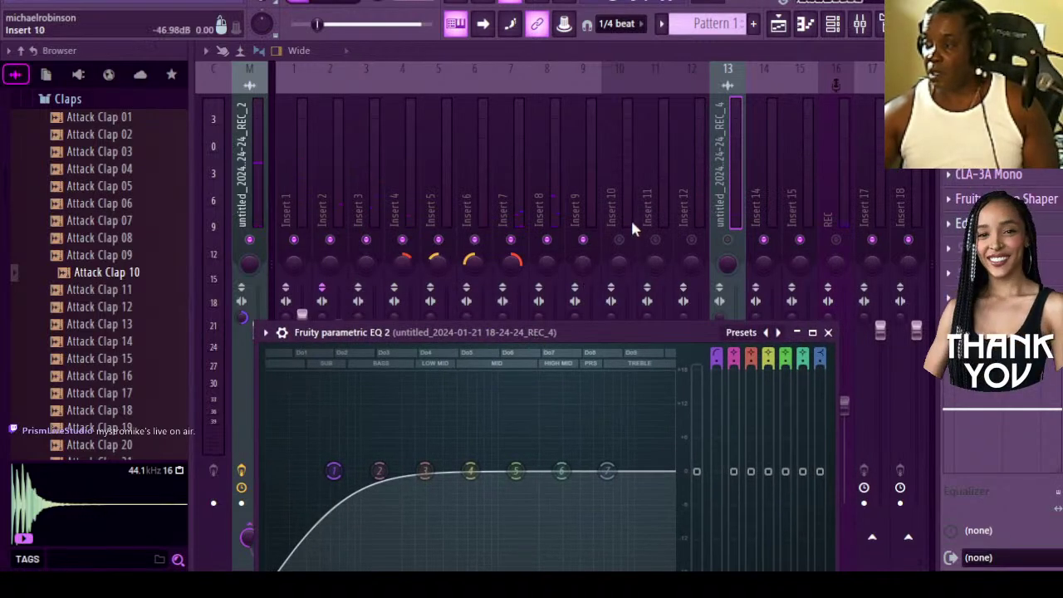
Mute insert 9 in the mixer and recheck insert 13's Fruity parametric EQ 2.
left_click(584, 241)
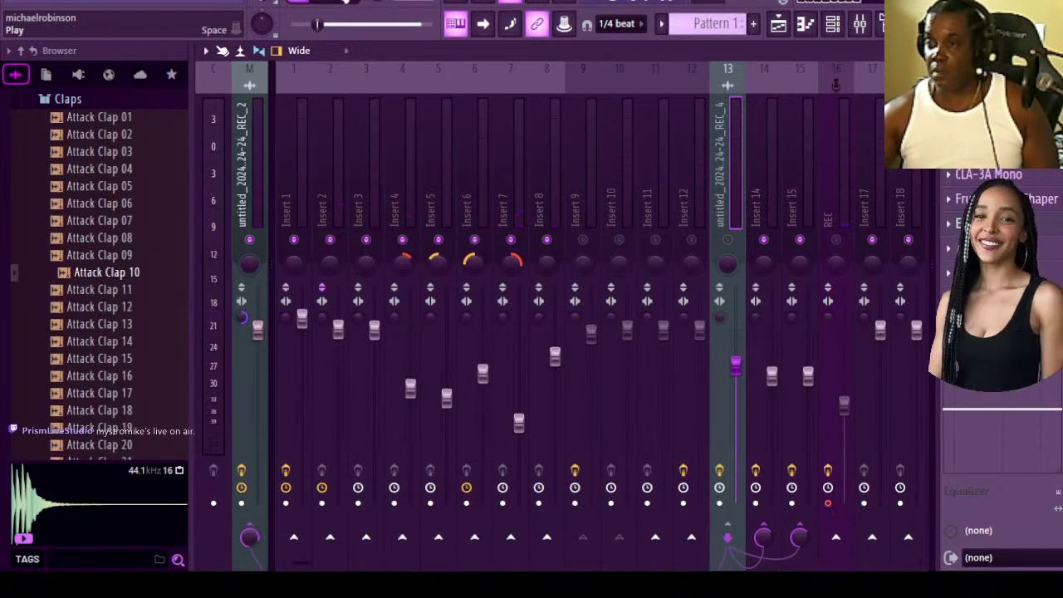
left_click(342, 2)
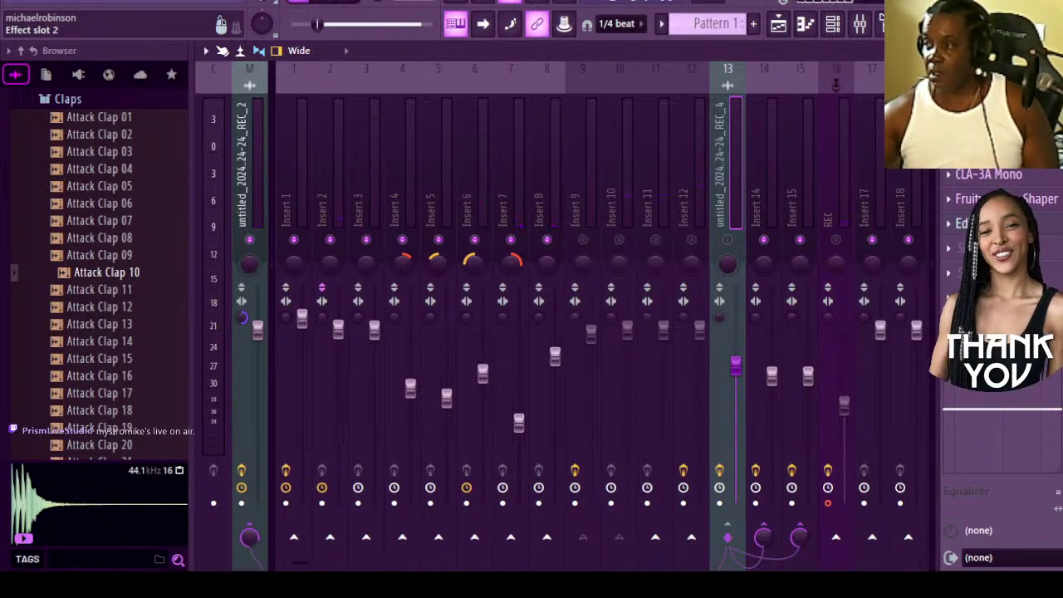
left_click(963, 198)
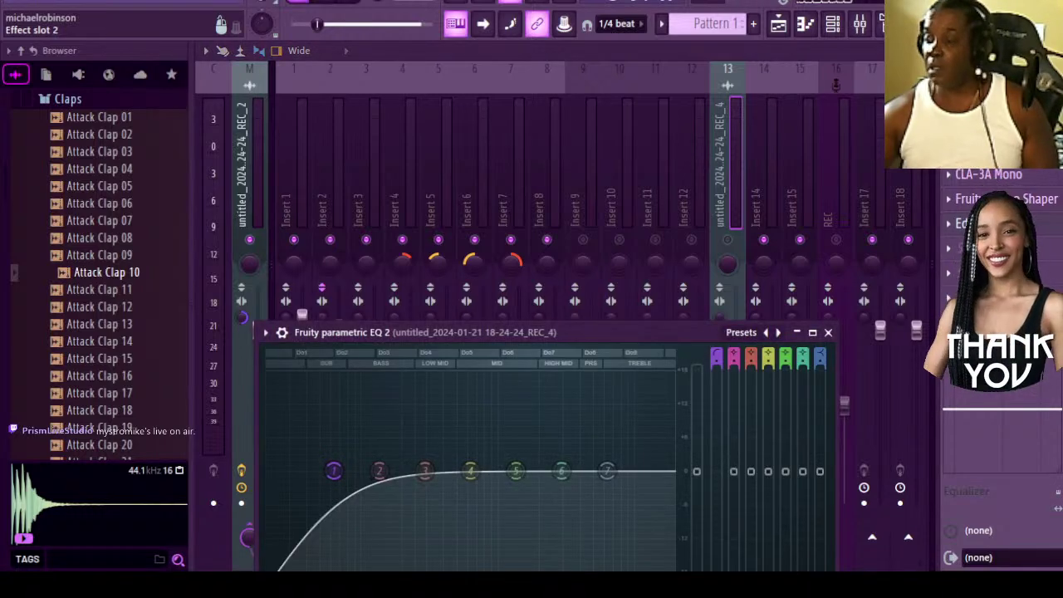
left_click(963, 198)
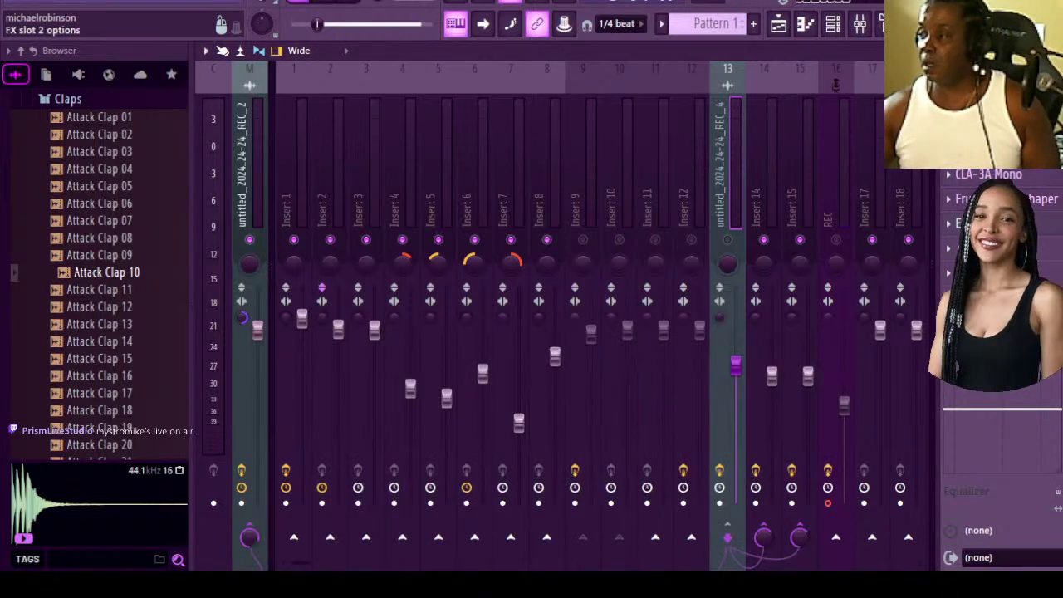
Select the master track and play the song to examine its spectrum in its Fruity parametric EQ 2.
left_click(253, 165)
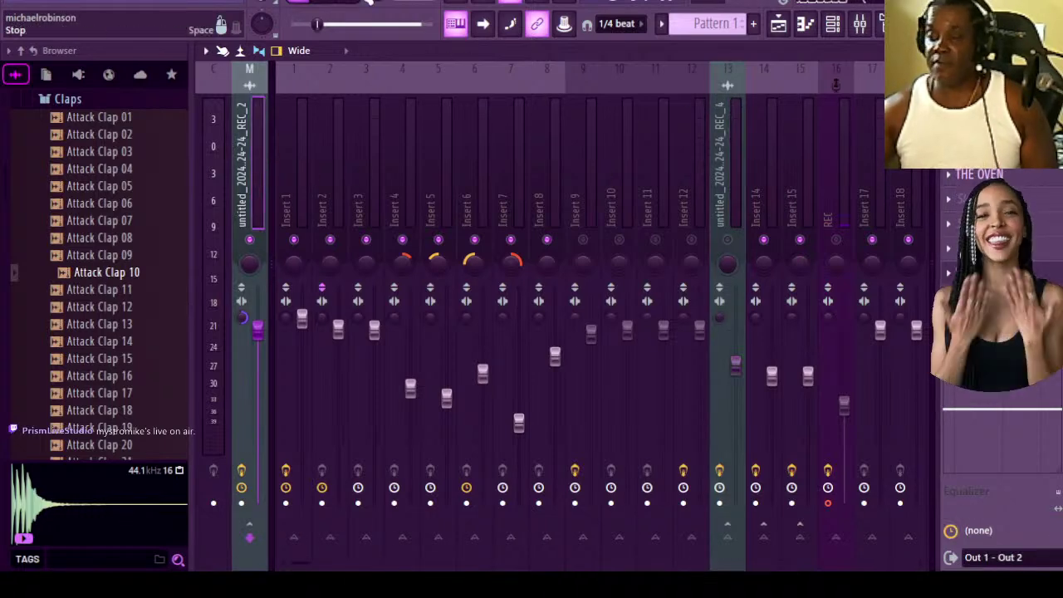
left_click(330, 3)
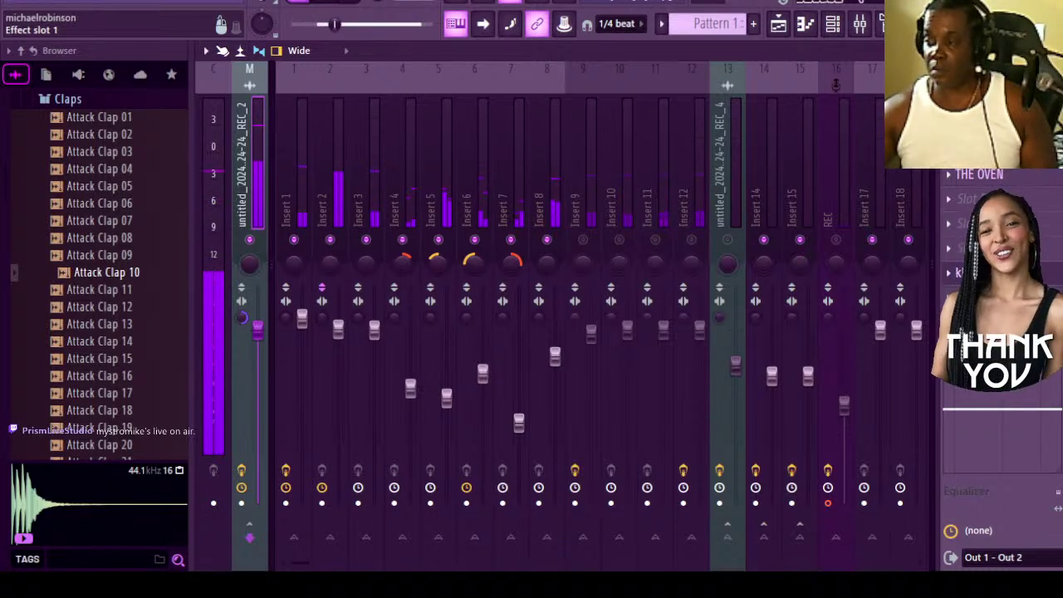
left_click(996, 199)
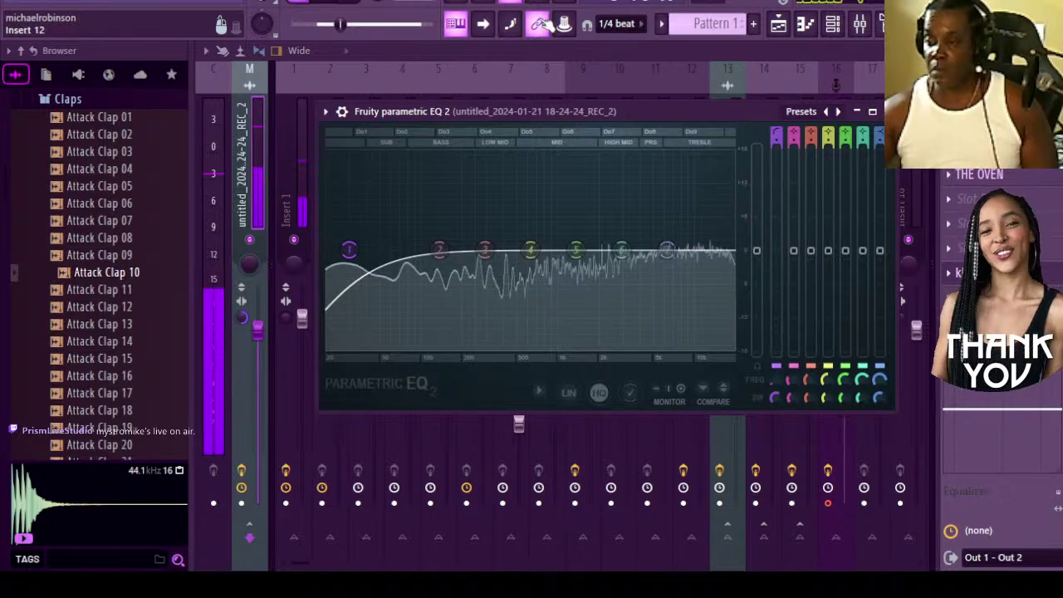
key("space")
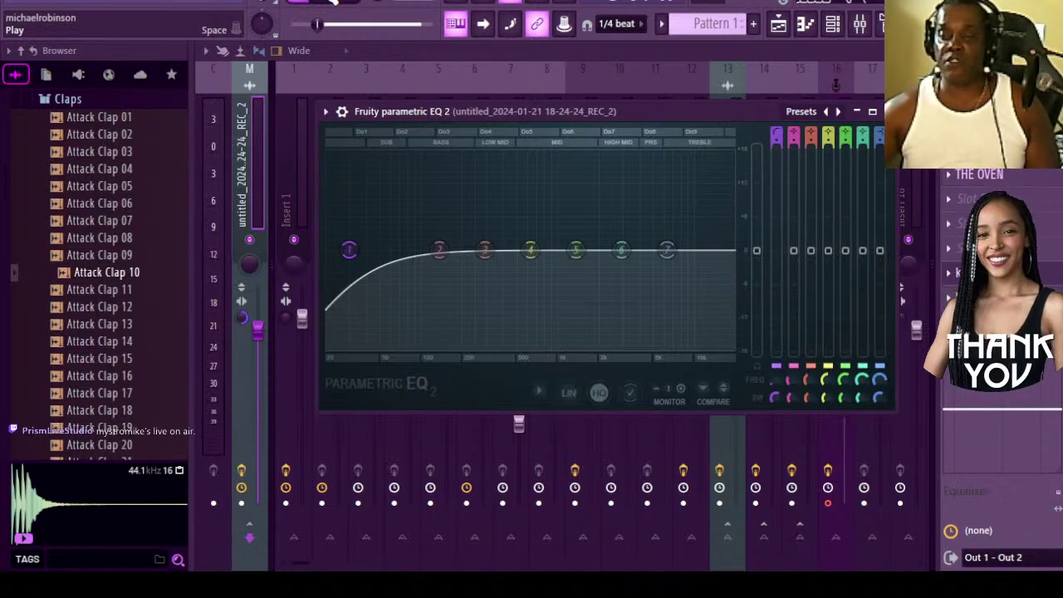
During playback, raise the cutoff of the master EQ's band 1 high pass into the bass range, next to band 2.
left_click(331, 1)
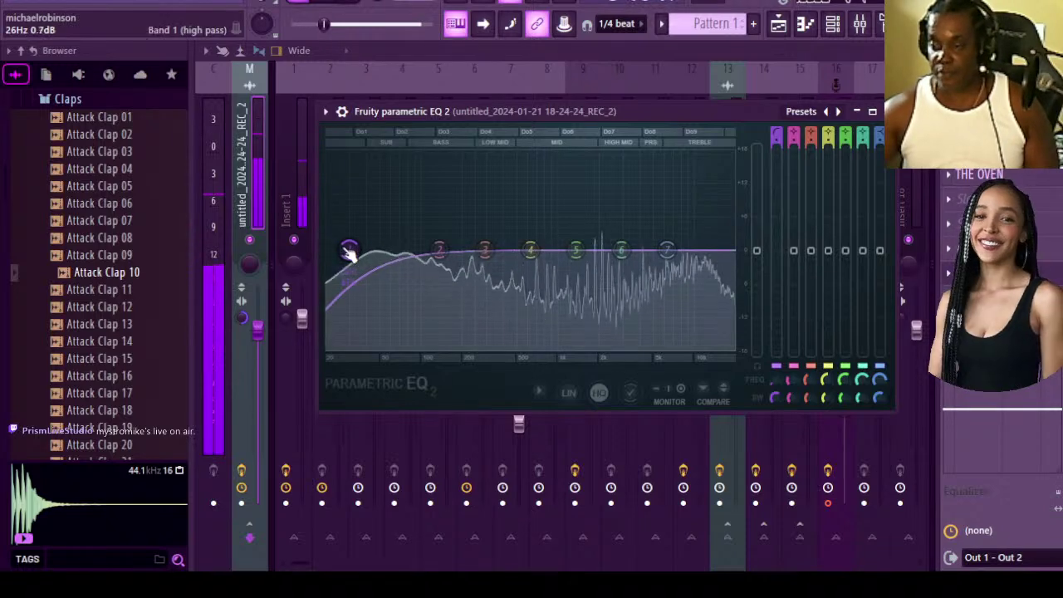
left_click_drag(349, 254, 432, 250)
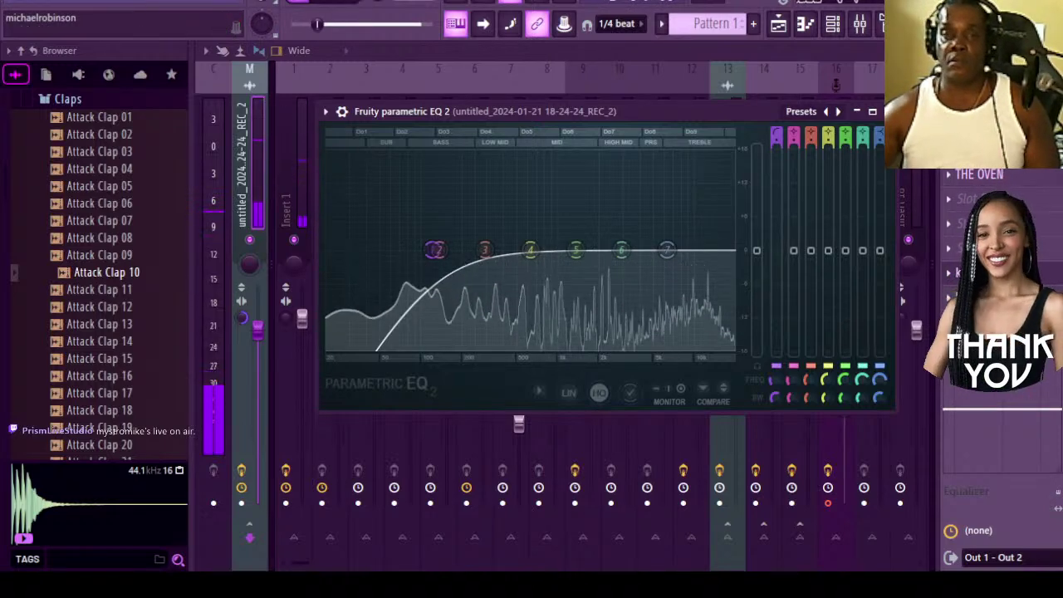
key("space")
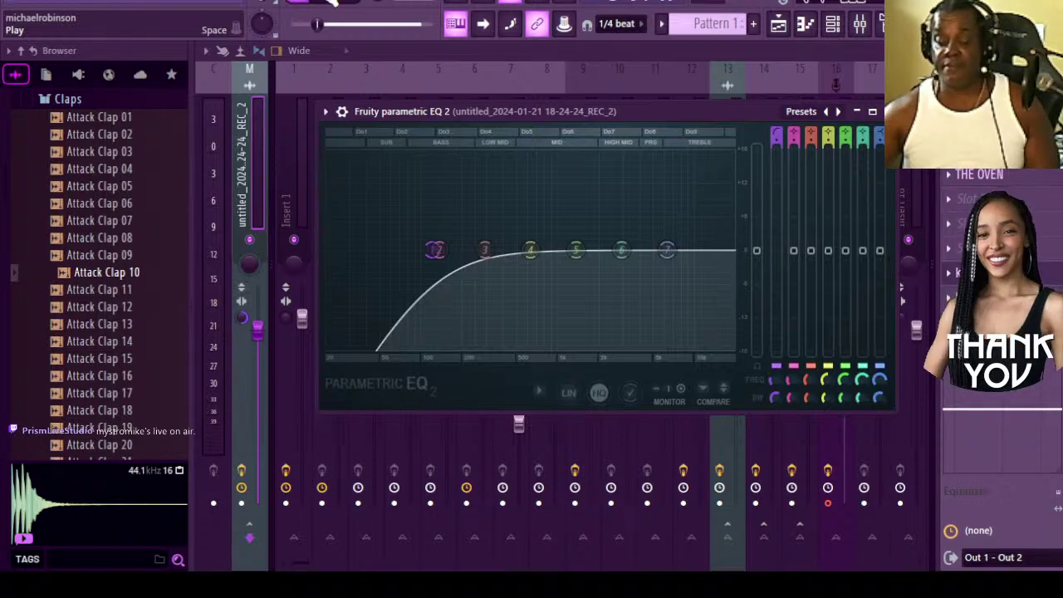
Resume playback and lower the cutoff of the master EQ's band 1 high pass back into the sub range.
left_click(332, 2)
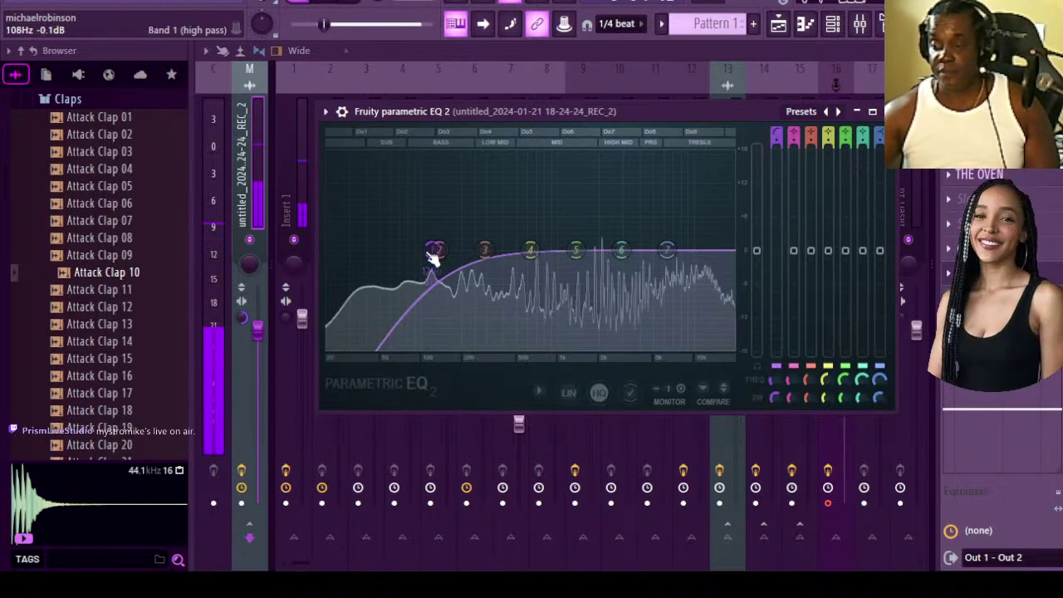
left_click_drag(433, 251, 352, 251)
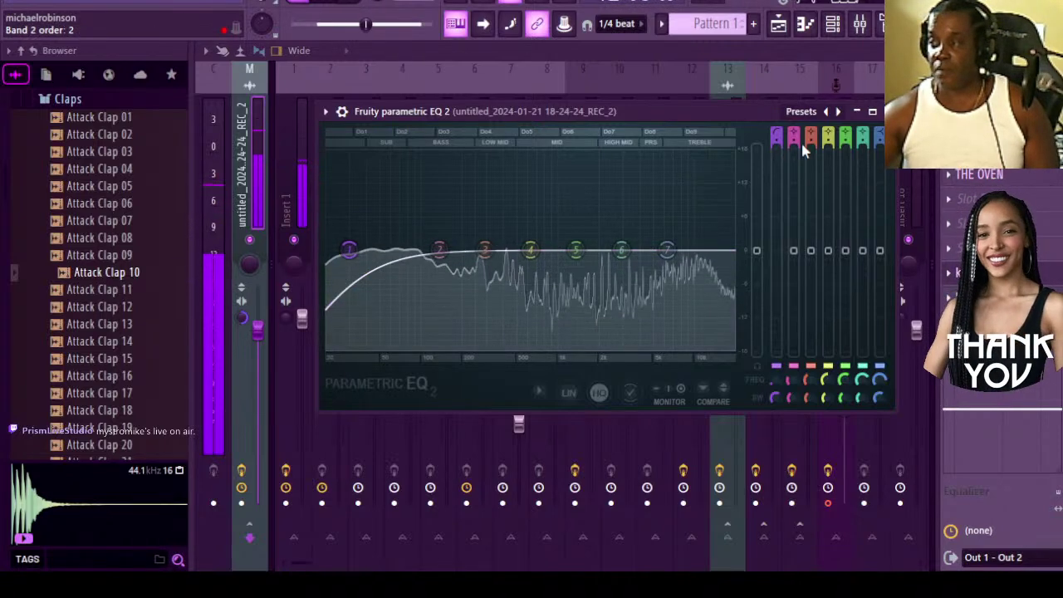
Close the master track's EQ and lower the volume fader of insert 8.
key("Escape")
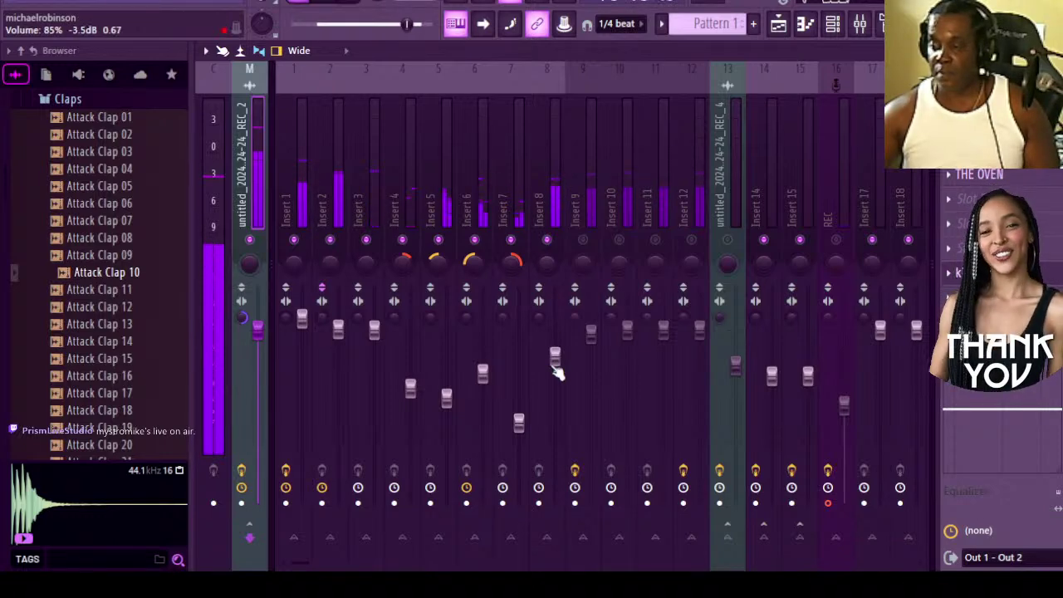
left_click_drag(554, 355, 555, 399)
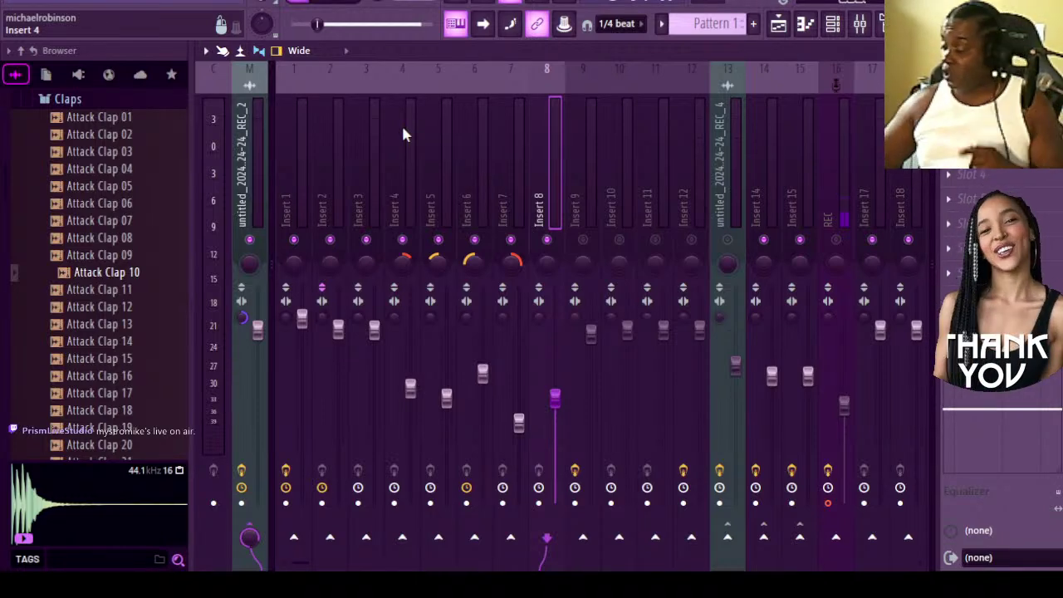
Review the effect chains on the master and REC mixer tracks.
left_click(254, 148)
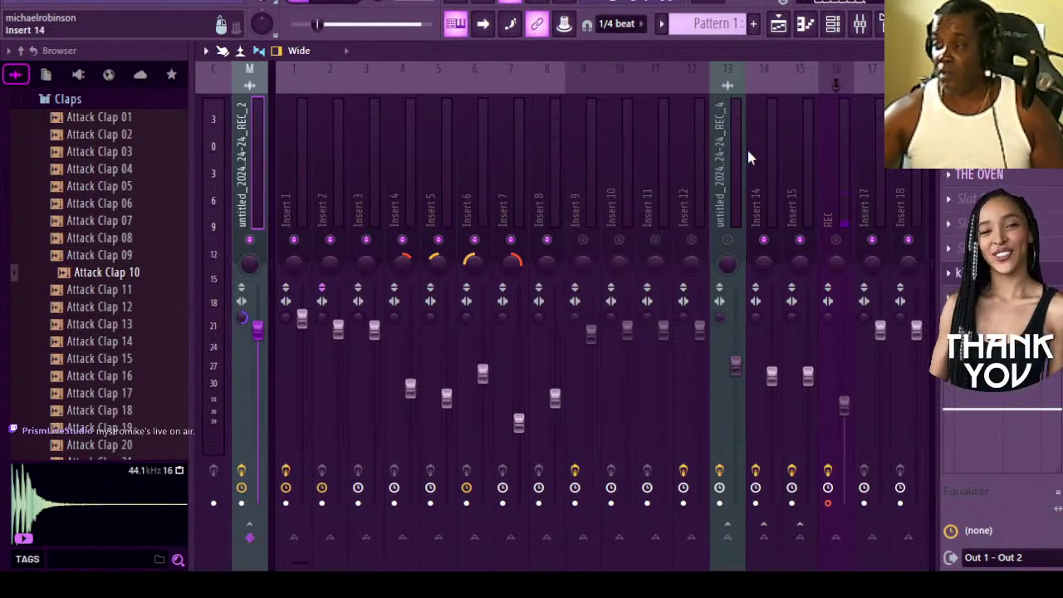
left_click(825, 175)
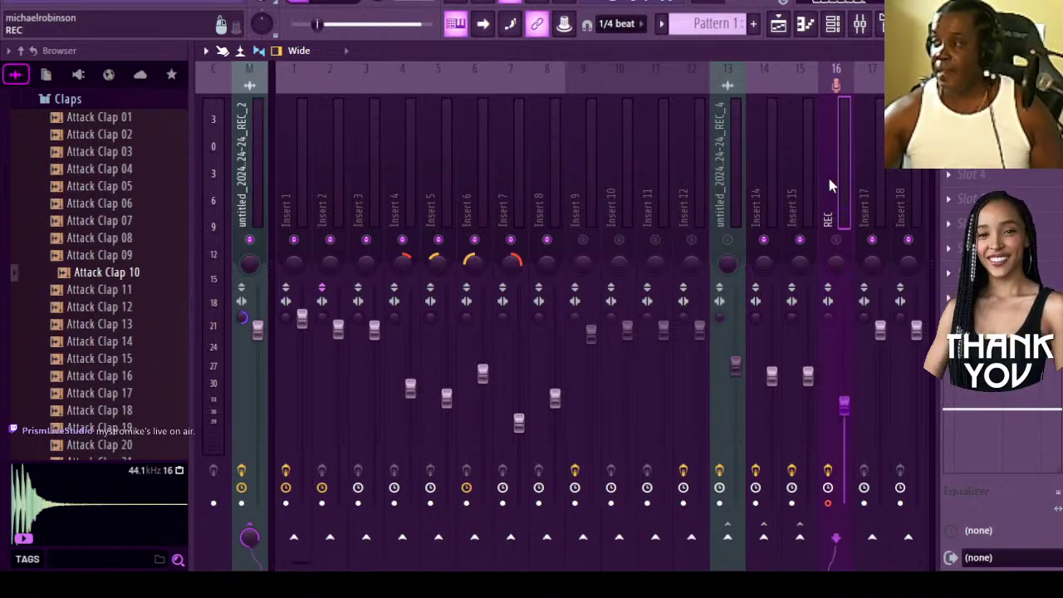
left_click(261, 179)
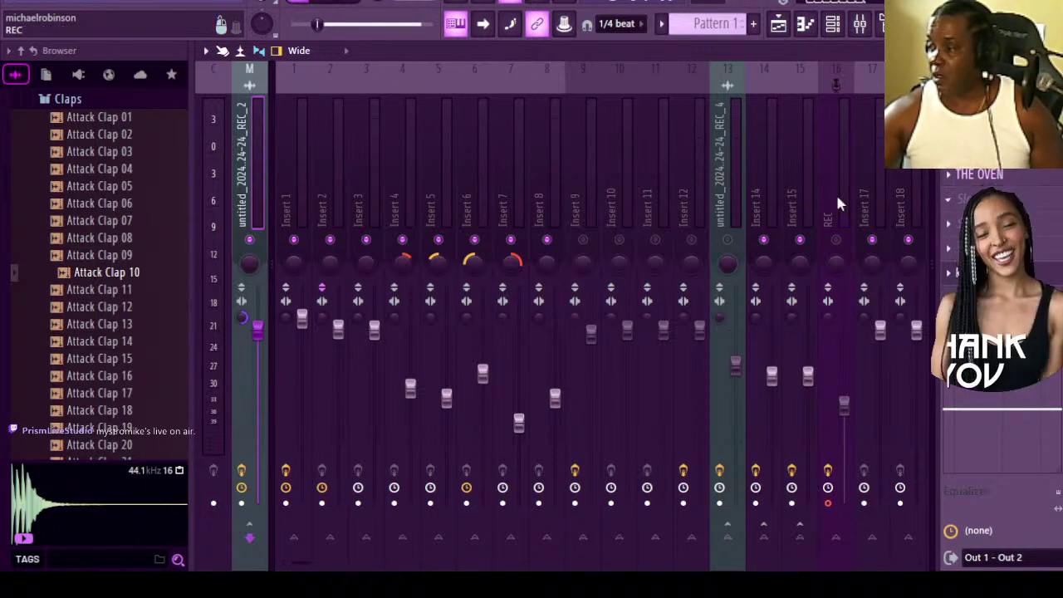
Open the Fruity parametric EQ 2 in insert 13's first effect slot and set band 1 to high pass.
left_click(742, 156)
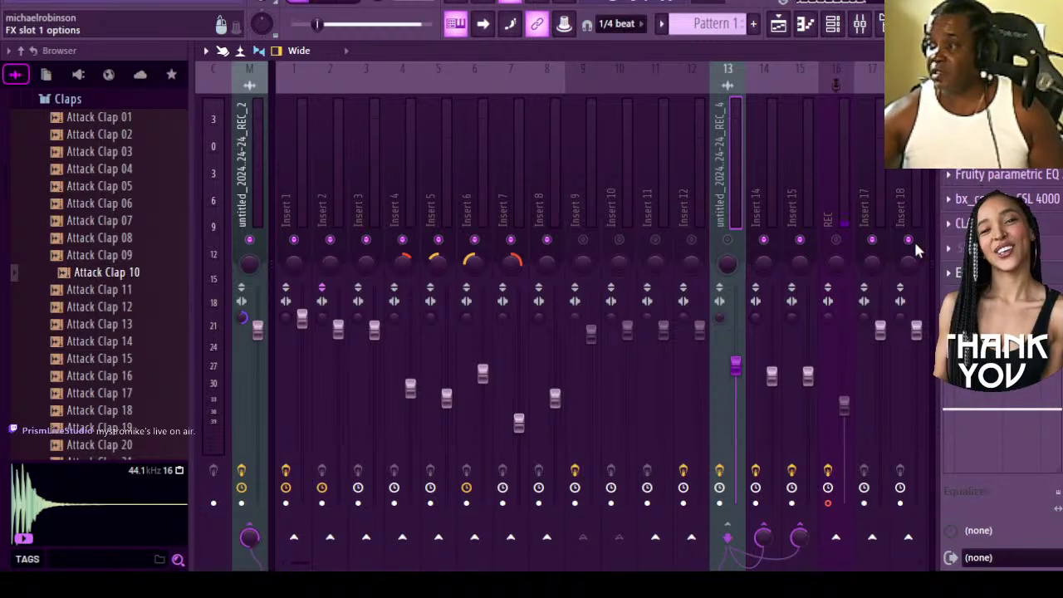
left_click(744, 60)
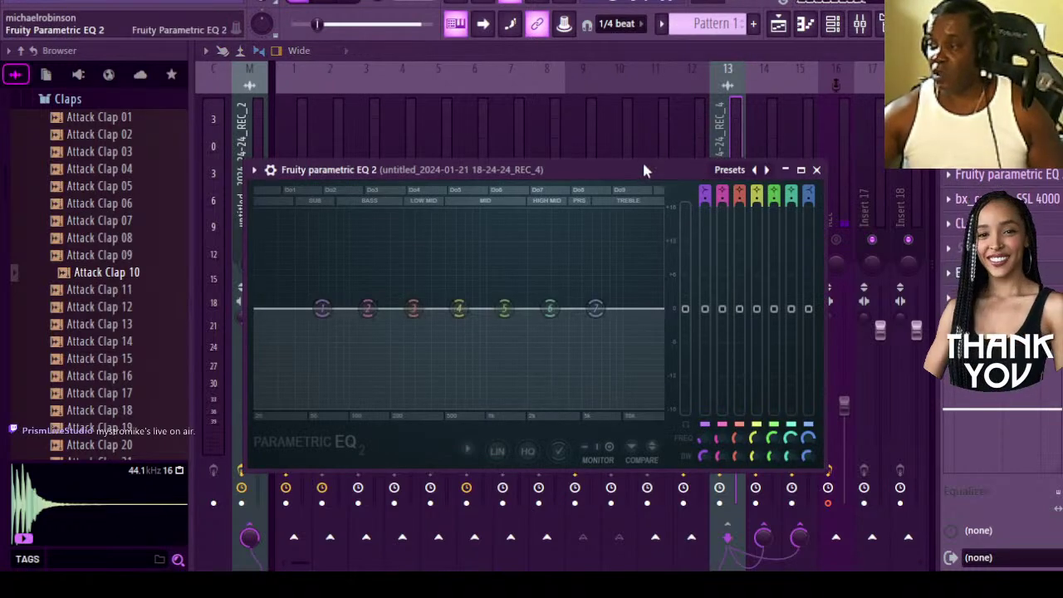
left_click_drag(599, 172, 675, 149)
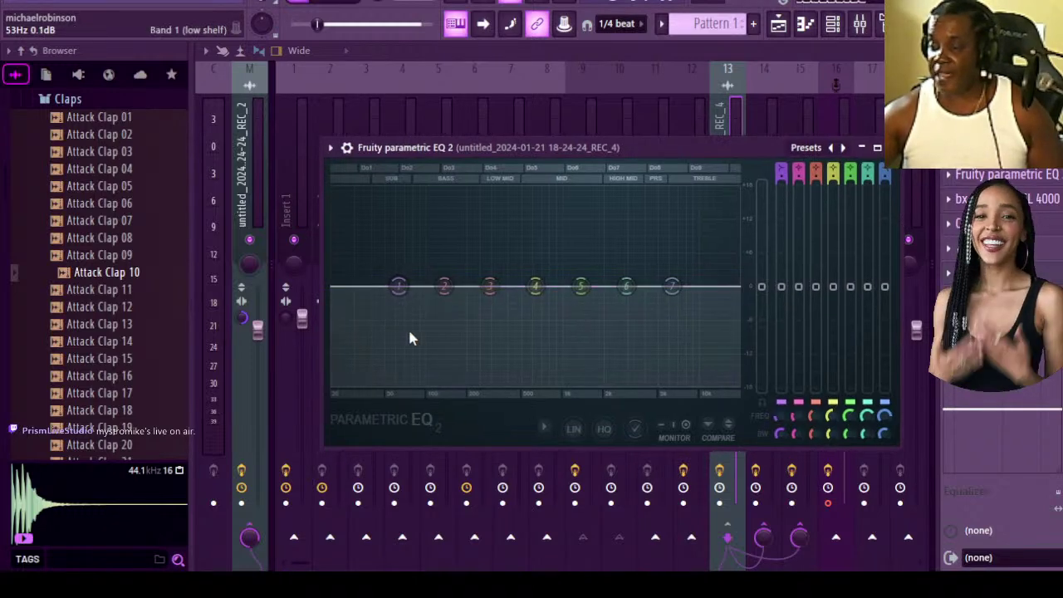
scroll(459, 367, "up", 2)
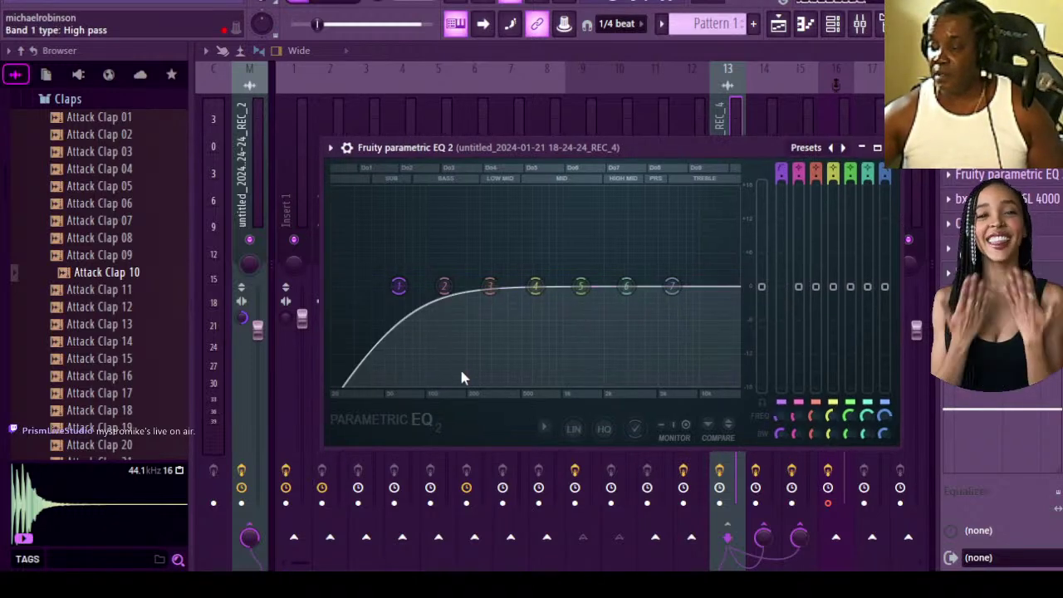
Raise the band 1 high-pass cutoff to 102 Hz and further to about 200 Hz, then close and reopen the EQ.
left_click_drag(398, 286, 427, 286)
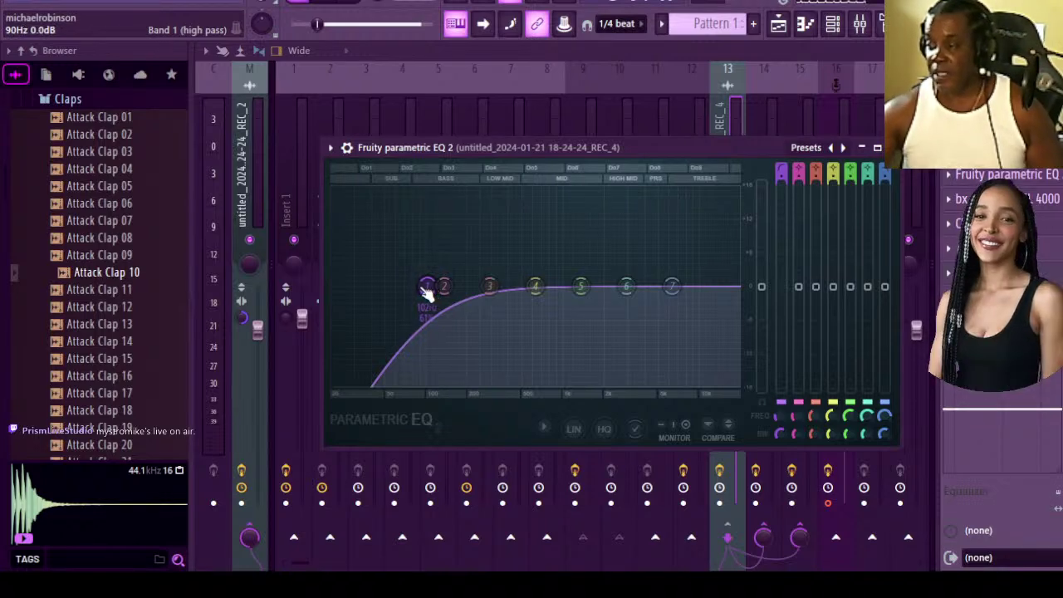
left_click_drag(426, 286, 468, 287)
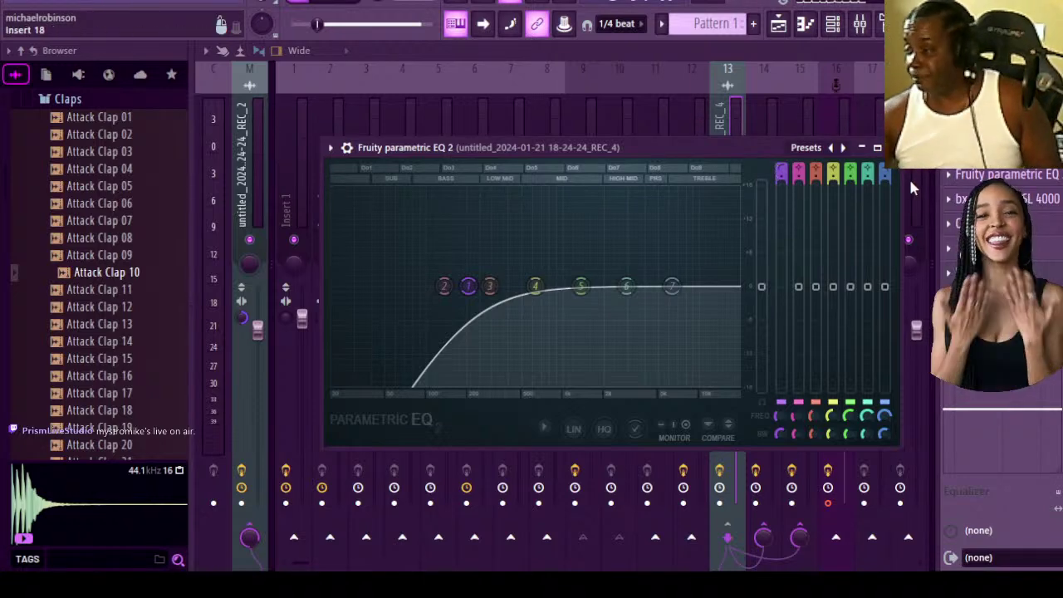
left_click(877, 147)
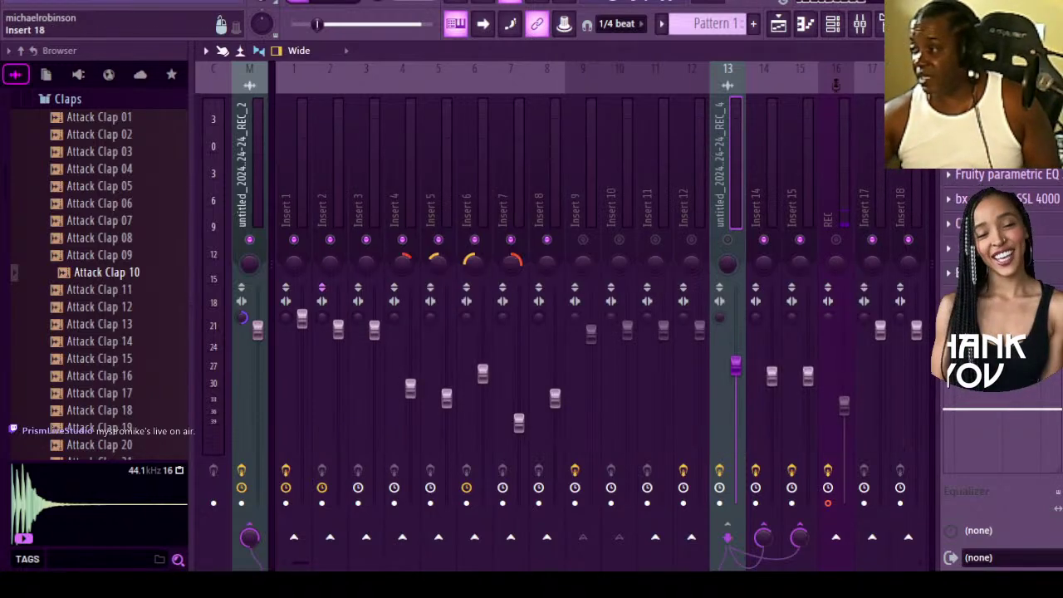
left_click(1001, 174)
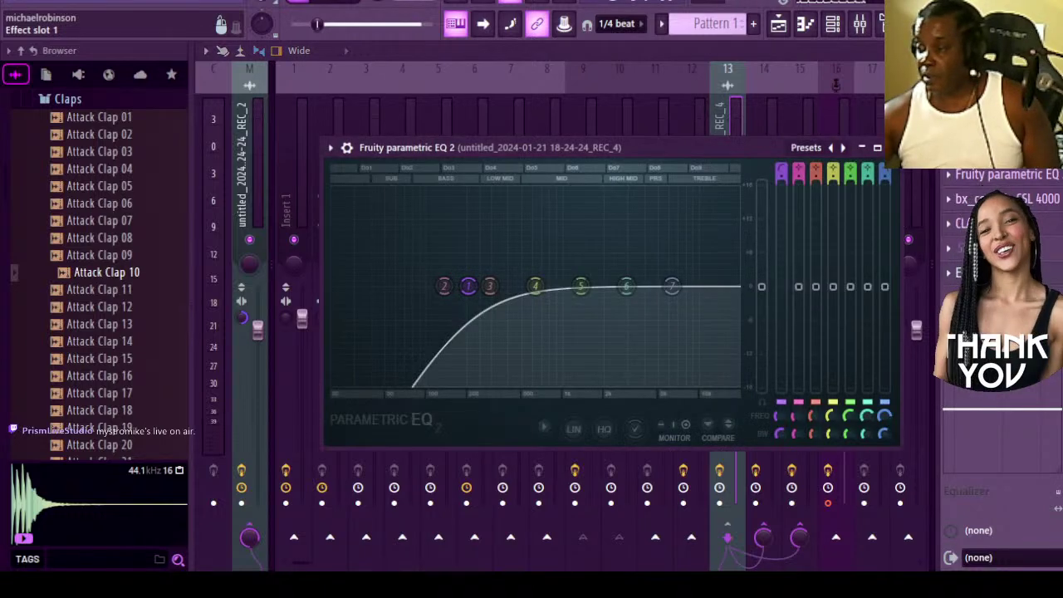
Close insert 13's EQ and compare the effect chains of insert 13 and the REC track, briefly toggling REC's mute.
left_click(1001, 175)
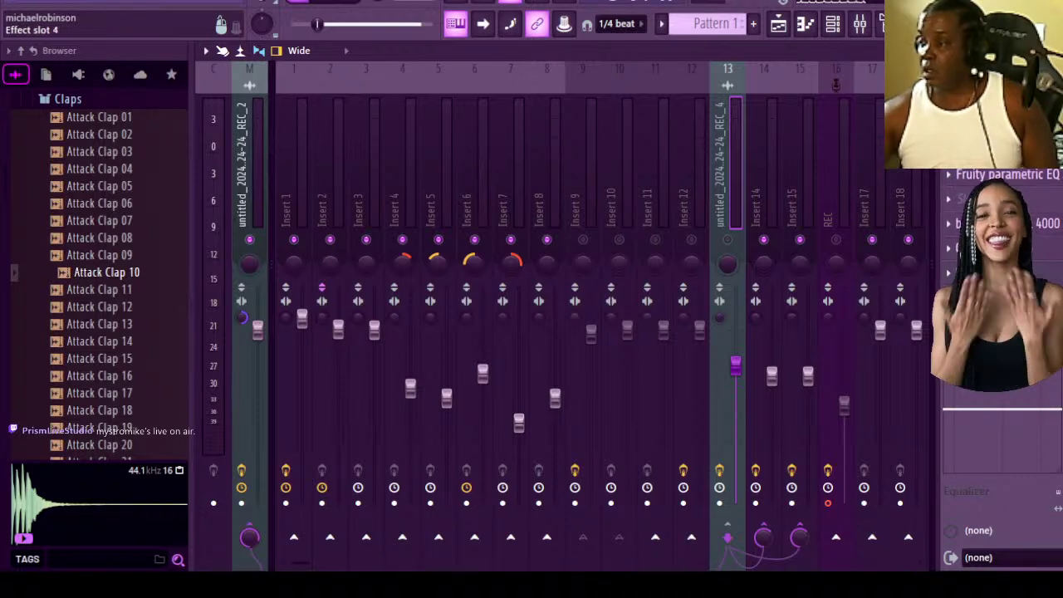
left_click(840, 171)
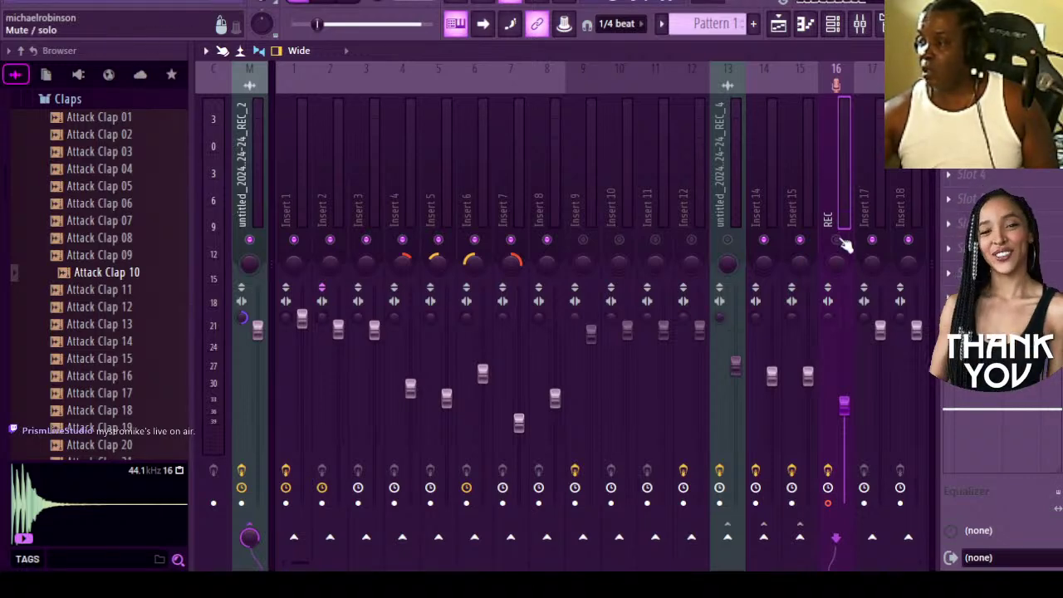
left_click(741, 199)
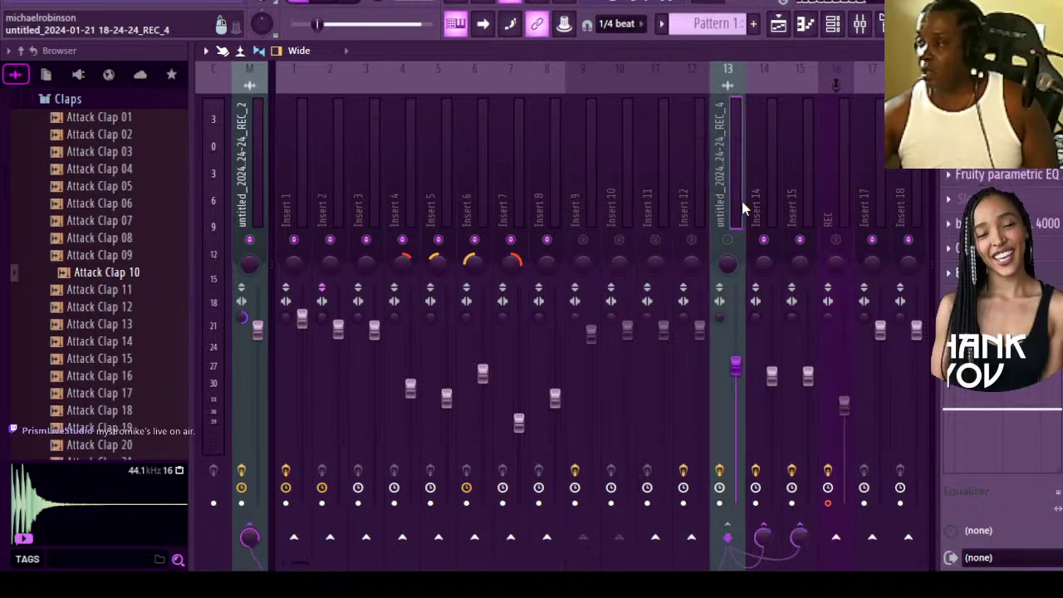
left_click(826, 196)
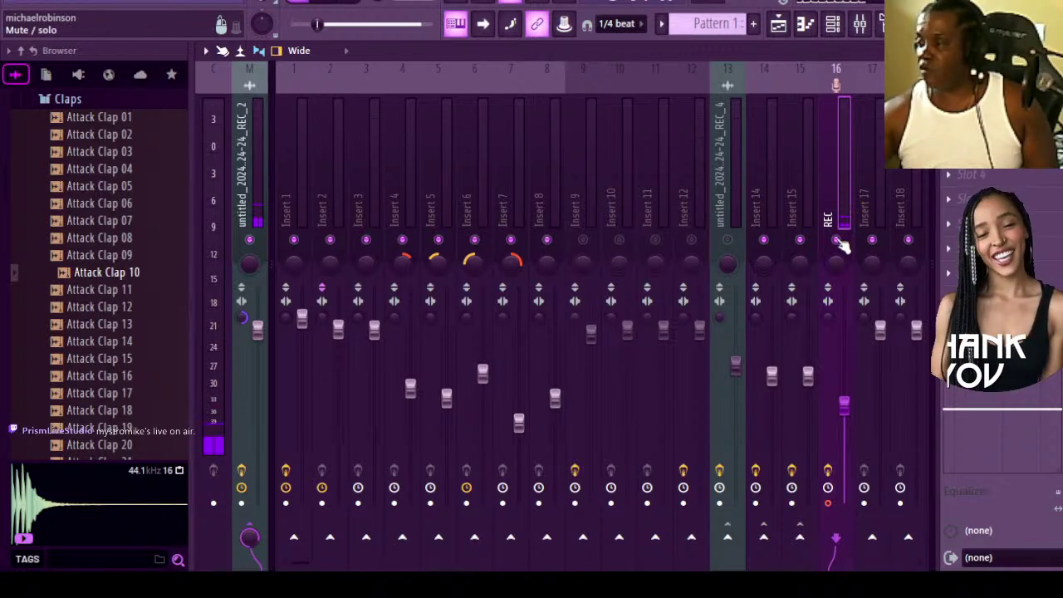
left_click(838, 241)
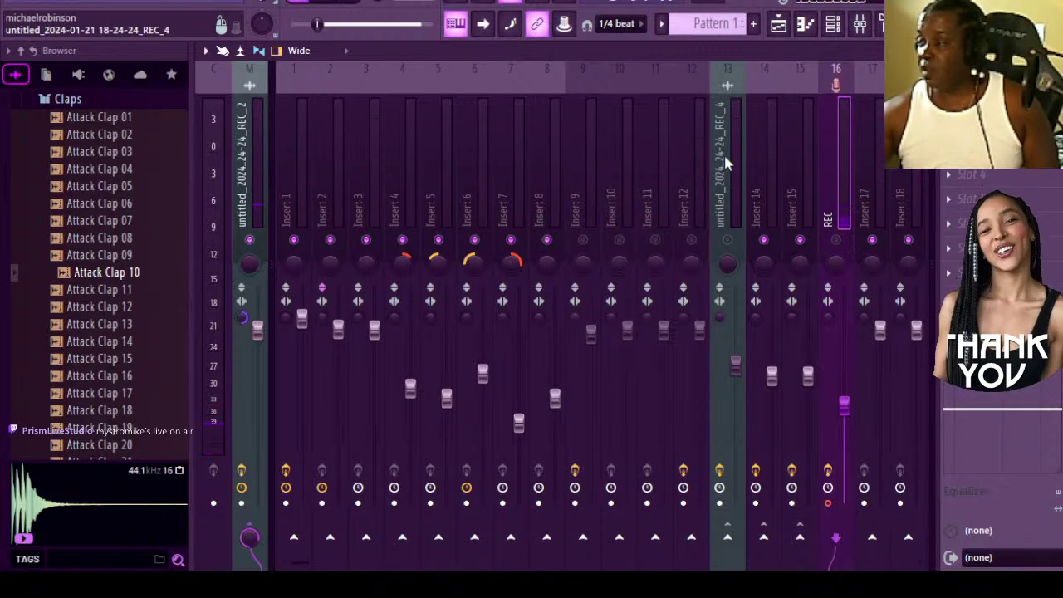
Unmute insert 13, play the song briefly, and unmute insert 9.
left_click(725, 163)
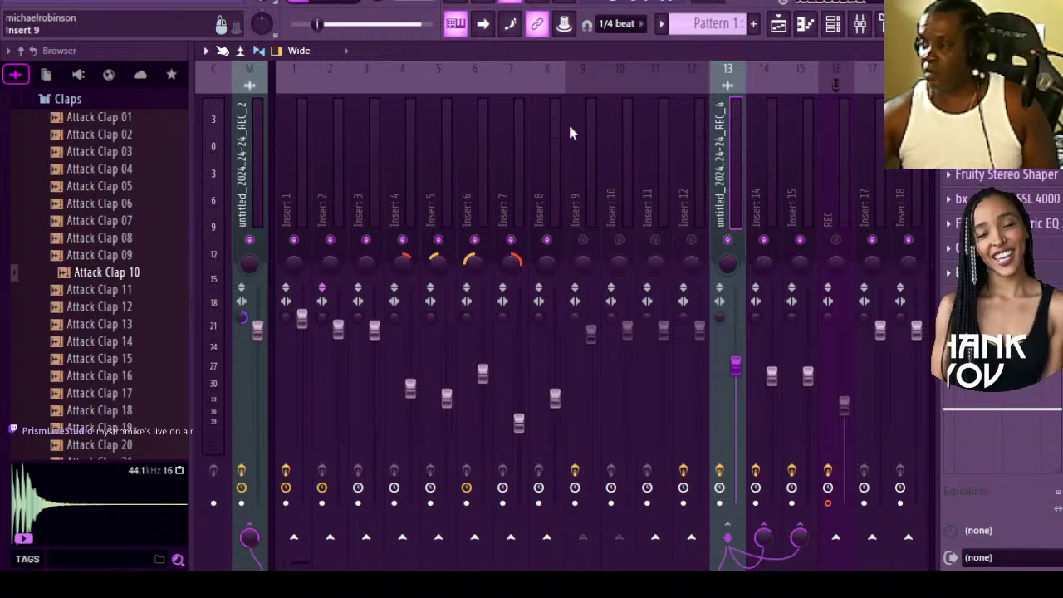
left_click(342, 4)
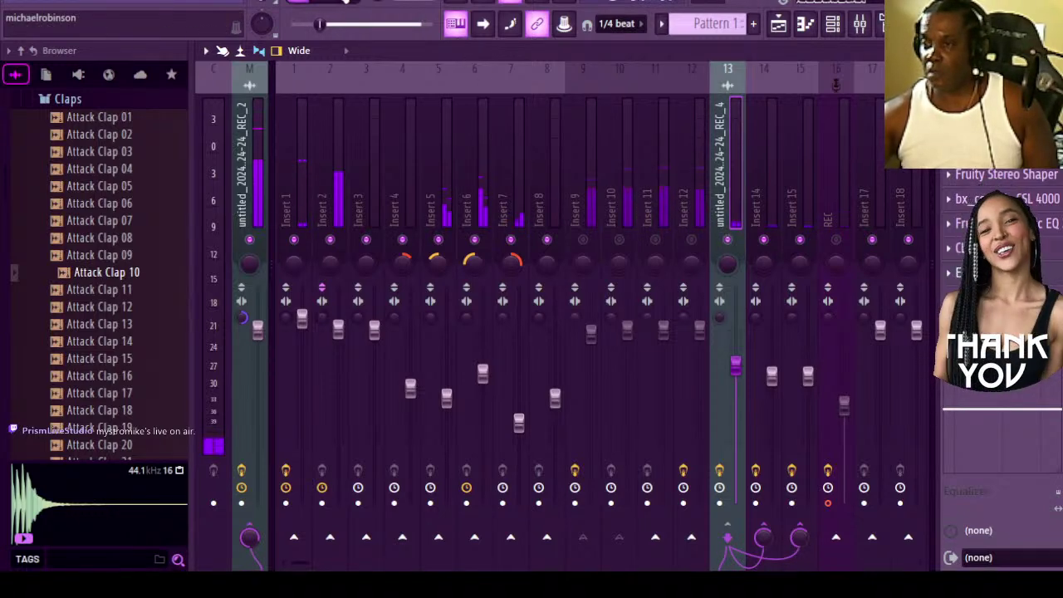
left_click(351, 2)
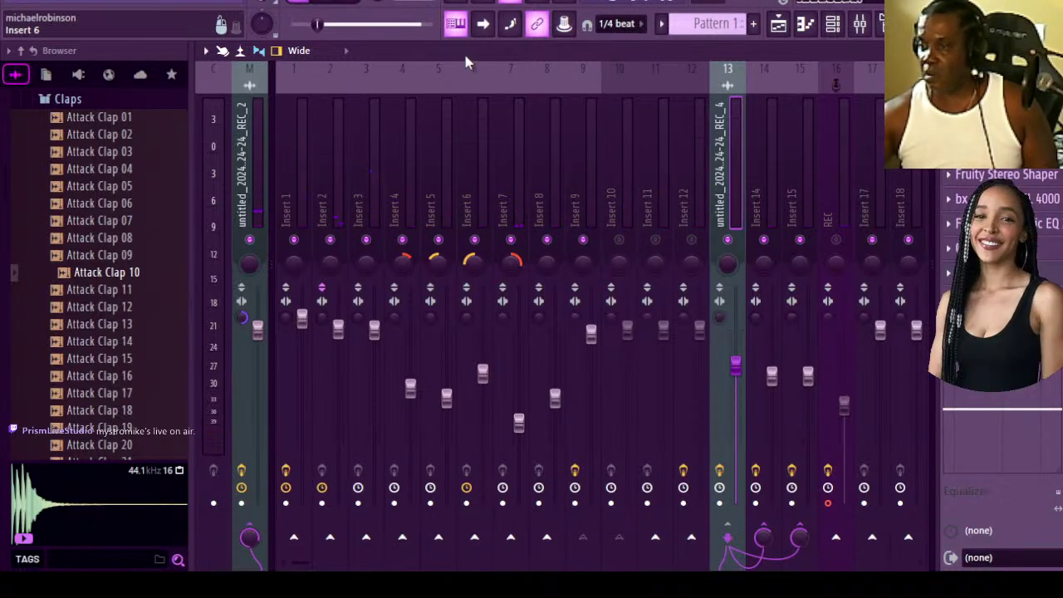
Select insert 9 and lower its volume fader during playback.
left_click(592, 170)
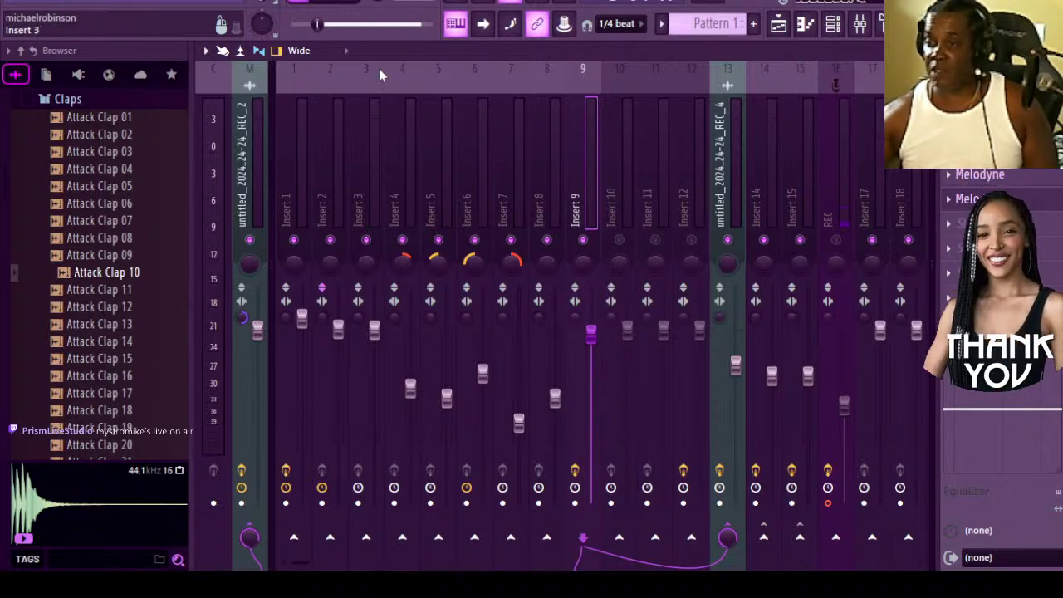
left_click(328, 4)
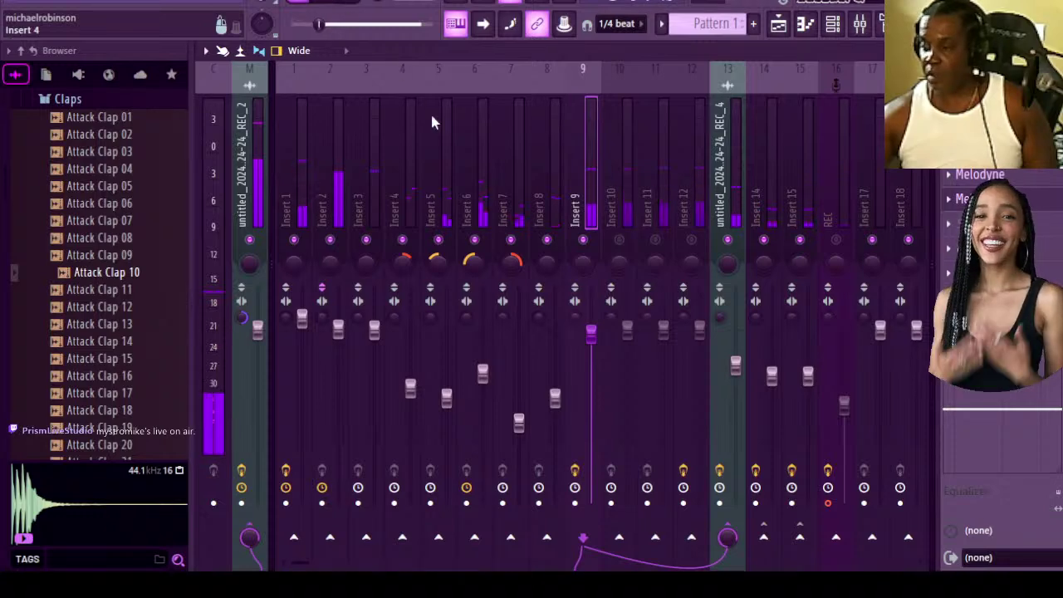
left_click_drag(591, 339, 590, 361)
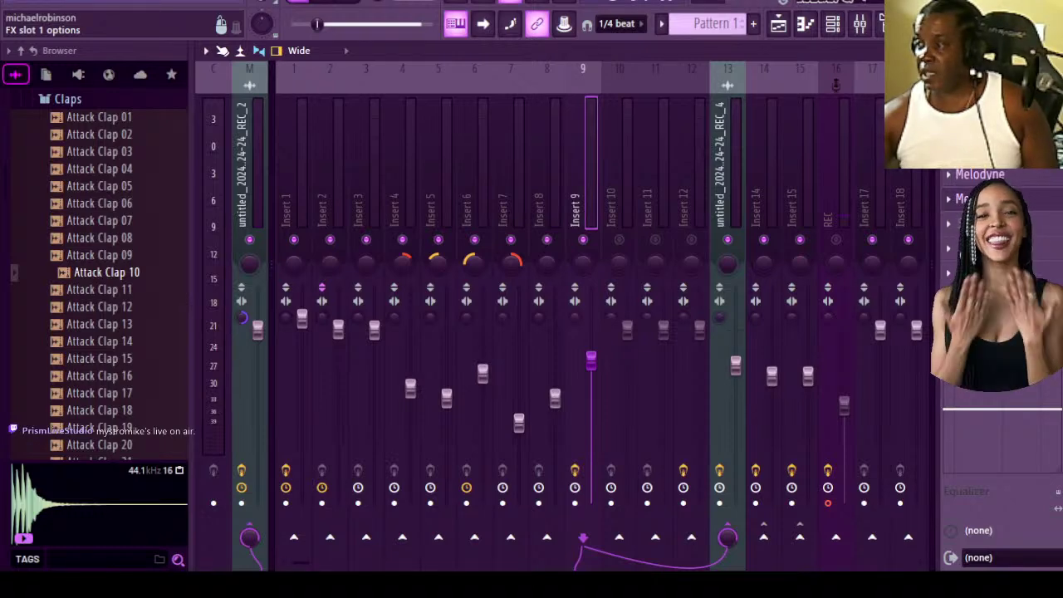
Add Fruity parametric EQ 2 to insert 9 with band 1 as a 73 Hz high pass and bands 2 to 7 shifted to higher frequencies.
left_click(980, 154)
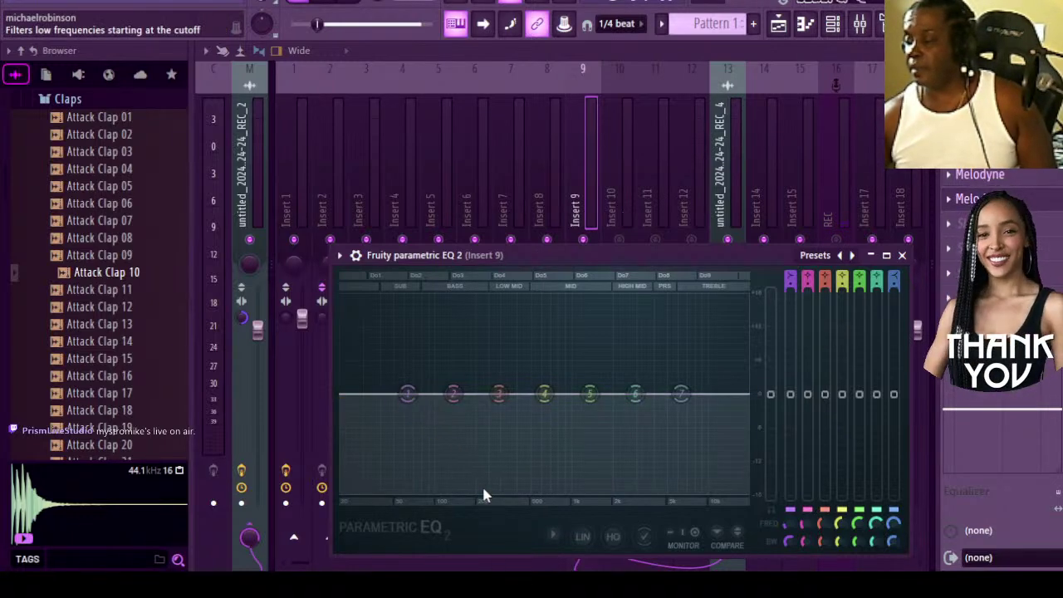
mouse_move(407, 394)
left_mouse_down()
mouse_move(404, 428)
mouse_move(413, 393)
mouse_move(442, 394)
mouse_move(415, 393)
left_mouse_up()
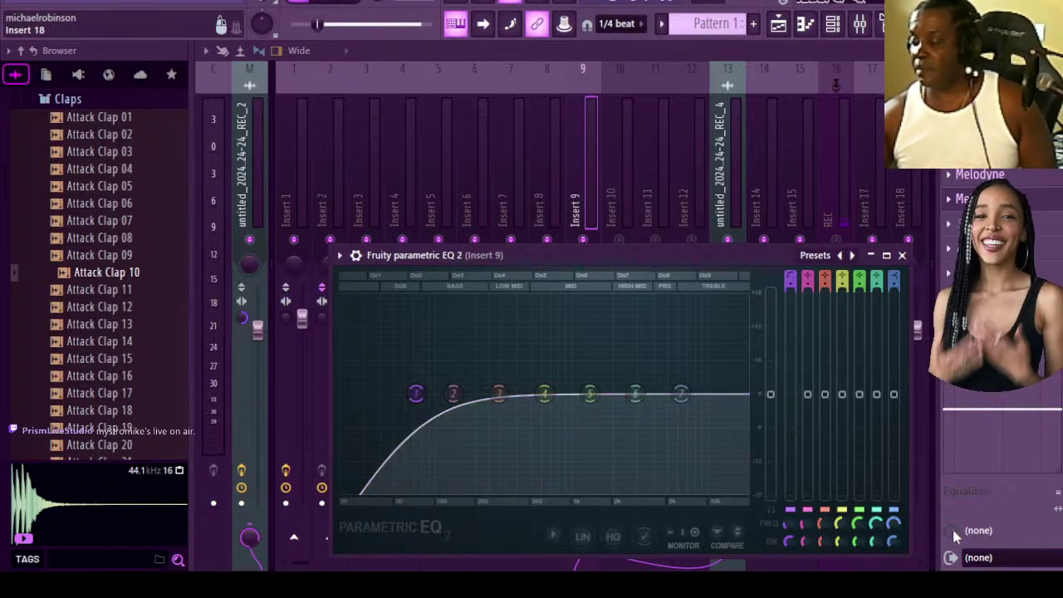
left_click_drag(900, 536, 841, 522)
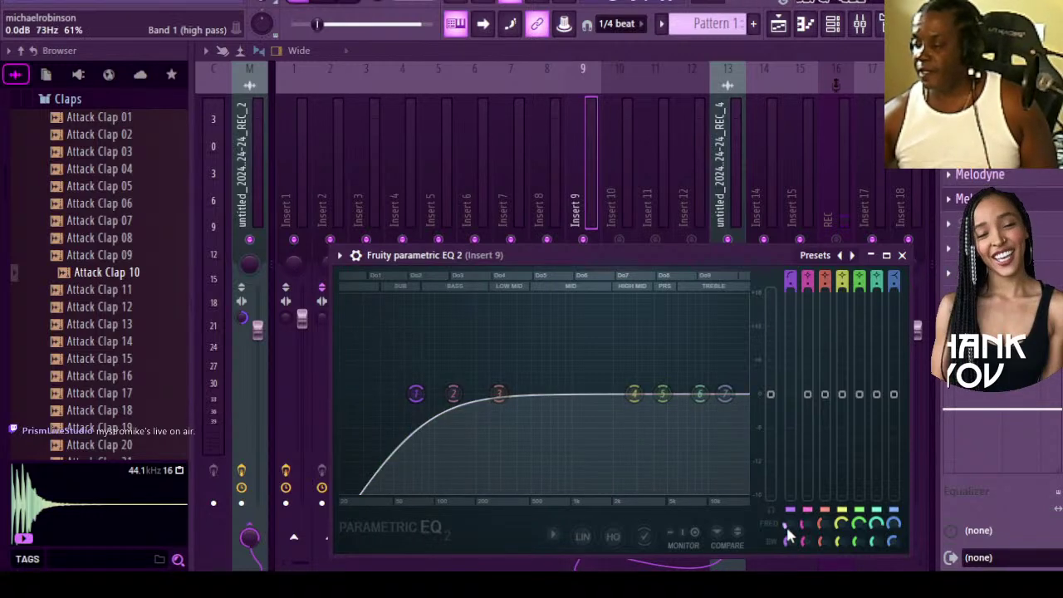
left_click_drag(822, 527, 801, 520)
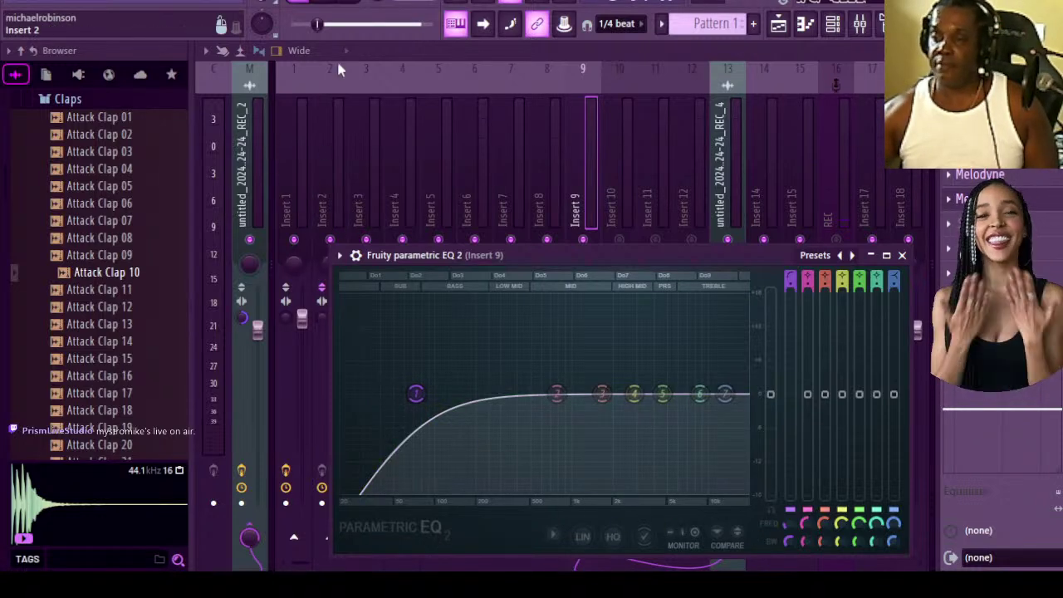
Raise insert 9's band 1 high-pass cutoff to about 200 Hz during playback and close the EQ.
left_click(339, 2)
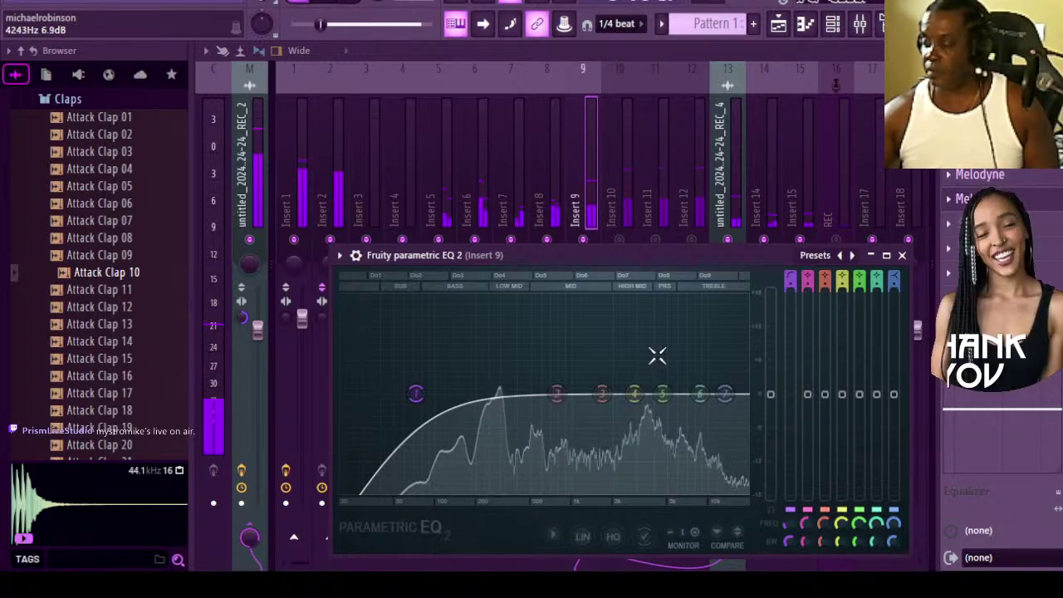
left_click_drag(416, 393, 478, 393)
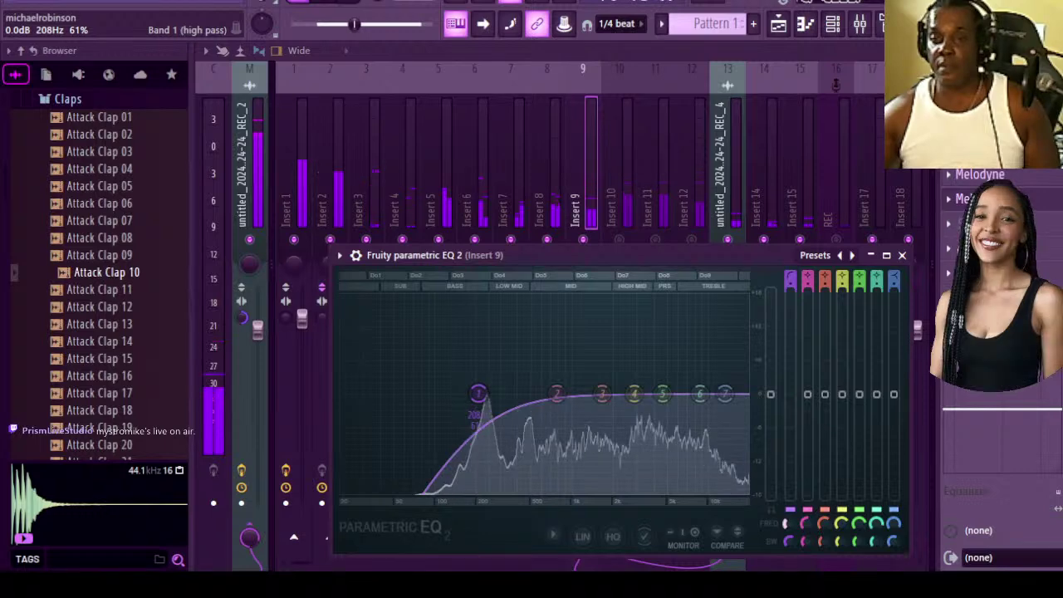
left_click_drag(478, 393, 479, 393)
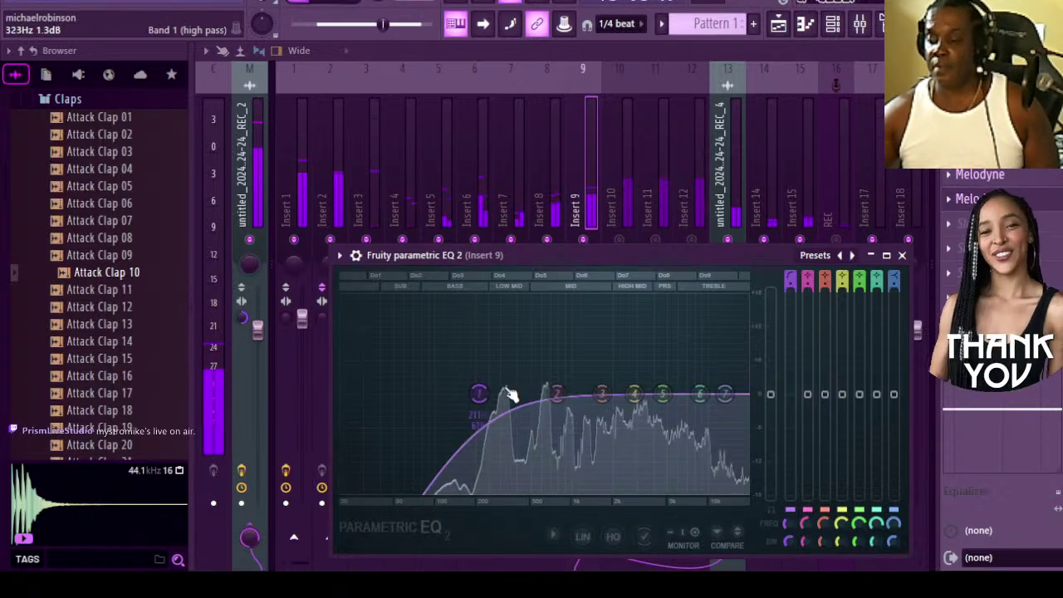
left_click_drag(478, 394, 475, 394)
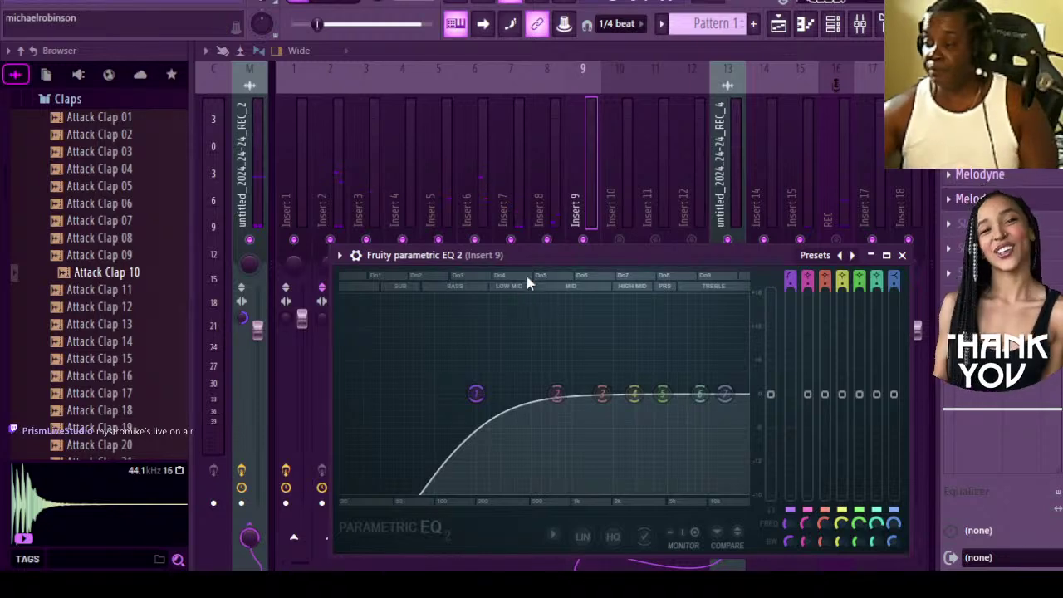
left_click_drag(556, 255, 532, 89)
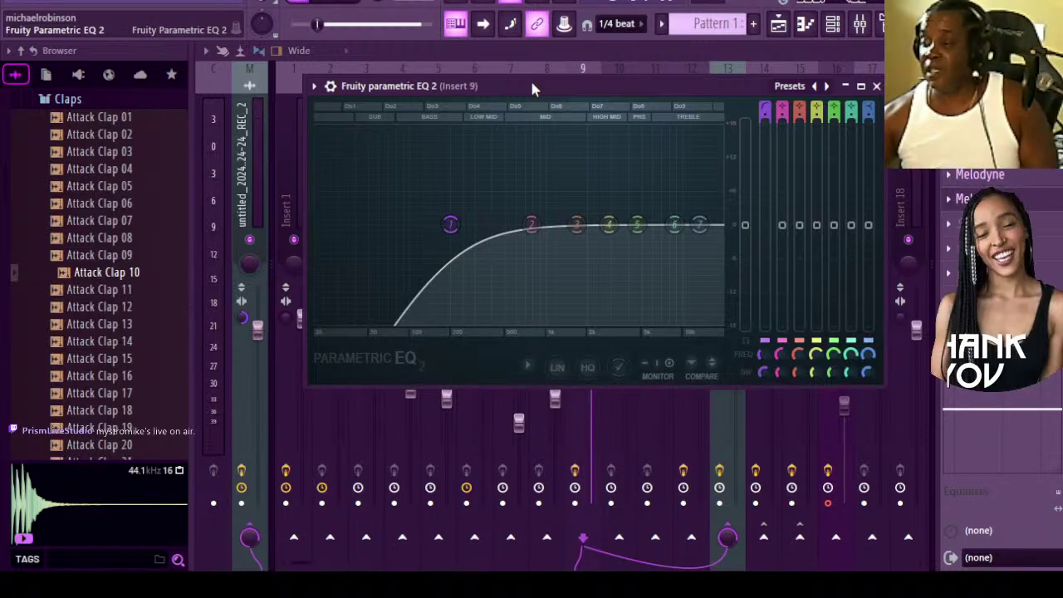
left_click(876, 86)
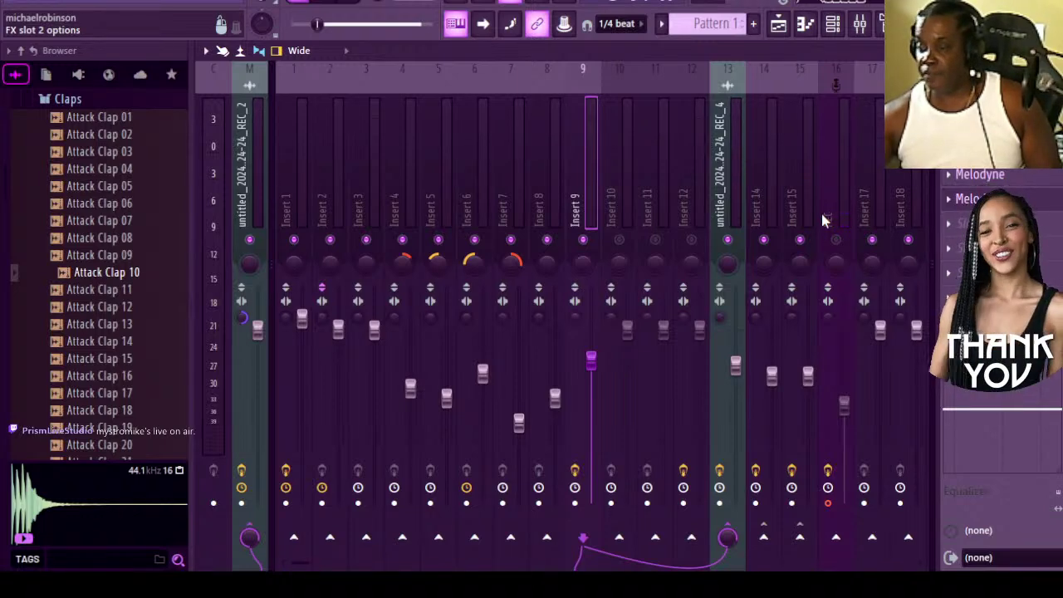
Load the Lindell 80 Channel in insert 9's second effect slot for a playback check and save the project.
left_click(405, 306)
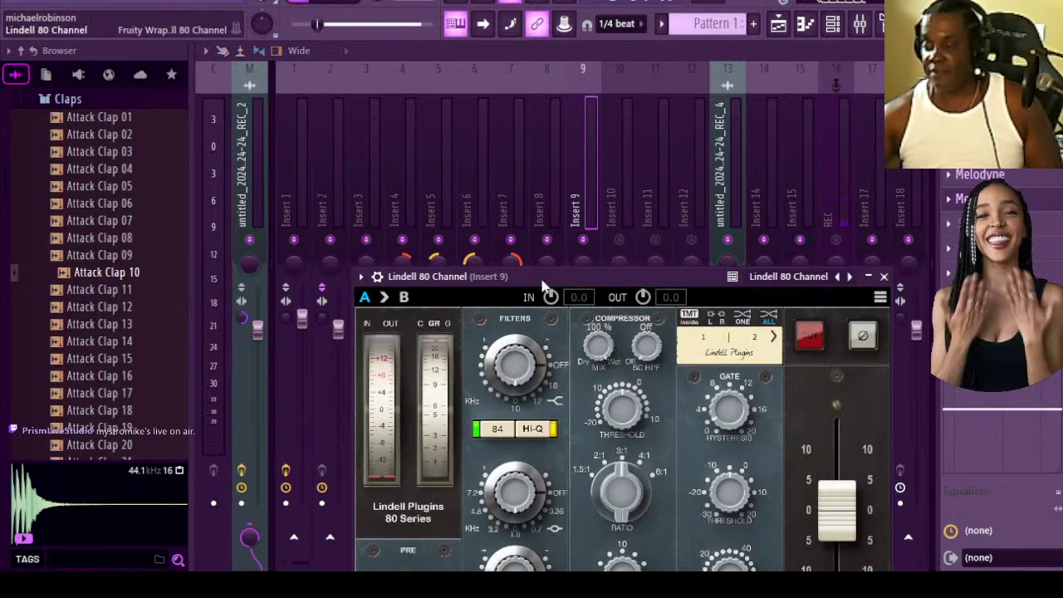
left_click_drag(550, 281, 508, 41)
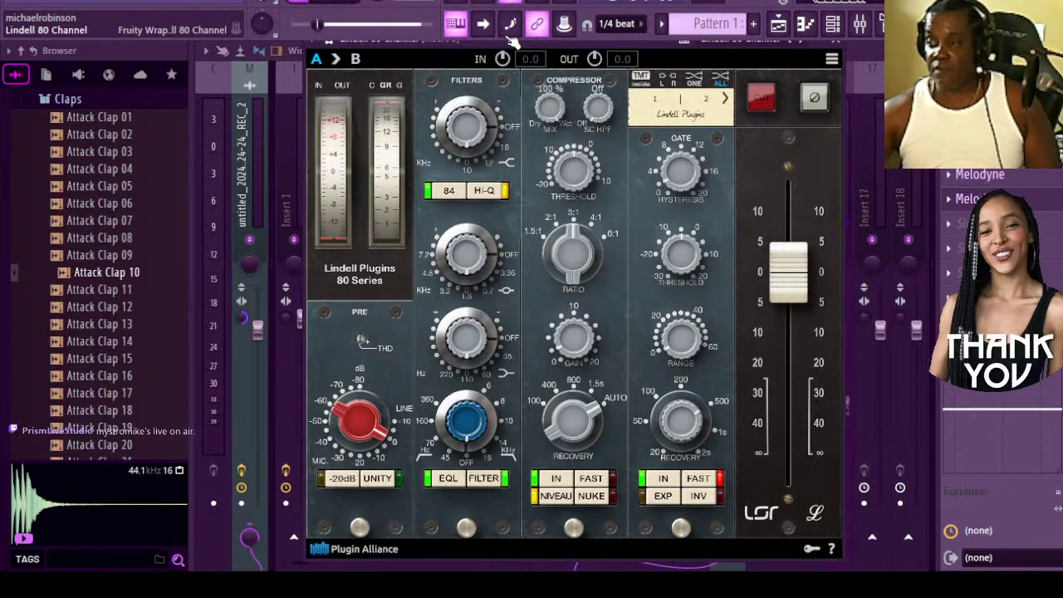
left_click(329, 3)
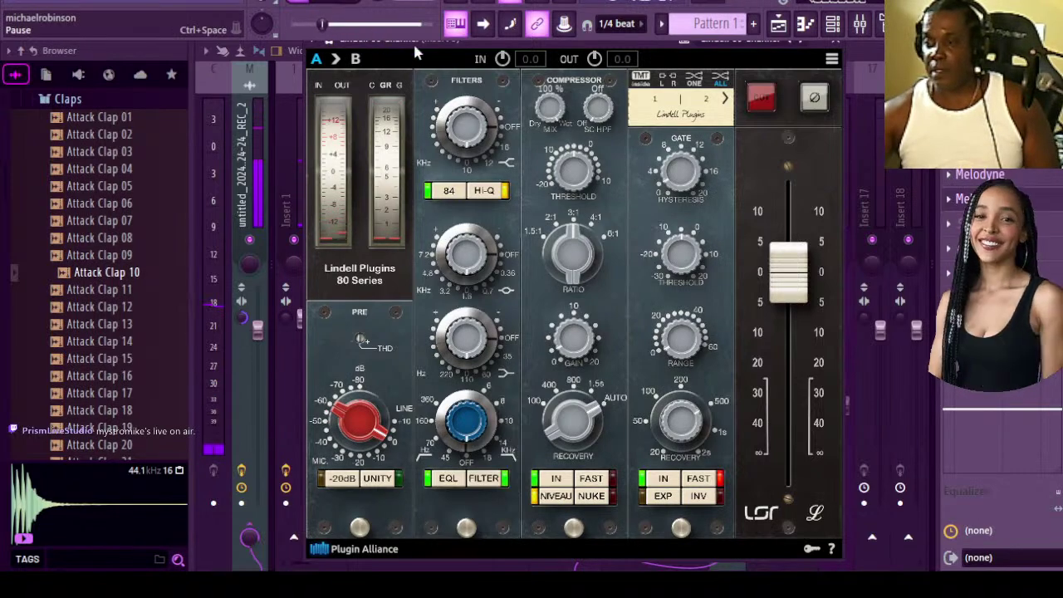
left_click_drag(443, 48, 482, 146)
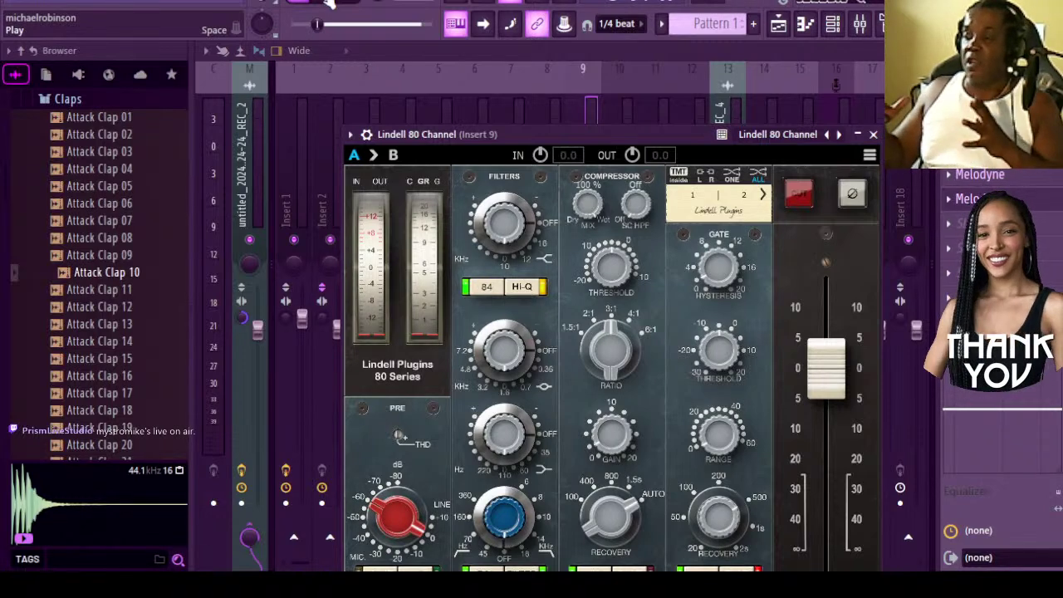
key("ctrl+s")
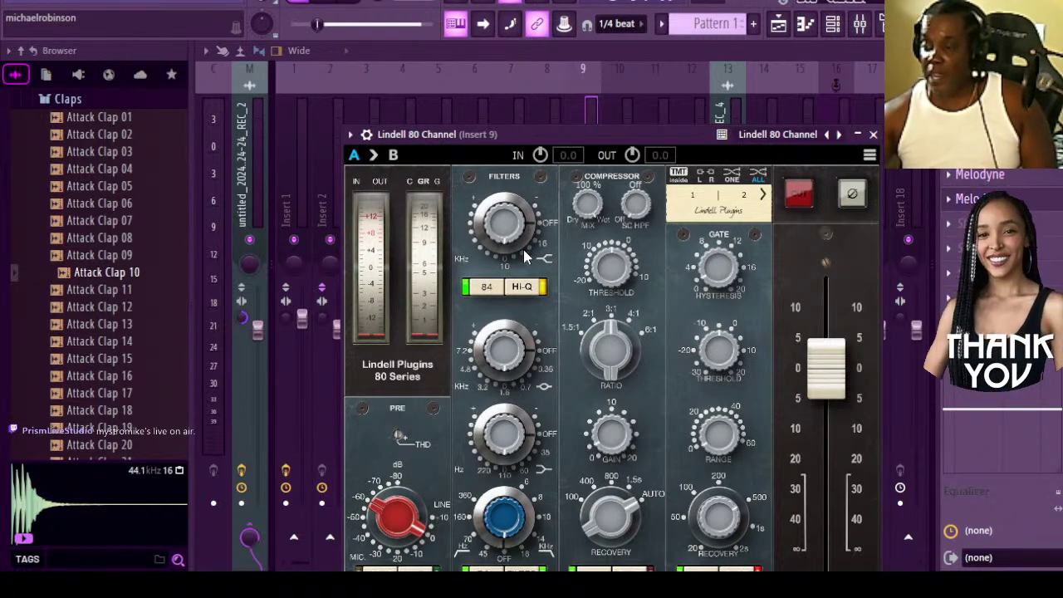
Try 16 kHz for the Lindell 80 Channel's high-frequency filter and settle on 10 kHz.
left_click(540, 218)
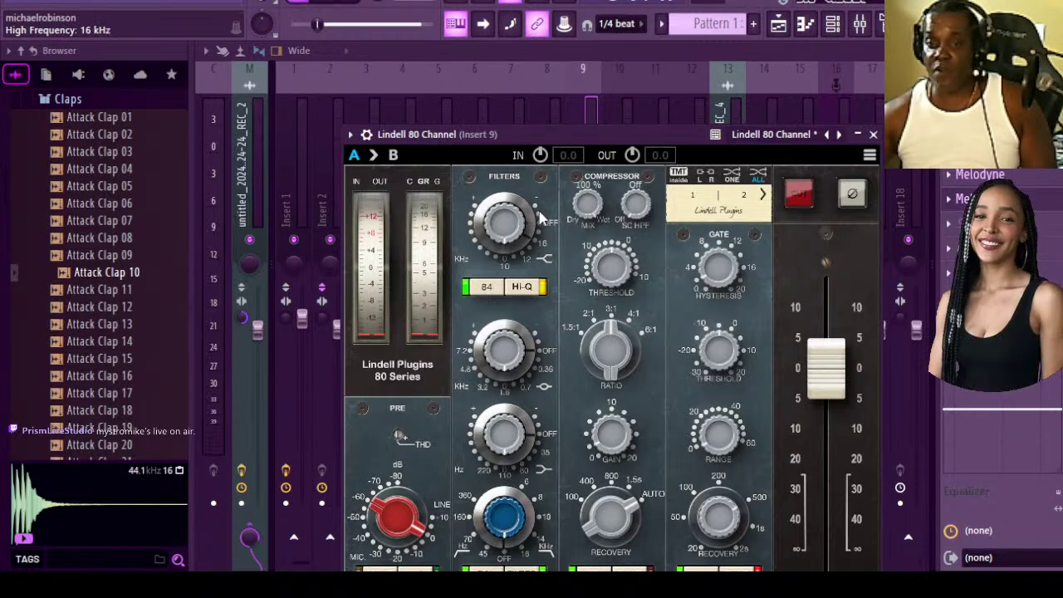
left_click_drag(540, 217, 536, 199)
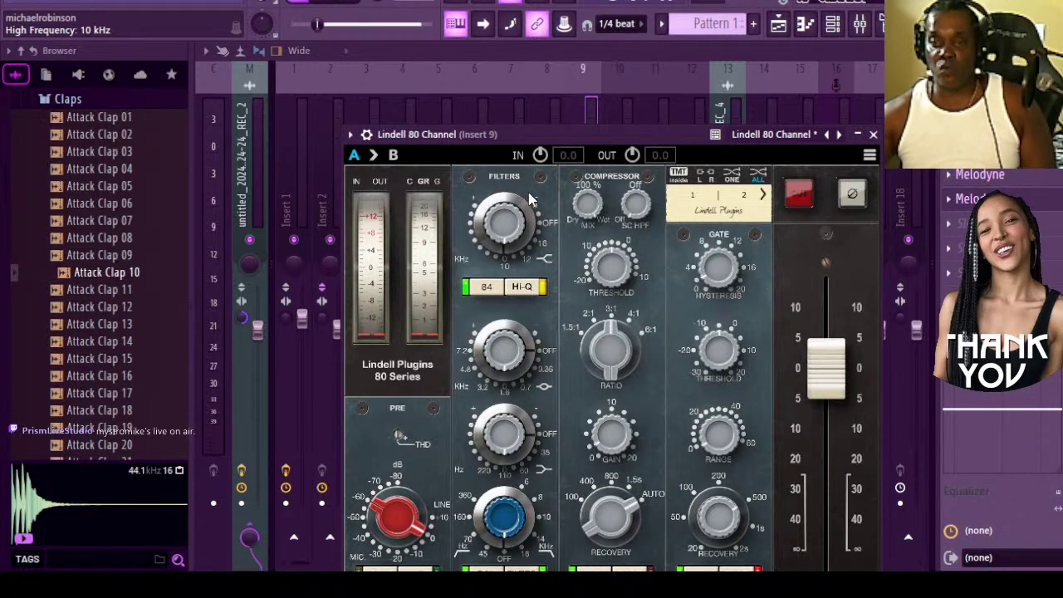
left_click_drag(515, 184, 533, 264)
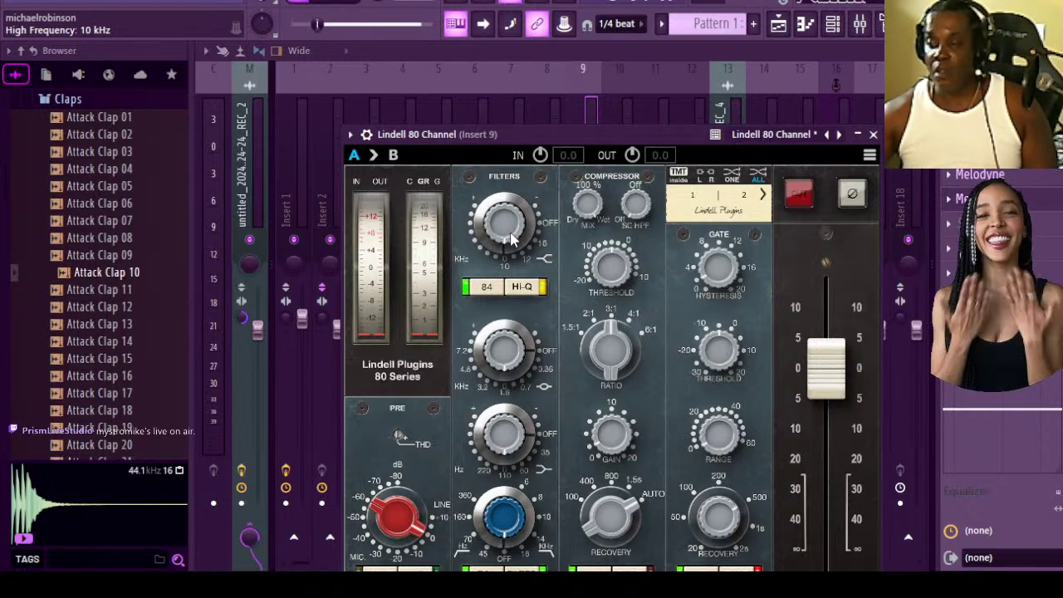
left_click_drag(511, 239, 507, 239)
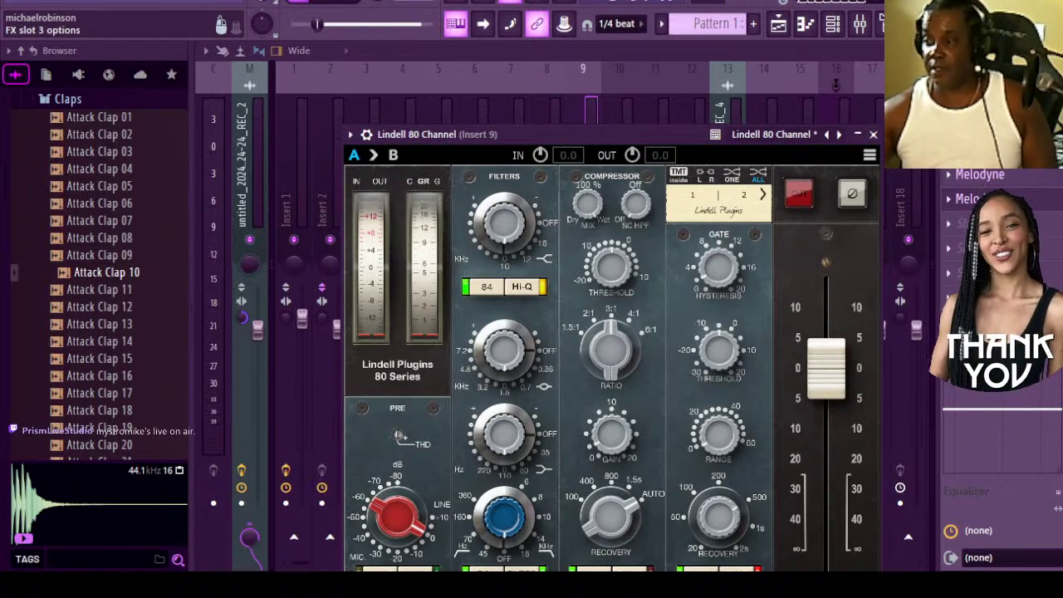
Load Antares Mic Mod in insert 9's third effect slot and set its source mic to Shure SM58.
left_click(964, 224)
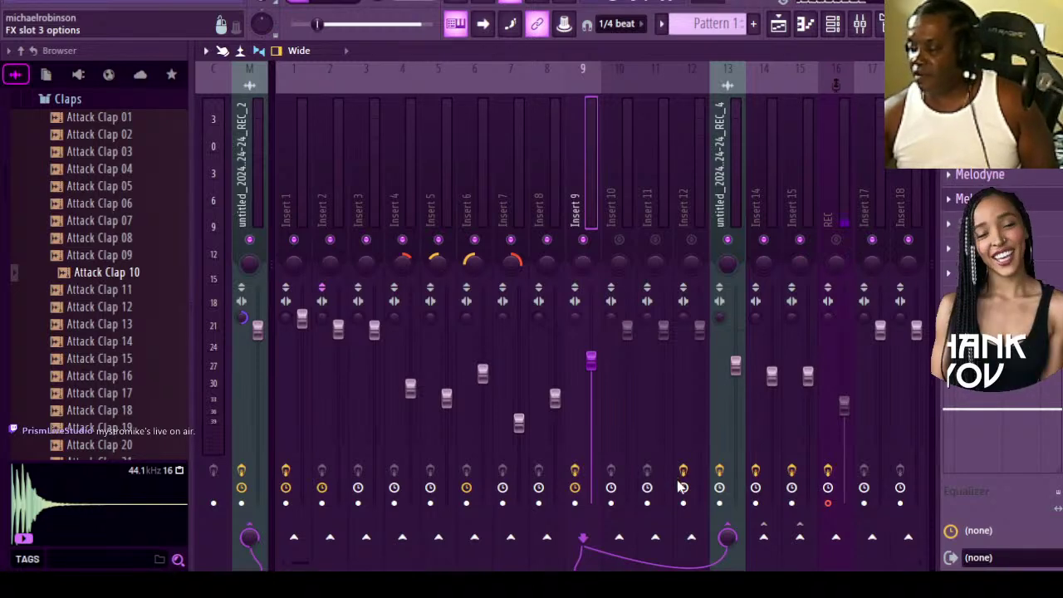
left_click(980, 223)
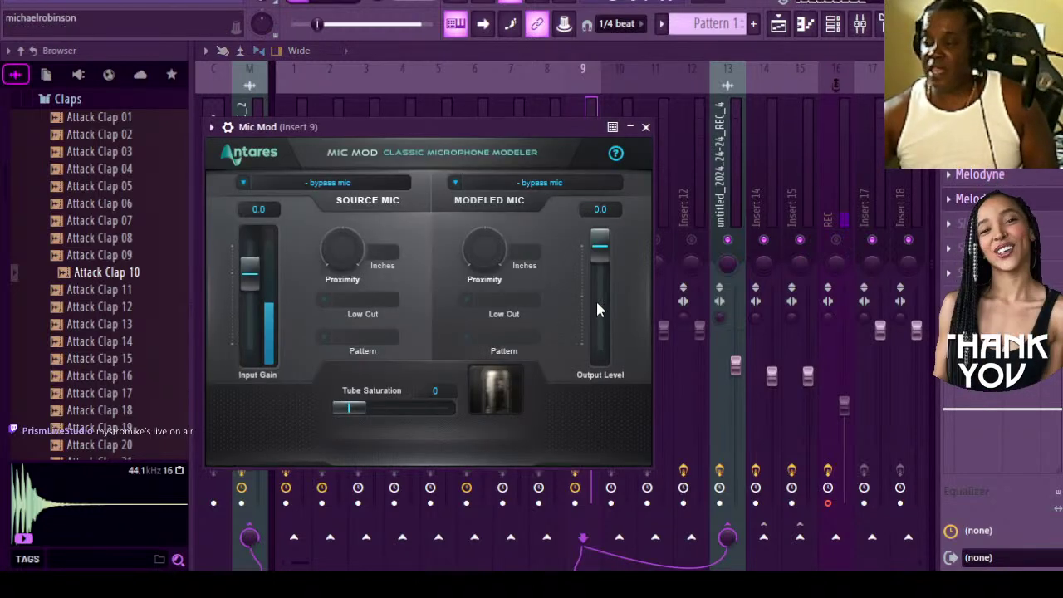
left_click_drag(409, 125, 559, 54)
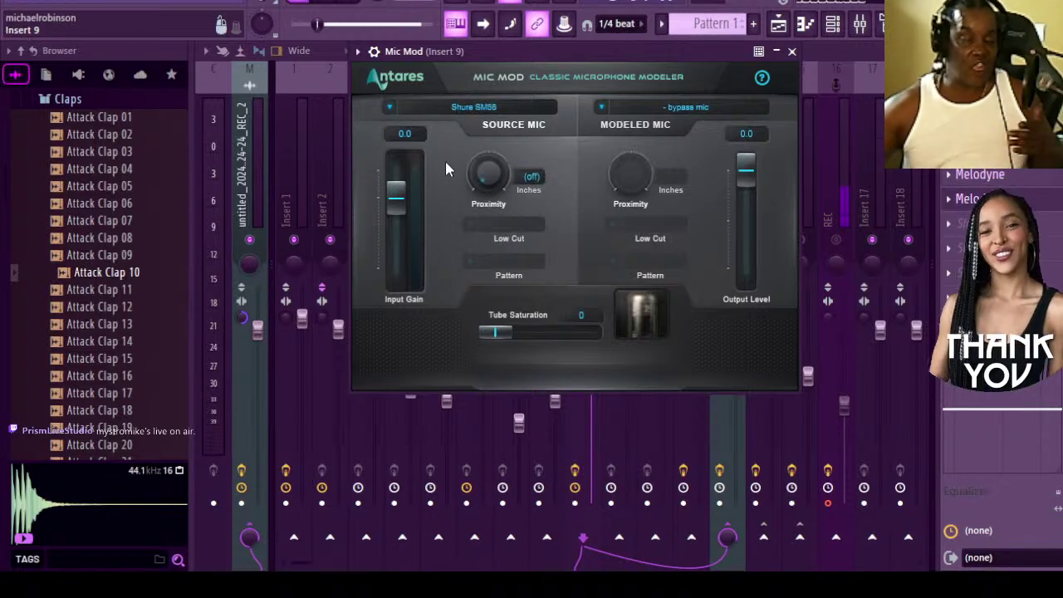
Set Mic Mod's source proximity to 6.2 inches and its modeled mic to AKG C 1000S.
left_click_drag(486, 173, 489, 179)
scroll(487, 177, "down", 10)
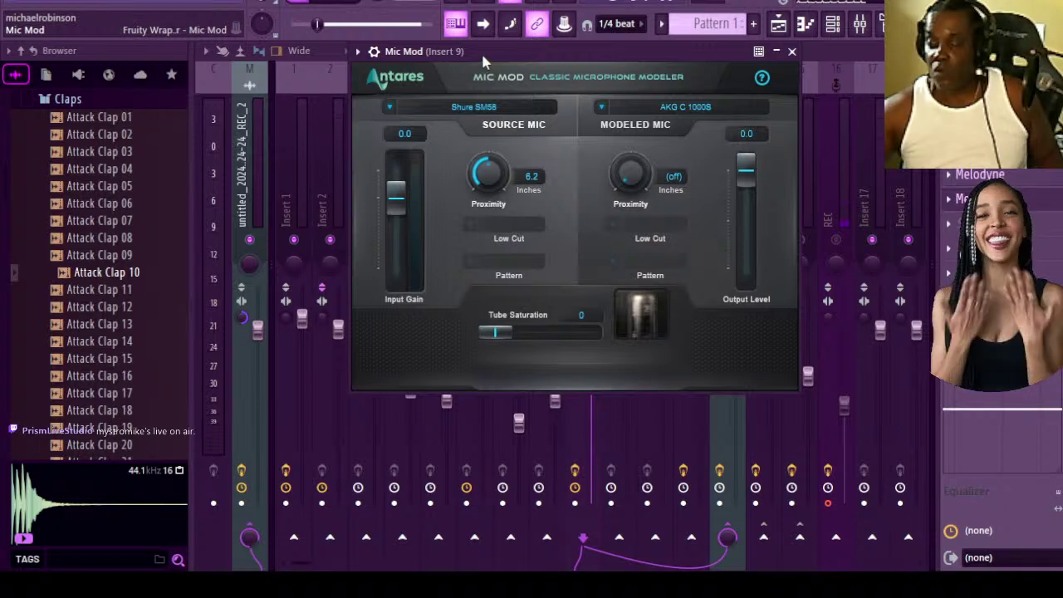
left_click_drag(481, 52, 475, 122)
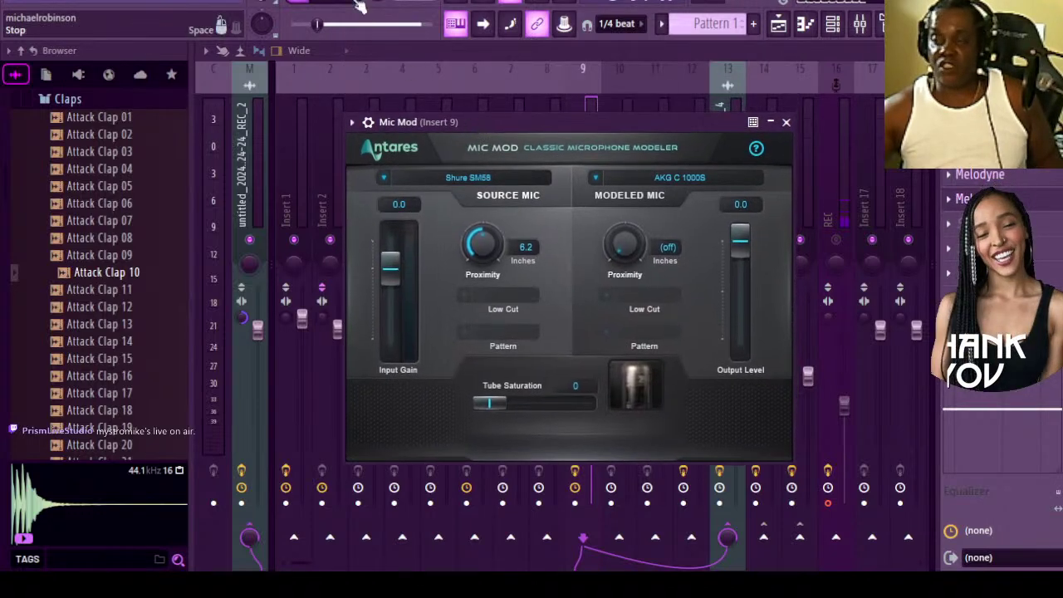
Set Mic Mod's modeled proximity to 6.6 inches while the song plays.
key("space")
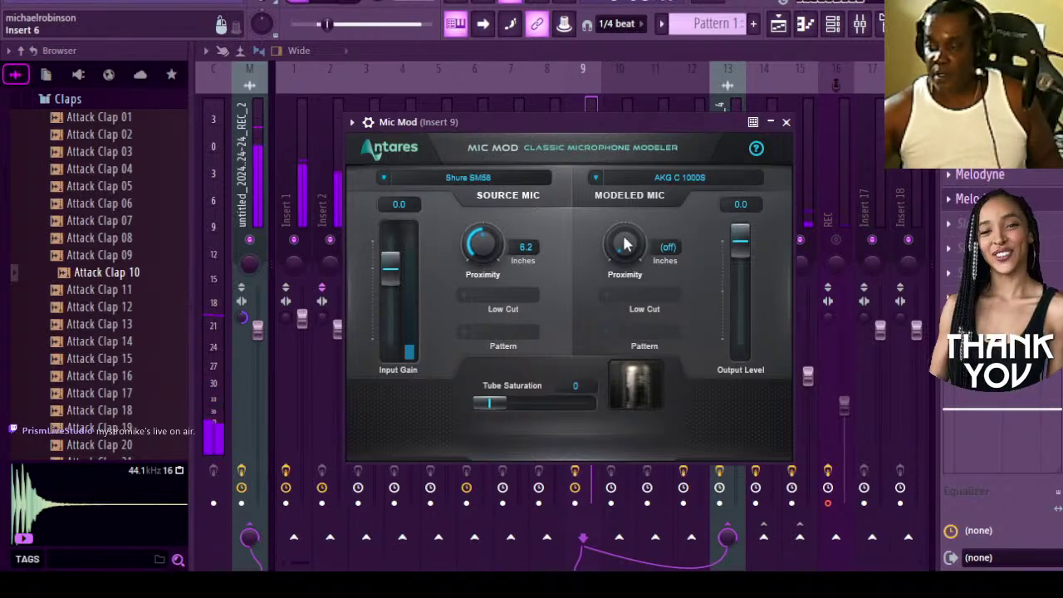
left_click_drag(624, 245, 650, 166)
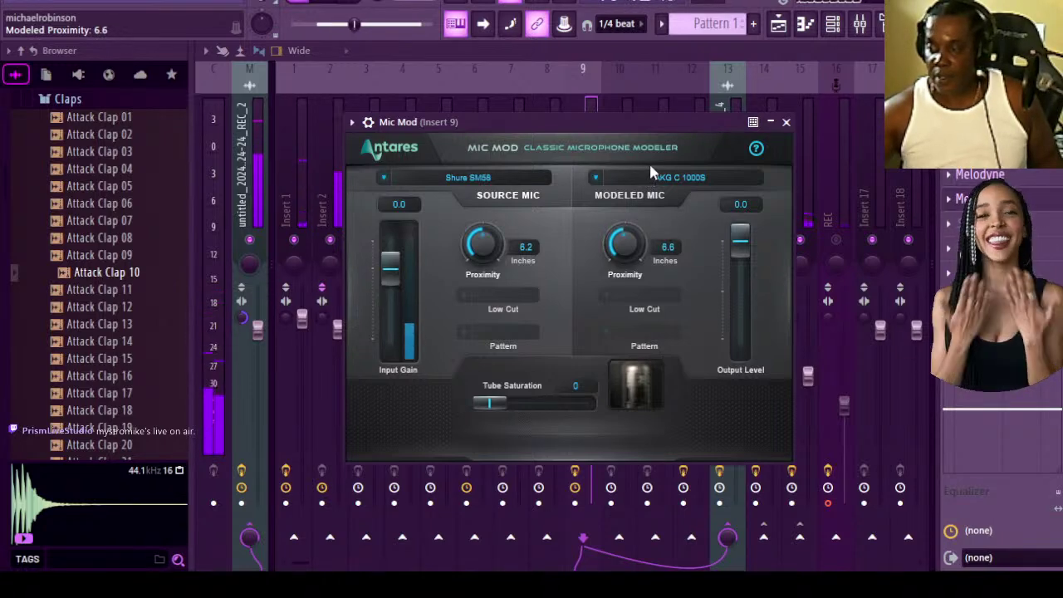
left_click_drag(632, 232, 629, 247)
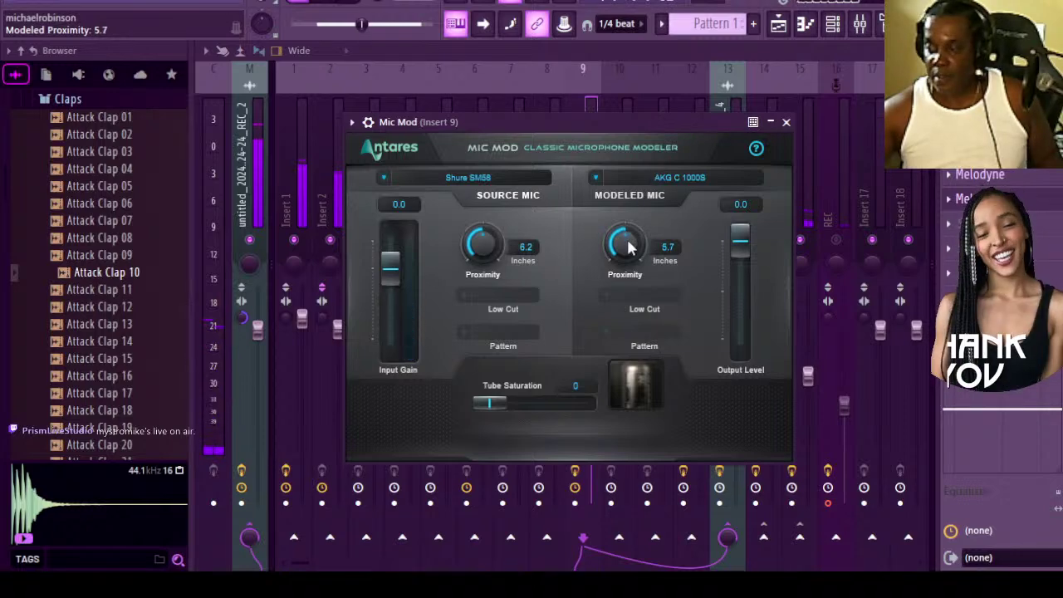
scroll(630, 246, "up", 10)
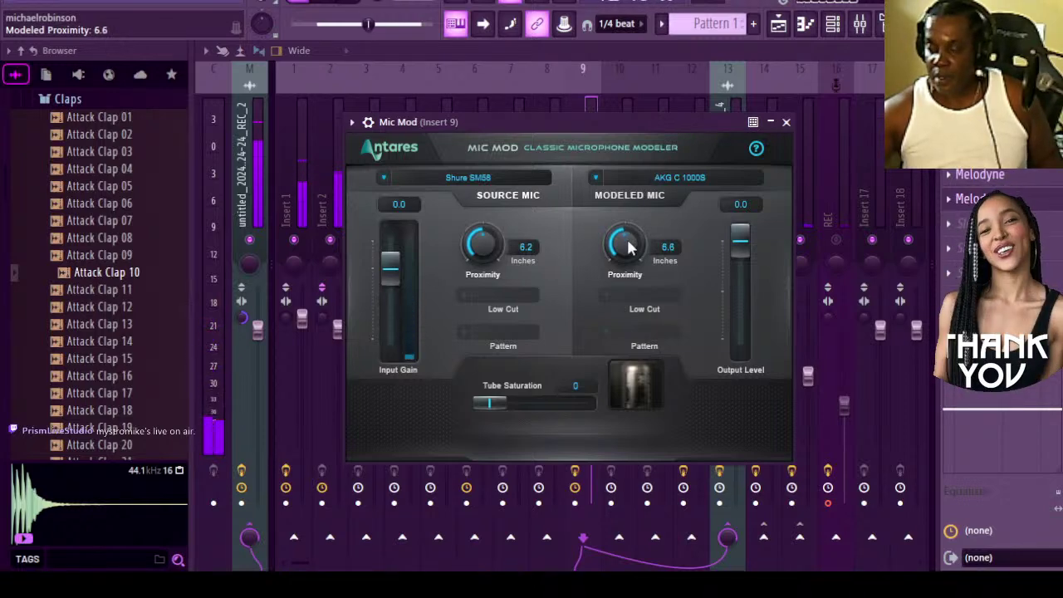
scroll(629, 247, "down", 5)
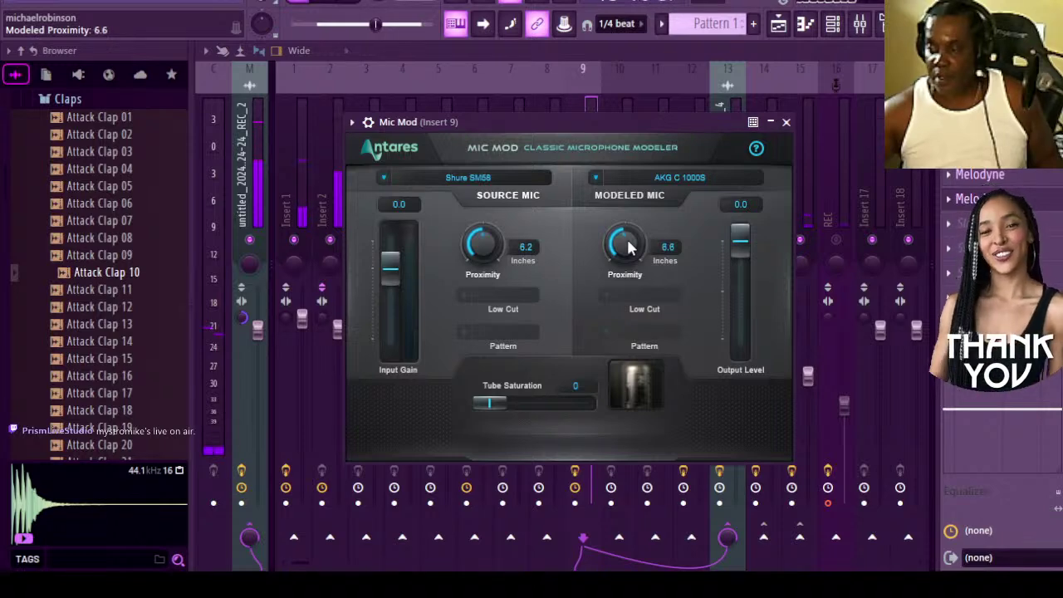
scroll(628, 247, "up", 3)
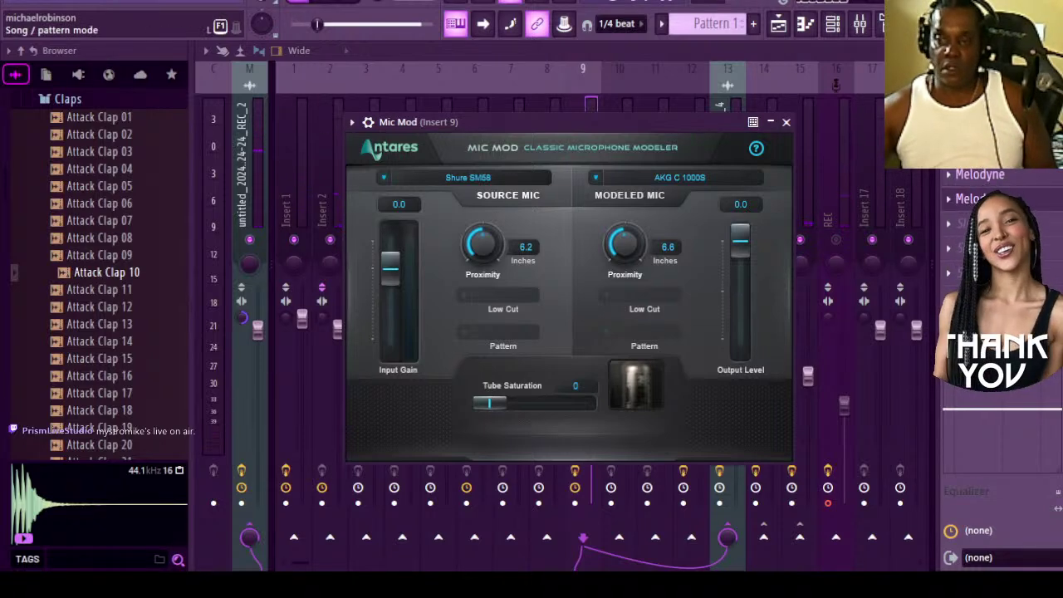
Set Mic Mod's tube saturation to 14 during playback and close the plugin window.
left_click(331, 2)
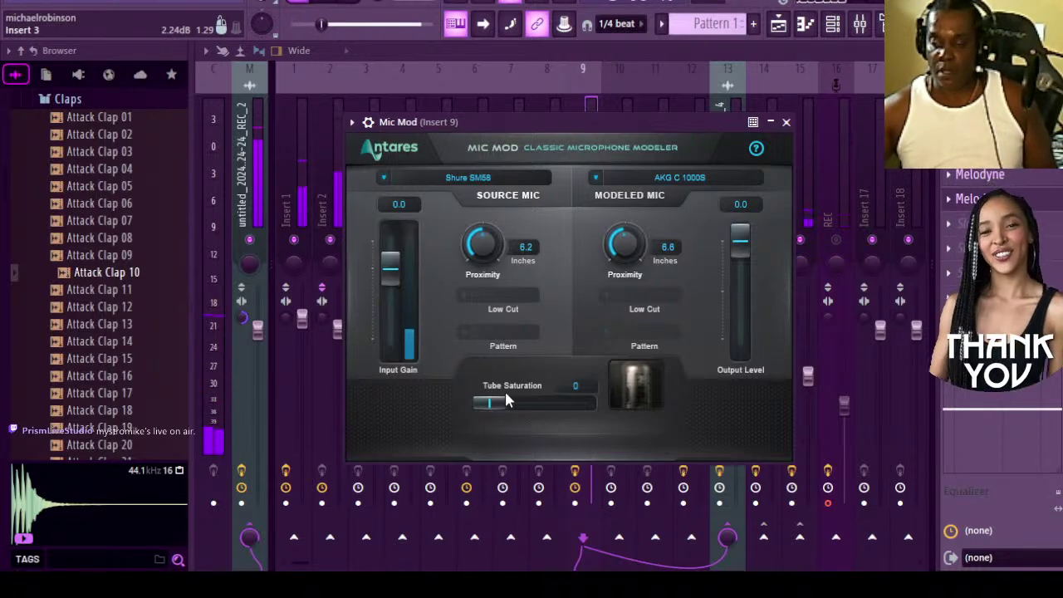
left_click_drag(493, 404, 503, 406)
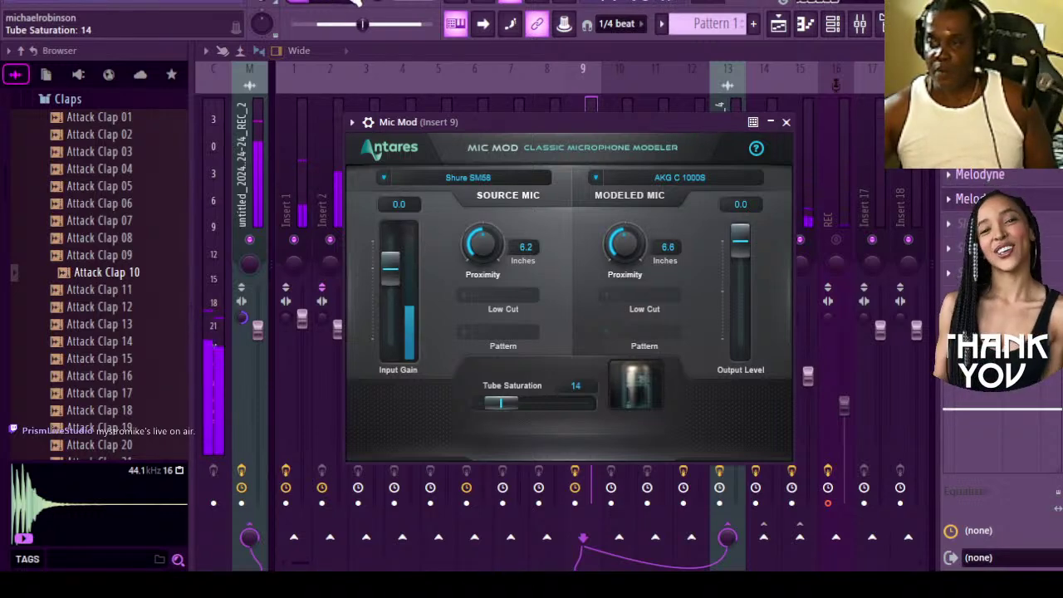
left_click(785, 122)
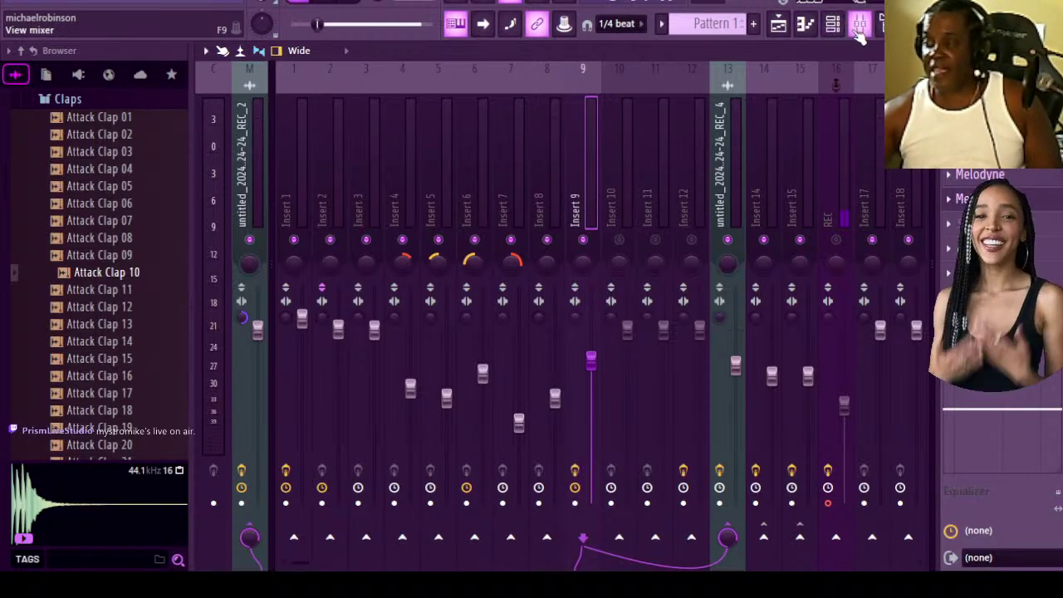
Open Edison from insert 12's second effect slot and stop its recording.
left_click(859, 29)
left_click(863, 31)
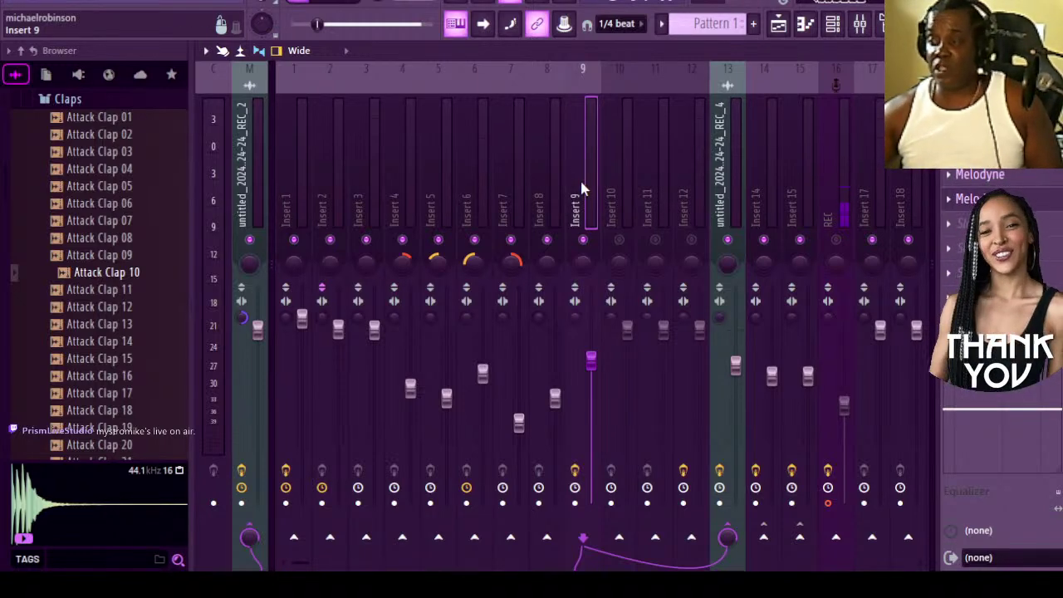
left_click(688, 196)
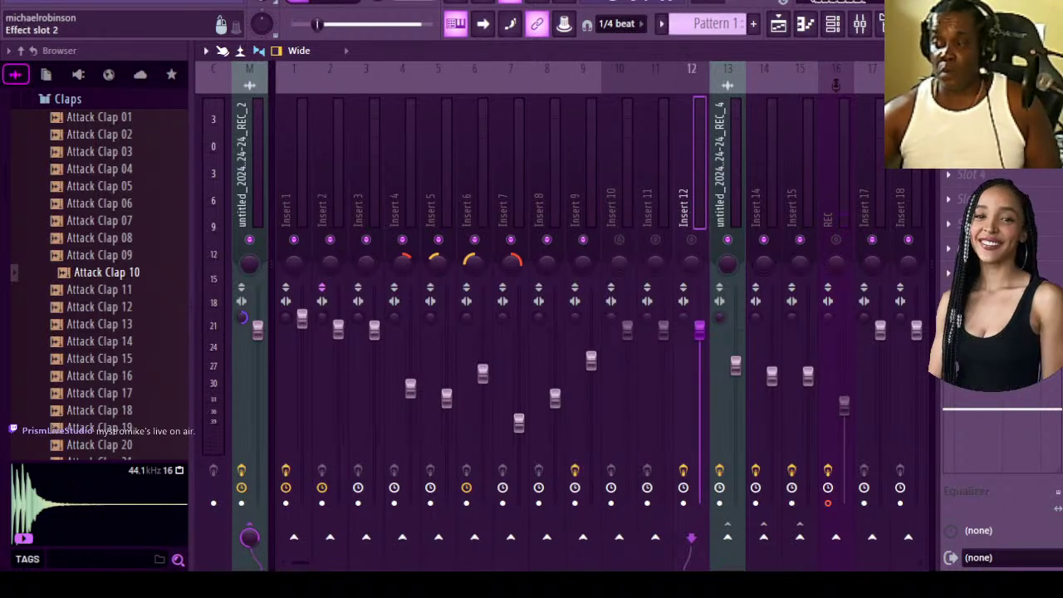
left_click(997, 124)
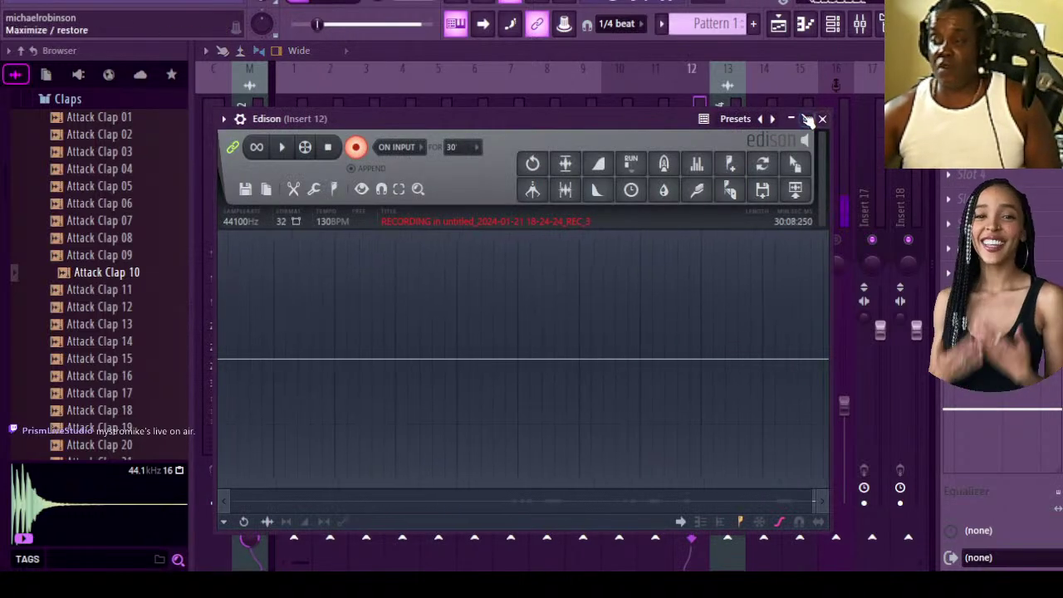
left_click(823, 118)
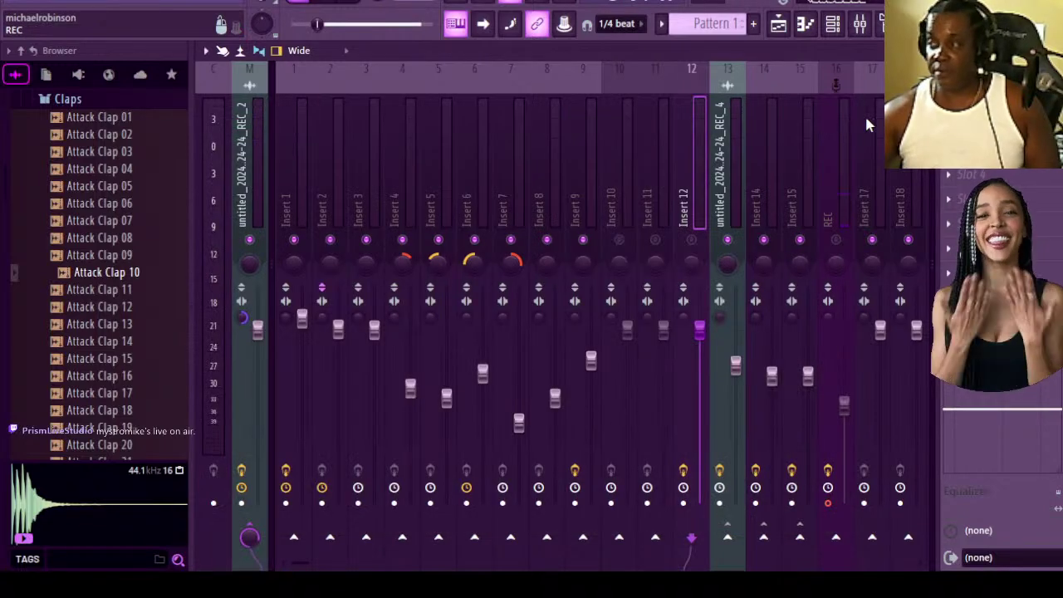
left_click(997, 126)
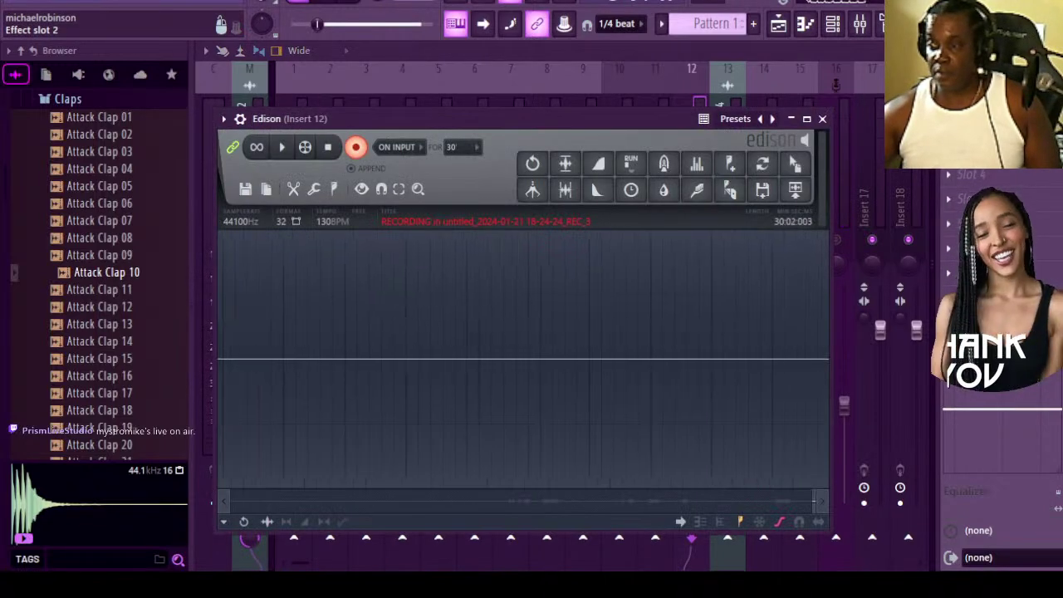
left_click(330, 148)
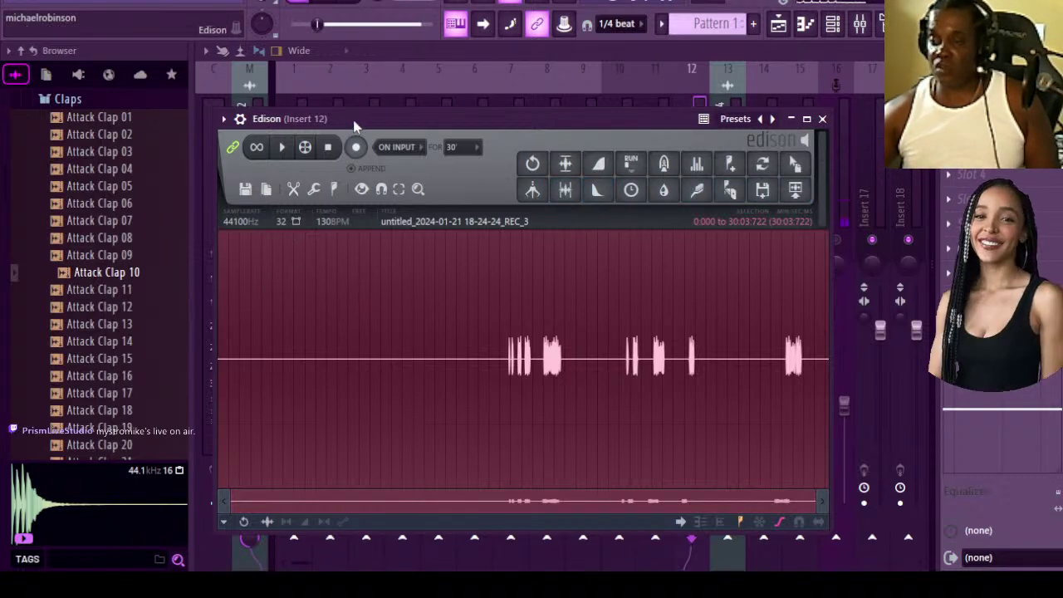
Audition insert 12's Edison recording from about 8:36, start song playback for a moment and close Edison.
left_click_drag(359, 123, 428, 99)
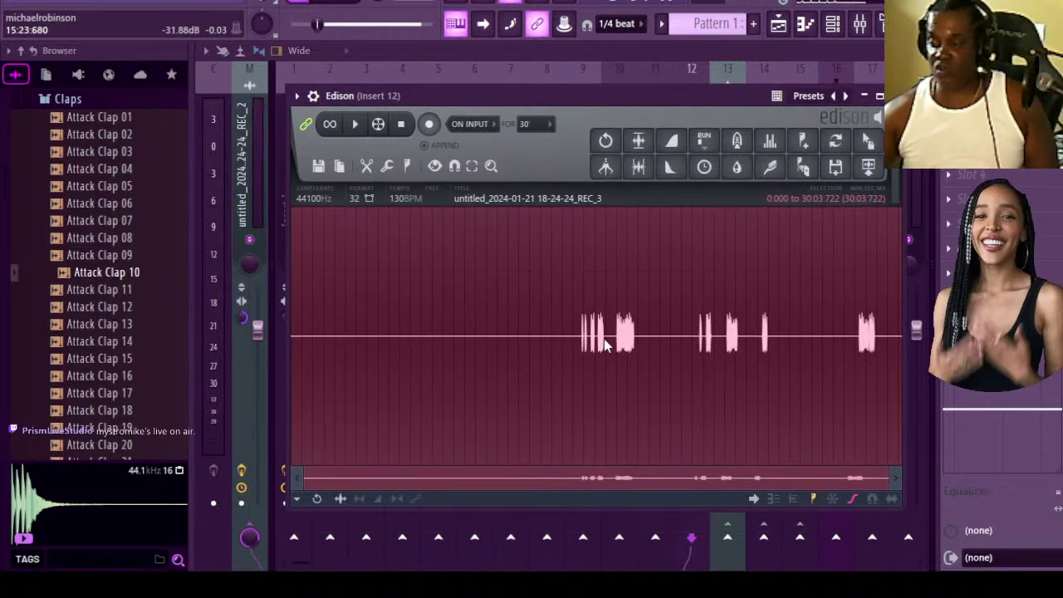
left_click(356, 125)
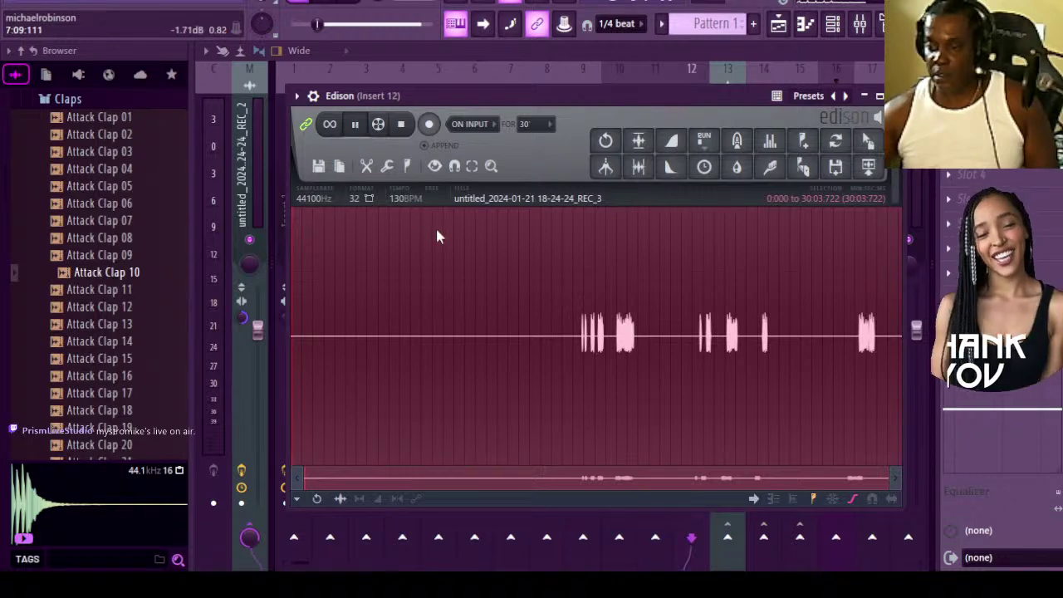
left_click(466, 224)
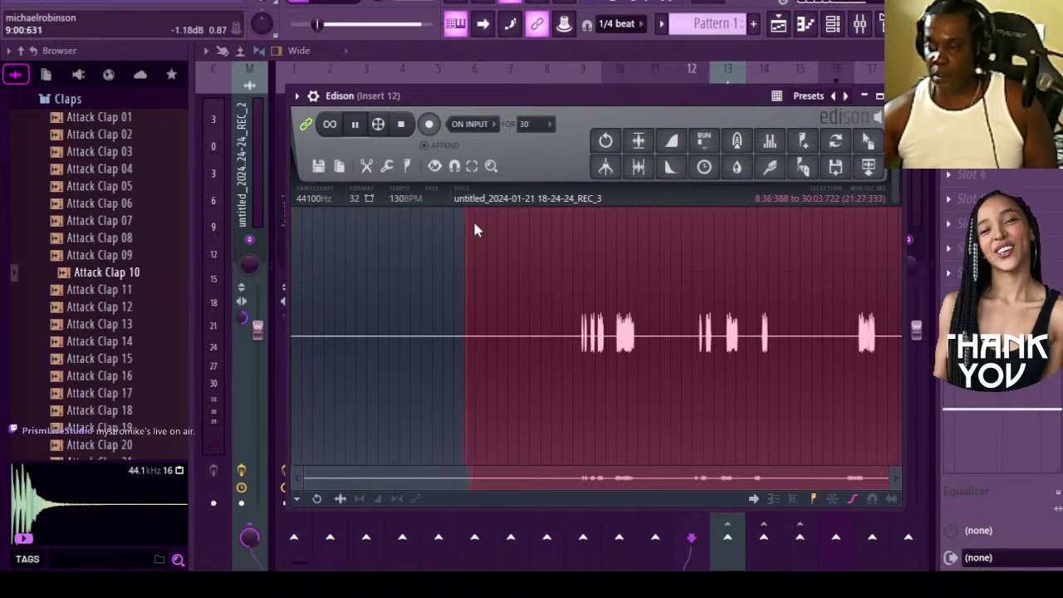
left_click(358, 124)
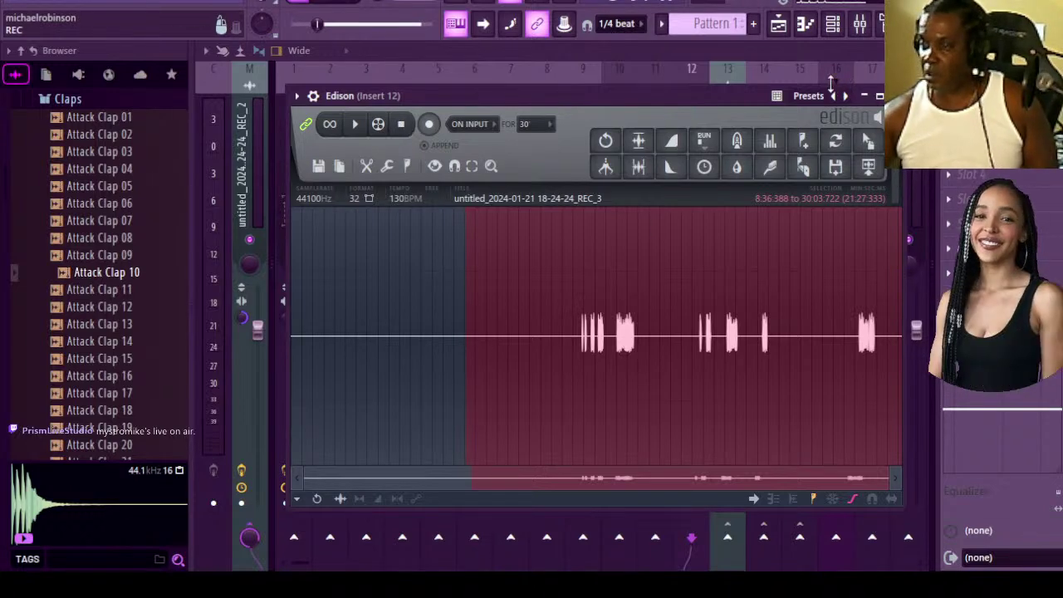
left_click(349, 2)
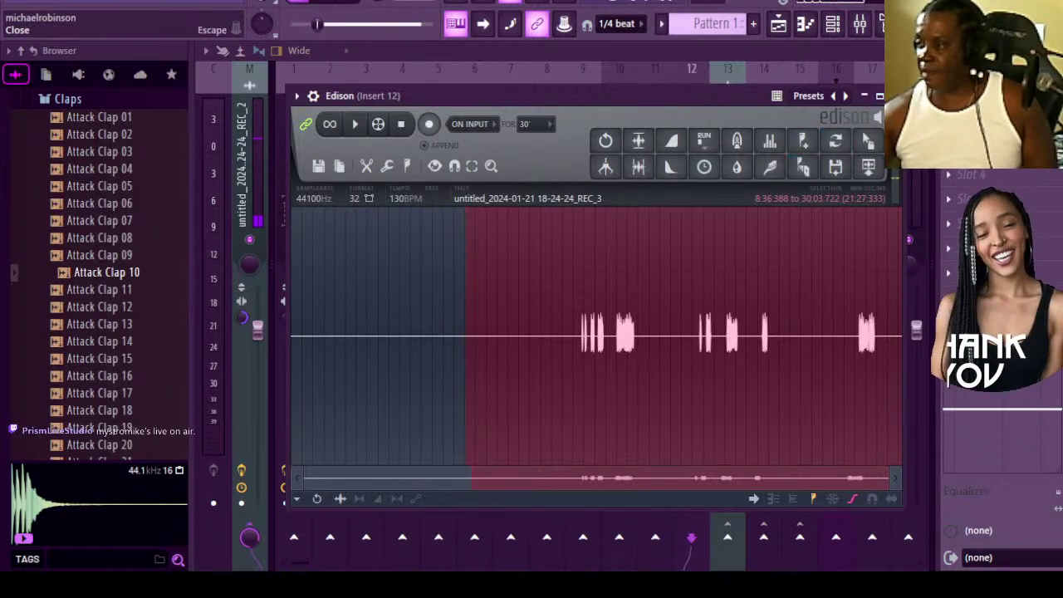
left_click(881, 95)
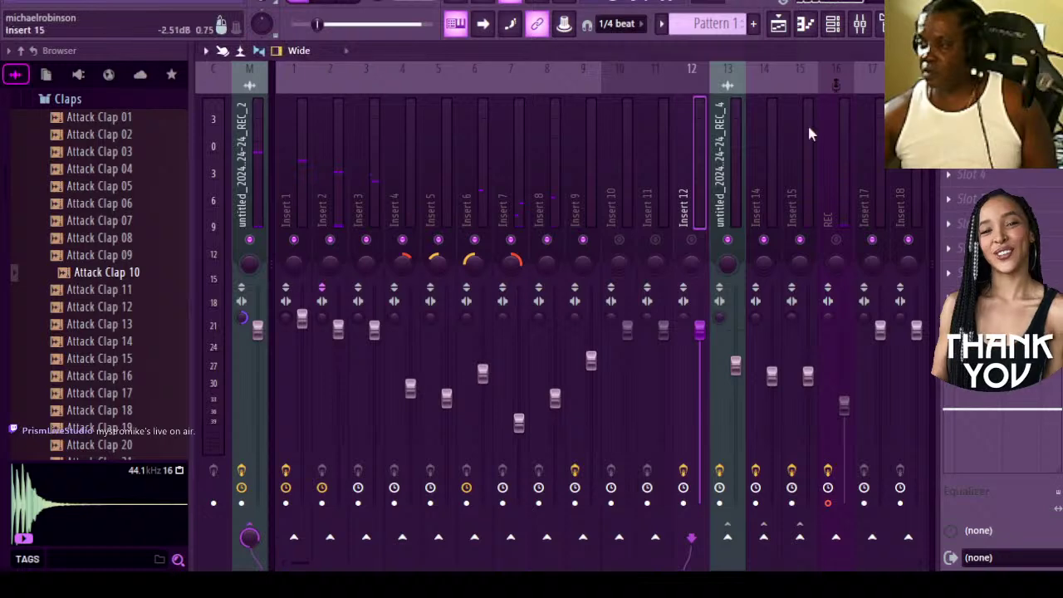
Open the playlist's LD air out clip in Edison and acquire a noise profile from the quiet stretch at 5.225 to 5.709 seconds.
left_click(778, 24)
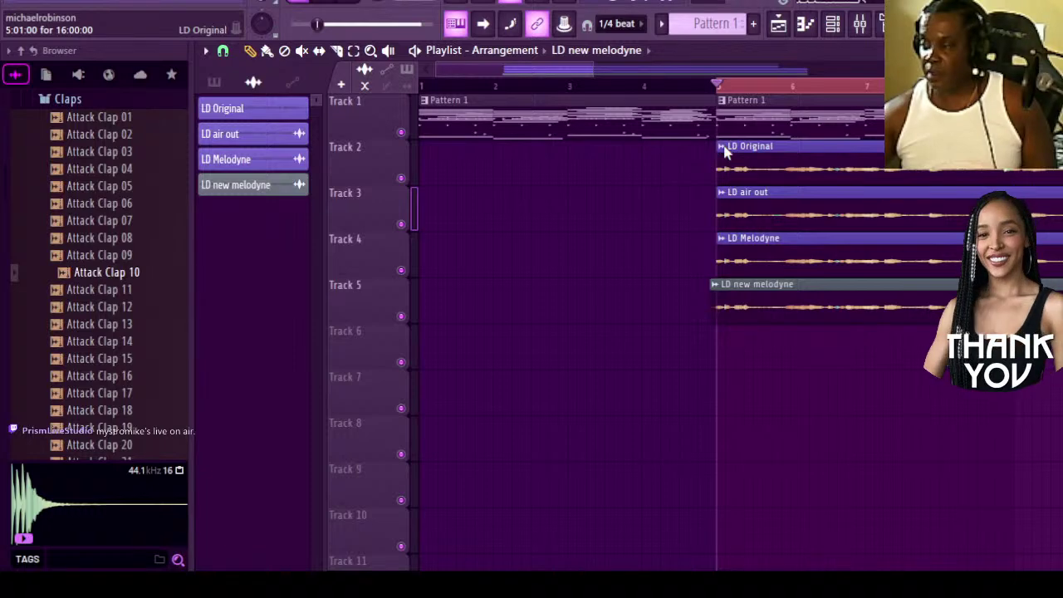
double_click(849, 199)
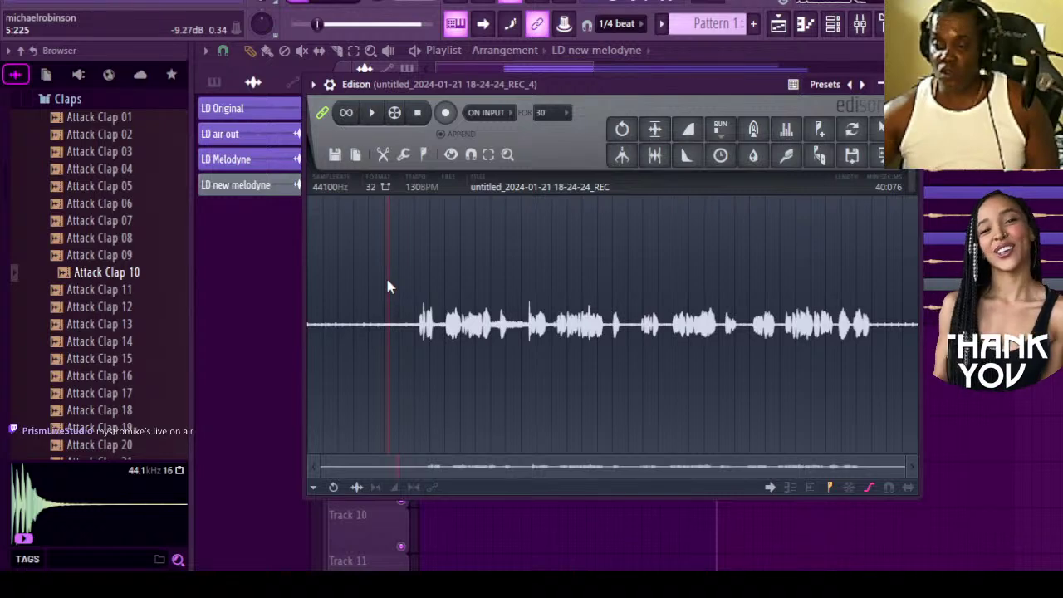
left_click_drag(388, 286, 394, 286)
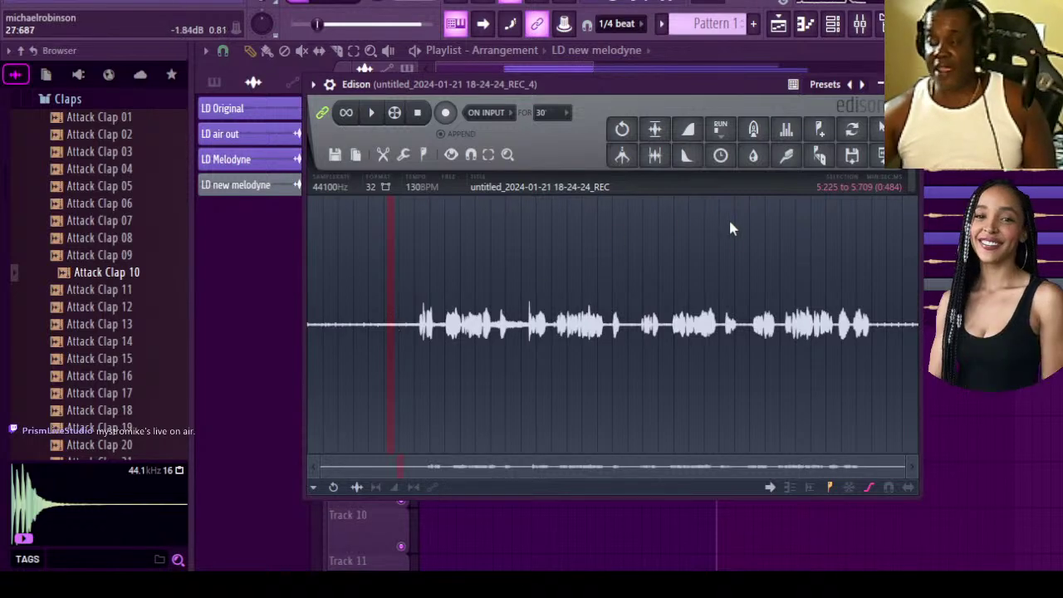
left_click(787, 157)
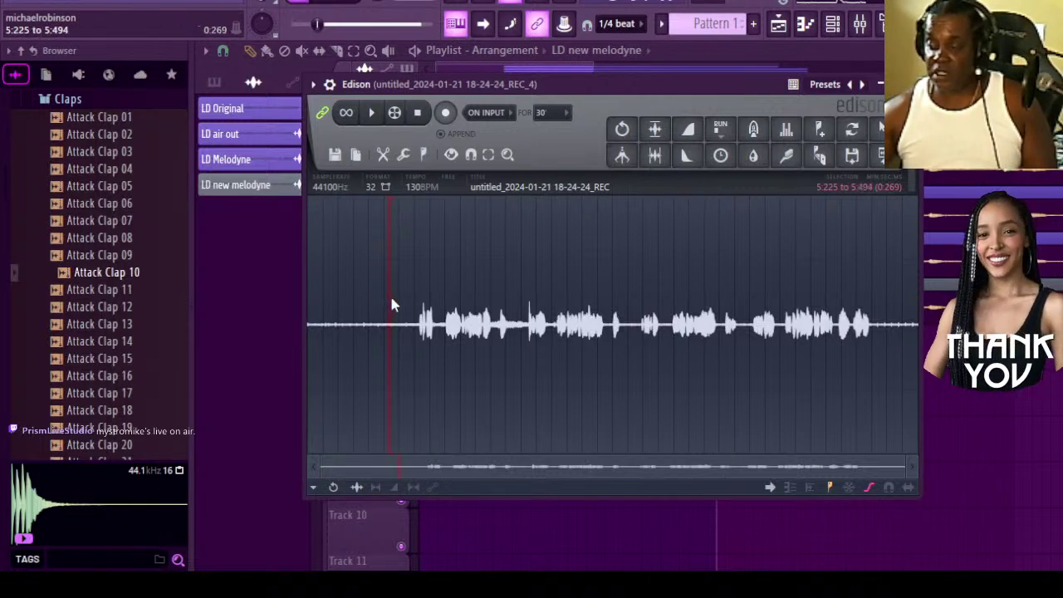
Run Clean up (denoise) on the entire vocal recording and play back its beginning.
left_click_drag(392, 299, 955, 324)
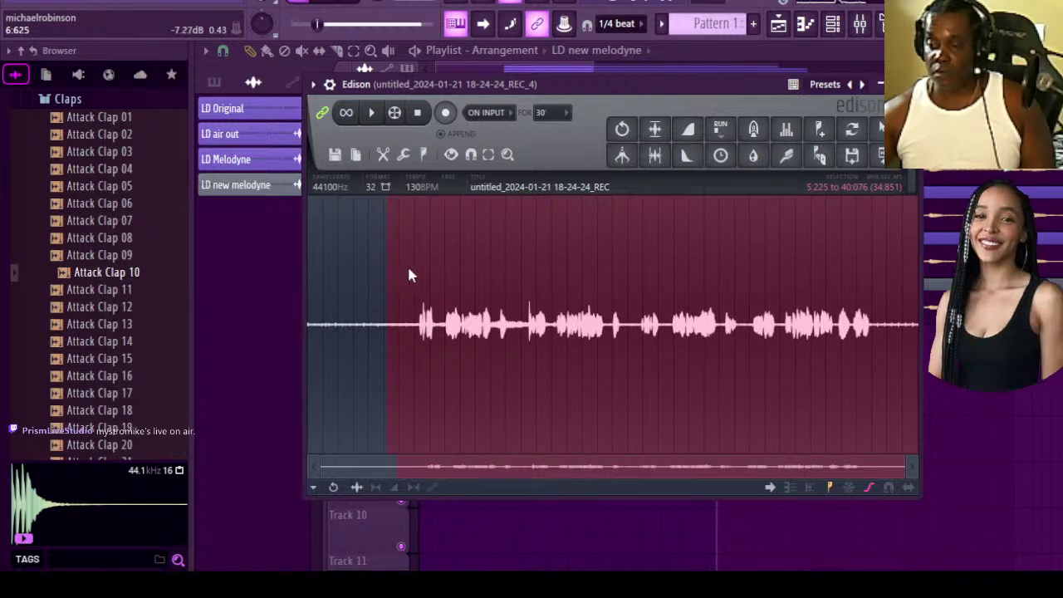
key("ctrl+a")
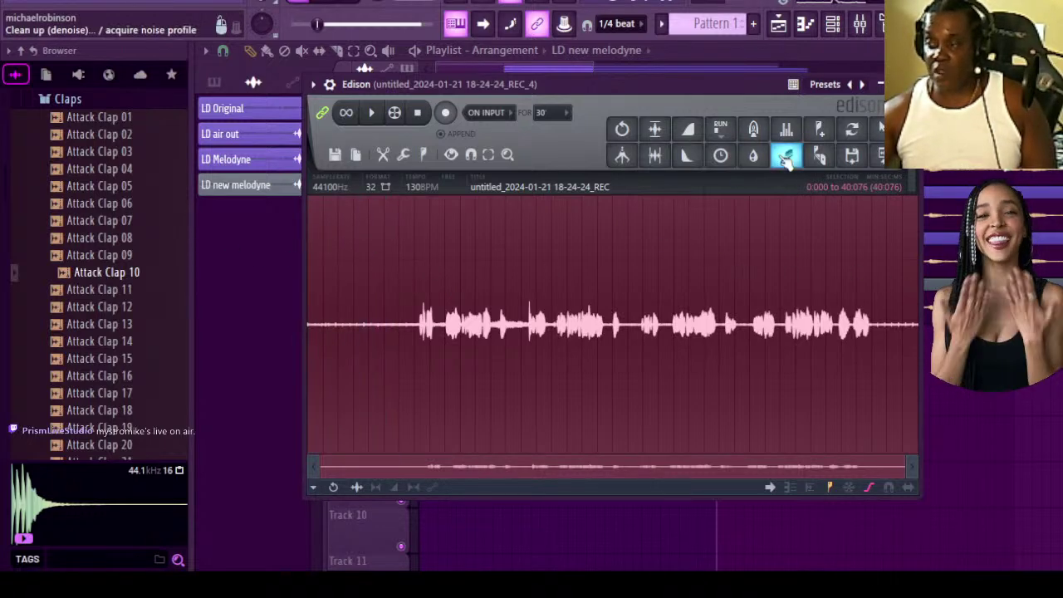
left_click_drag(786, 156, 780, 155)
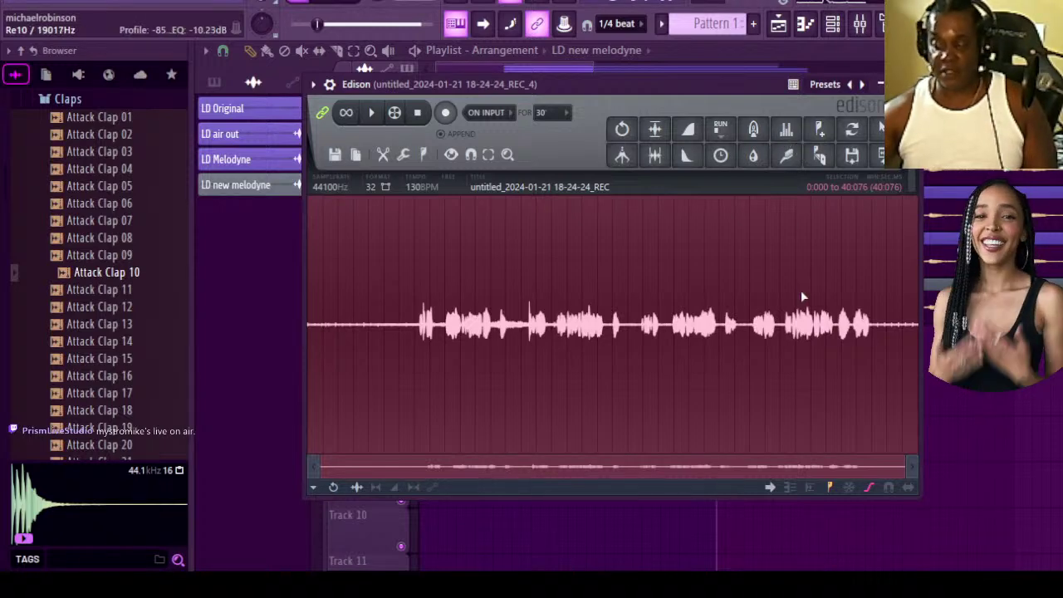
left_click(839, 447)
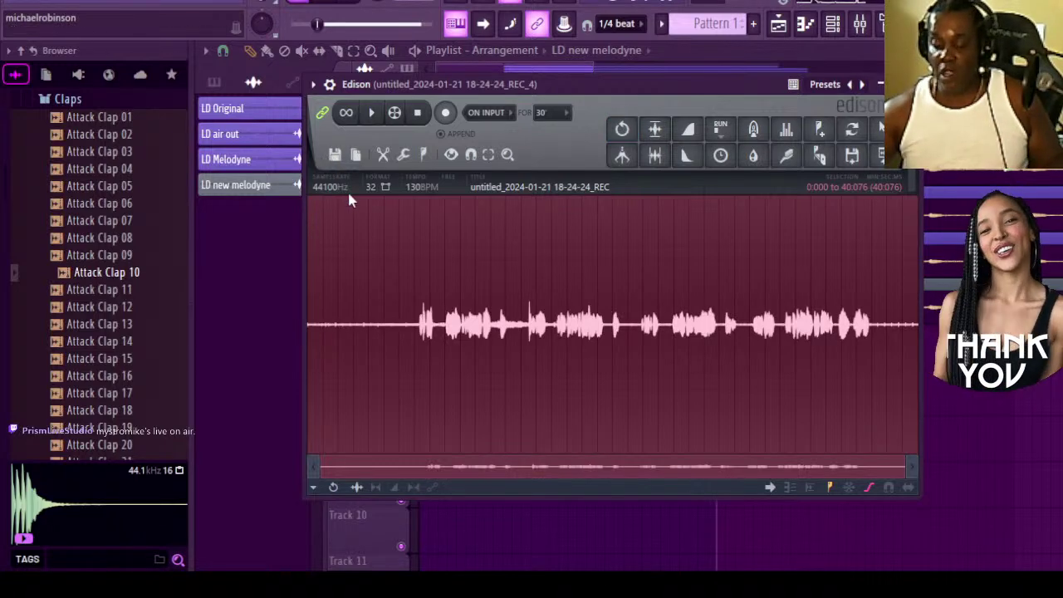
left_click(373, 115)
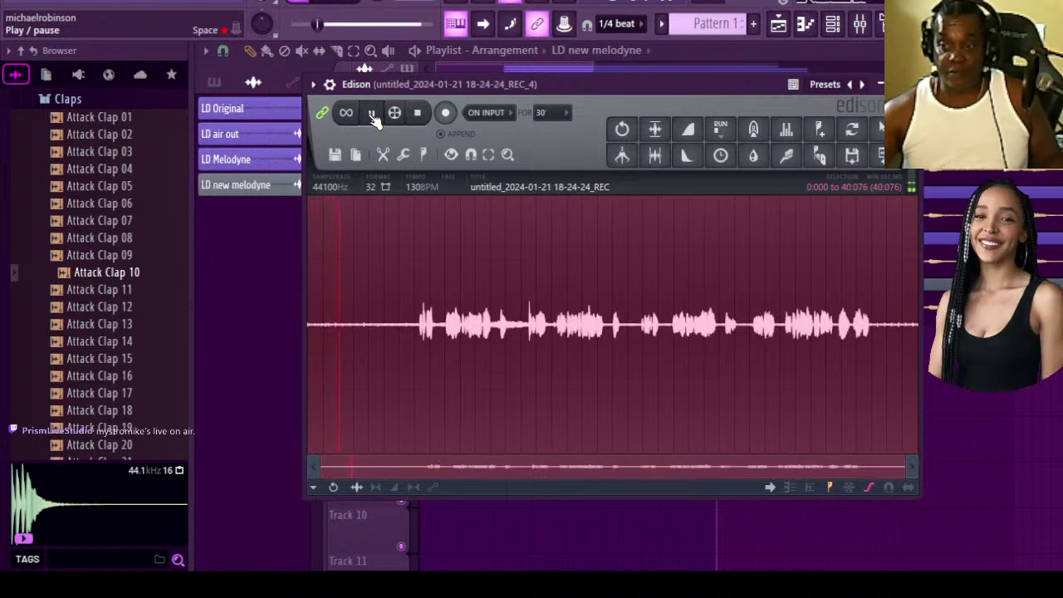
left_click(419, 117)
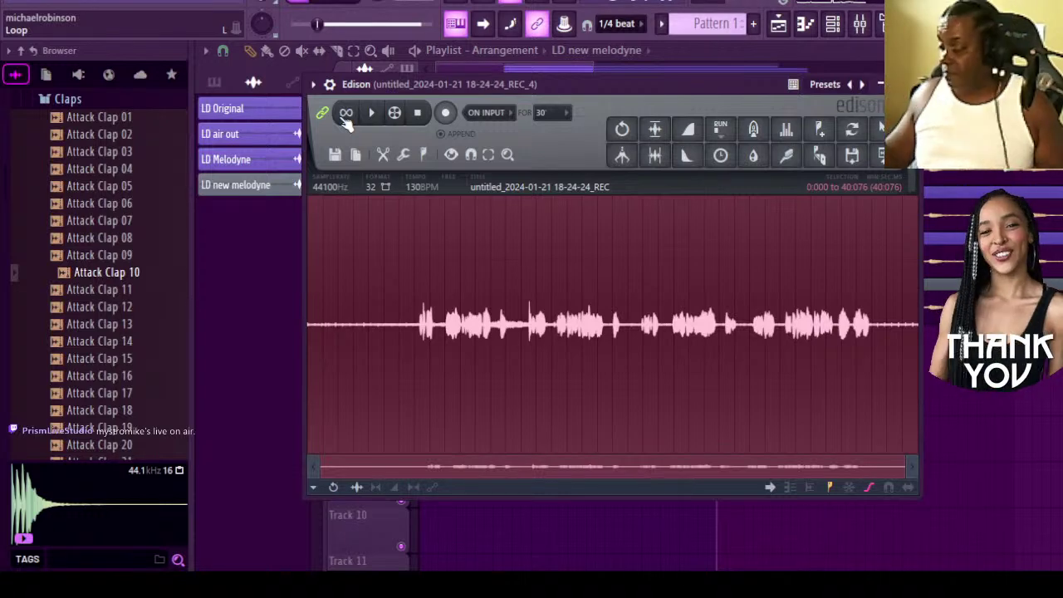
Select the quiet gap at 5.494 to 6.194 seconds and the mid-recording gap at 20.684 to 21.223 seconds.
left_click(369, 233)
left_click(373, 239)
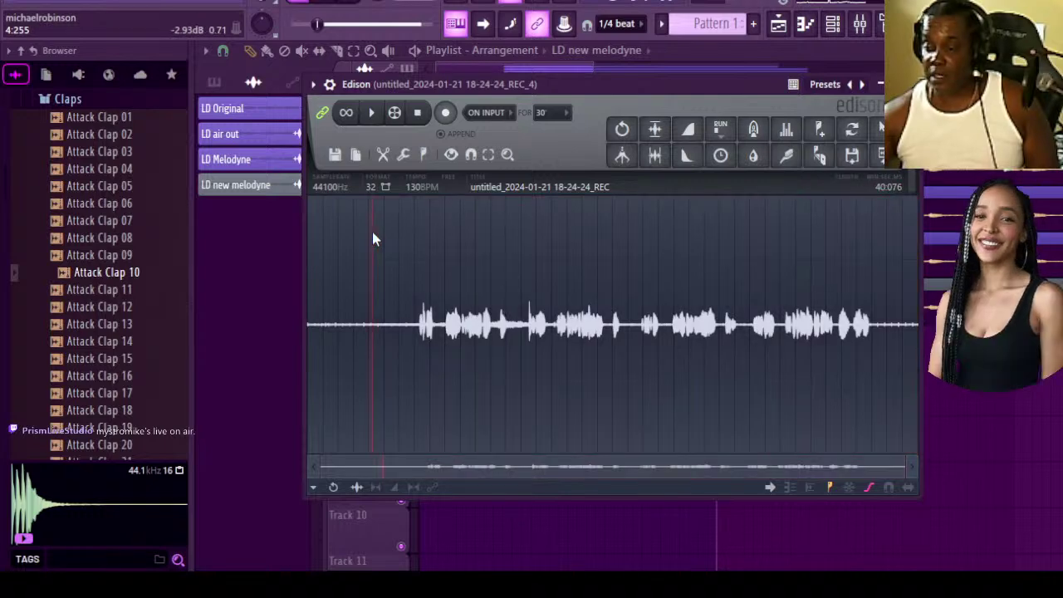
left_click_drag(372, 238, 406, 238)
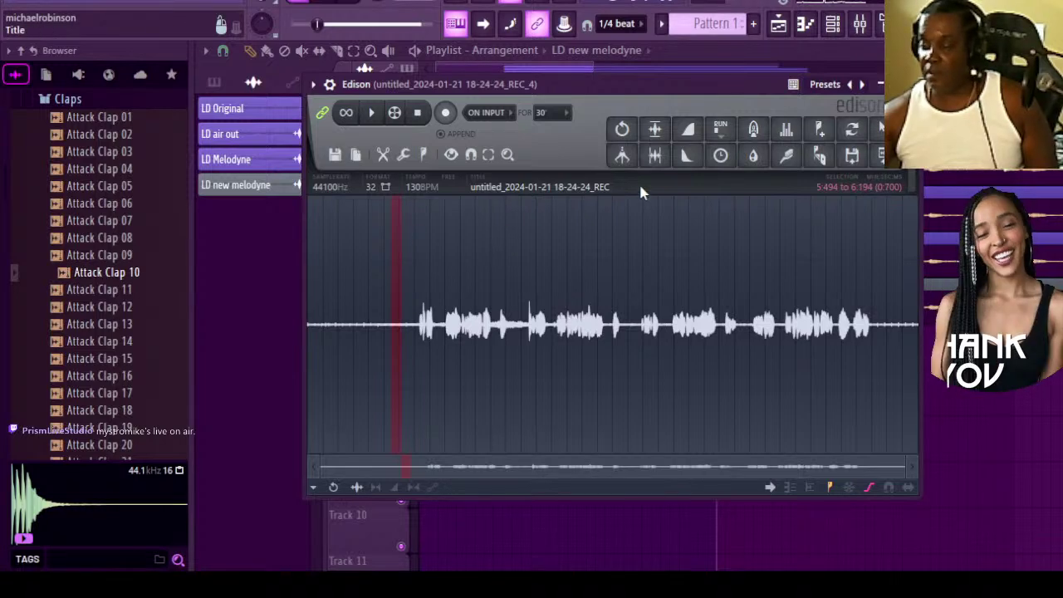
left_click(624, 239)
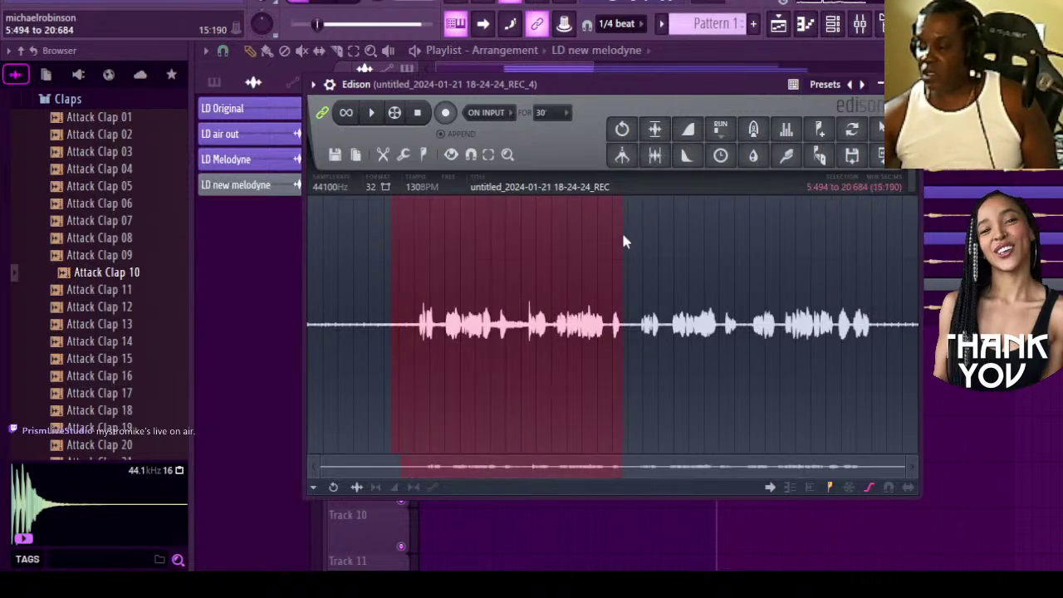
left_click_drag(624, 237, 631, 237)
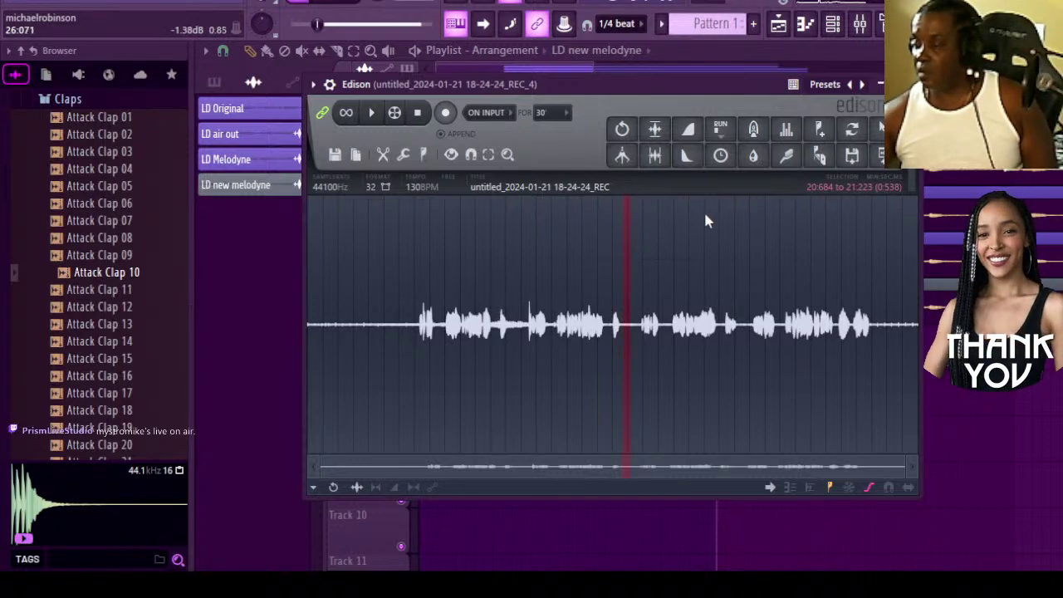
Acquire a noise profile from the gap at 20.684 to 21.223 seconds, and denoise the entire recording from 0.000 to 40.076.
left_click(786, 156)
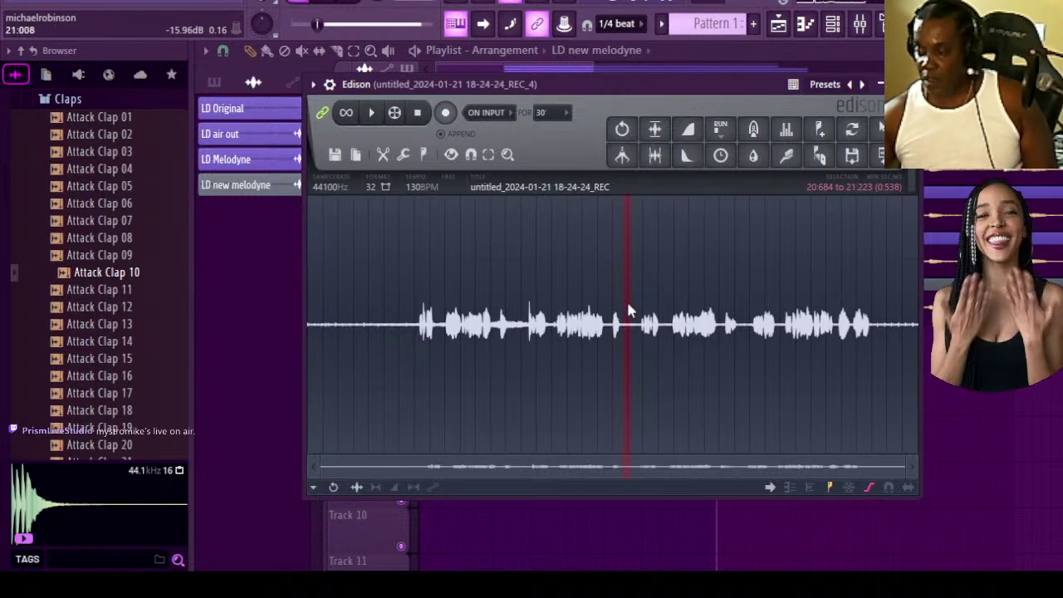
left_click_drag(629, 311, 914, 316)
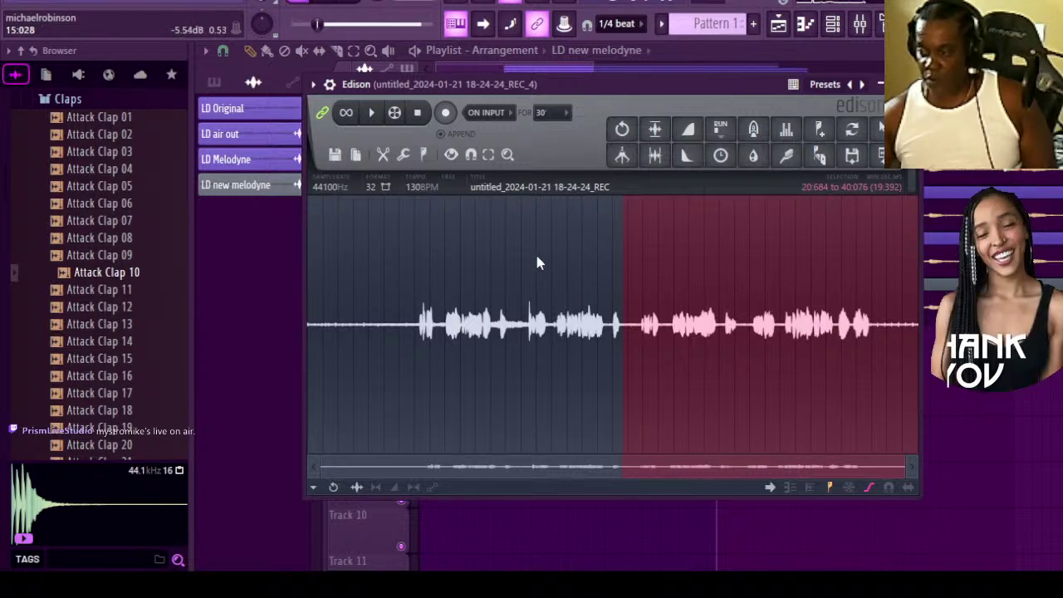
left_click_drag(625, 254, 295, 246)
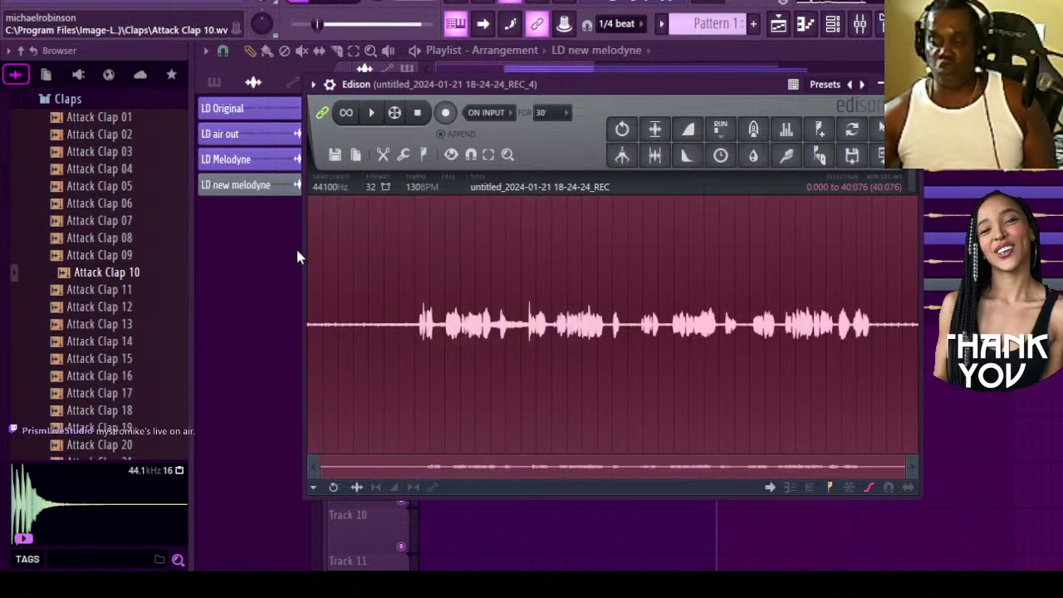
left_click(794, 160)
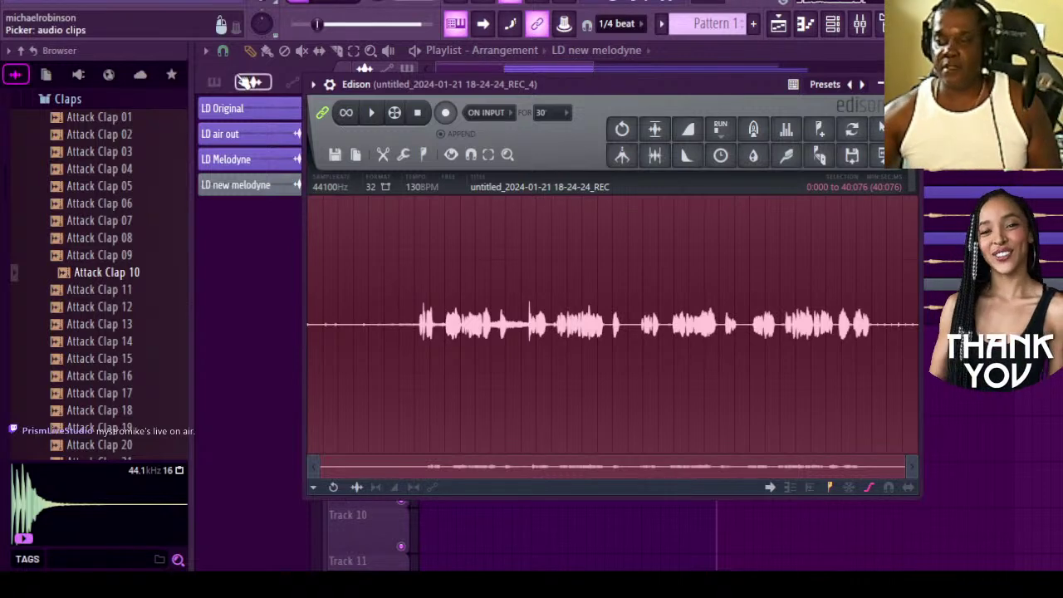
Play back the beginning of the cleaned vocal recording, stop it and close Edison.
left_click(371, 114)
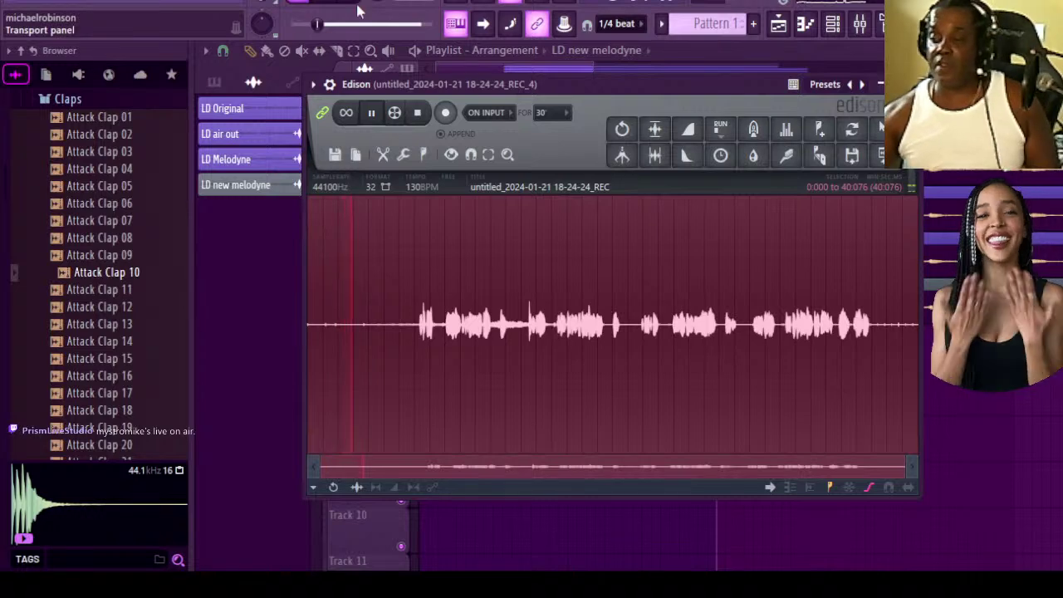
left_click(420, 114)
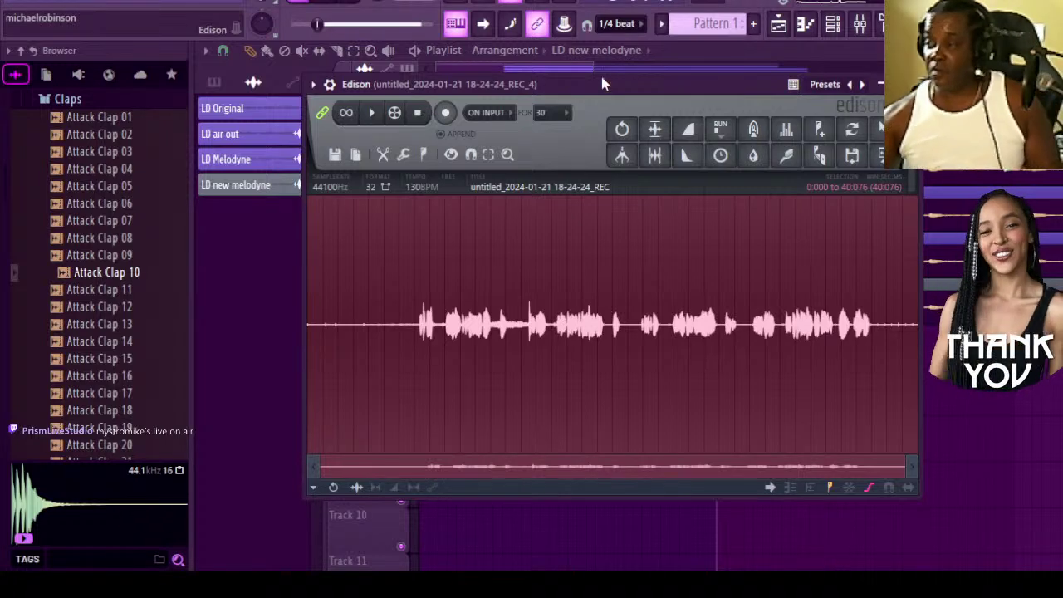
left_click(882, 83)
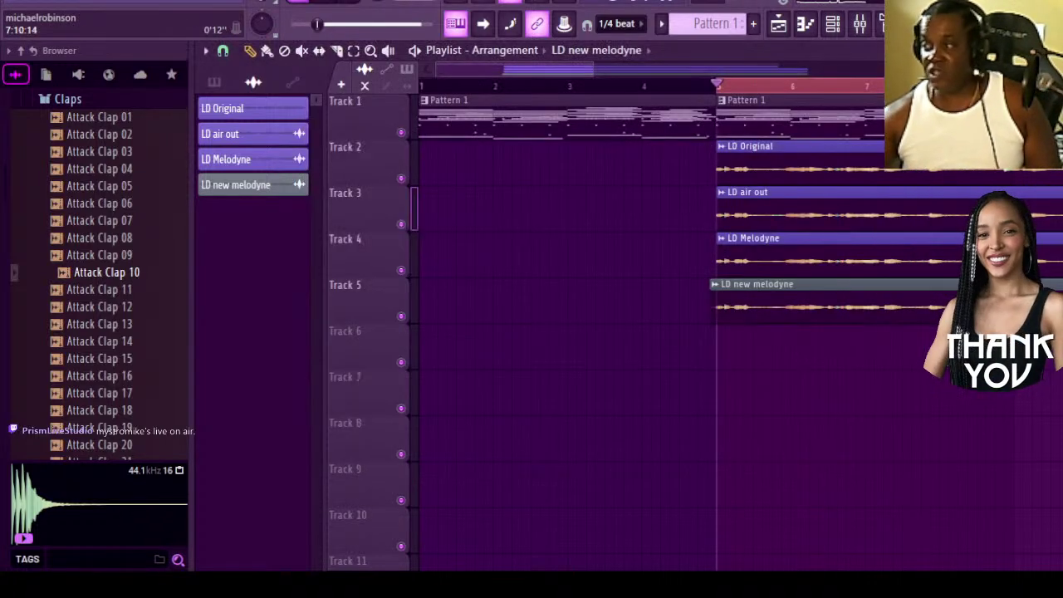
Look through the effect chains of the master and inserts 7 to 13 in the mixer, and open insert 12's Edison.
left_click(860, 25)
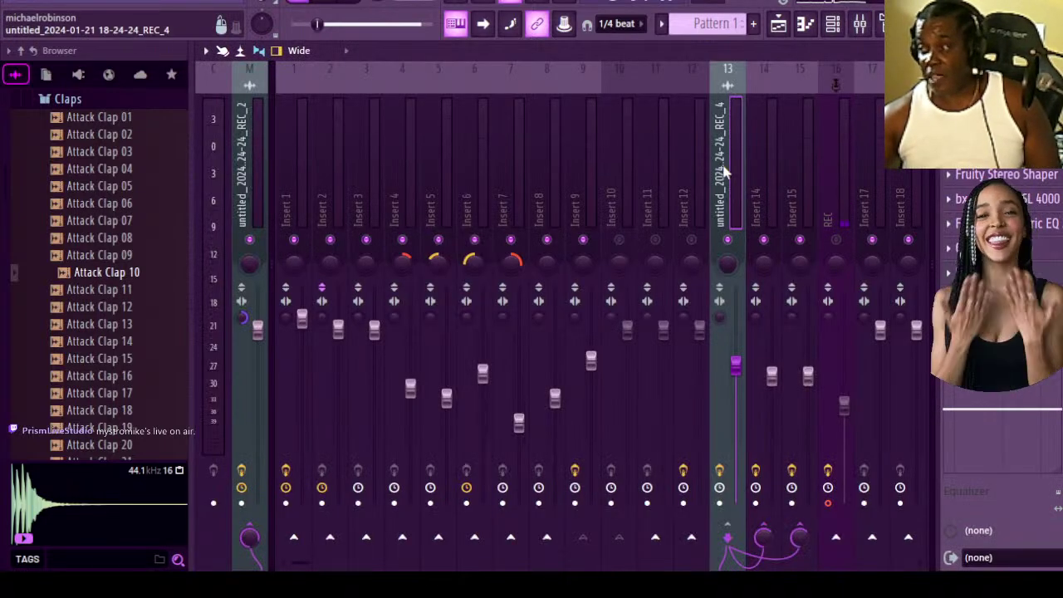
left_click(592, 185)
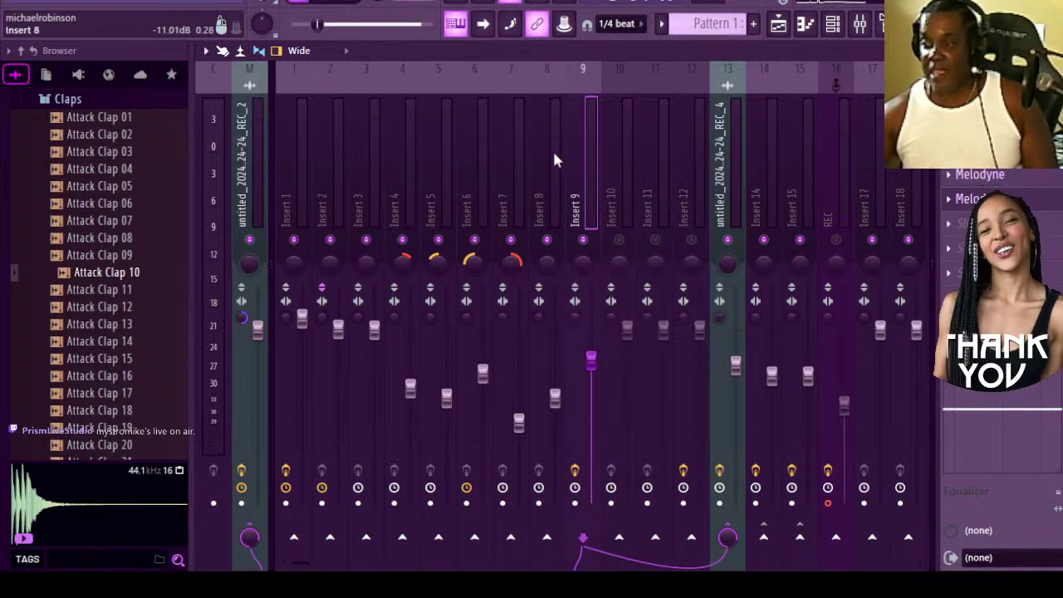
left_click(254, 135)
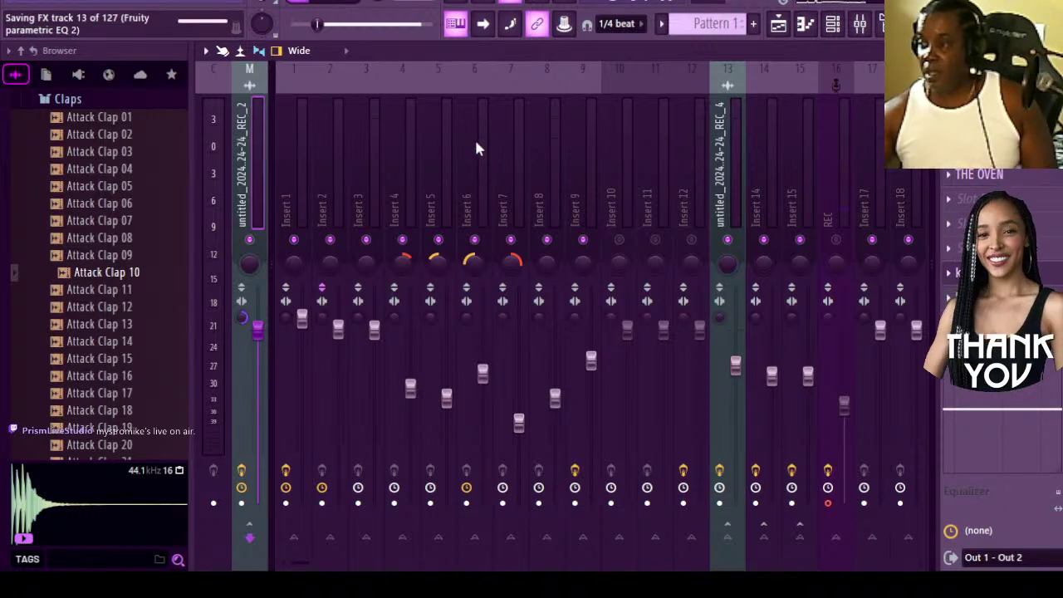
left_click(567, 148)
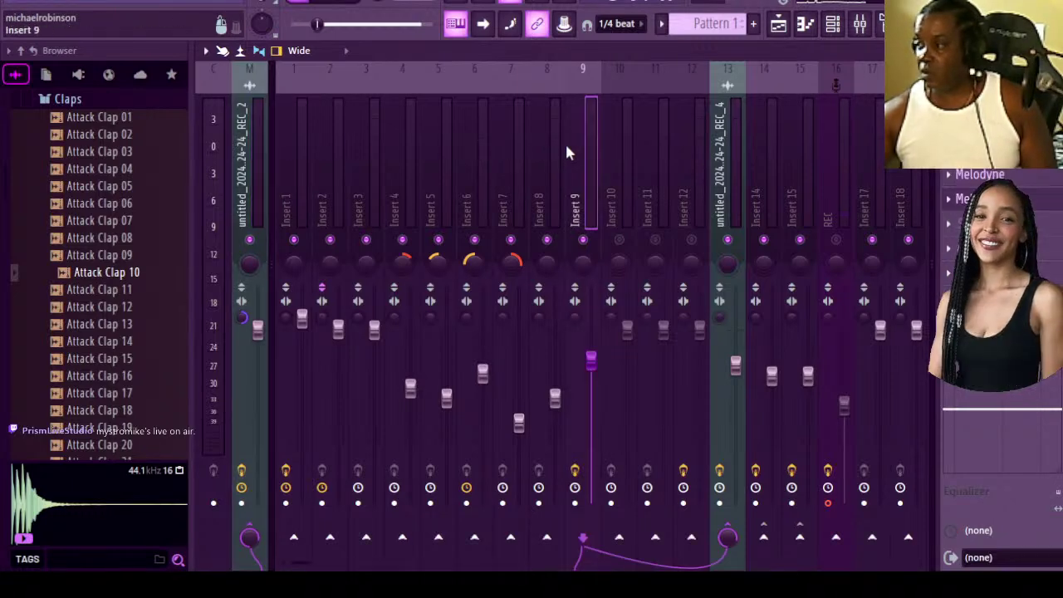
left_click(607, 154)
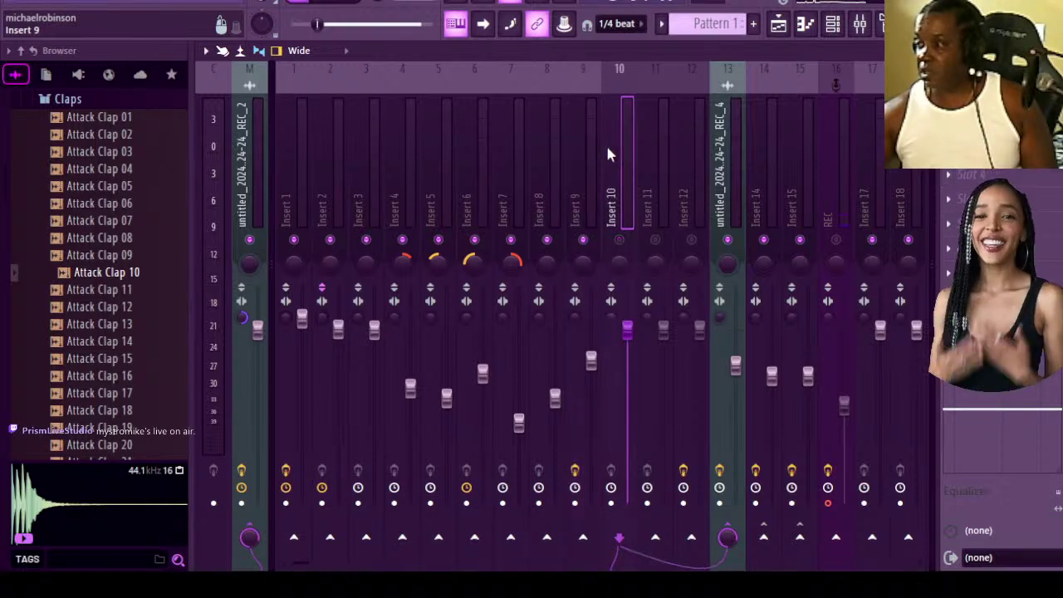
left_click(552, 156)
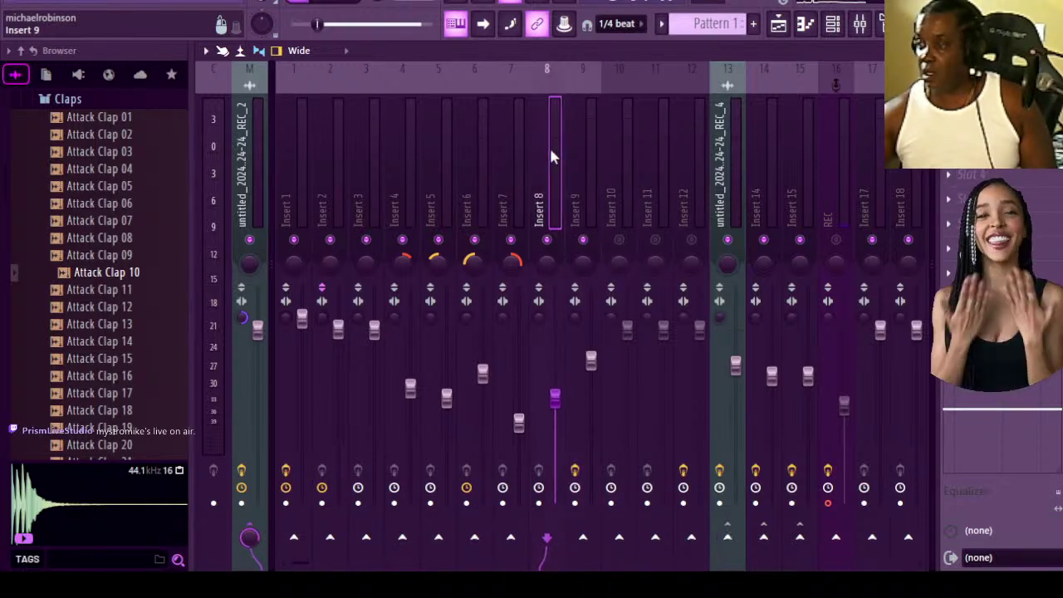
left_click(575, 146)
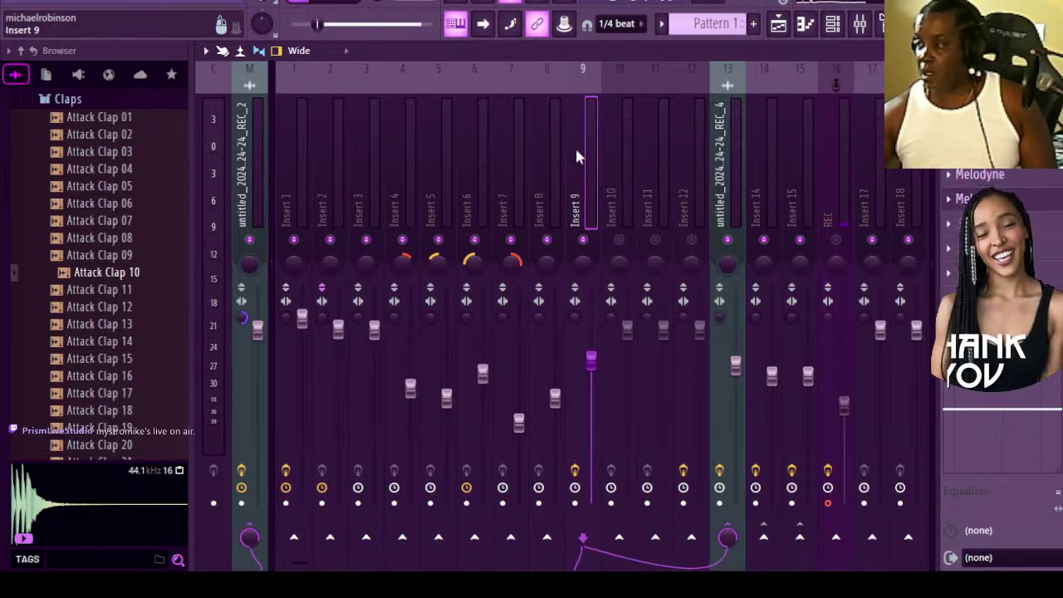
left_click(552, 147)
left_click(514, 150)
left_click(575, 148)
left_click(611, 150)
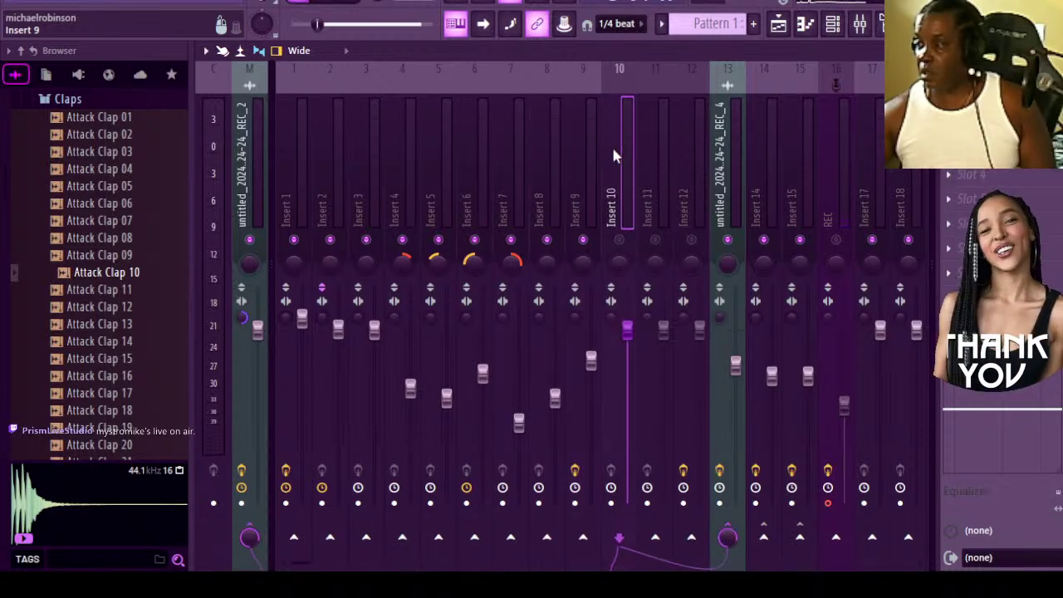
left_click(647, 149)
left_click(686, 152)
left_click(747, 158)
left_click(735, 162)
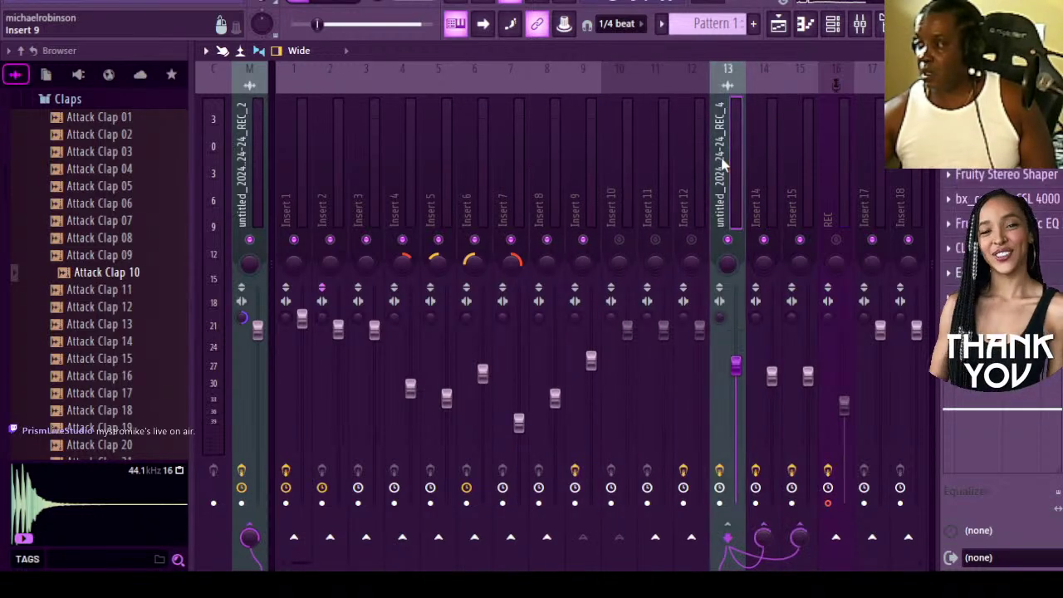
left_click(702, 164)
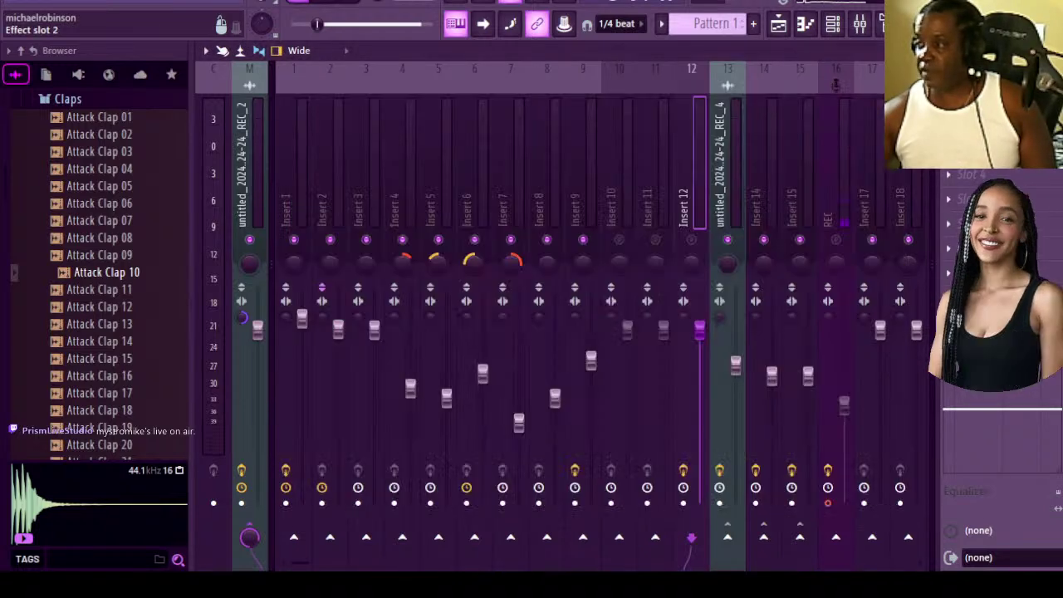
left_click(981, 124)
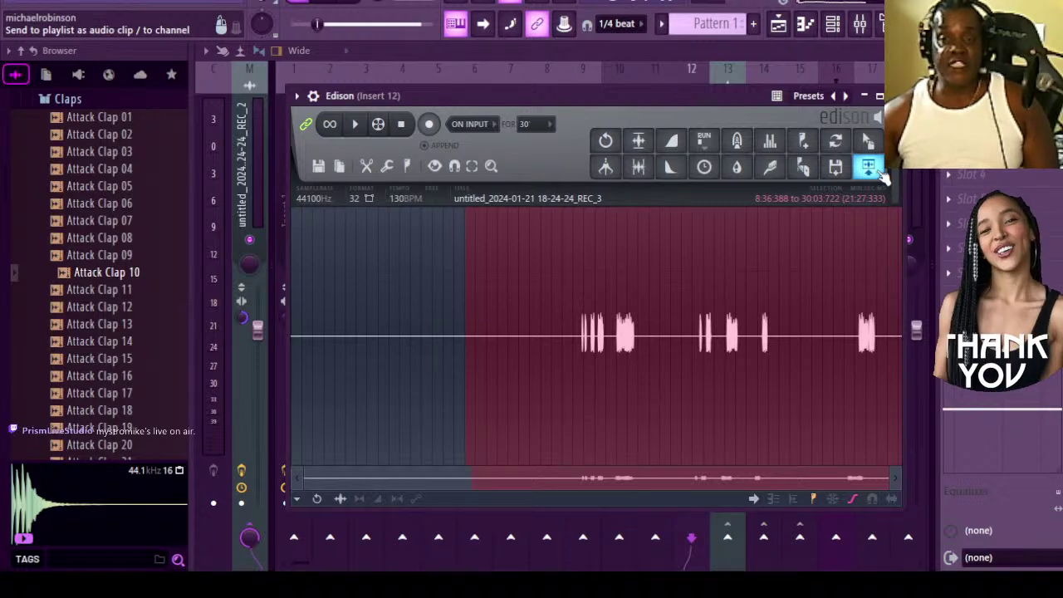
Check the playlist, return to the mixer and open insert 9's Fruity parametric EQ 2, moving its window clear of the first inserts.
left_click(778, 23)
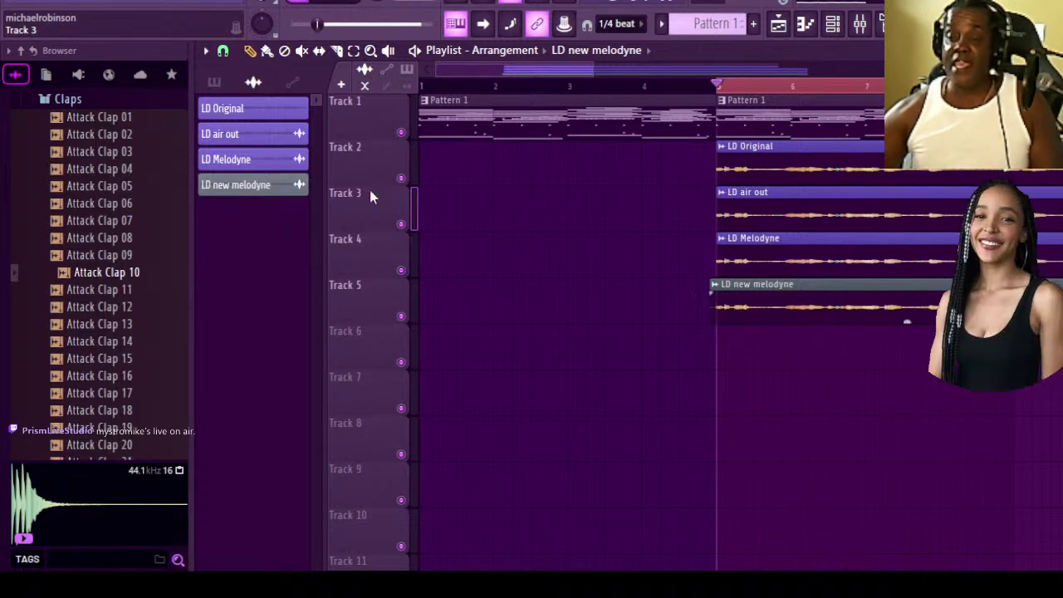
left_click(860, 24)
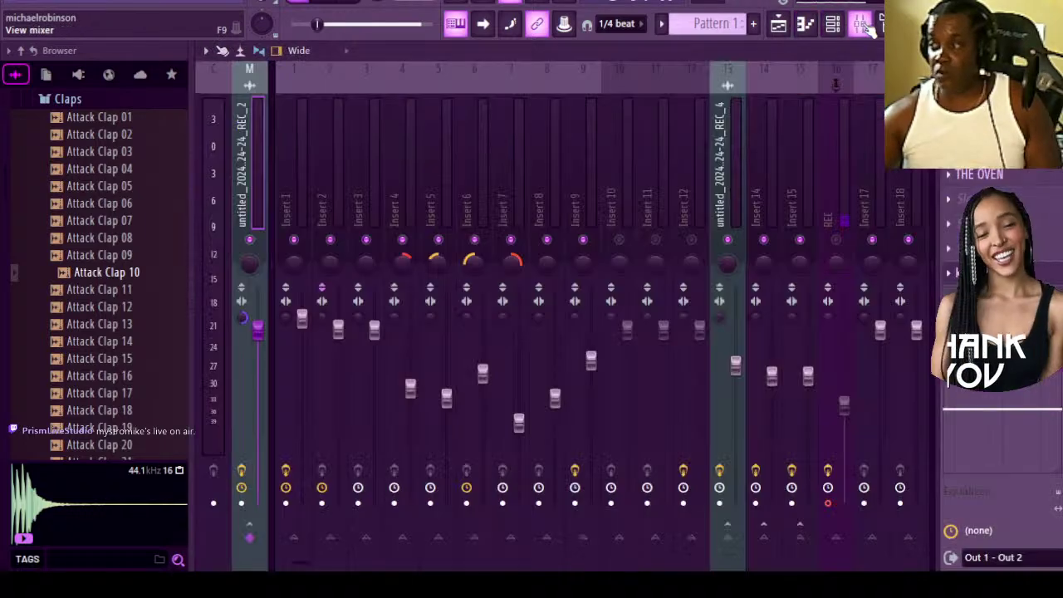
left_click(607, 196)
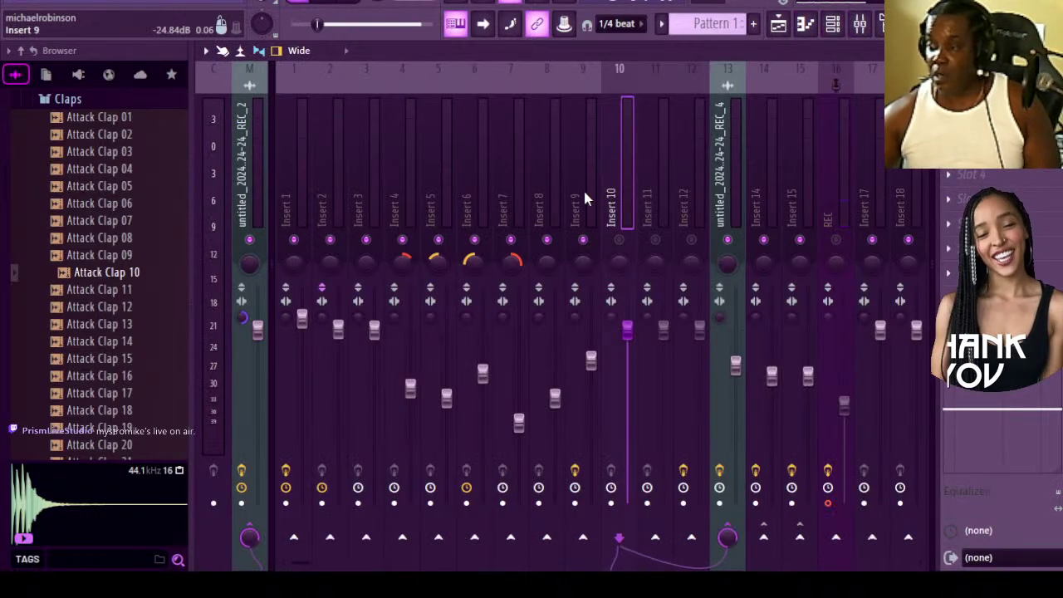
left_click(578, 200)
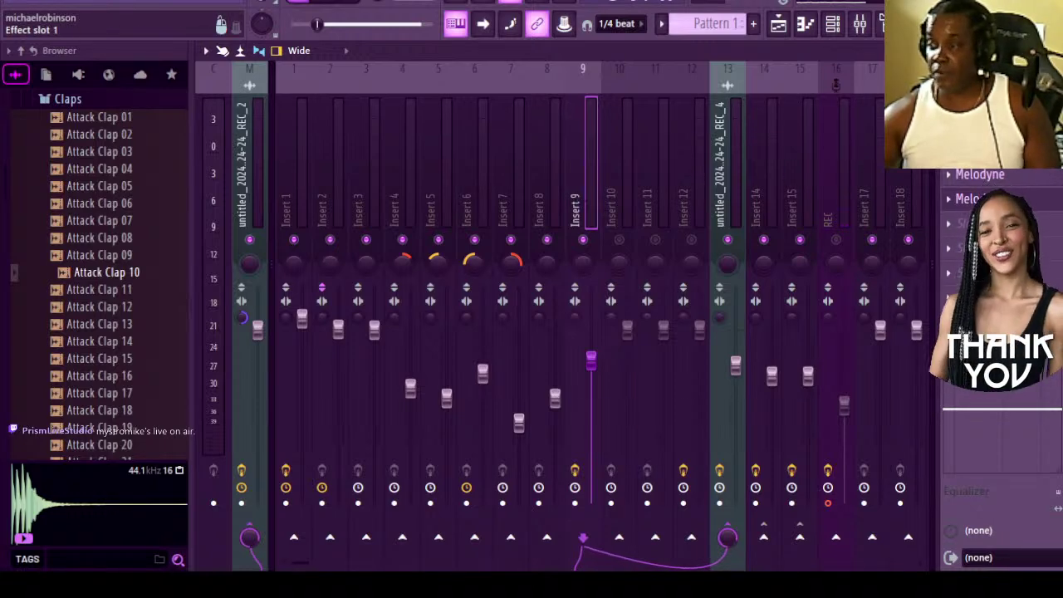
left_click(989, 150)
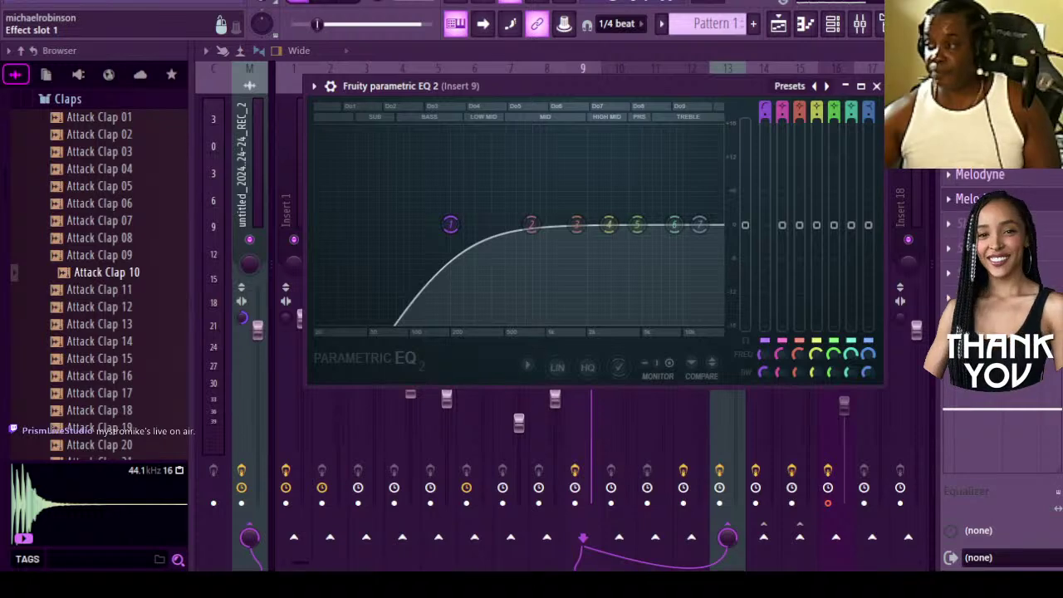
left_click(876, 86)
left_click(988, 150)
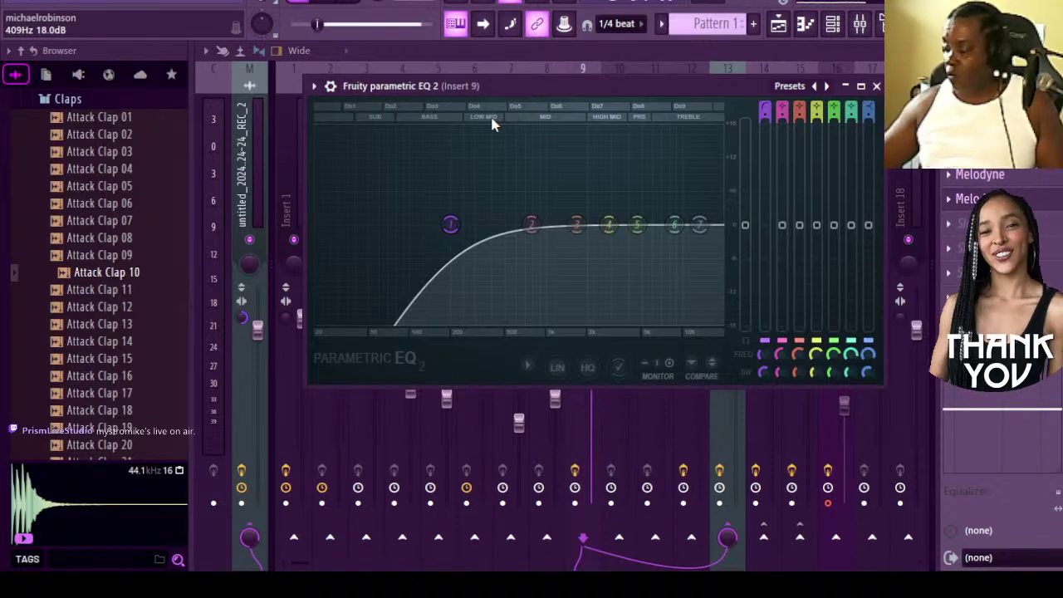
left_click_drag(533, 89, 769, 239)
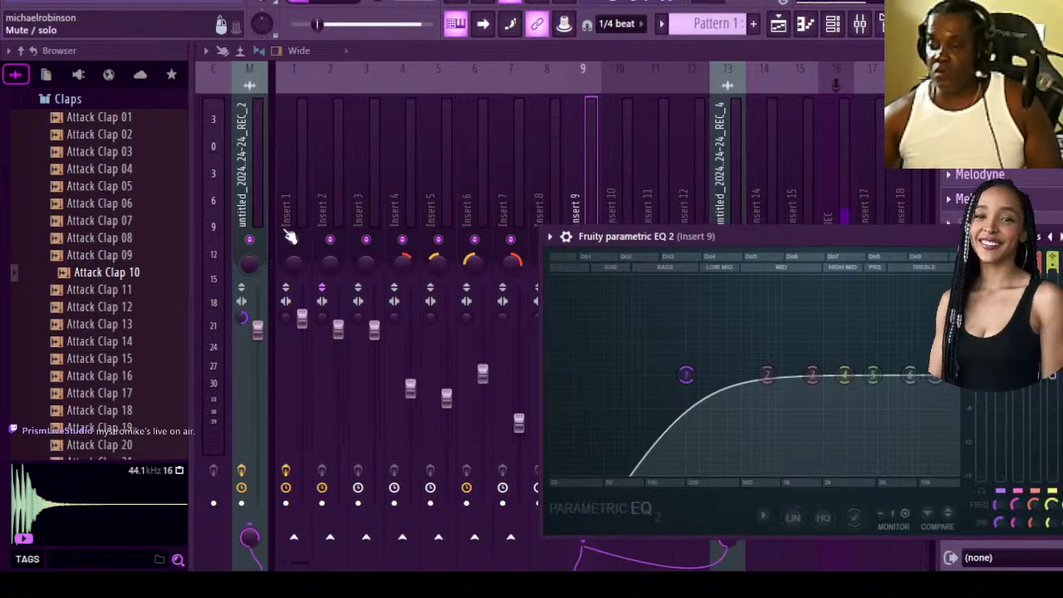
Mute inserts 1 to 8 and play the song while watching the vocal spectrum in insert 9's Fruity parametric EQ 2.
mouse_move(296, 240)
left_mouse_down()
mouse_move(394, 249)
mouse_move(436, 236)
mouse_move(548, 242)
left_mouse_up()
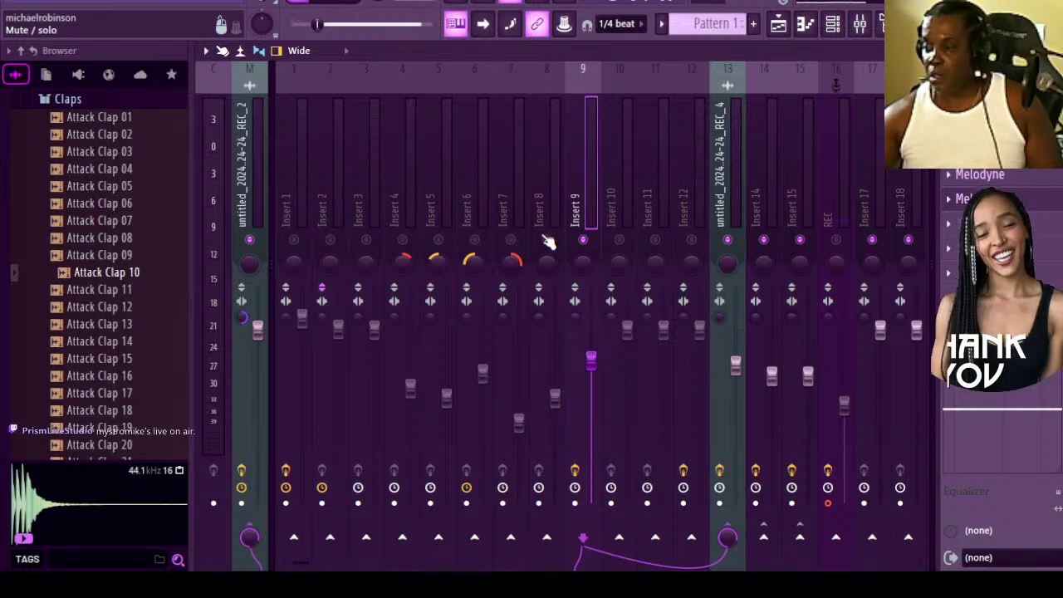
left_click(337, 3)
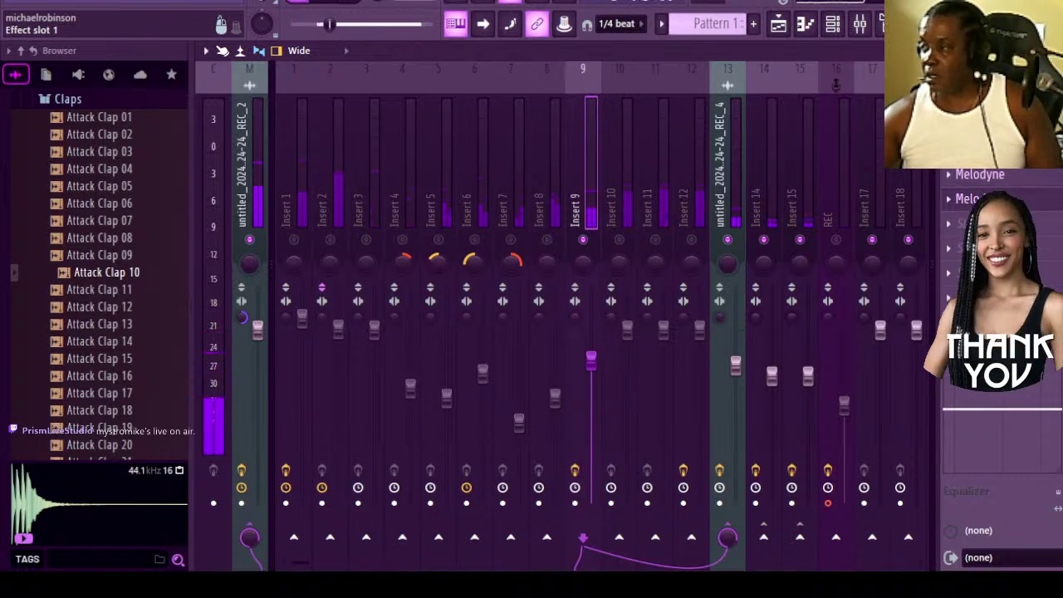
left_click(980, 223)
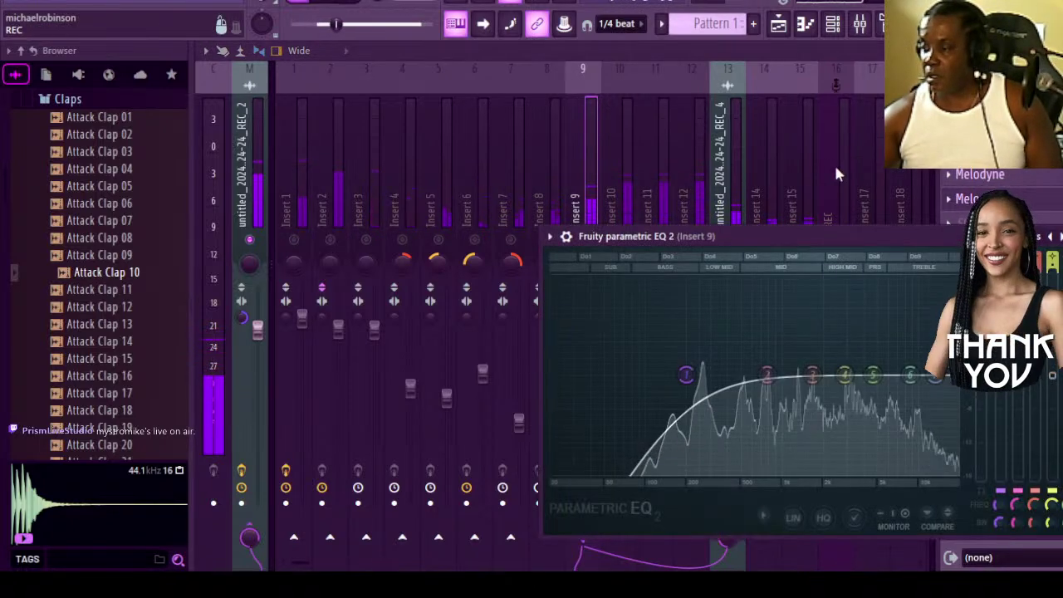
left_click_drag(789, 236, 648, 114)
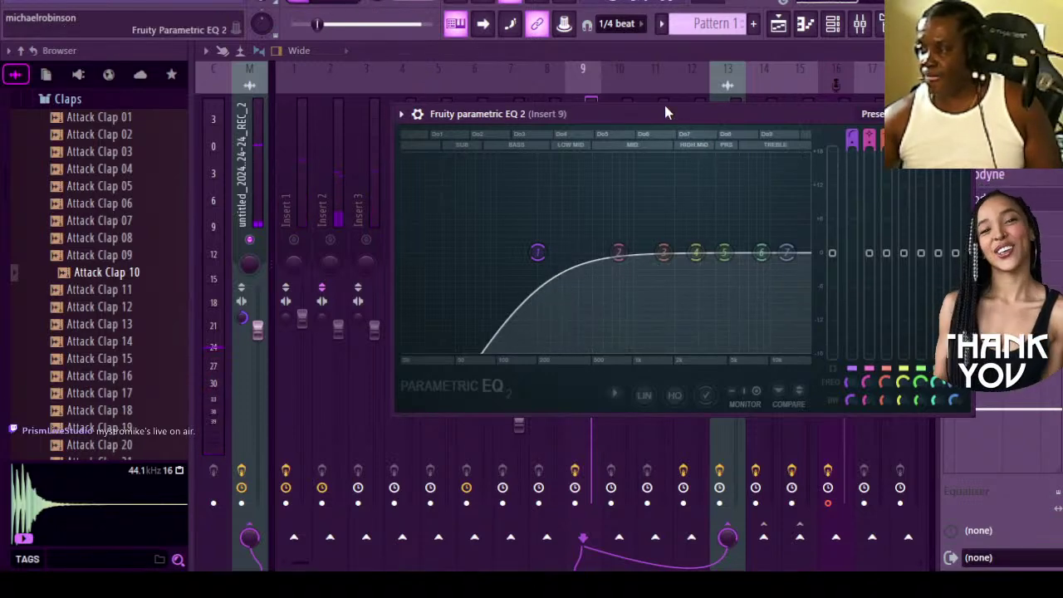
left_click_drag(665, 112, 587, 308)
Inspect inserts 10, 11 and 12 in the mixer, and play the song briefly to check their levels.
left_click(631, 156)
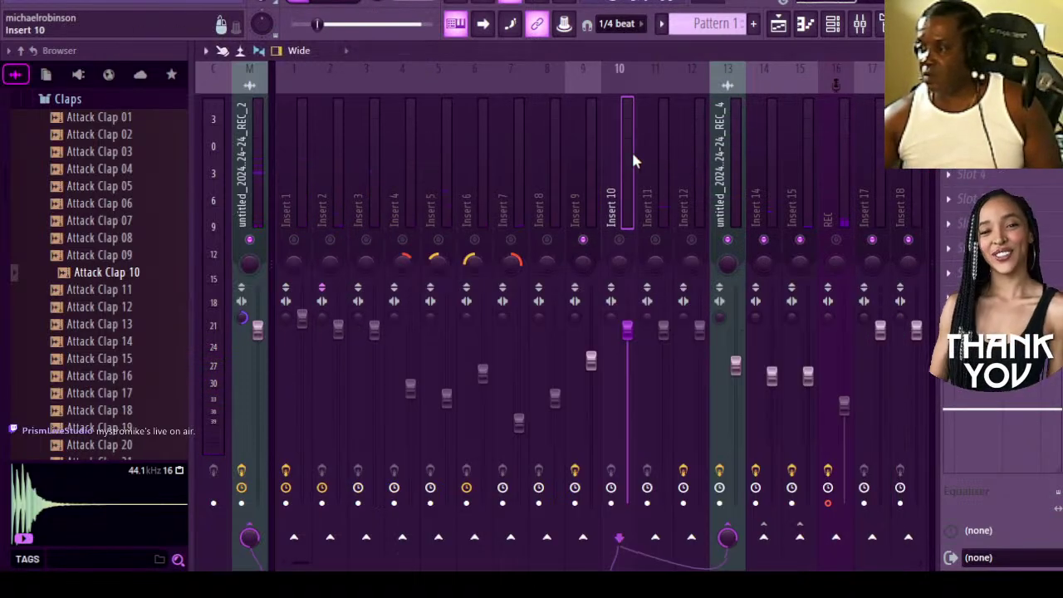
left_click(651, 156)
left_click(686, 158)
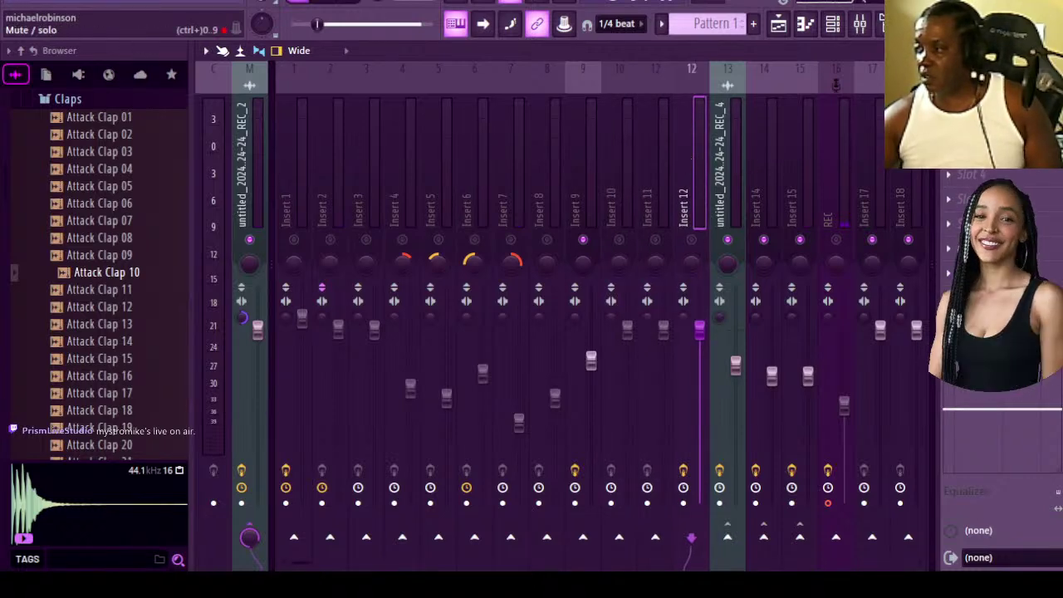
left_click(329, 6)
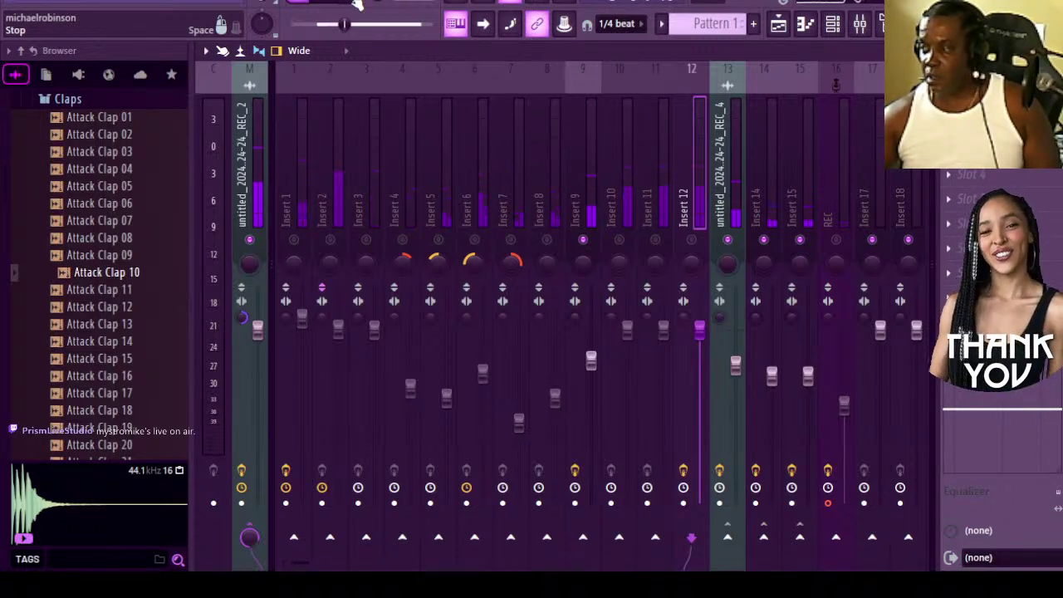
left_click(357, 4)
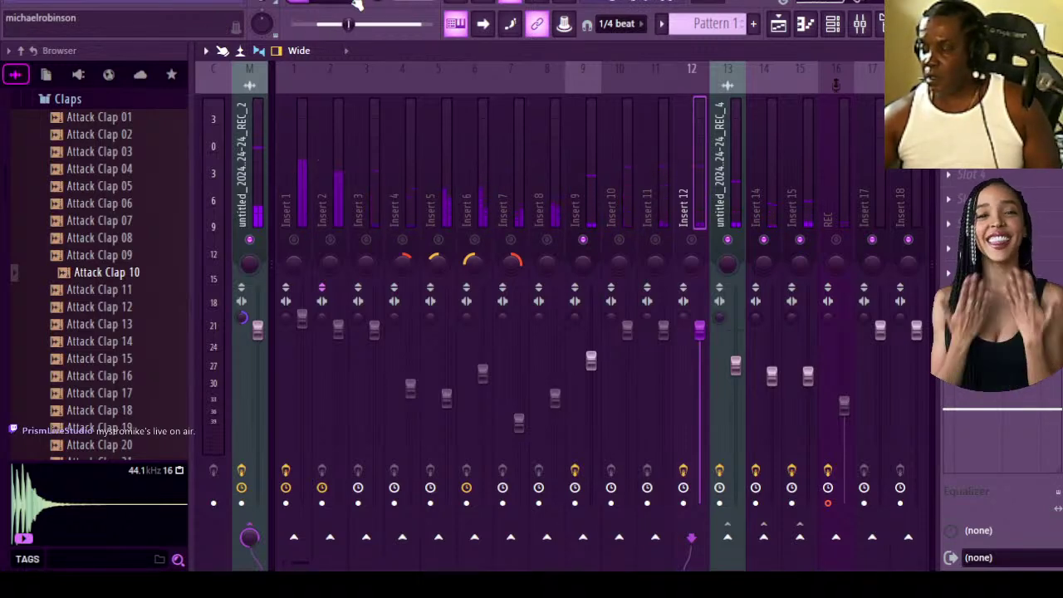
Mute playlist Track 4, which holds the LD Melodyne clip.
left_click(801, 25)
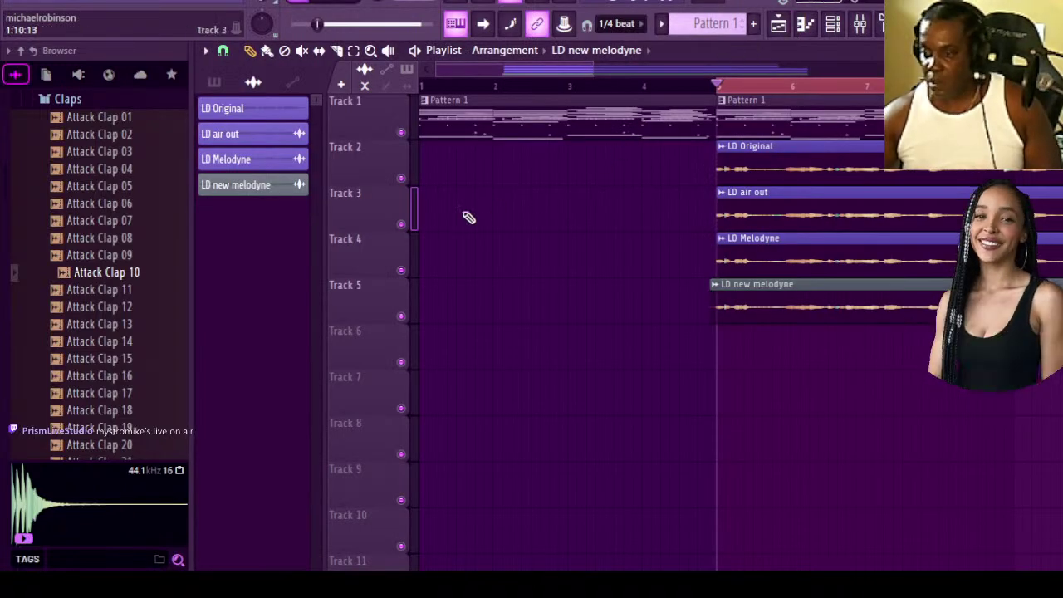
left_click(402, 271)
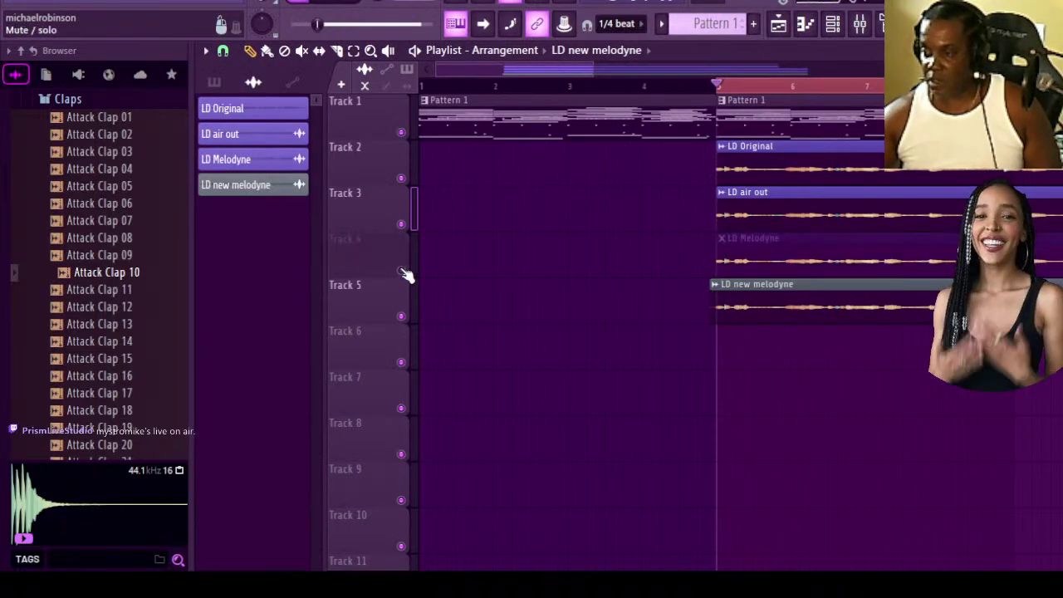
Mute playlist Tracks 3 and 5, leaving the LD Original clip active, and play the song.
left_click(402, 225)
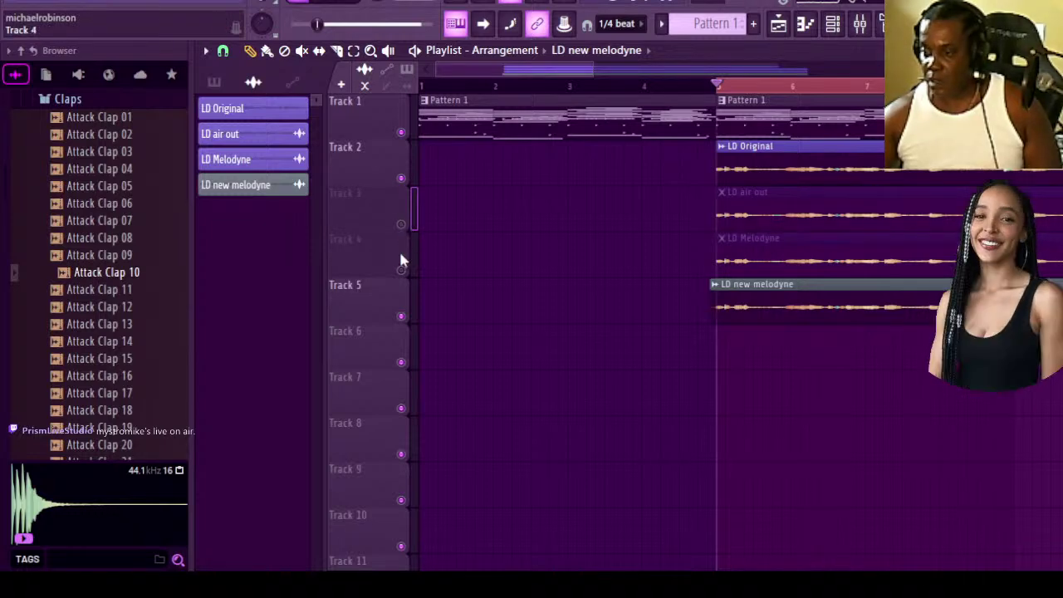
left_click(402, 317)
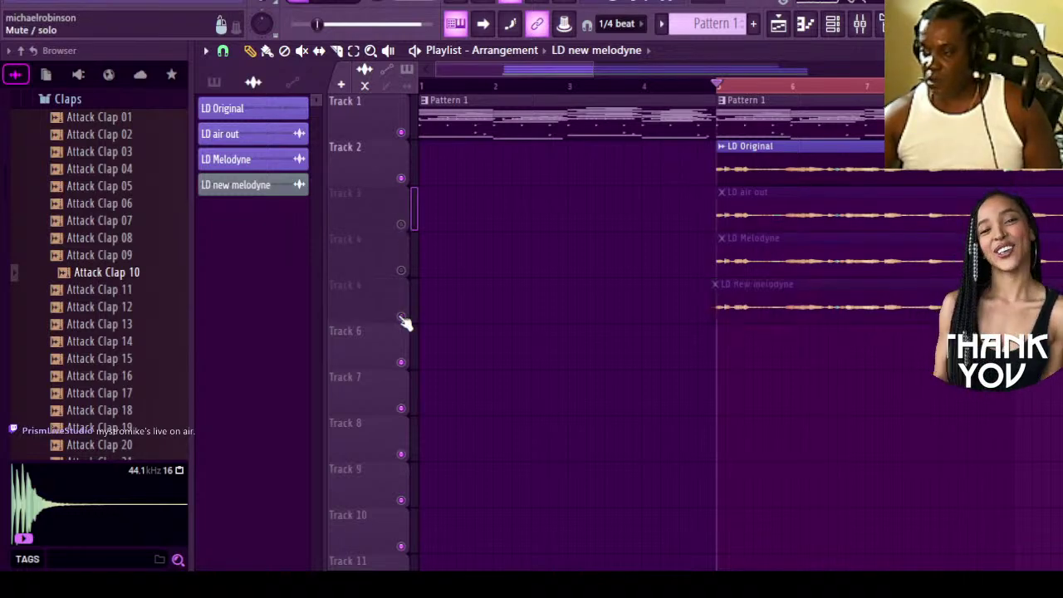
left_click(338, 4)
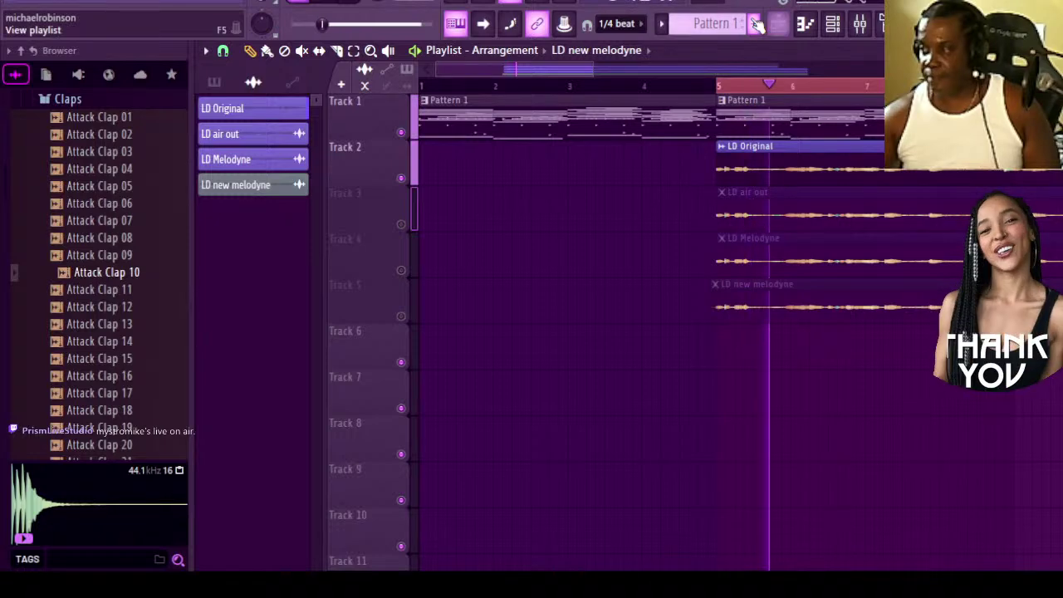
Mute mixer inserts 13, 14 and 15 while the song plays, and stop playback.
left_click(860, 26)
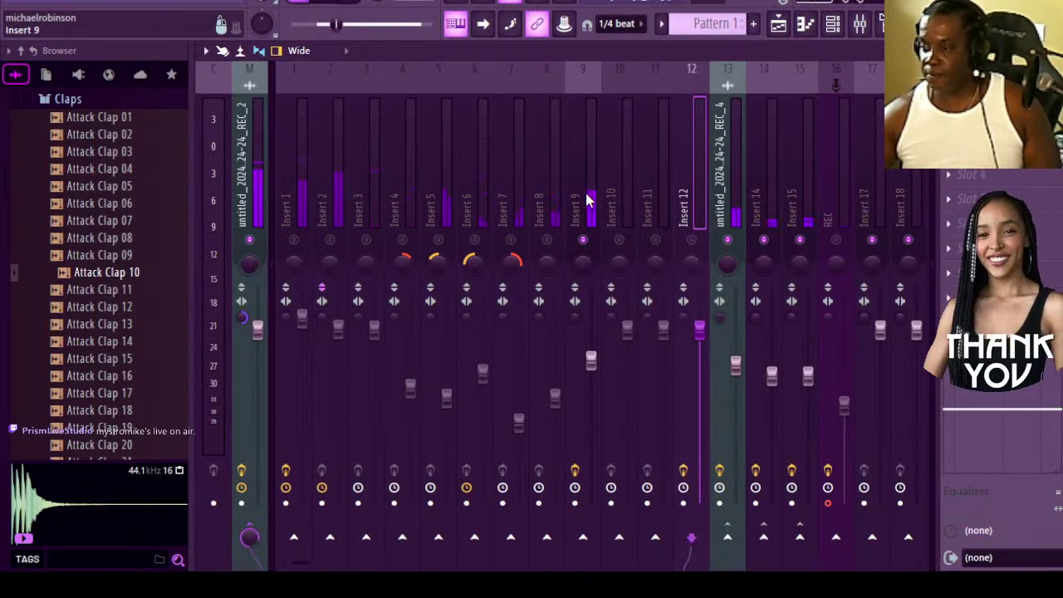
left_click(728, 240)
left_click(763, 240)
left_click(800, 240)
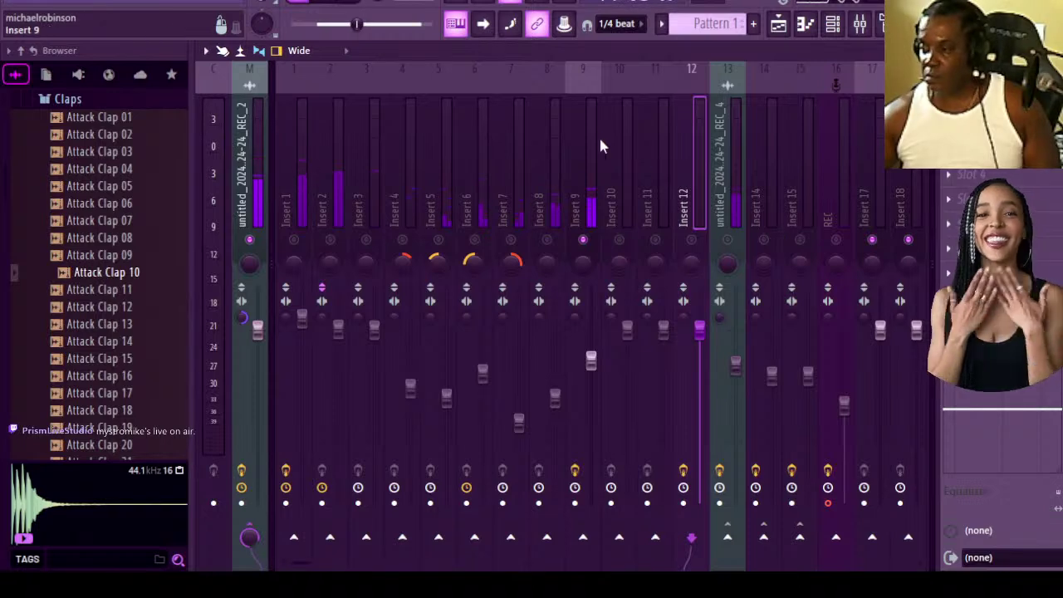
left_click(363, 2)
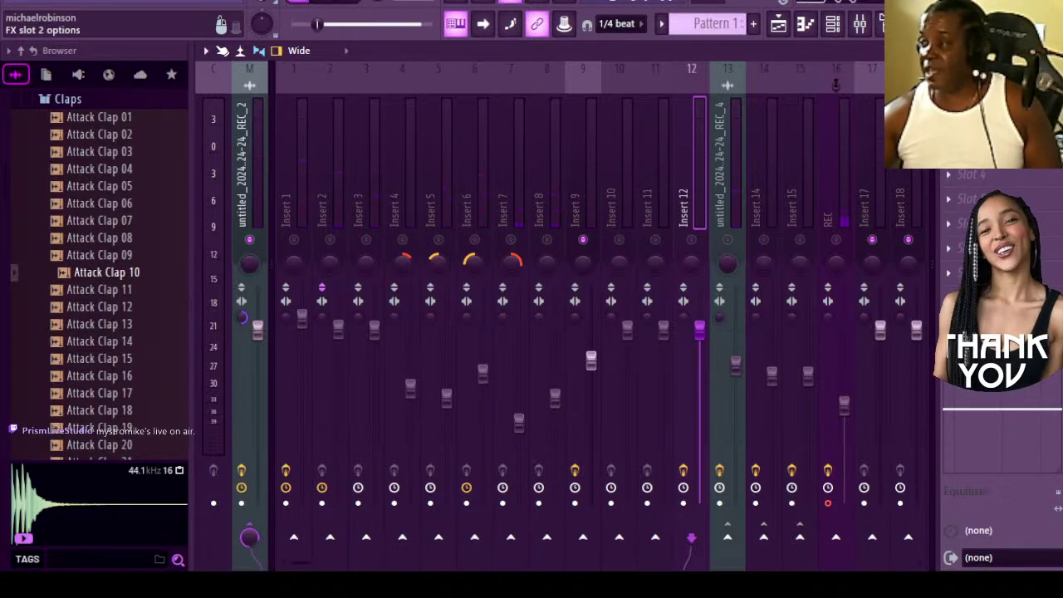
Reopen insert 9's Fruity parametric EQ 2, move its window up so all controls are reachable, and start playback.
left_click(581, 150)
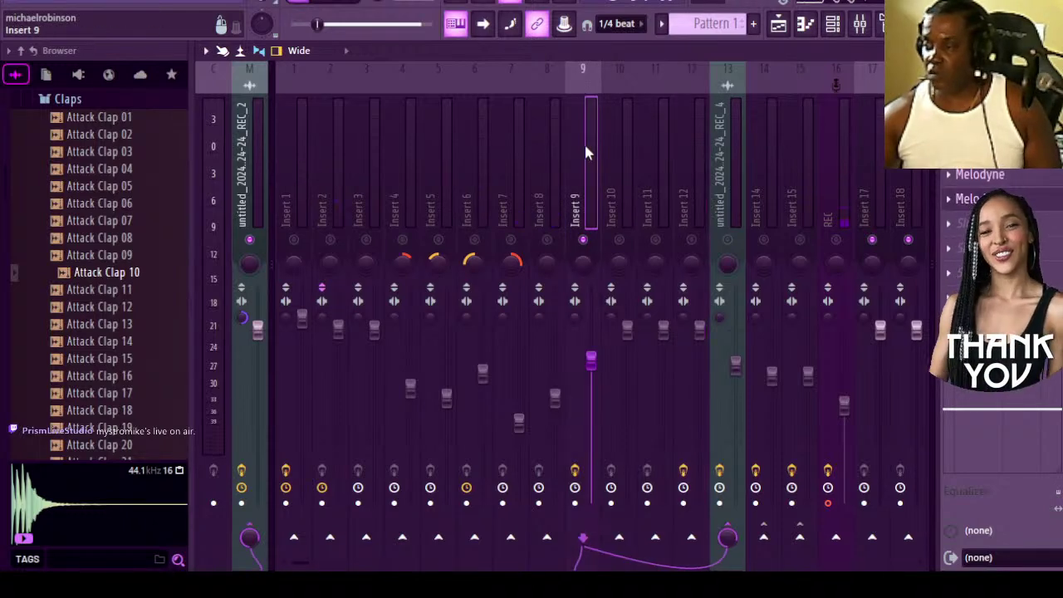
left_click(984, 151)
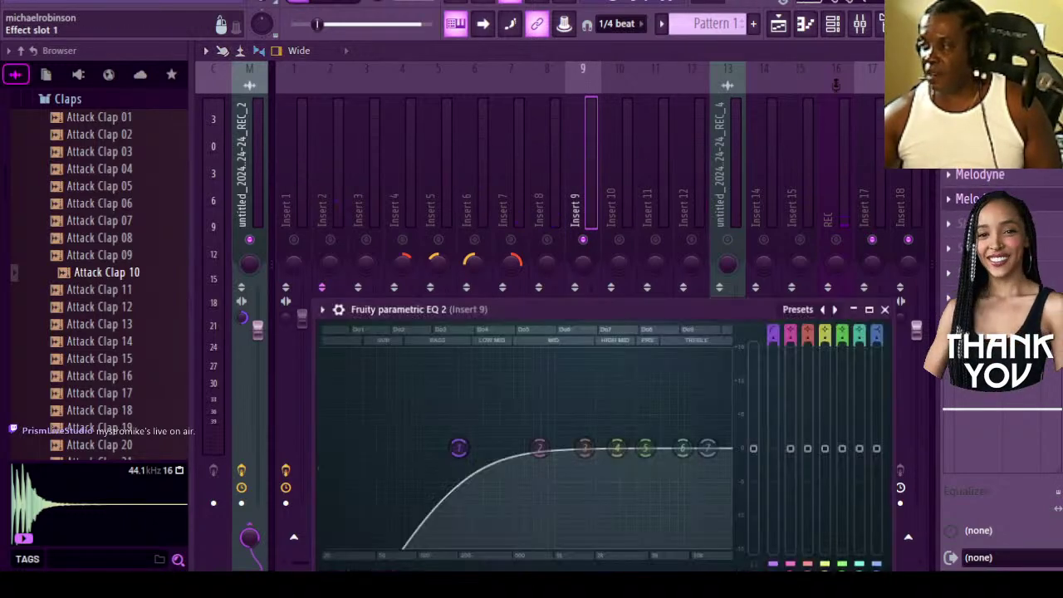
left_click_drag(533, 312, 545, 104)
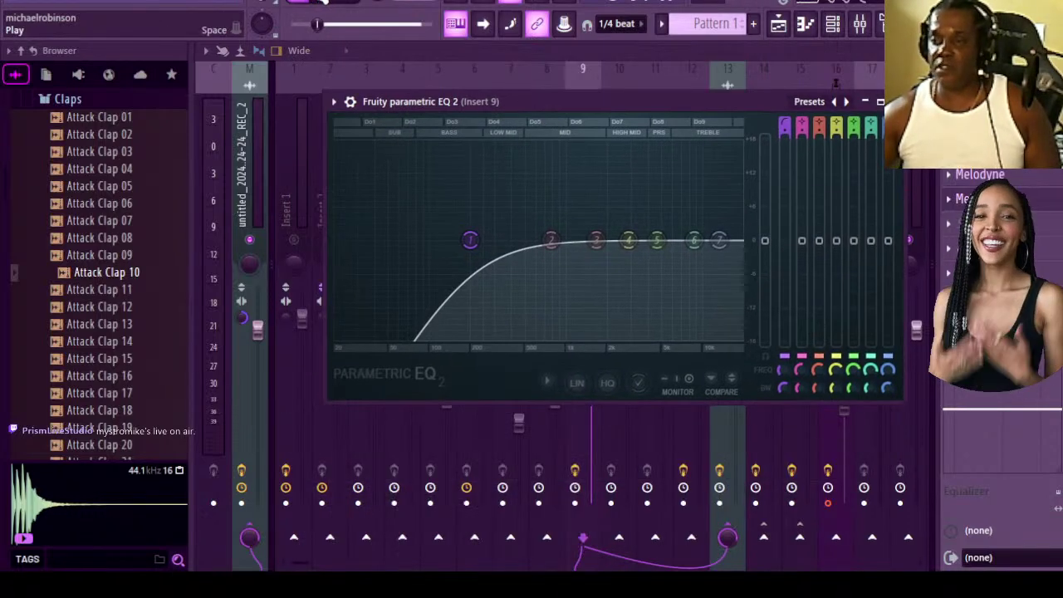
key("space")
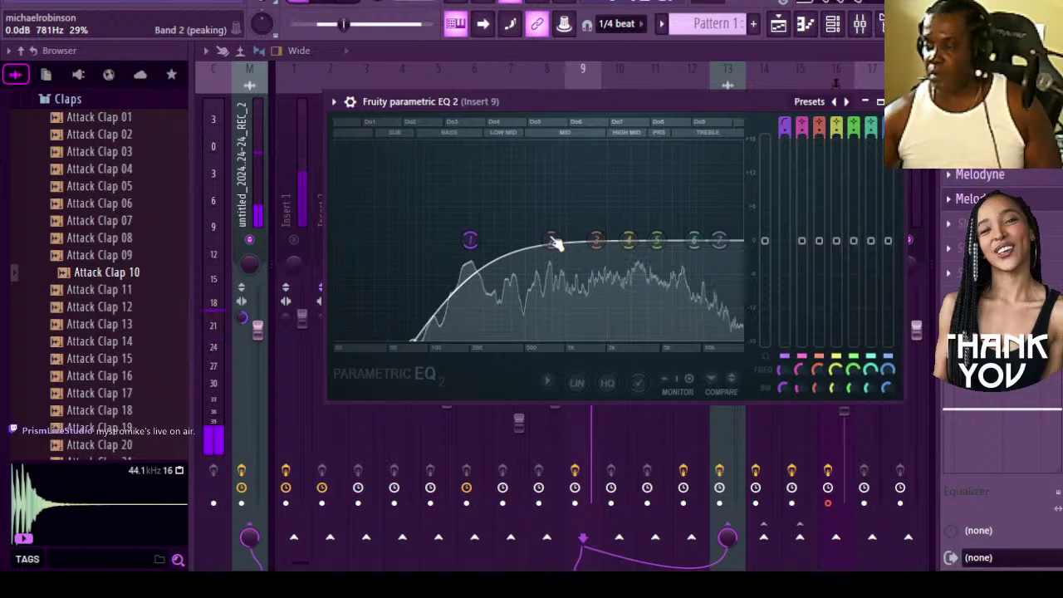
Sweep EQ band 2 as a narrow boost to 555 Hz, and cut it to about -1.2 dB.
left_click_drag(555, 244, 531, 151)
left_click_drag(795, 152, 802, 242)
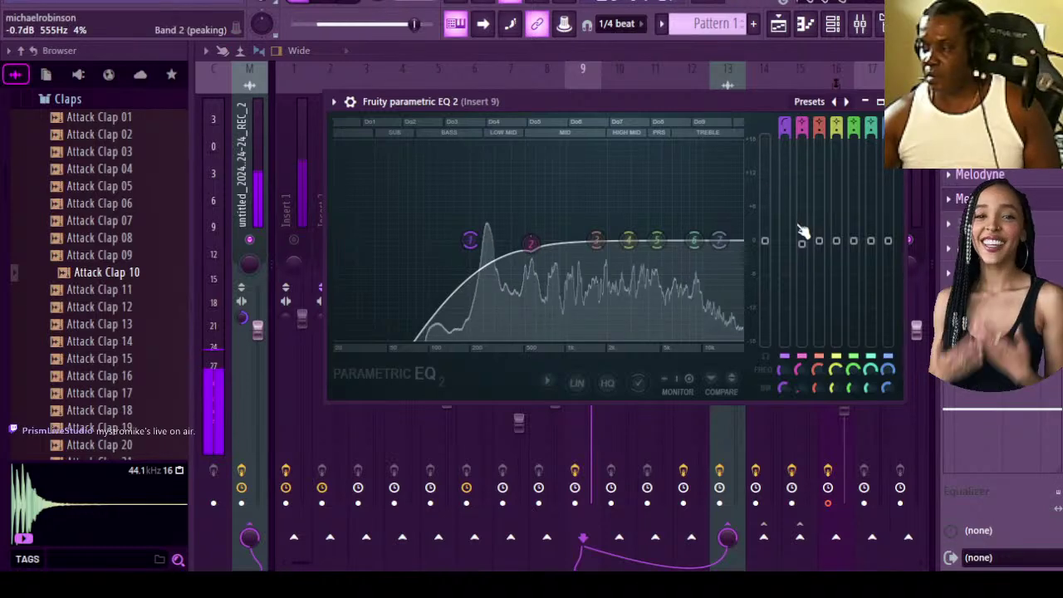
left_click(805, 250)
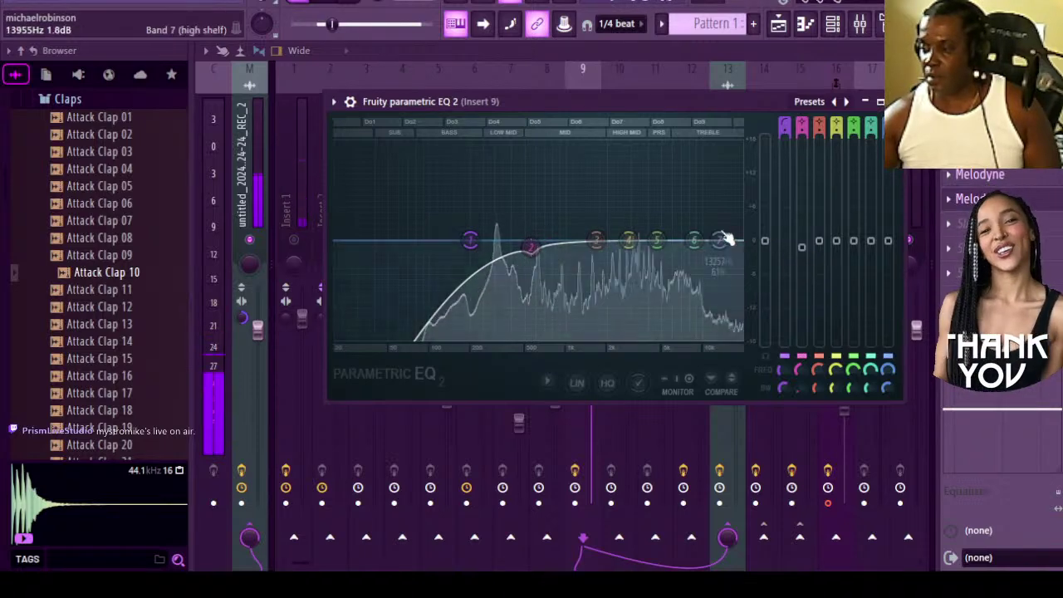
Narrow EQ band 3 to 14%, sweep it as a boost to 822 Hz, and cut it to about -0.9 dB.
scroll(602, 246, "up", 3)
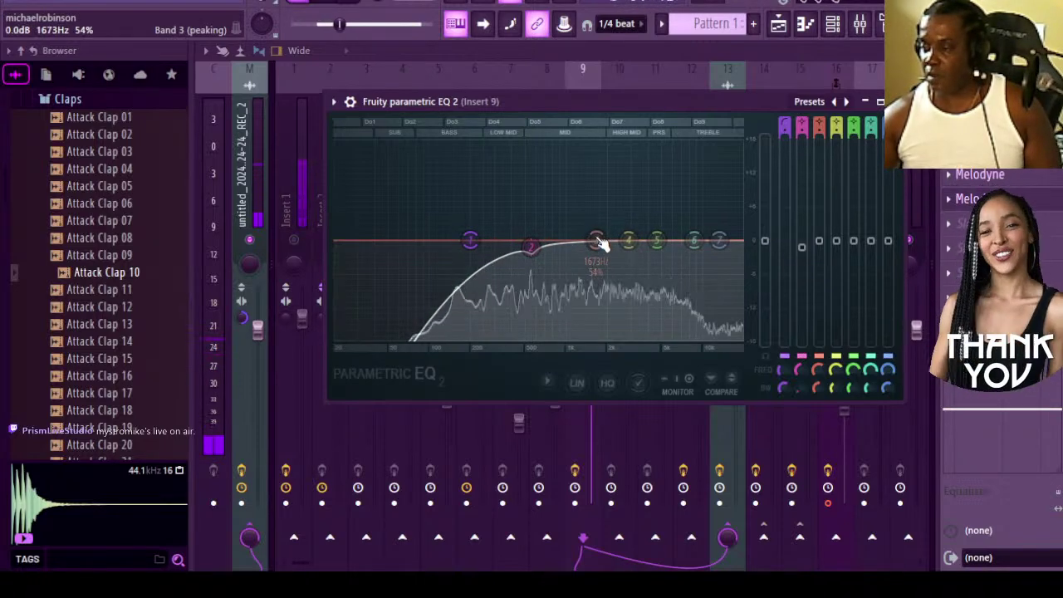
scroll(602, 246, "down", 3)
scroll(602, 244, "down", 2)
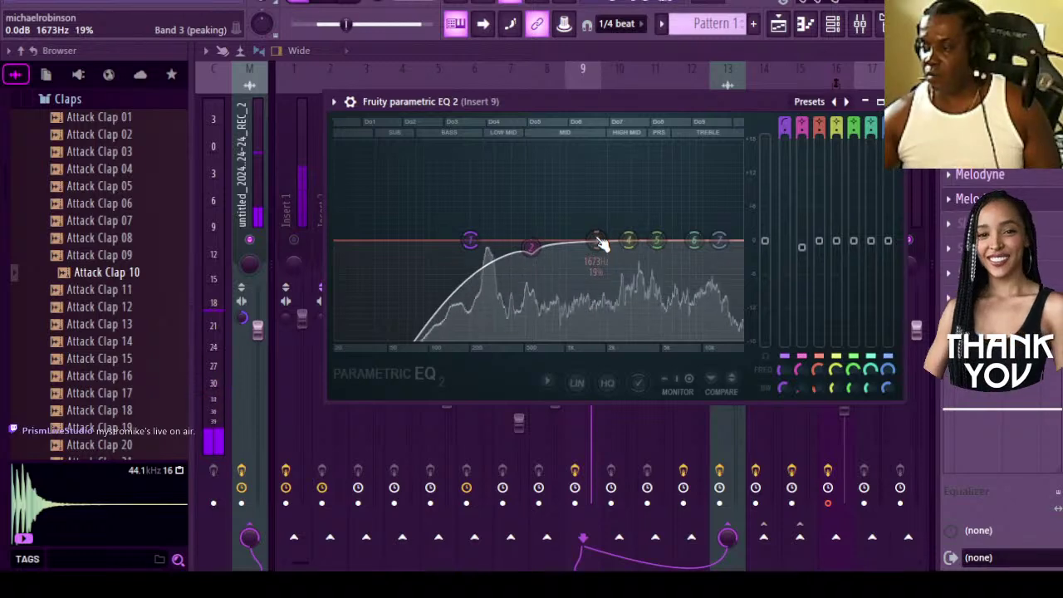
left_click_drag(594, 232, 554, 150)
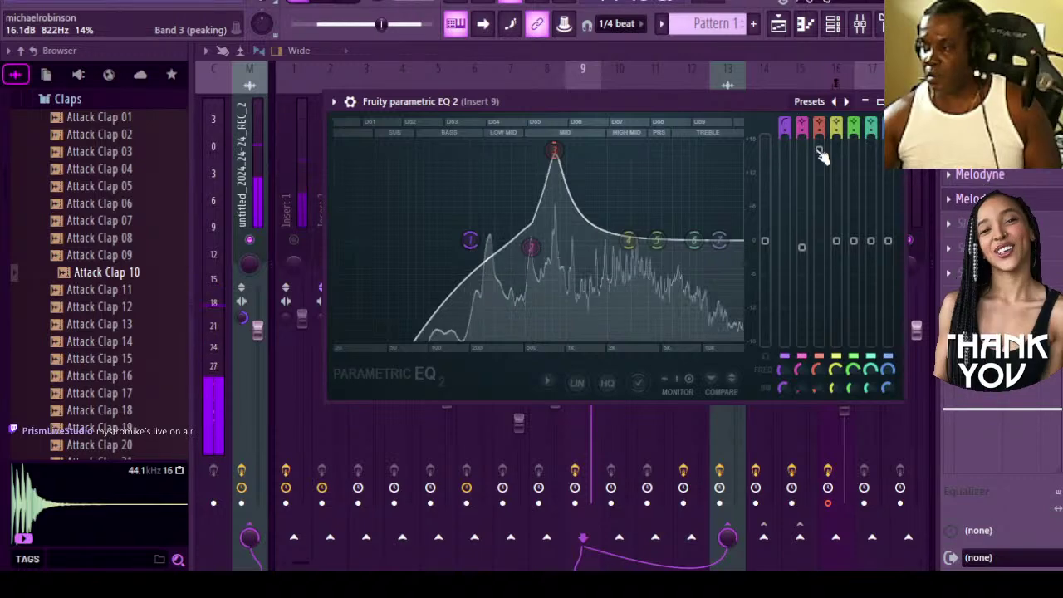
left_click_drag(820, 154, 820, 247)
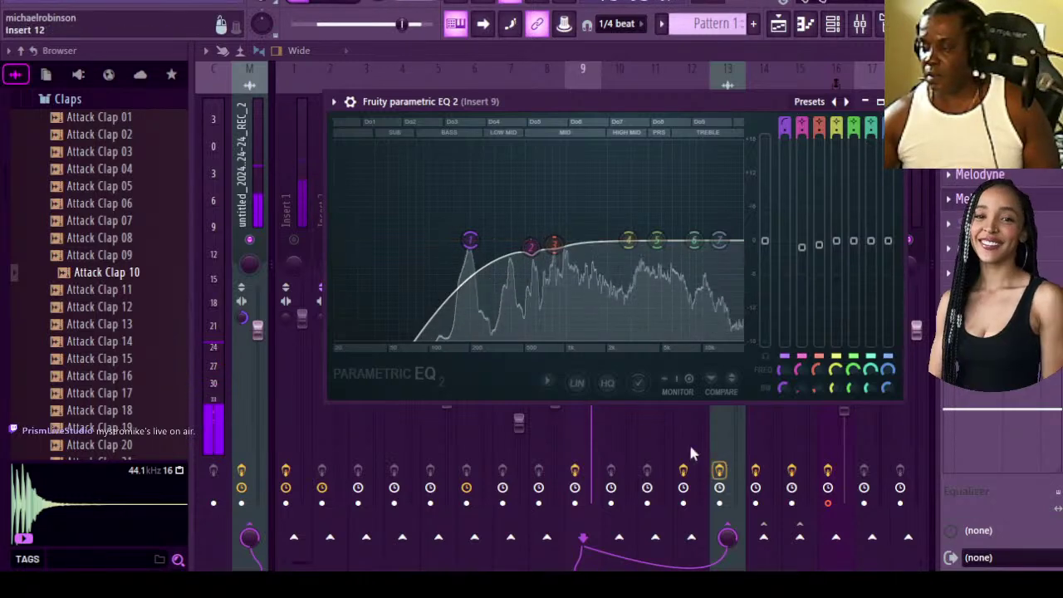
Narrow EQ band 4 to 10%, sweep it to 2231 Hz, and set its level to a slight boost.
left_click_drag(624, 252, 595, 244)
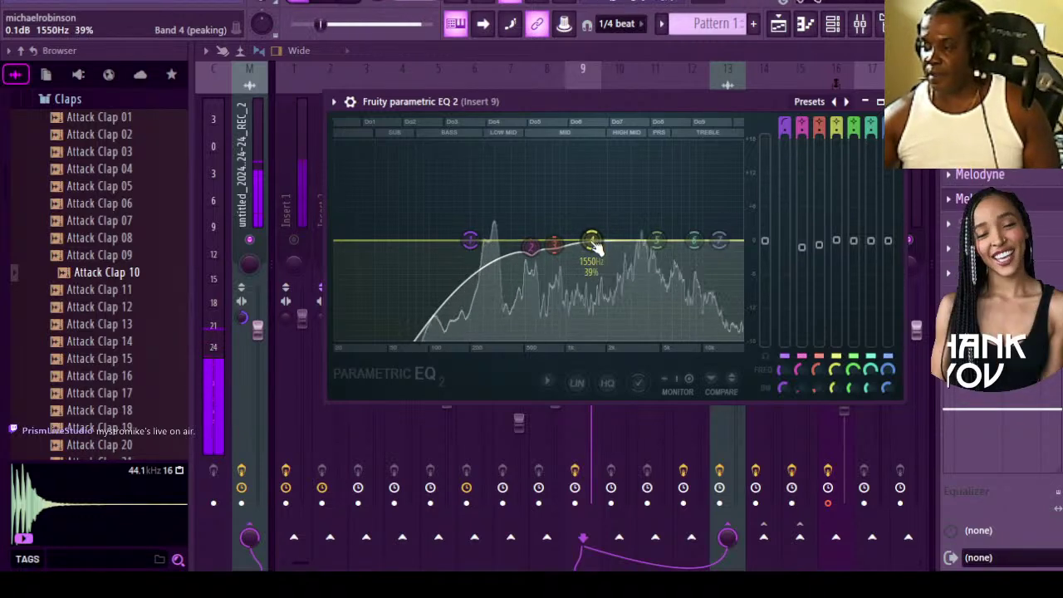
scroll(593, 246, "down", 5)
scroll(595, 248, "up", 2)
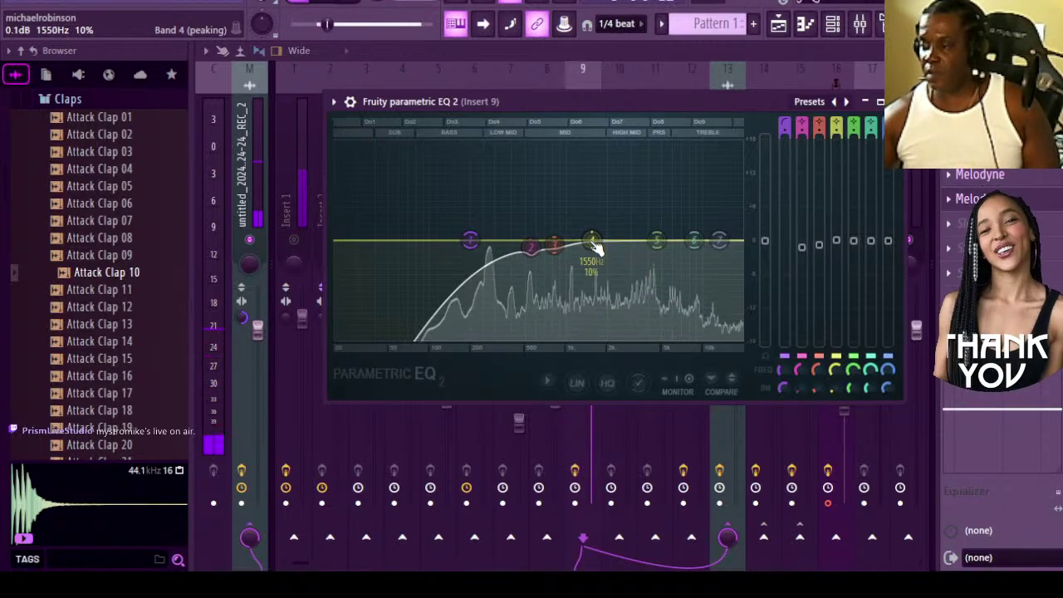
left_click_drag(591, 241, 613, 153)
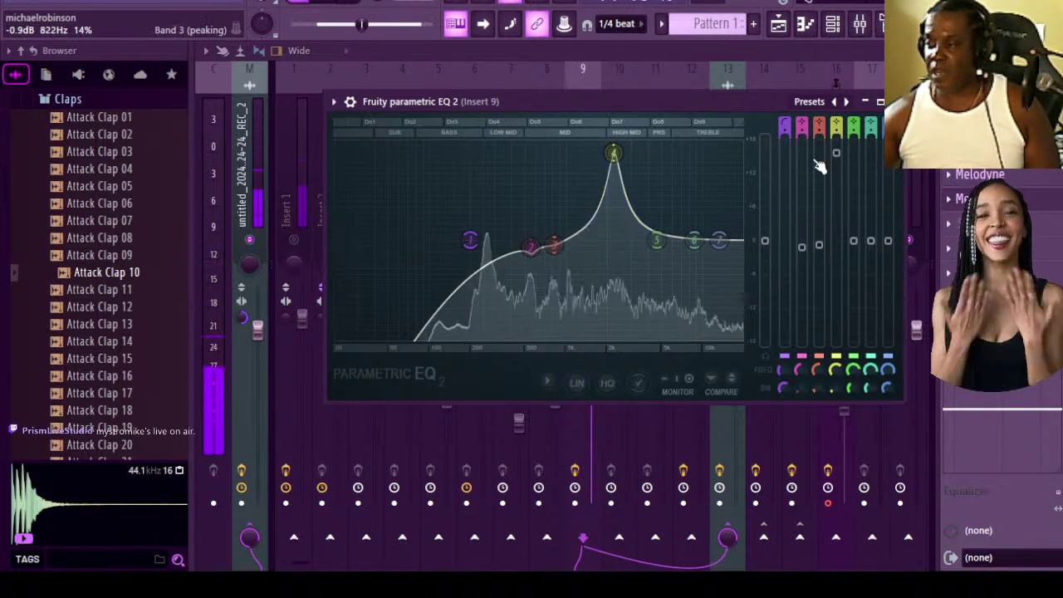
left_click_drag(836, 156, 837, 241)
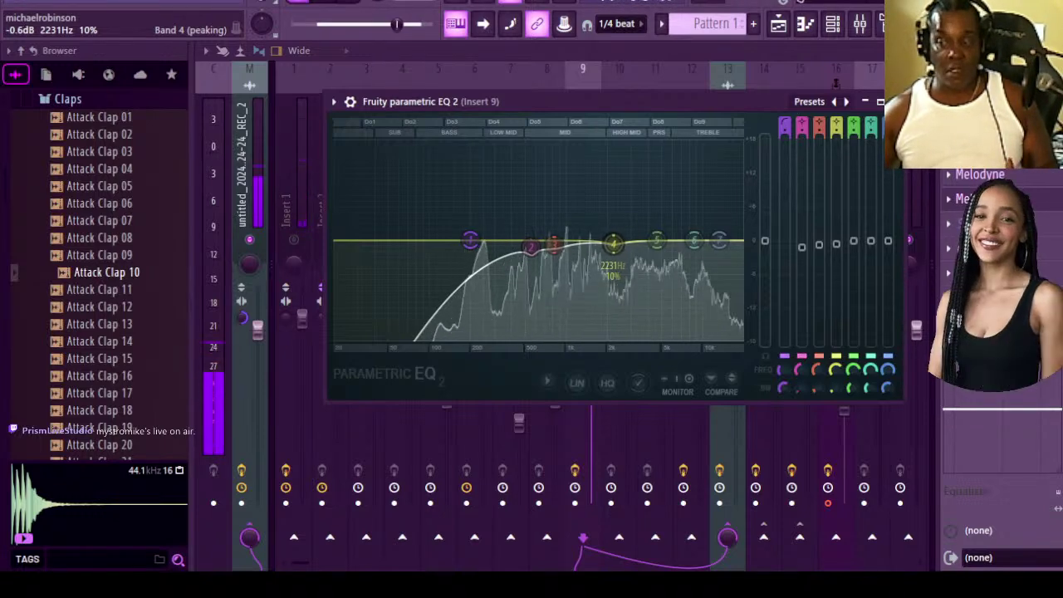
left_click_drag(837, 248, 837, 234)
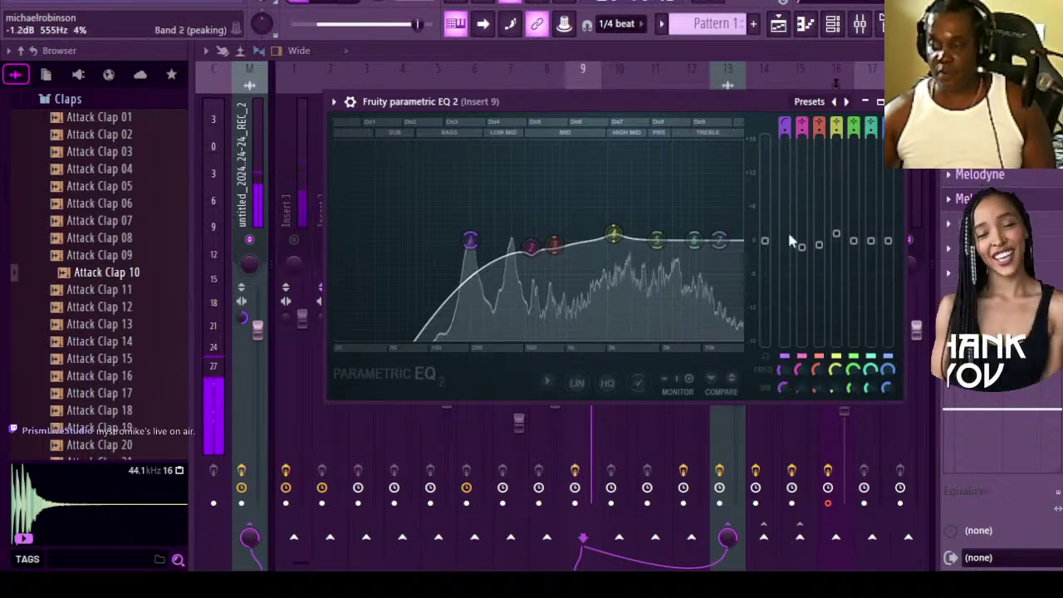
Place EQ band 5 at 3792 Hz with a 9% bandwidth, and set it to a slight cut while the vocal plays.
mouse_move(650, 256)
left_mouse_down()
mouse_move(664, 242)
mouse_move(646, 242)
left_mouse_up()
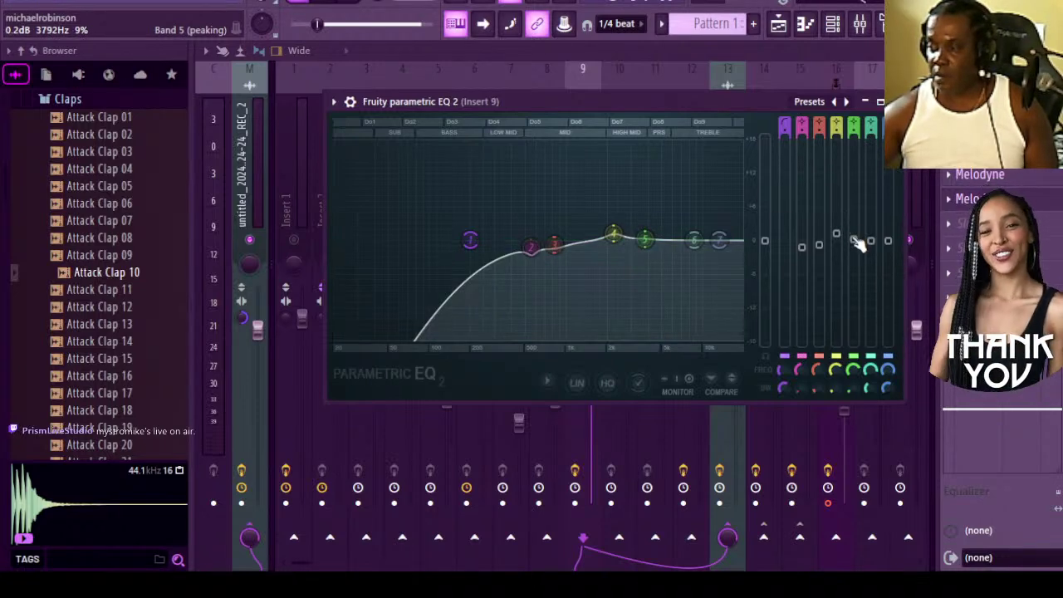
left_click_drag(857, 243, 854, 241)
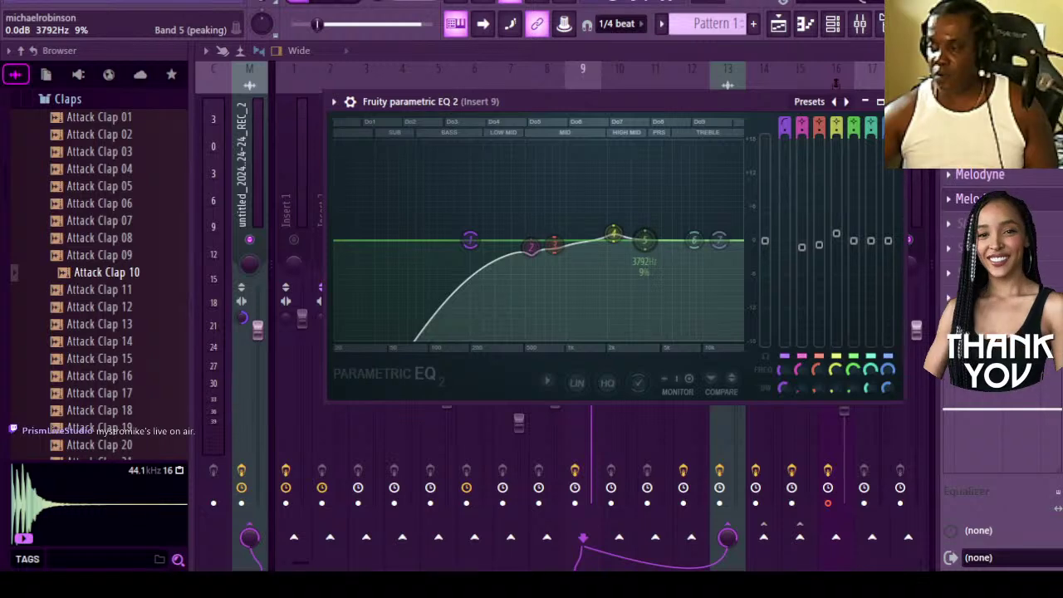
left_click(333, 4)
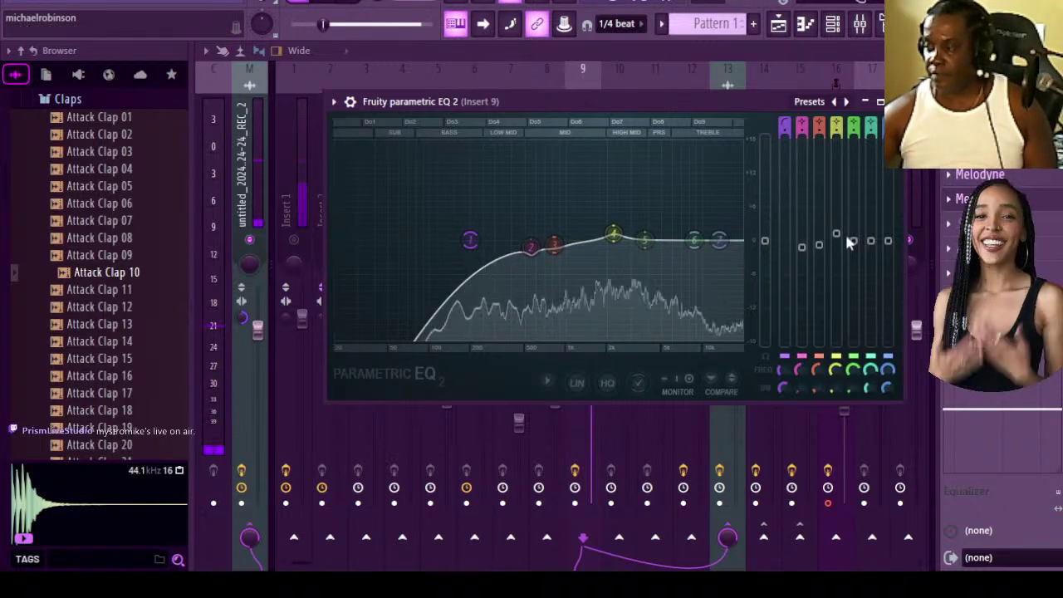
left_click_drag(862, 243, 862, 247)
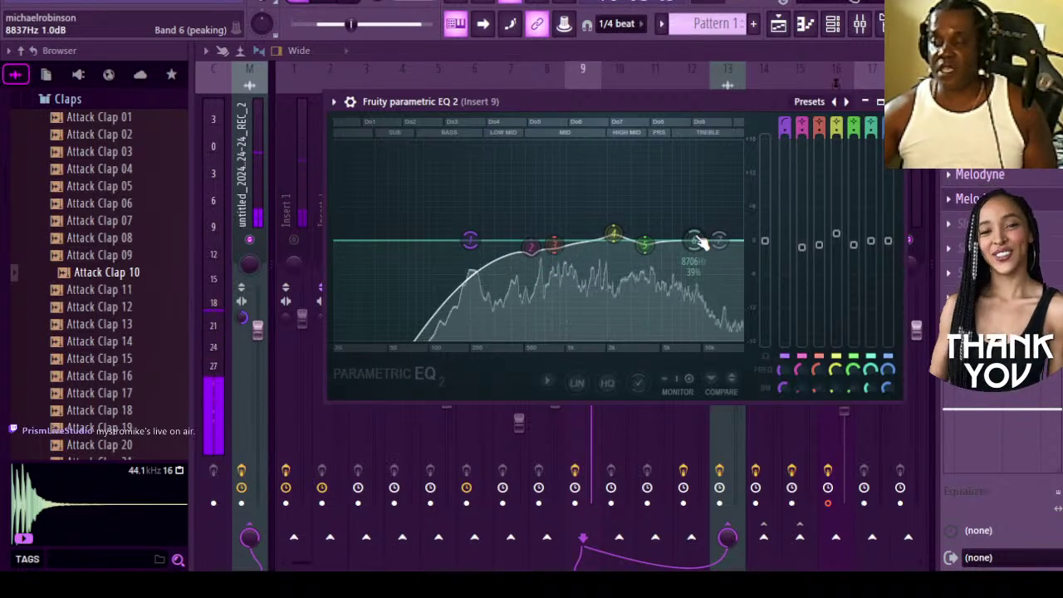
Try to adjust EQ band 6 near 8706 Hz, and close insert 9's Fruity parametric EQ 2.
scroll(356, 6, "down", 5)
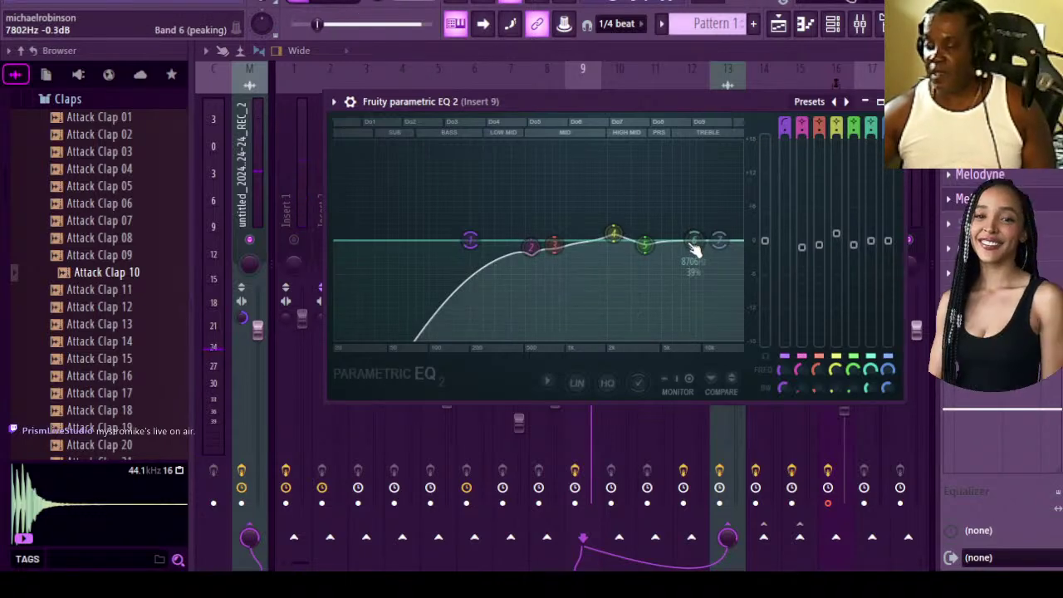
left_click_drag(696, 250, 685, 240)
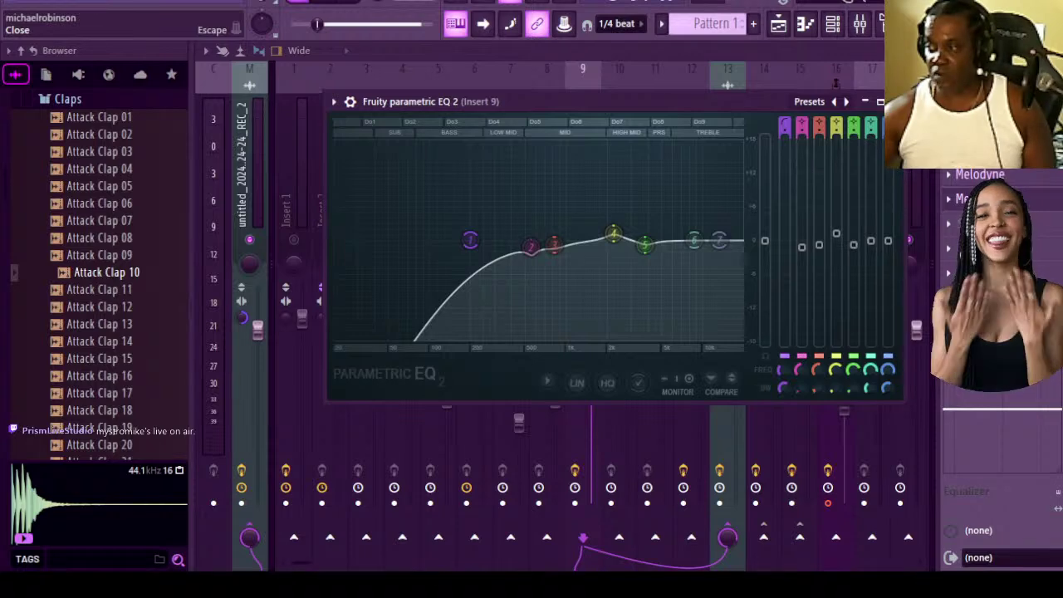
left_click(881, 102)
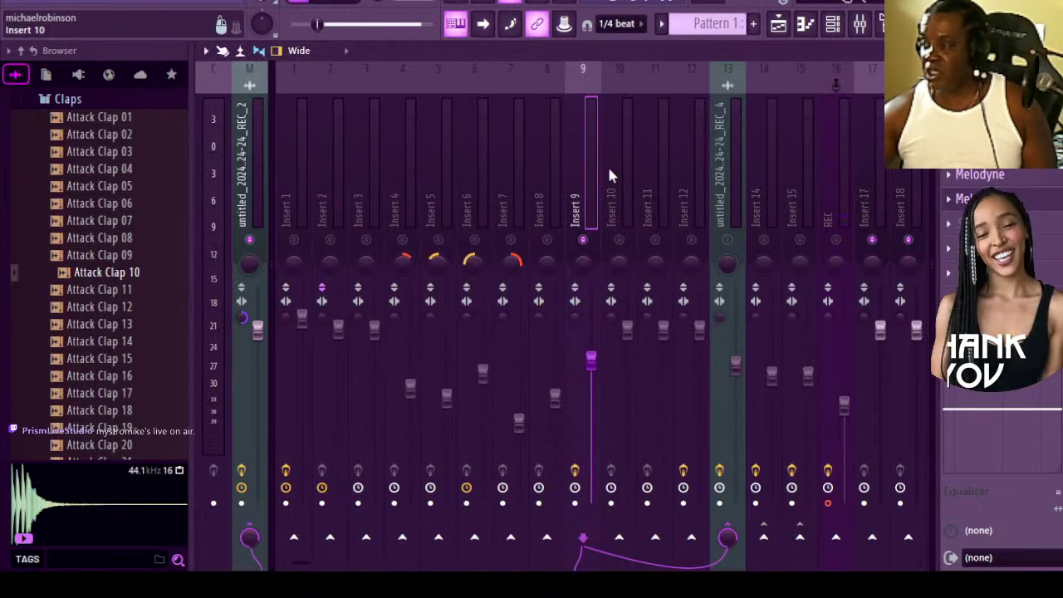
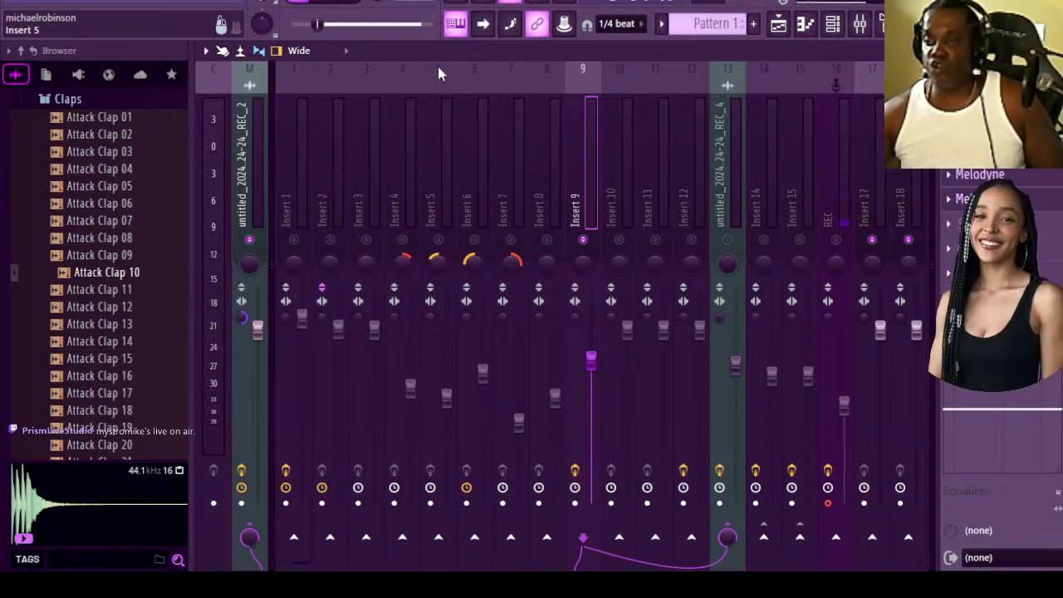
Play the equalised vocal briefly, and inspect the effects on the master and on inserts 9, 10 and 11.
left_click(331, 2)
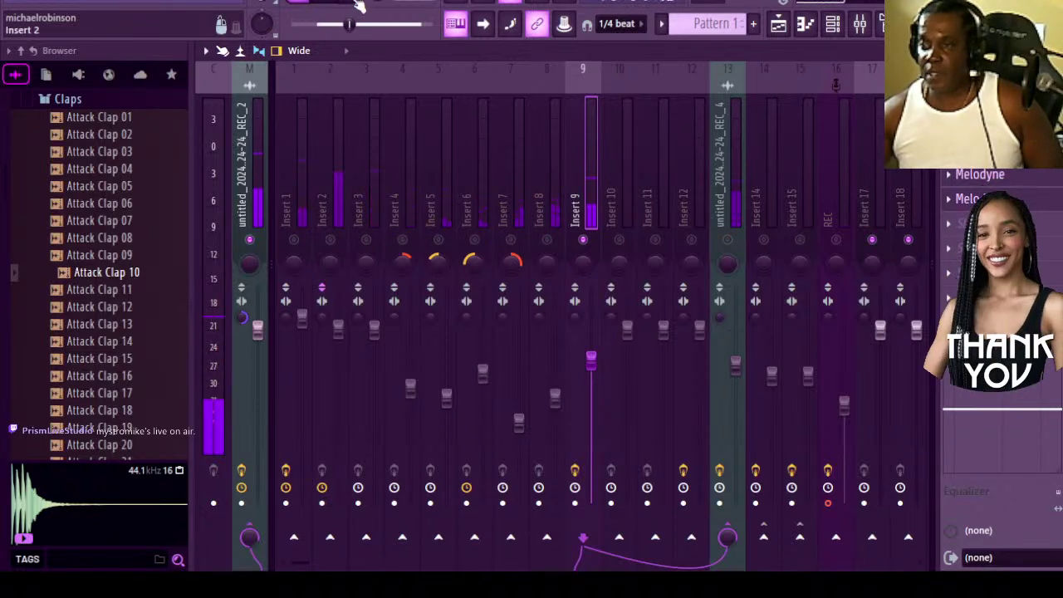
left_click_drag(347, 12, 316, 8)
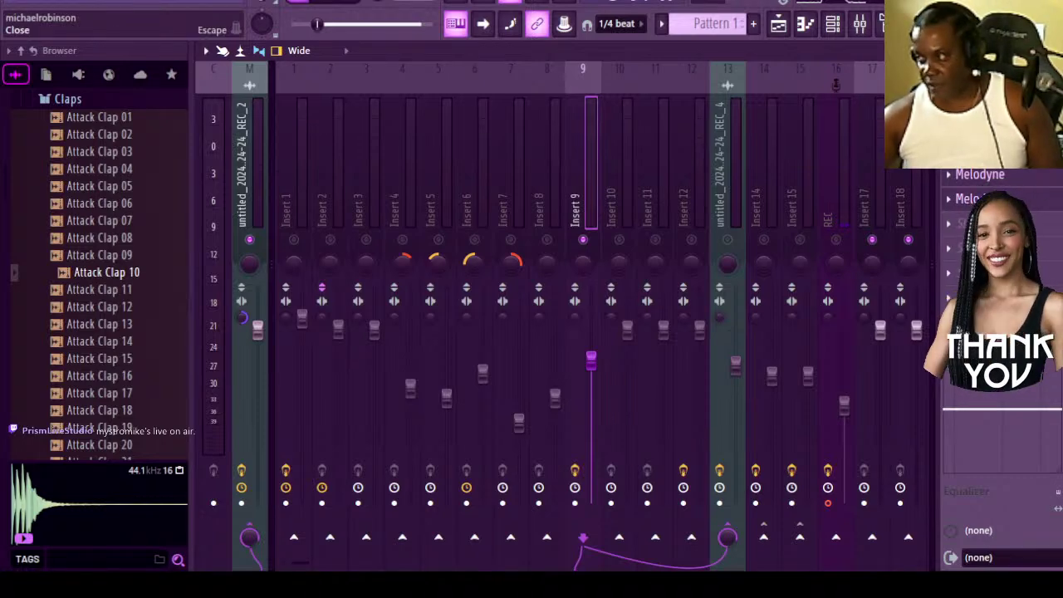
left_click(249, 166)
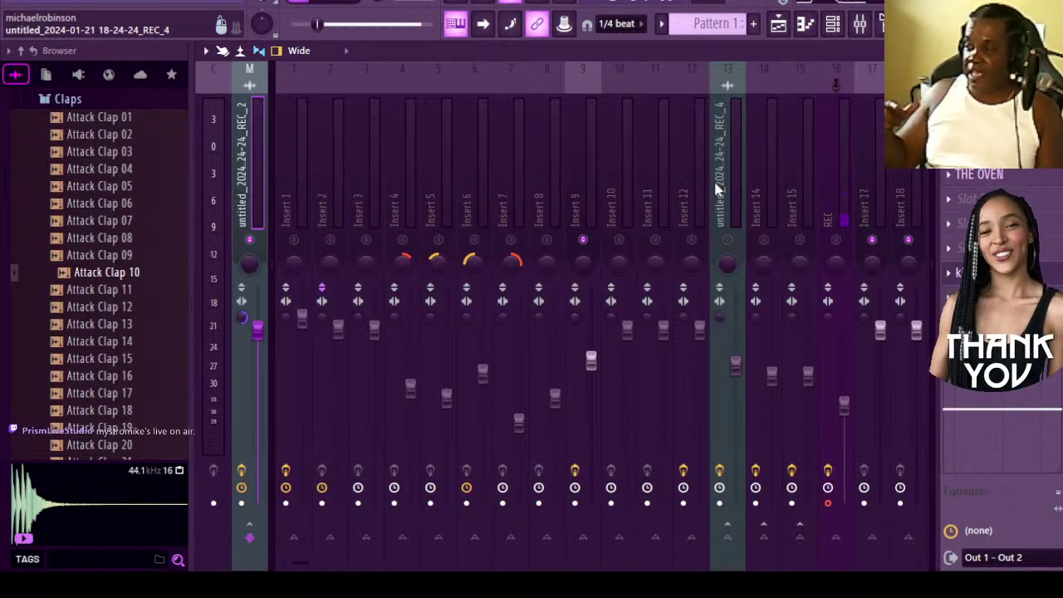
left_click(594, 162)
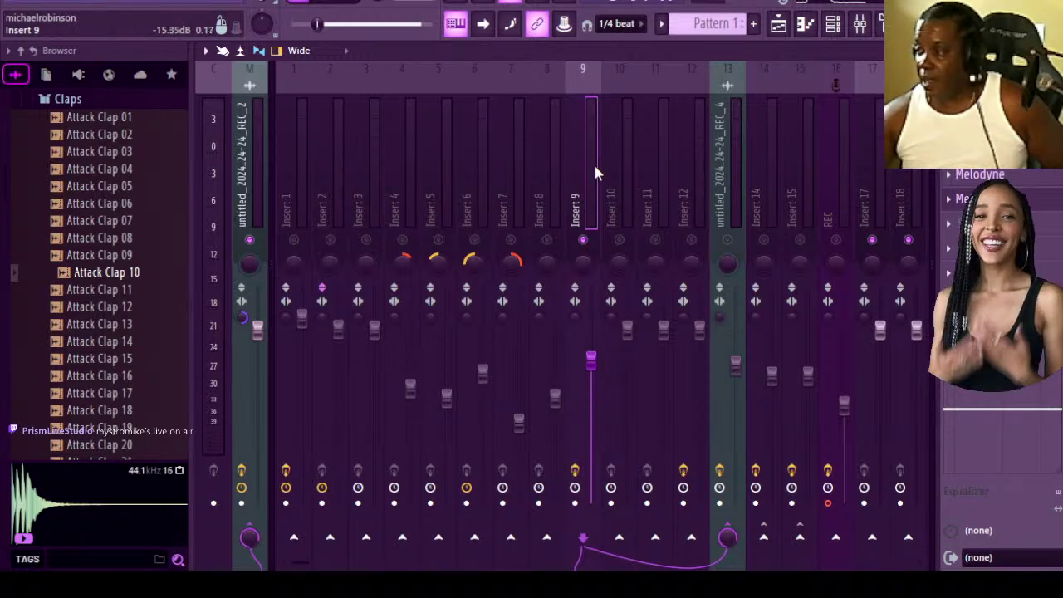
left_click(612, 167)
left_click(644, 168)
Copy the bx_console SSL 4000 E plugin from insert 13's effect chain onto insert 9.
left_click(733, 176)
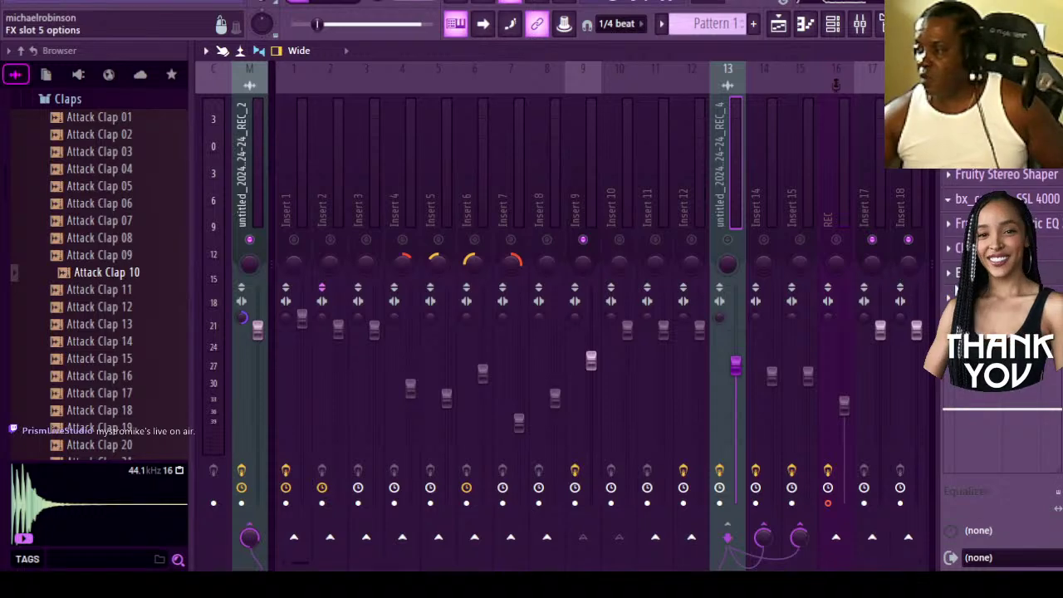
left_click_drag(972, 198, 595, 184)
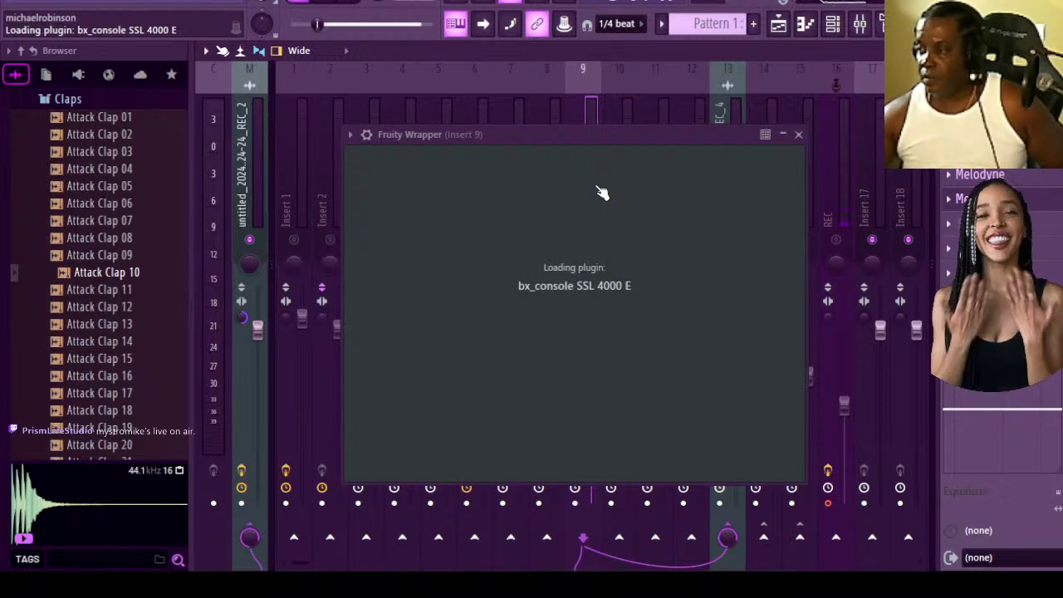
Start playback and open the bx_console SSL 4000 E in insert 9's effect chain.
left_click(718, 117)
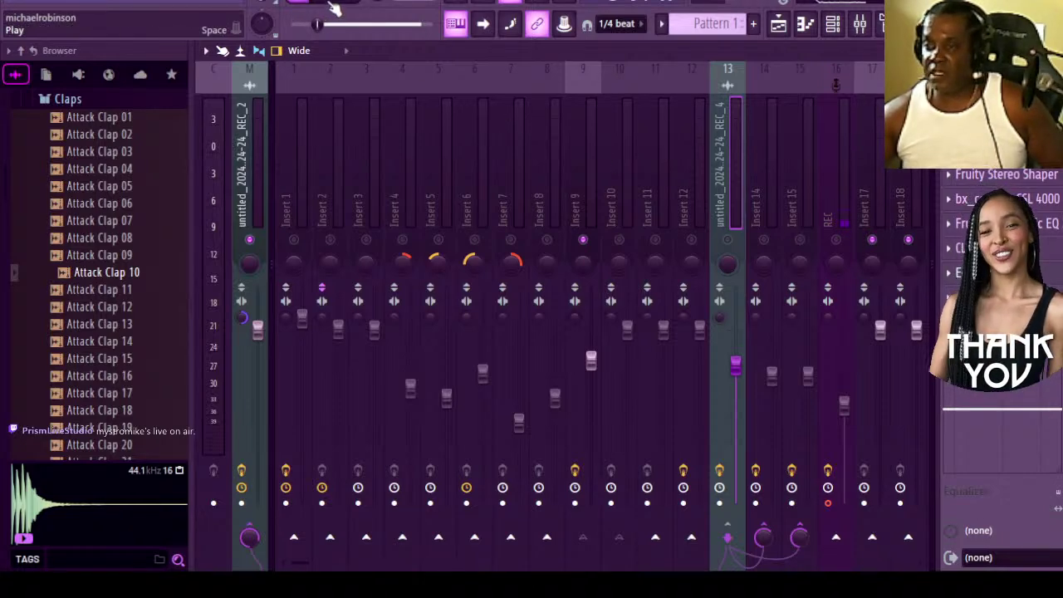
key("space")
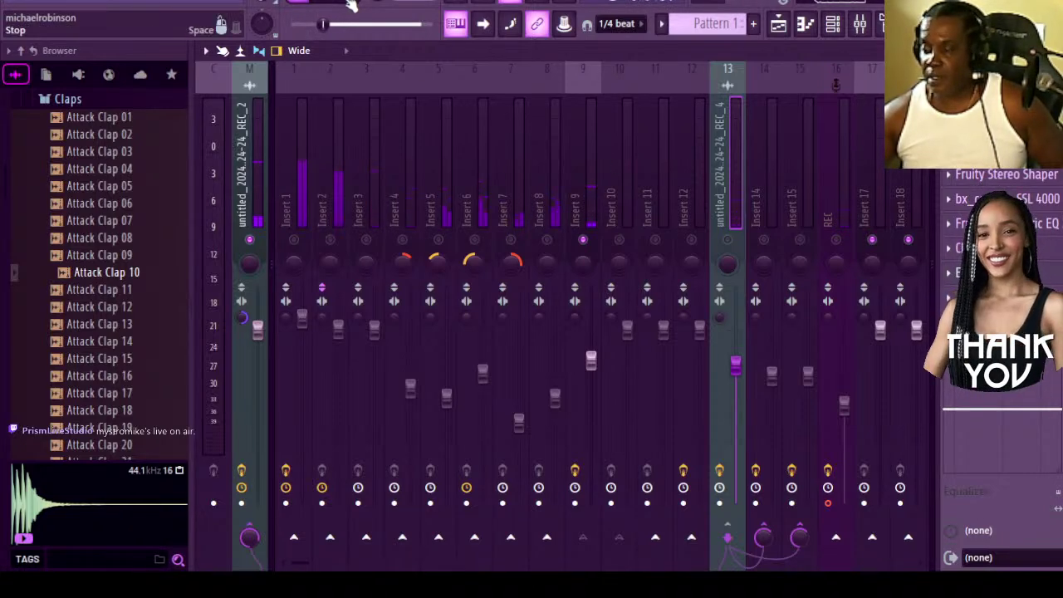
left_click(579, 160)
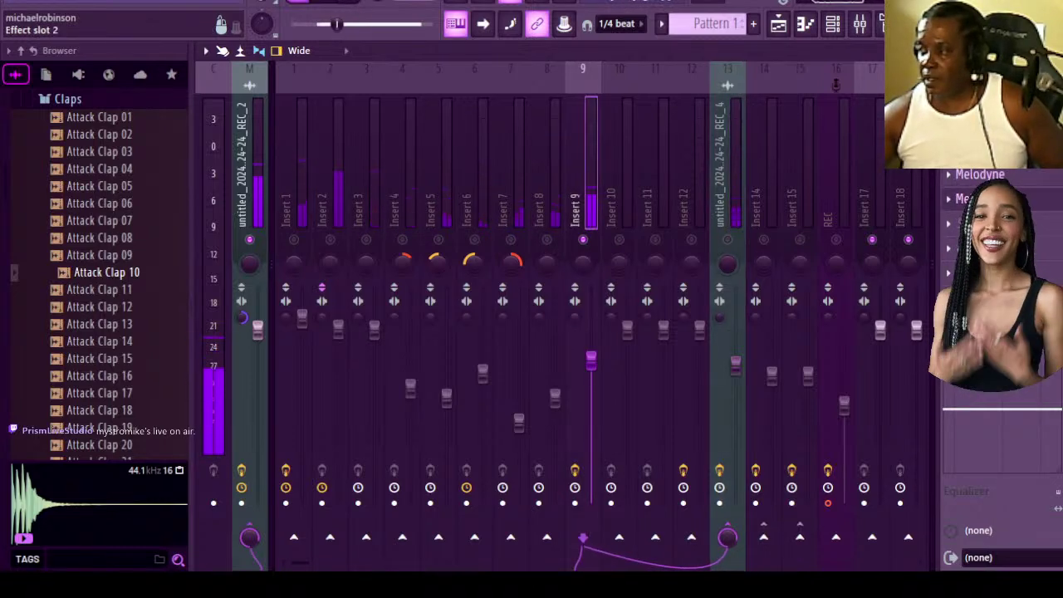
left_click(997, 222)
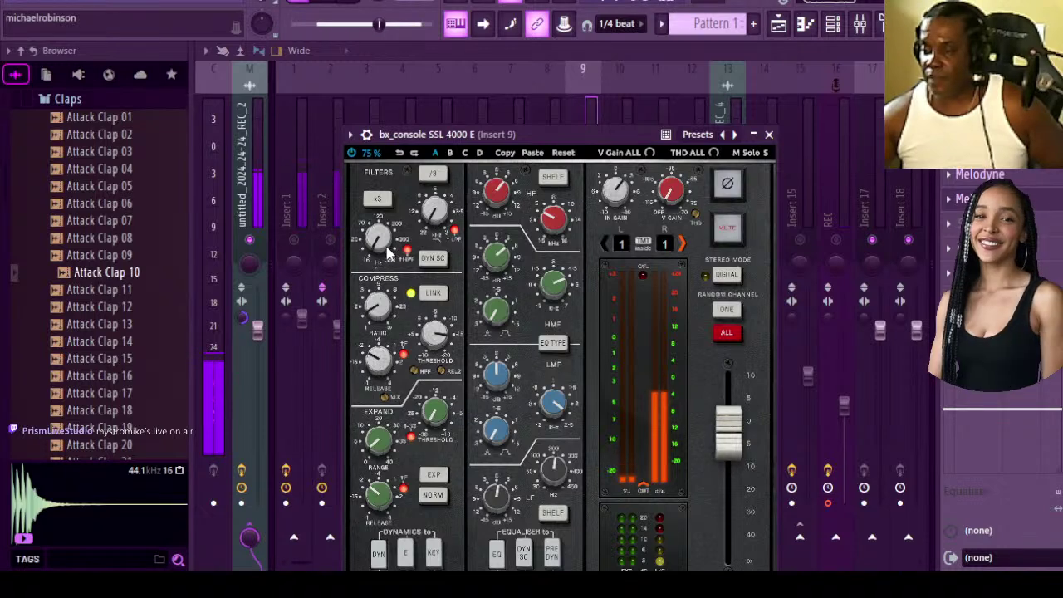
Raise the channel strip's high-pass filter frequency past 180 Hz, and switch its filters to the dynamics sidechain (DYN SC).
scroll(385, 251, "down", 3)
scroll(384, 251, "up", 3)
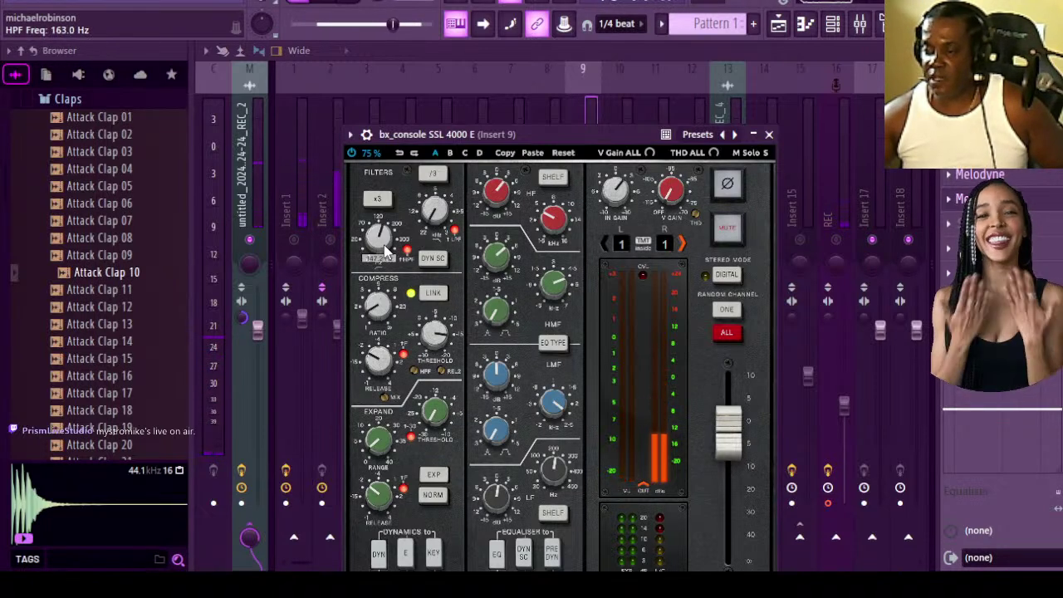
scroll(385, 250, "up", 1)
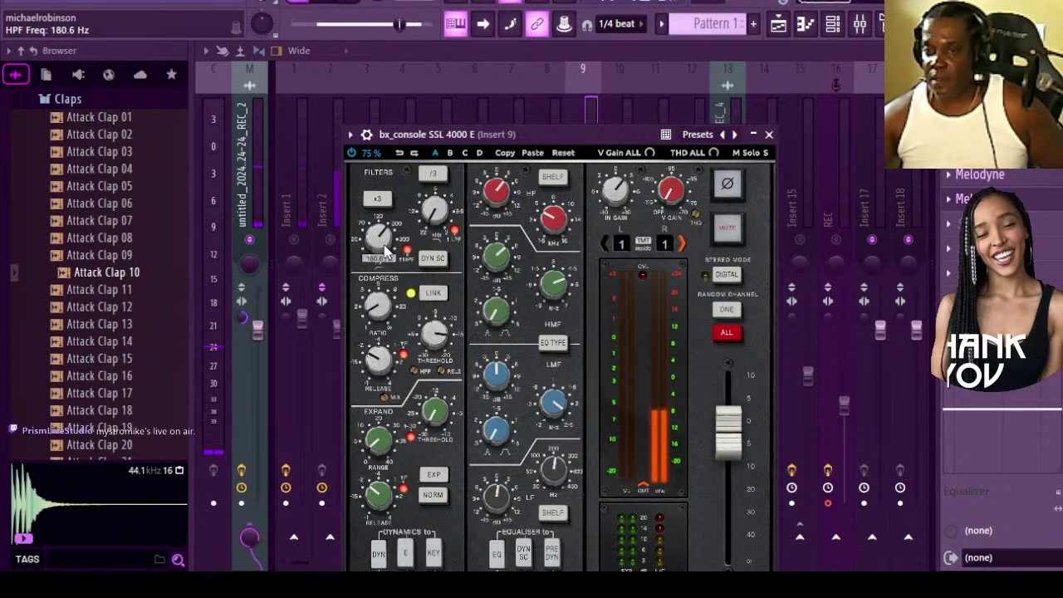
scroll(385, 251, "up", 1)
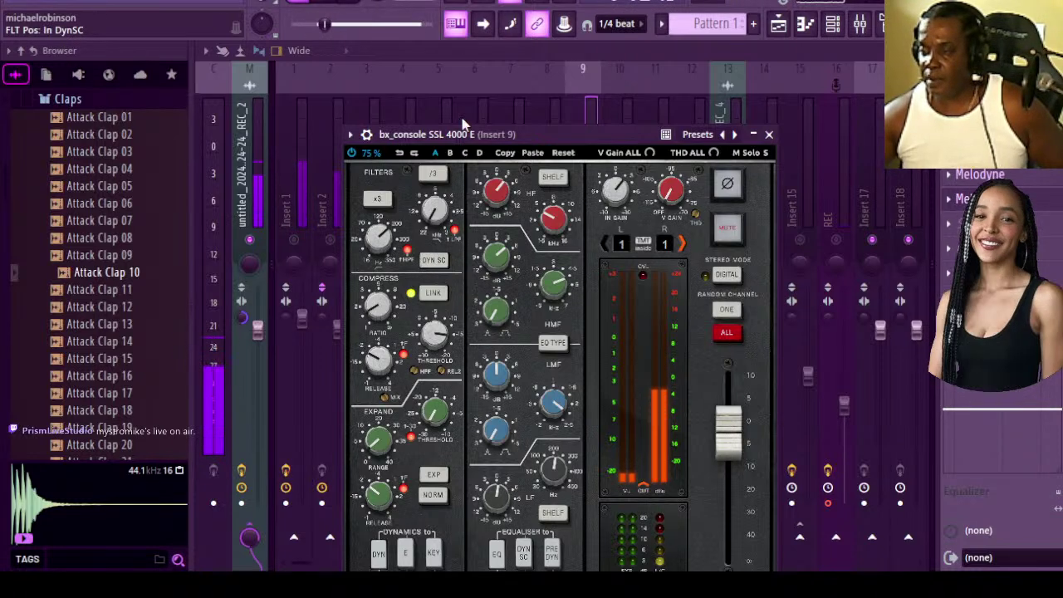
left_click(366, 7)
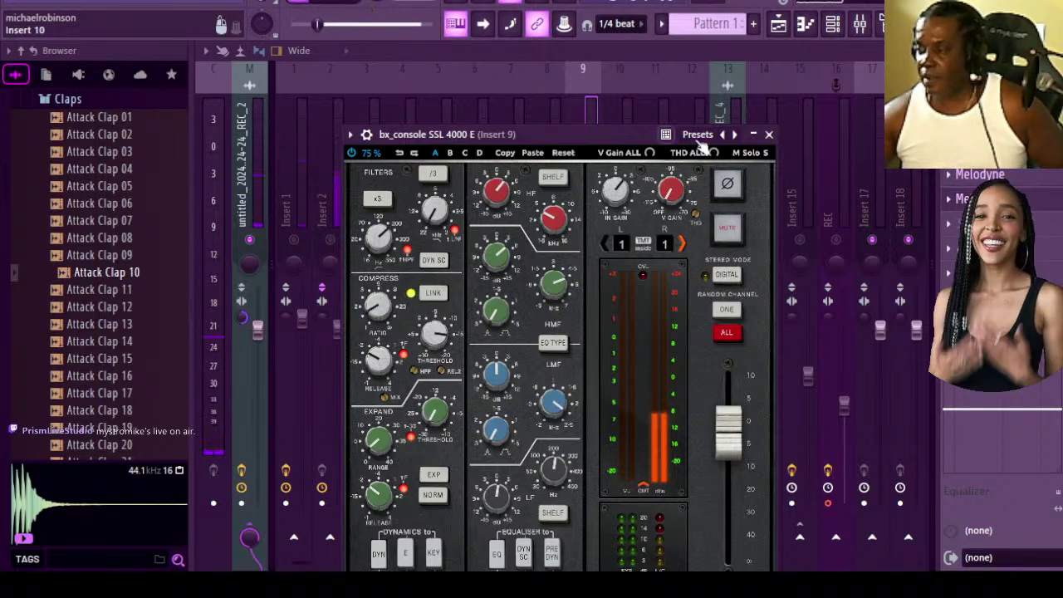
left_click(769, 135)
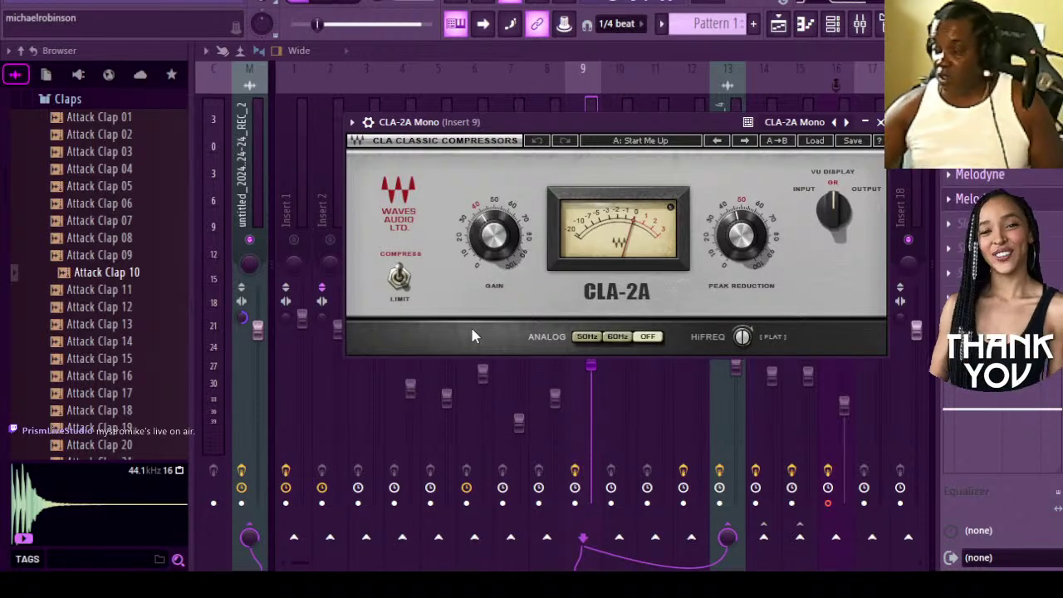
Nudge up the peak reduction on insert 9's CLA-2A Mono and set its gain to 35.80 during playback.
left_click(332, 4)
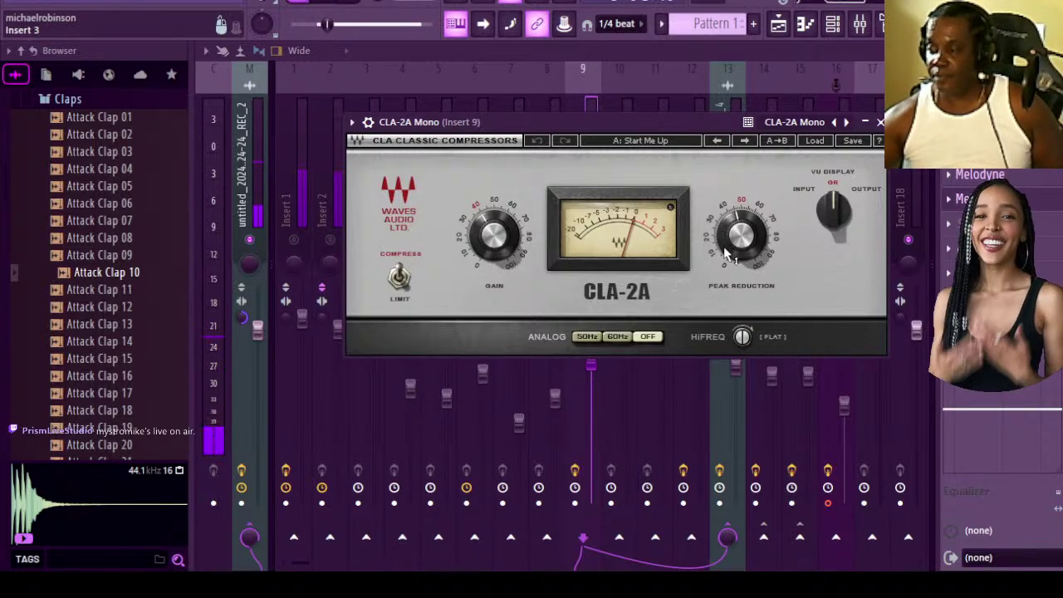
left_click_drag(729, 248, 728, 254)
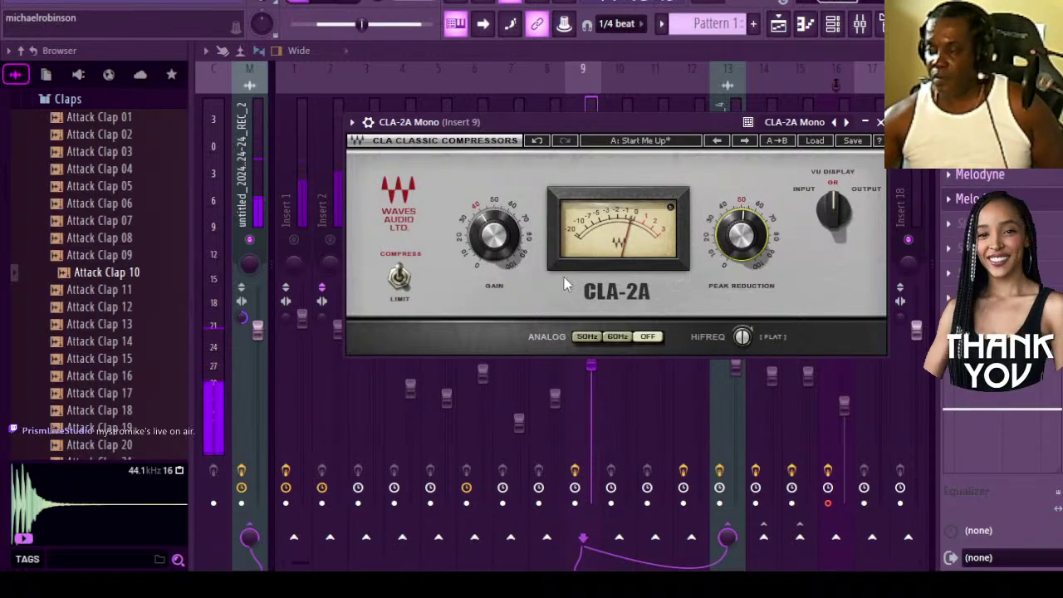
mouse_move(490, 239)
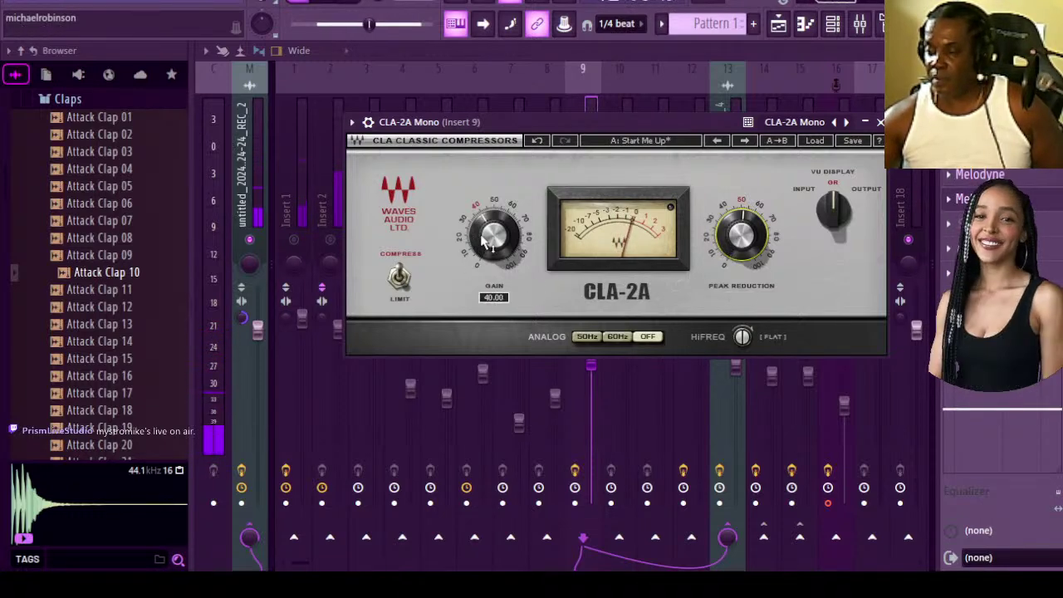
scroll(490, 239, "down", 2)
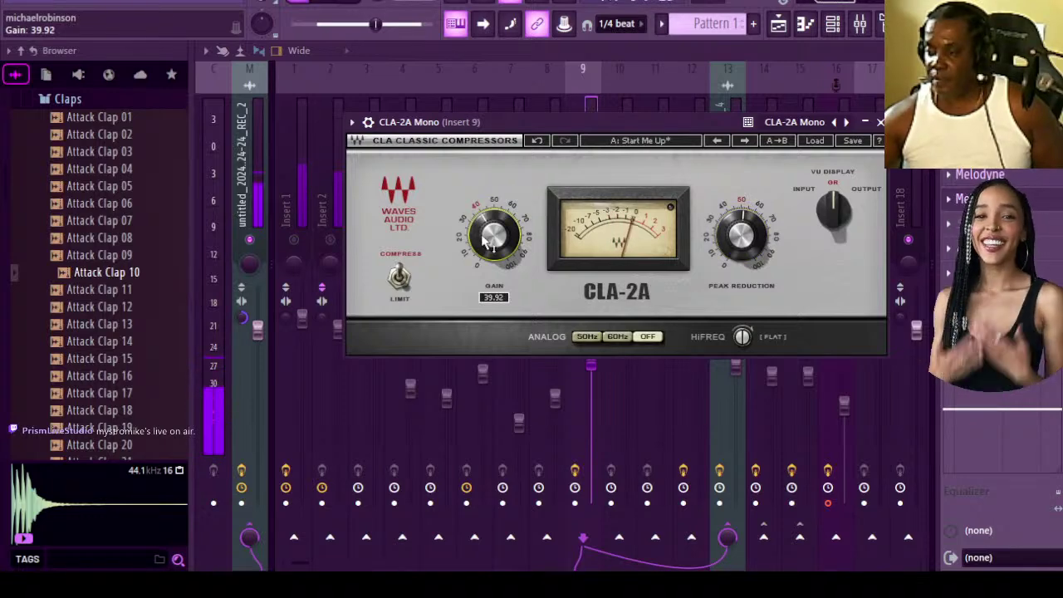
scroll(490, 240, "down", 10)
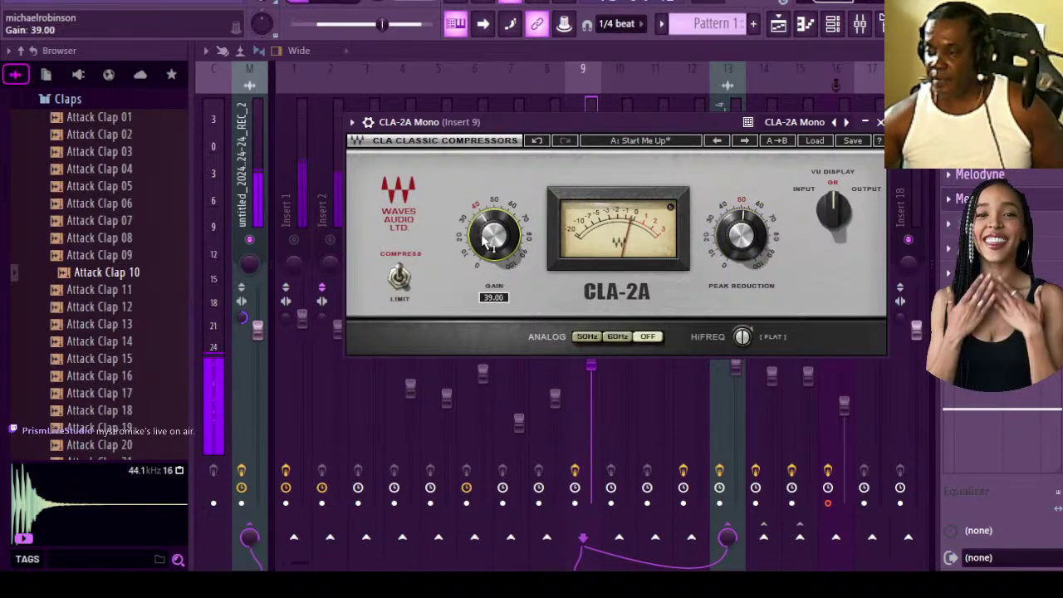
scroll(490, 239, "down", 2)
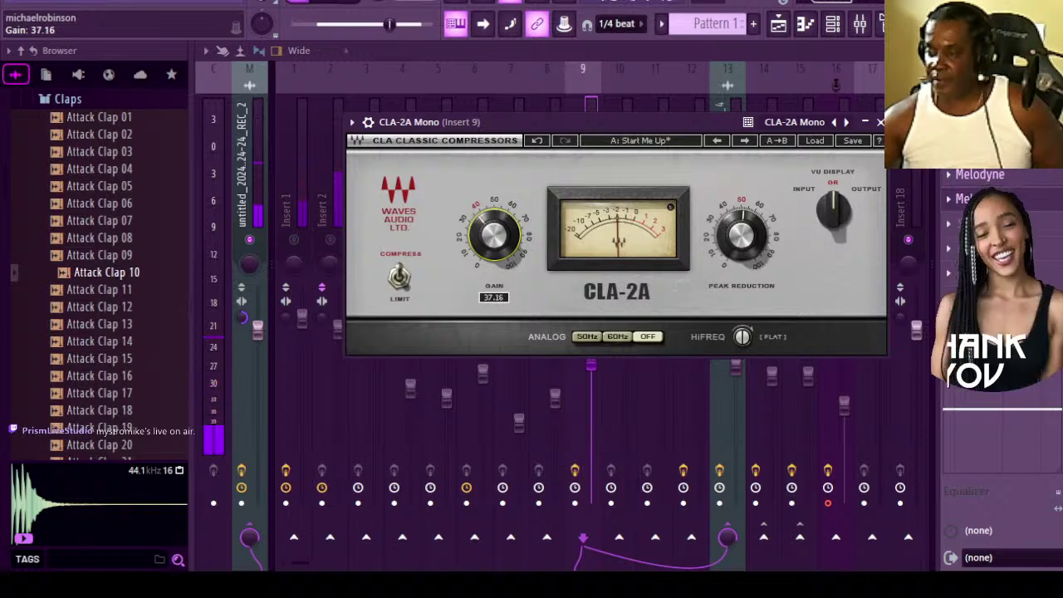
scroll(494, 236, "down", 1)
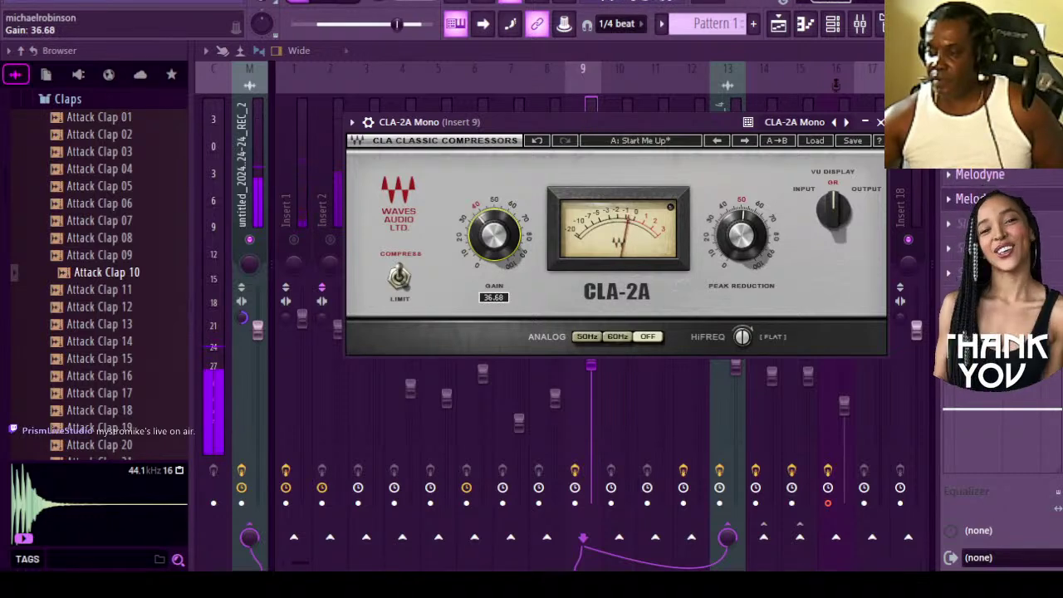
scroll(493, 235, "down", 5)
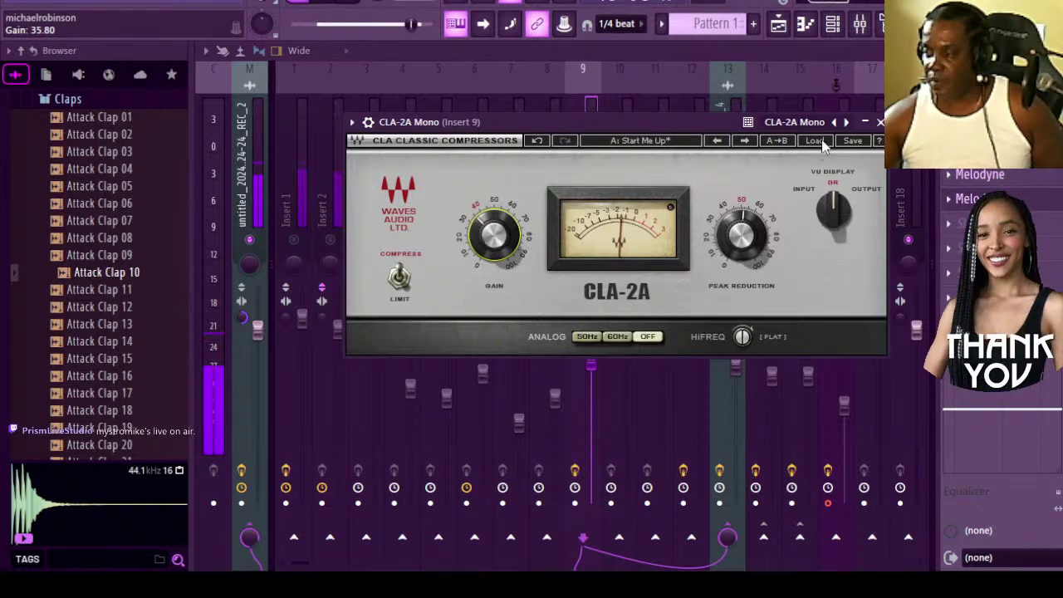
left_click(881, 122)
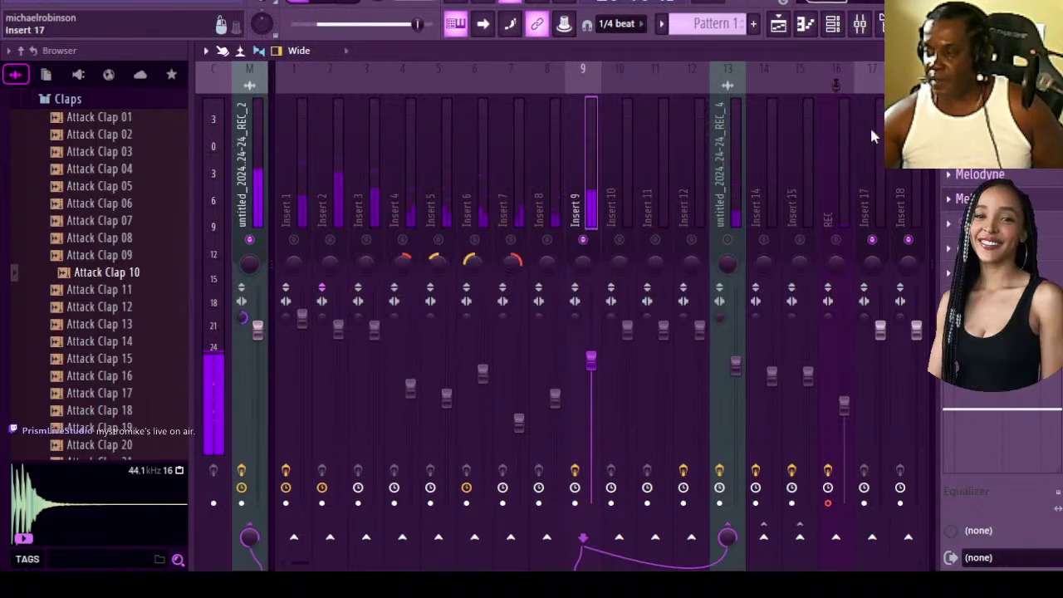
Stop playback and unmute insert 3, leaving inserts 1, 2, 4 and 5 muted.
left_click(366, 4)
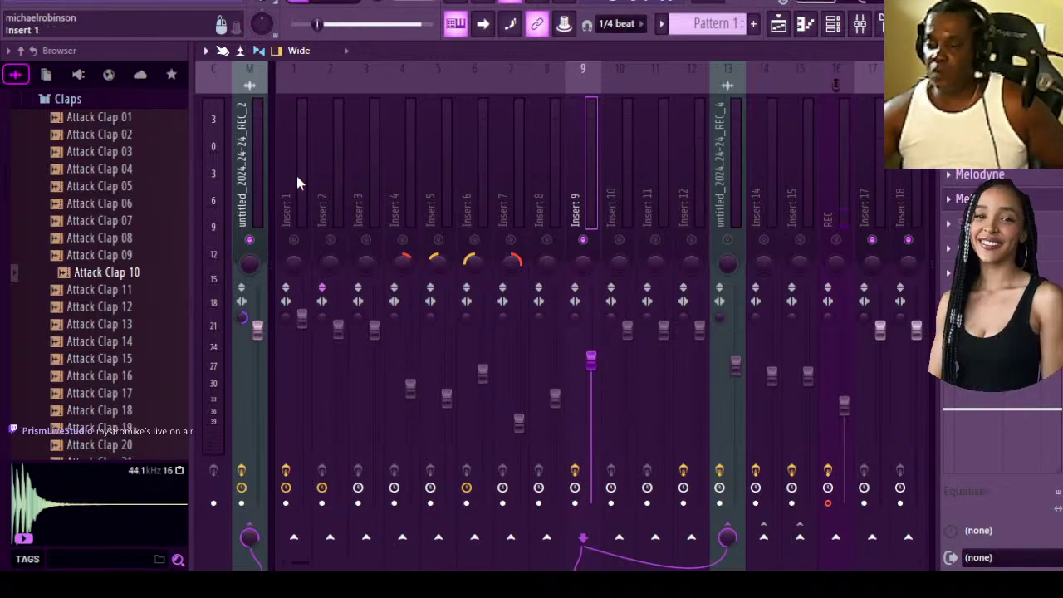
left_click_drag(306, 241, 480, 245)
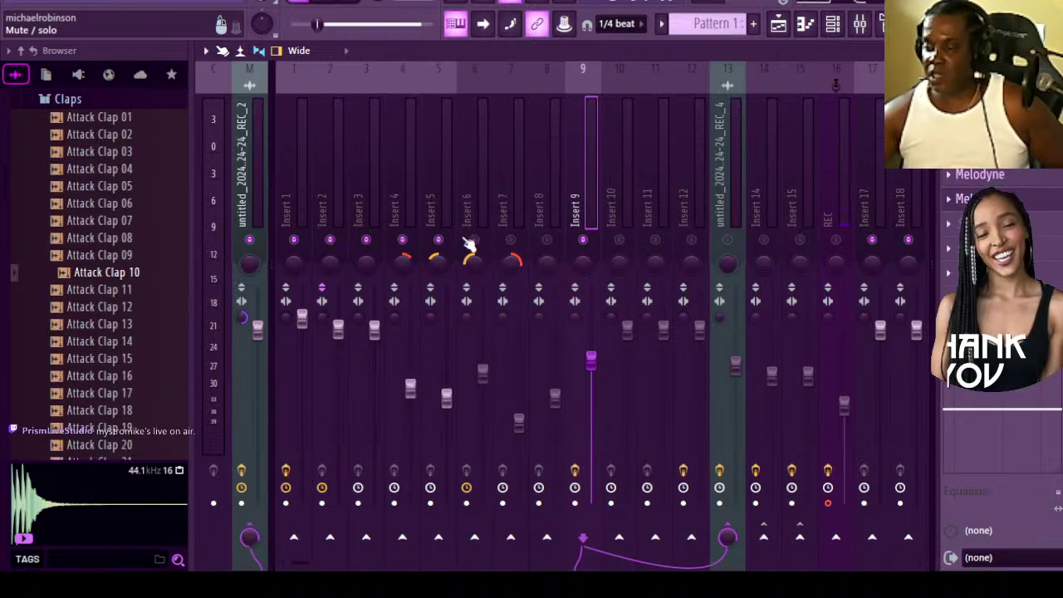
left_click(438, 240)
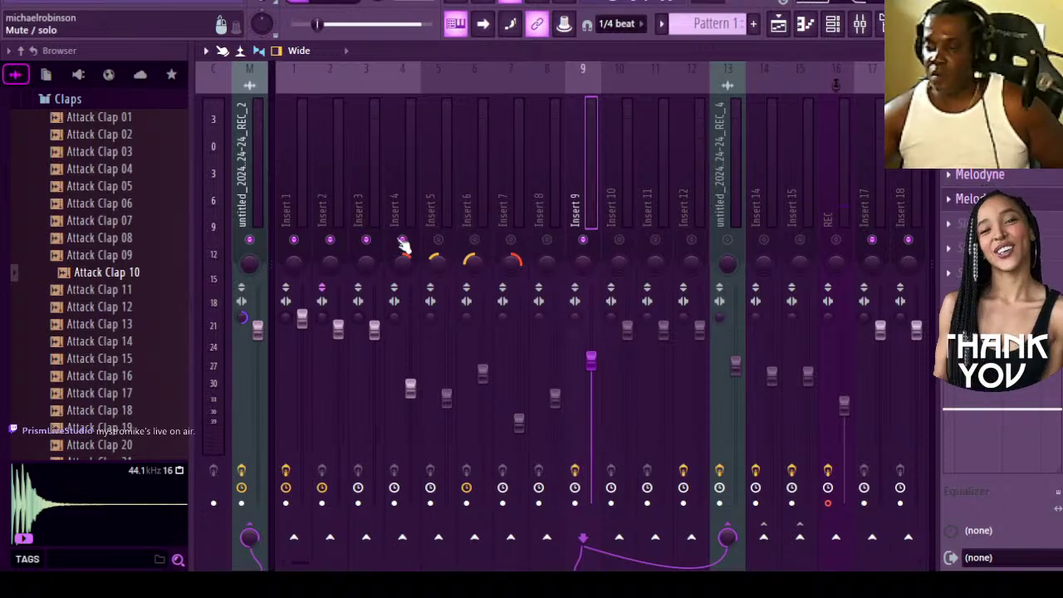
left_click(402, 241)
left_click(331, 241)
left_click(294, 240)
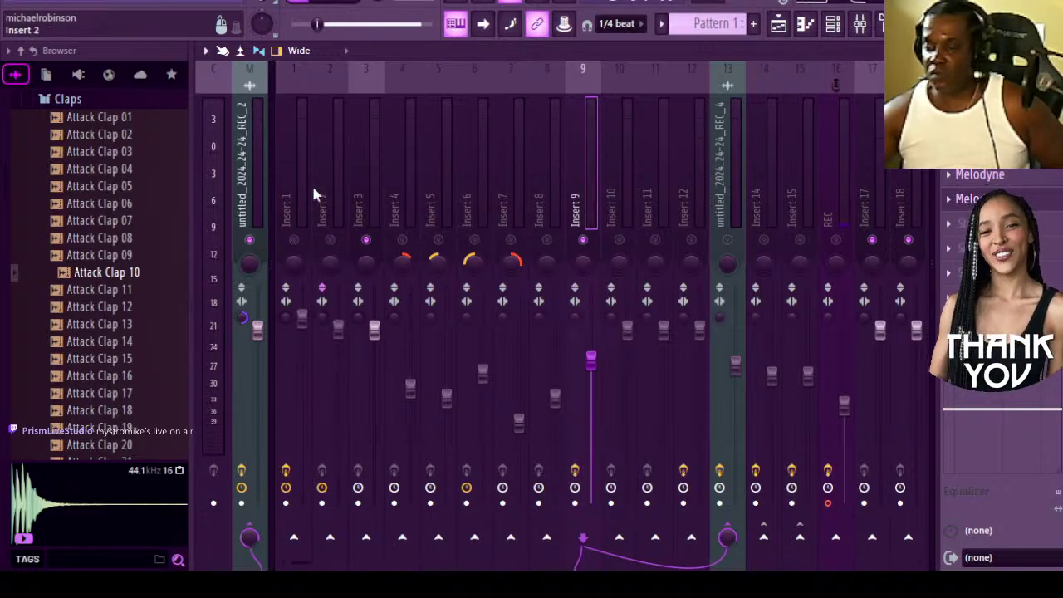
Play the vocal with insert 3 and raise insert 9's volume to about 86% (-3.3 dB).
key("space")
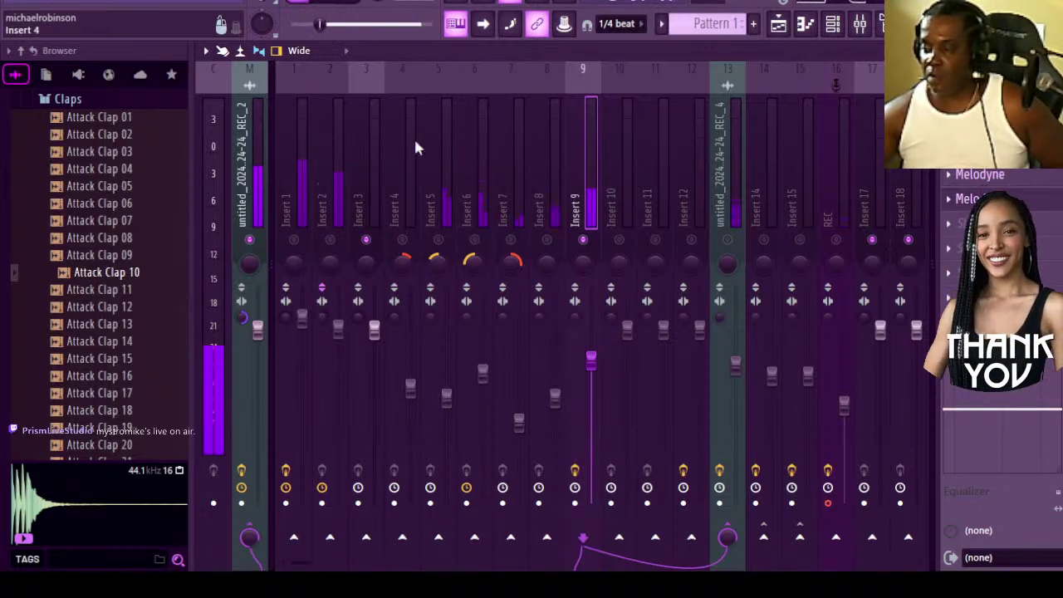
left_click_drag(593, 372, 592, 366)
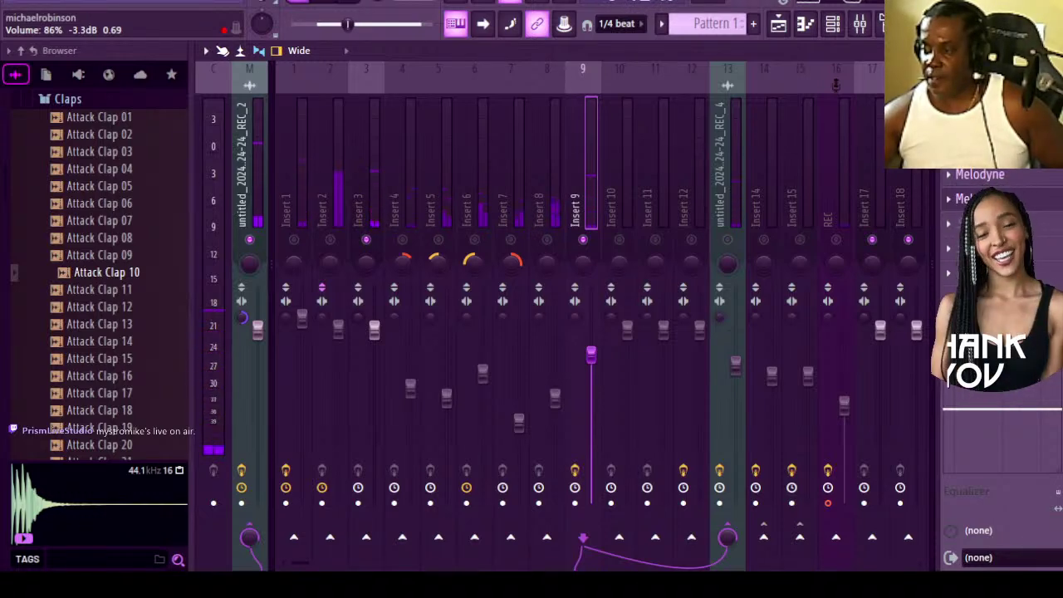
left_click_drag(347, 25, 360, 24)
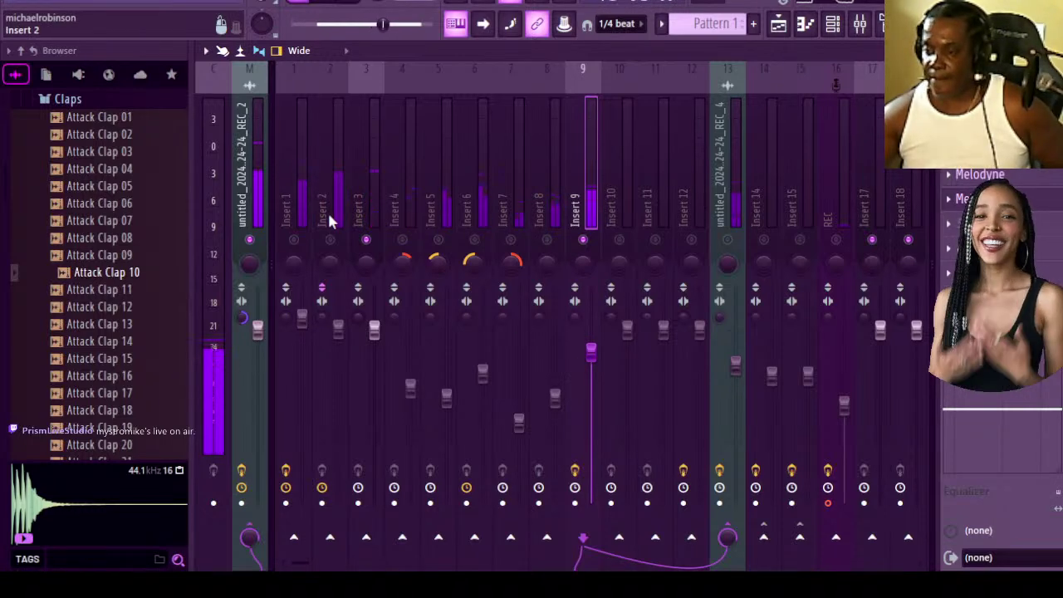
Unmute inserts 1, 2 and 4 through 8 to hear the vocal against the full beat.
left_click(329, 239)
left_click(293, 239)
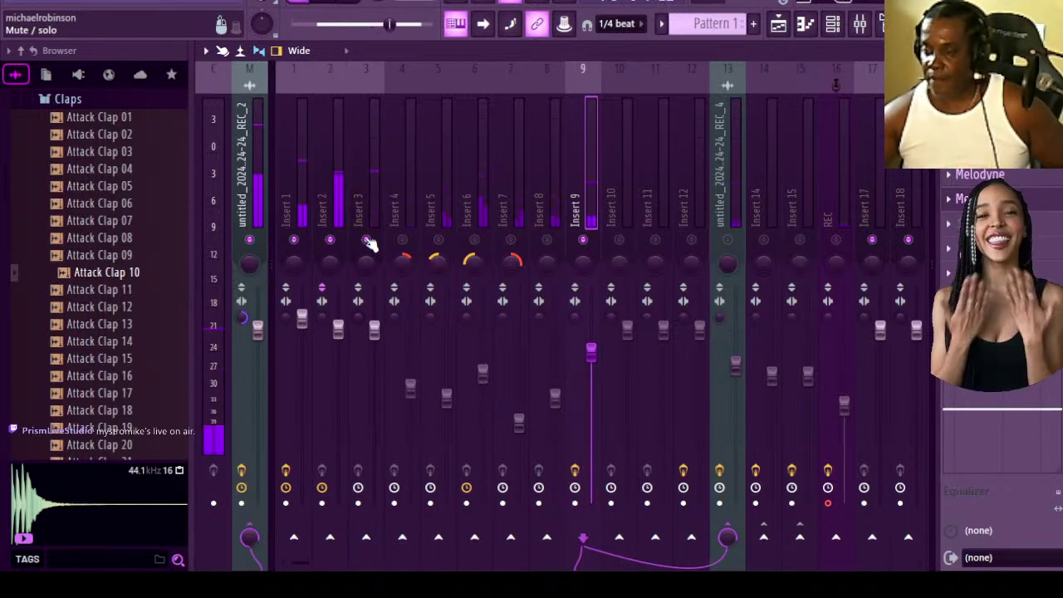
left_click(402, 240)
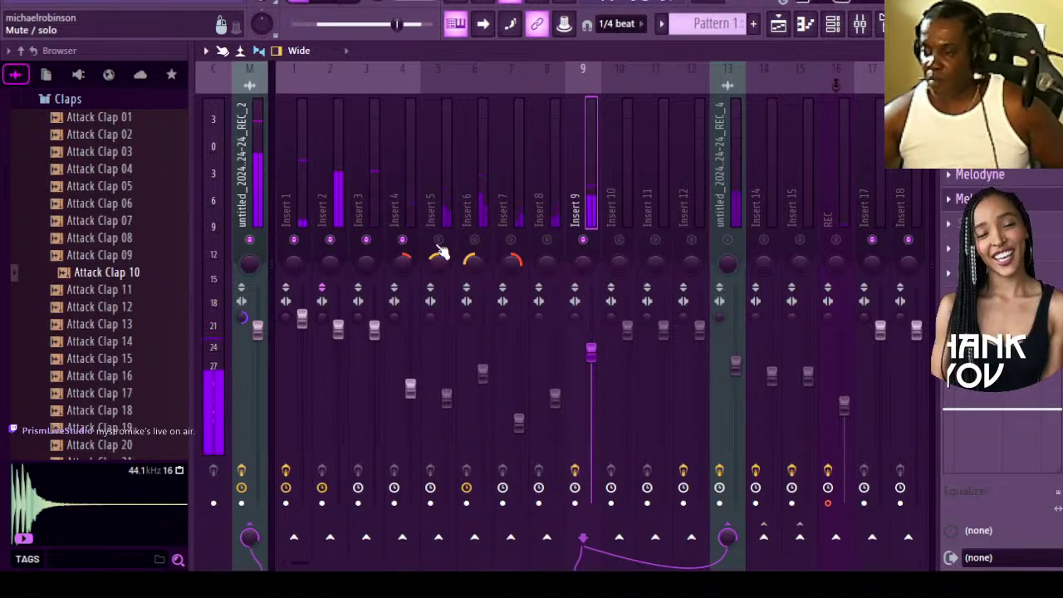
left_click(439, 240)
left_click(474, 240)
left_click(510, 240)
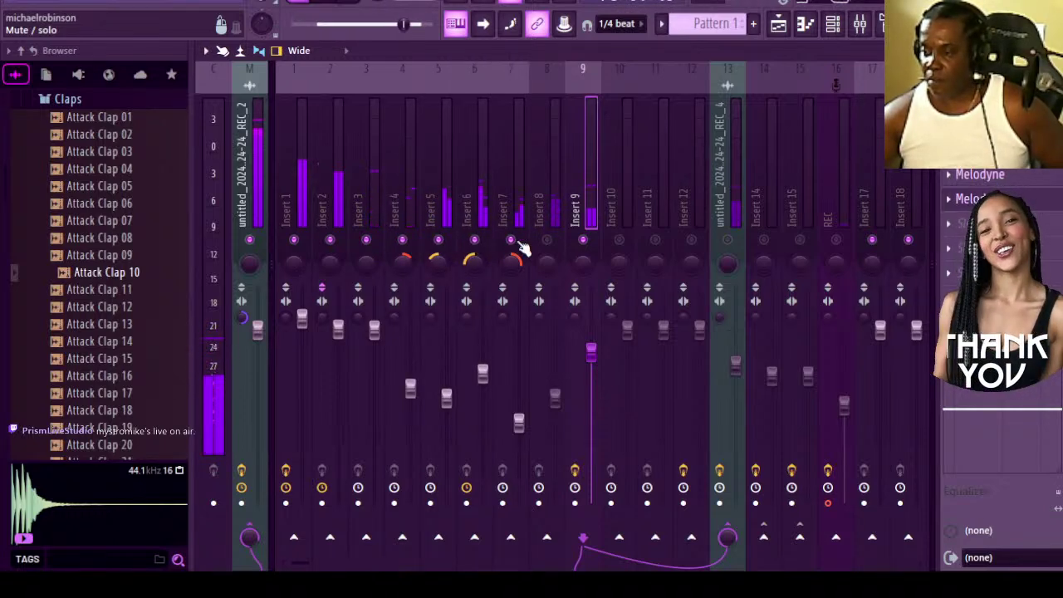
left_click(547, 240)
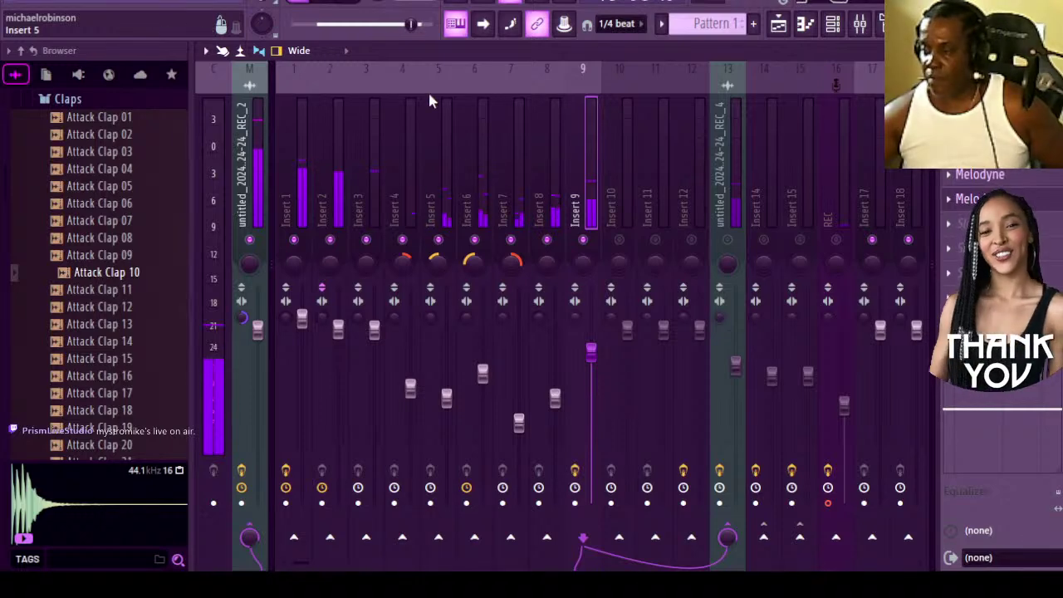
Set insert 9's volume to 86% (-3.3 dB) and lower insert 8's volume to 53% (-11.9 dB).
left_click_drag(591, 352, 591, 356)
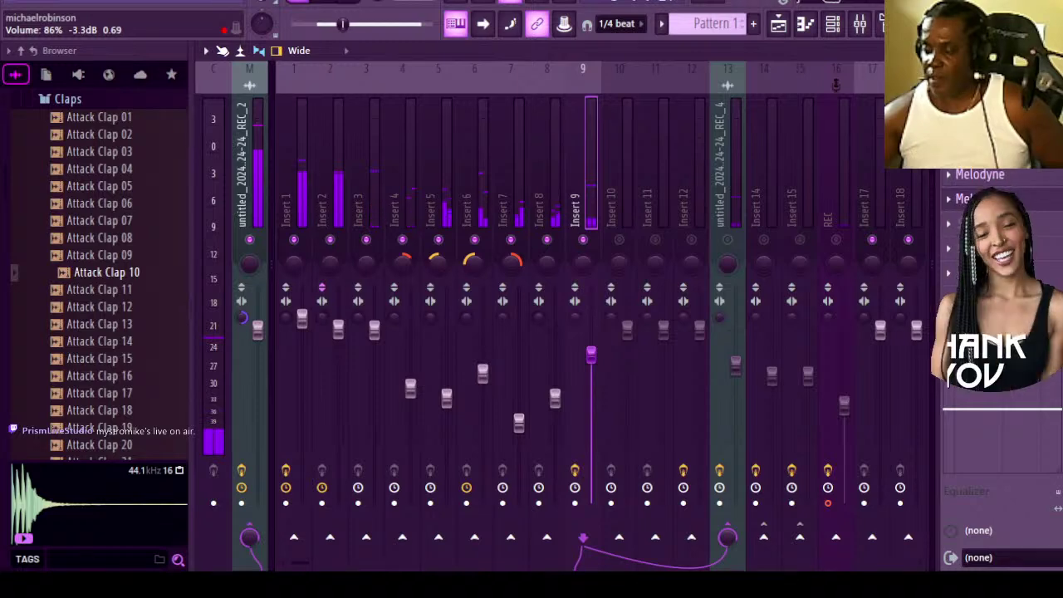
left_click(556, 399)
left_click_drag(555, 399, 555, 411)
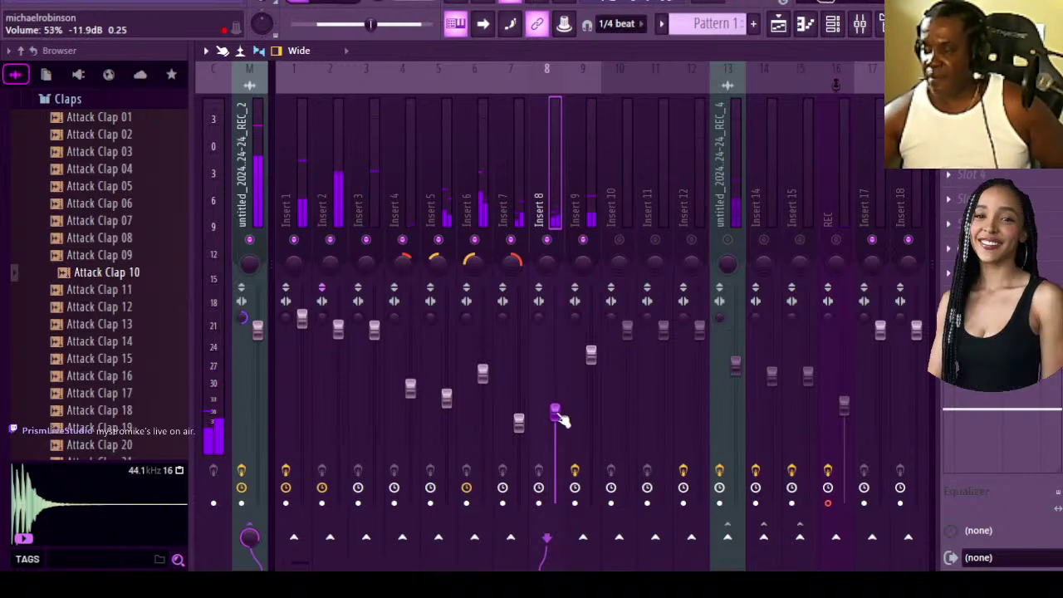
Try insert 9's volume at 87% (-3.0 dB), settle it slightly below 86%, and save the project.
left_click_drag(590, 355, 591, 353)
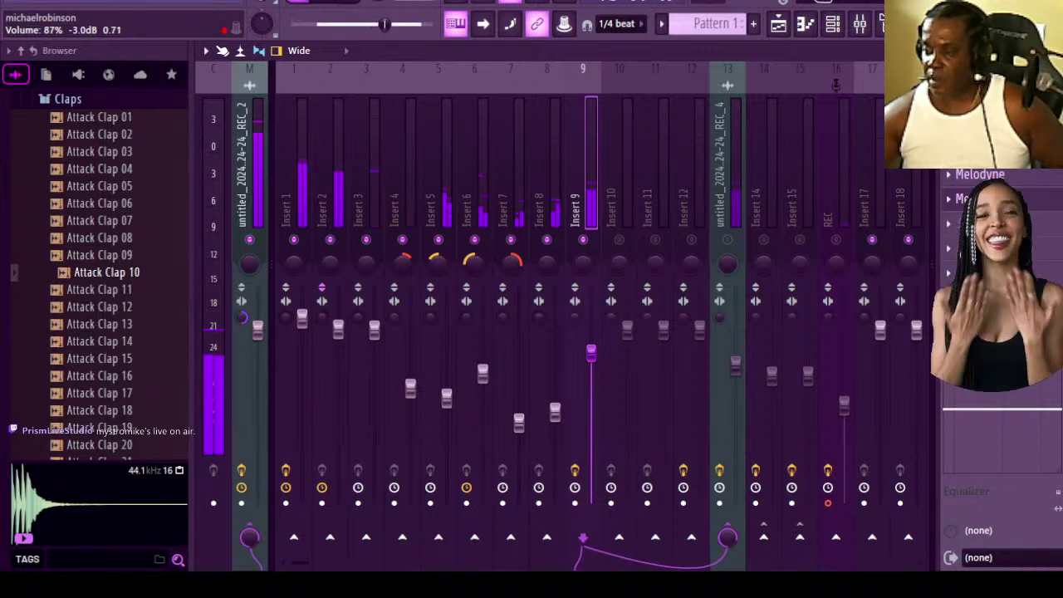
left_click_drag(591, 354, 590, 358)
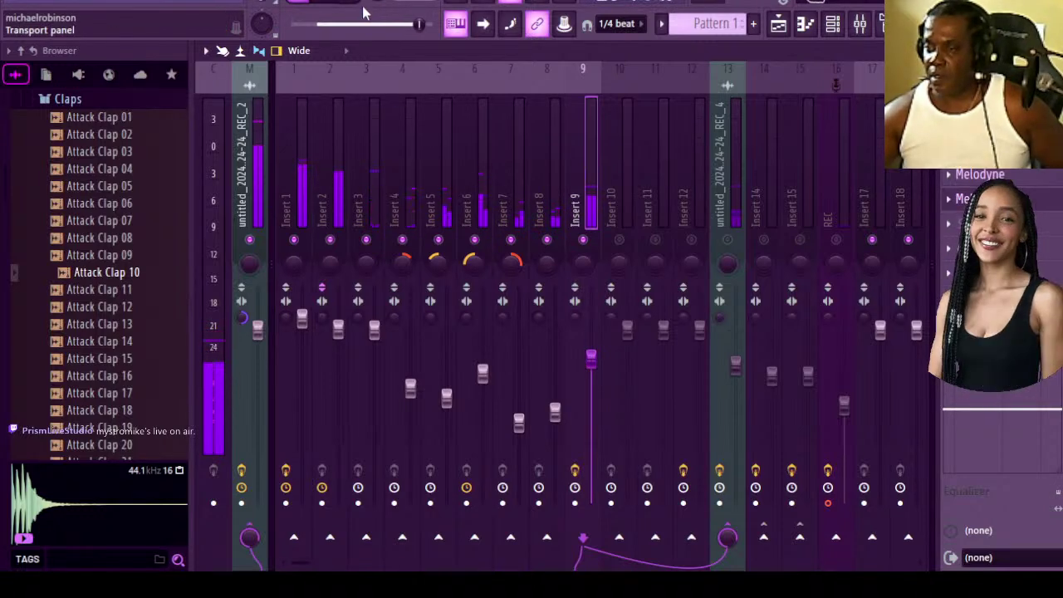
key("ctrl+s")
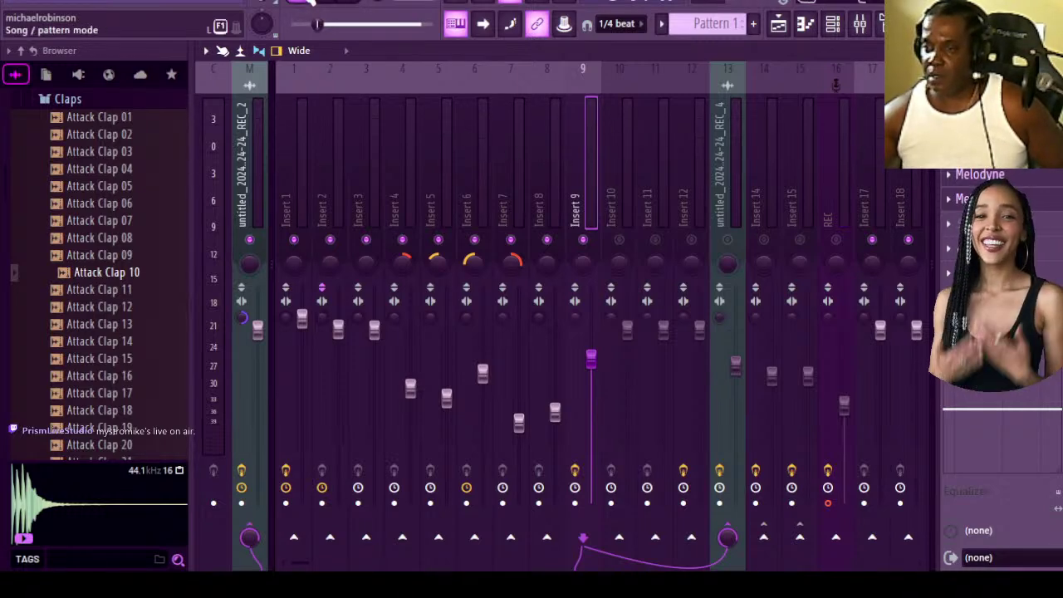
key("space")
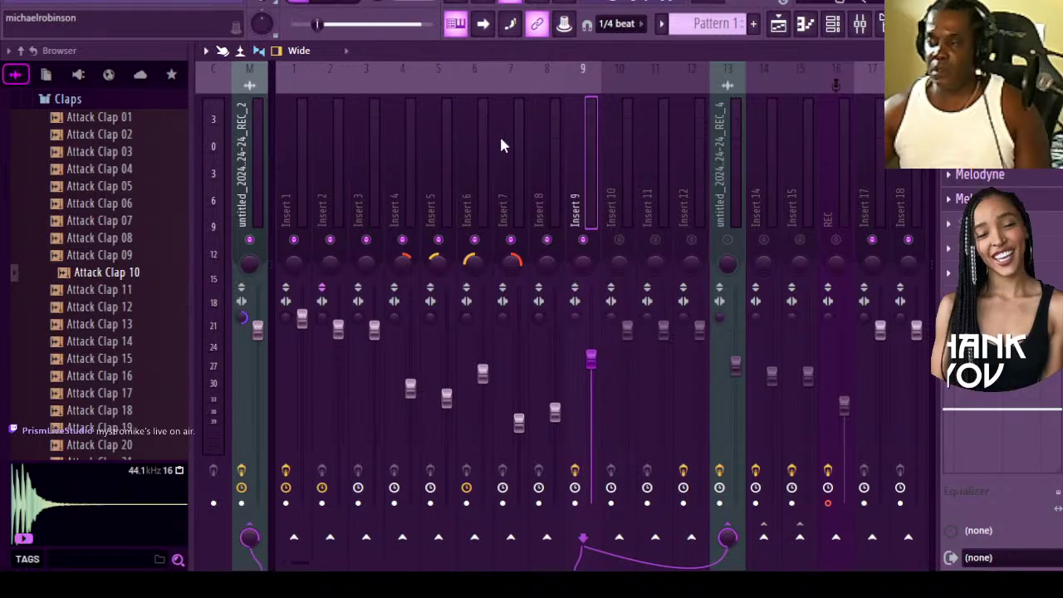
Load the Lindell 902 De-esser on insert 9 and play the mix to hear the vocal through it.
left_click(330, 3)
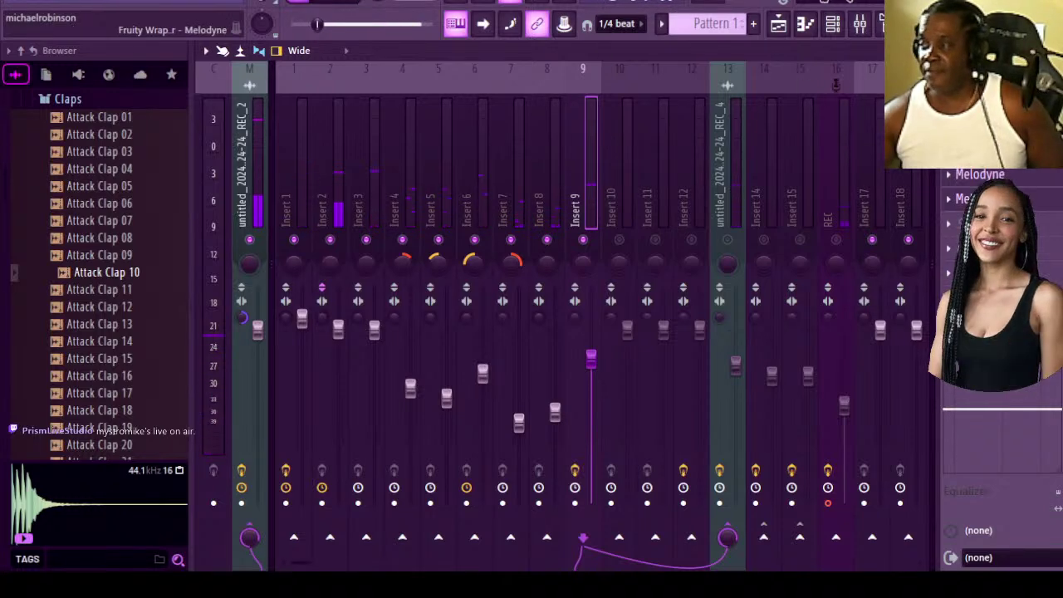
left_click(249, 158)
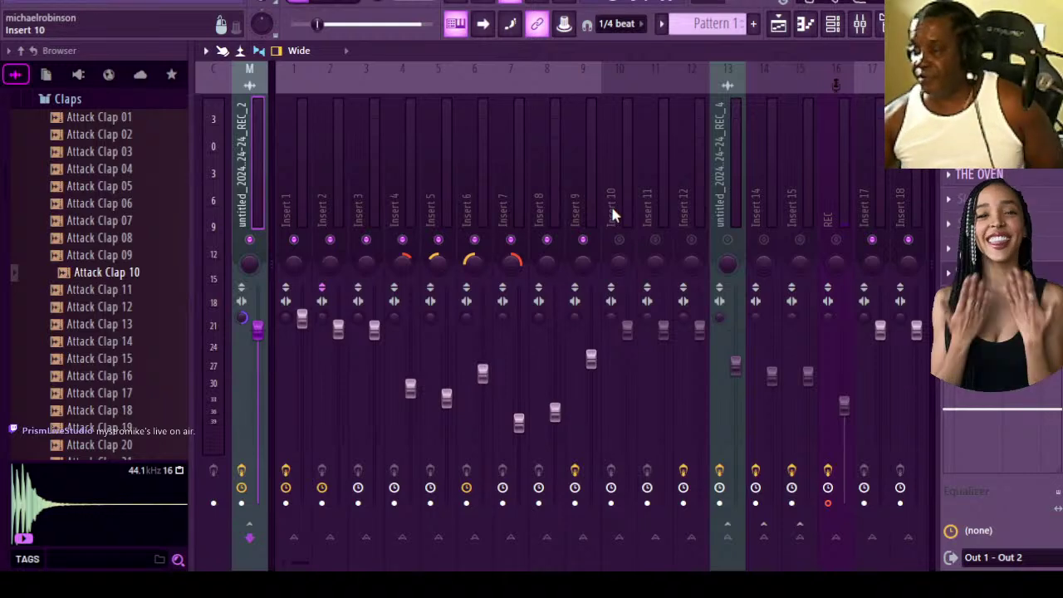
left_click(577, 208)
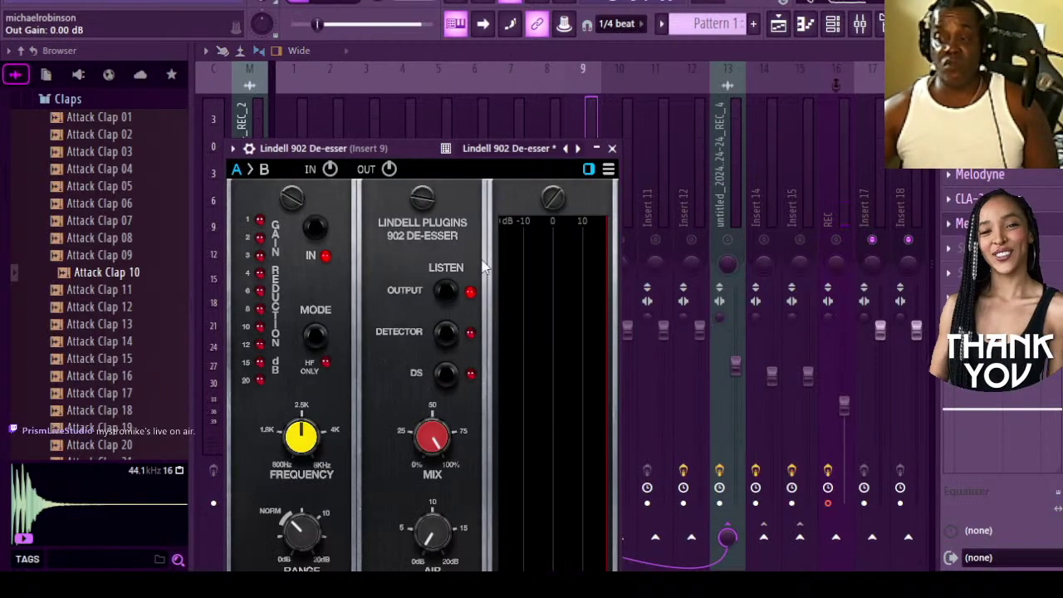
left_click_drag(387, 152, 539, 74)
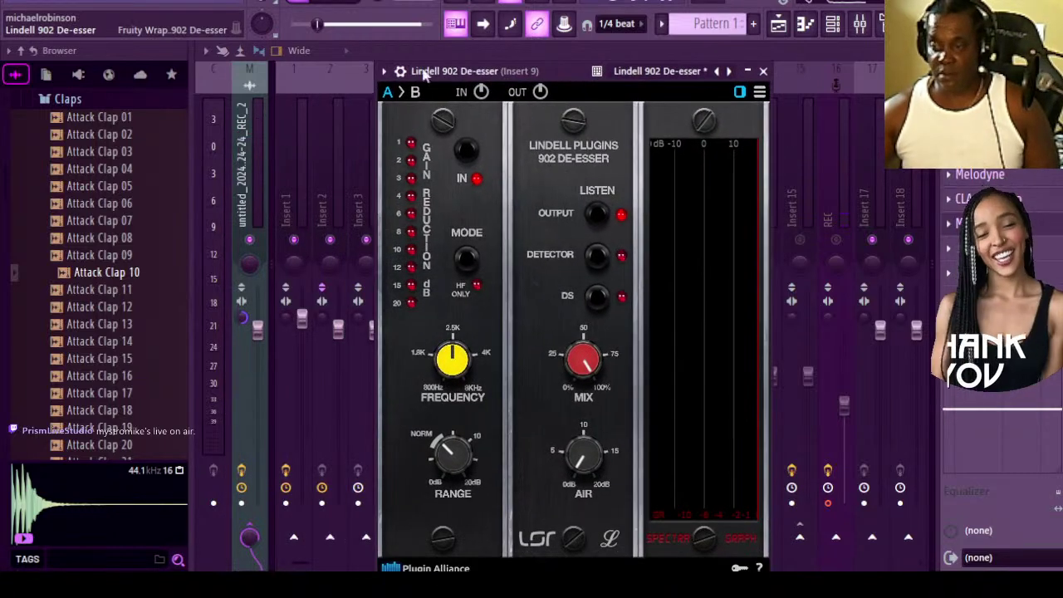
left_click(332, 4)
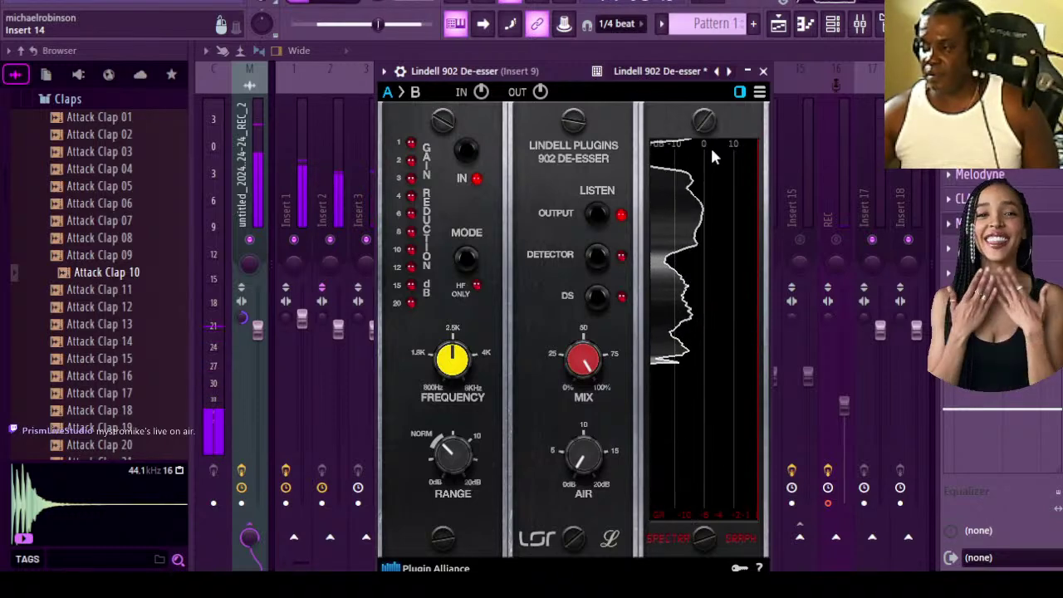
left_click(762, 73)
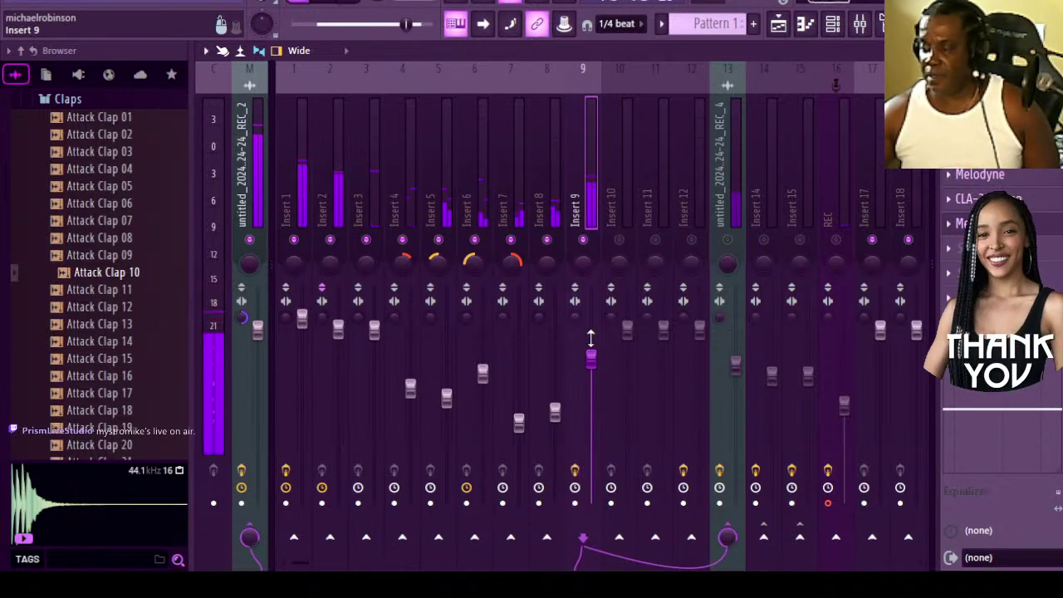
Set the low-frequency EQ gain to -4.0 dB in insert 9's bx_console SSL 4000 E.
scroll(591, 358, "down", 1)
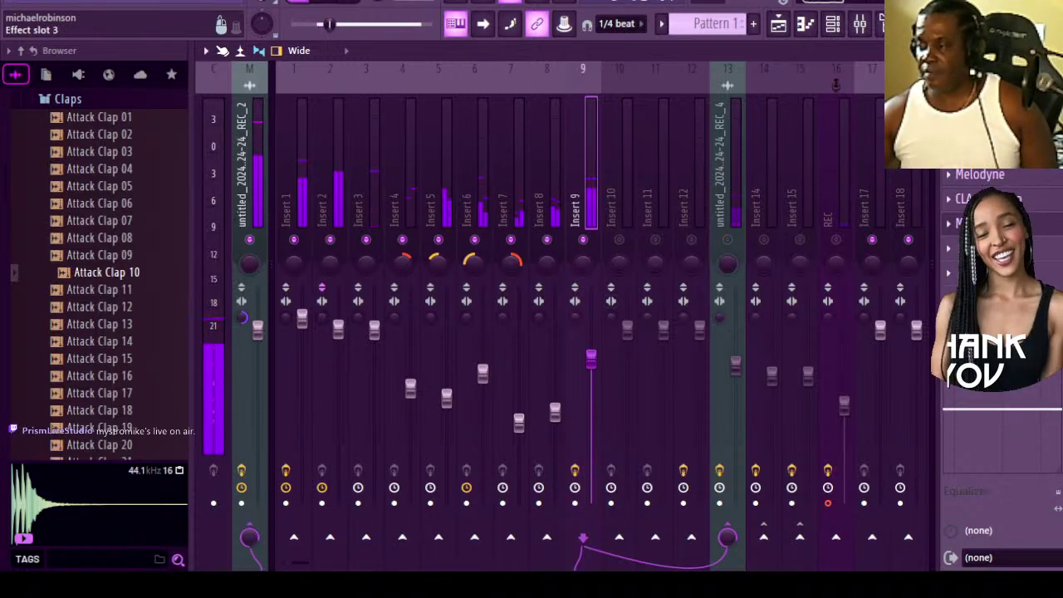
left_click(964, 223)
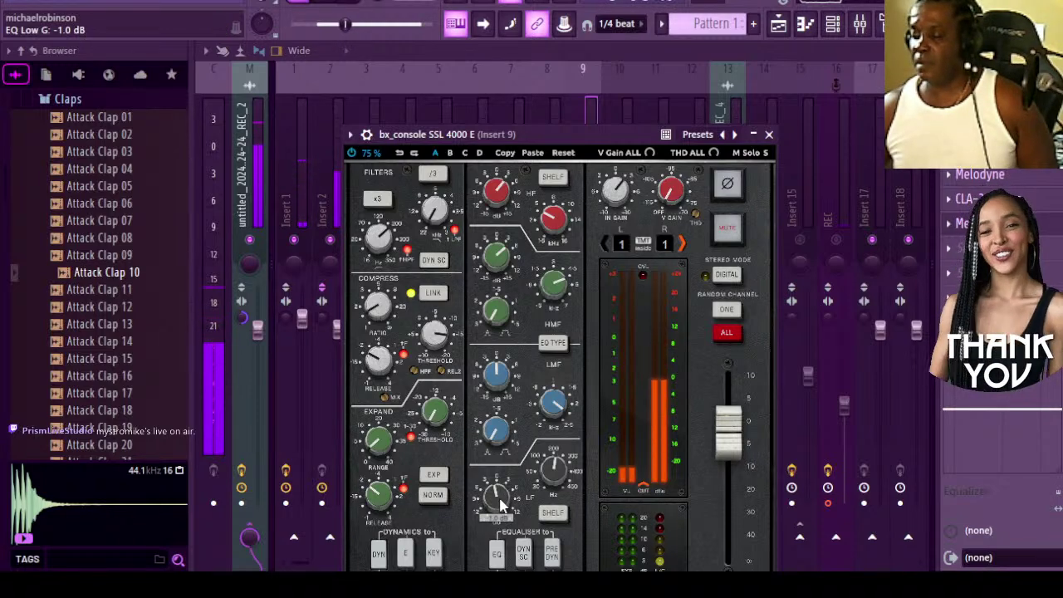
scroll(501, 505, "down", 2)
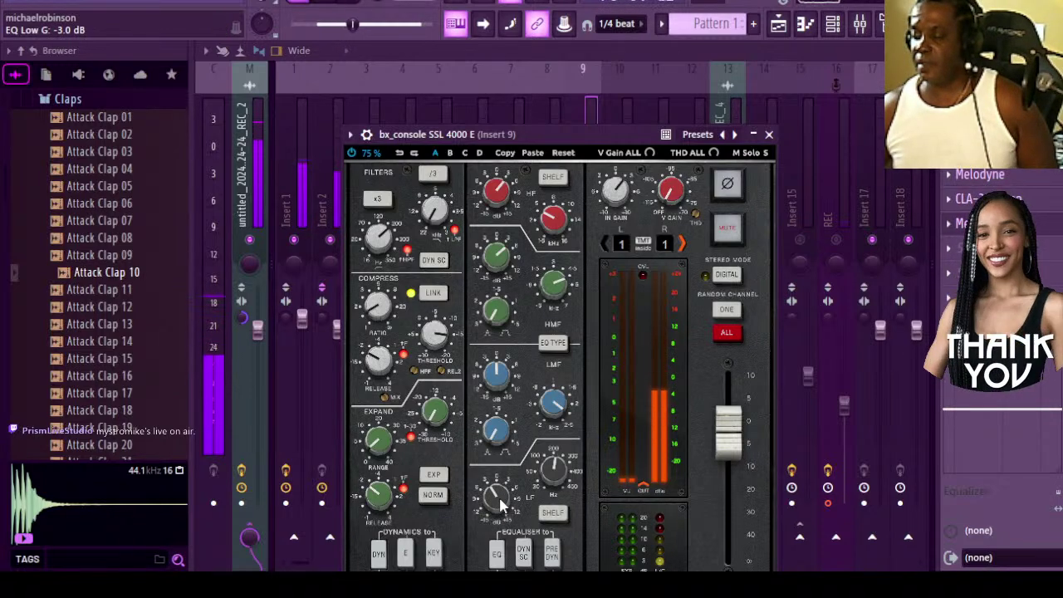
scroll(501, 506, "down", 1)
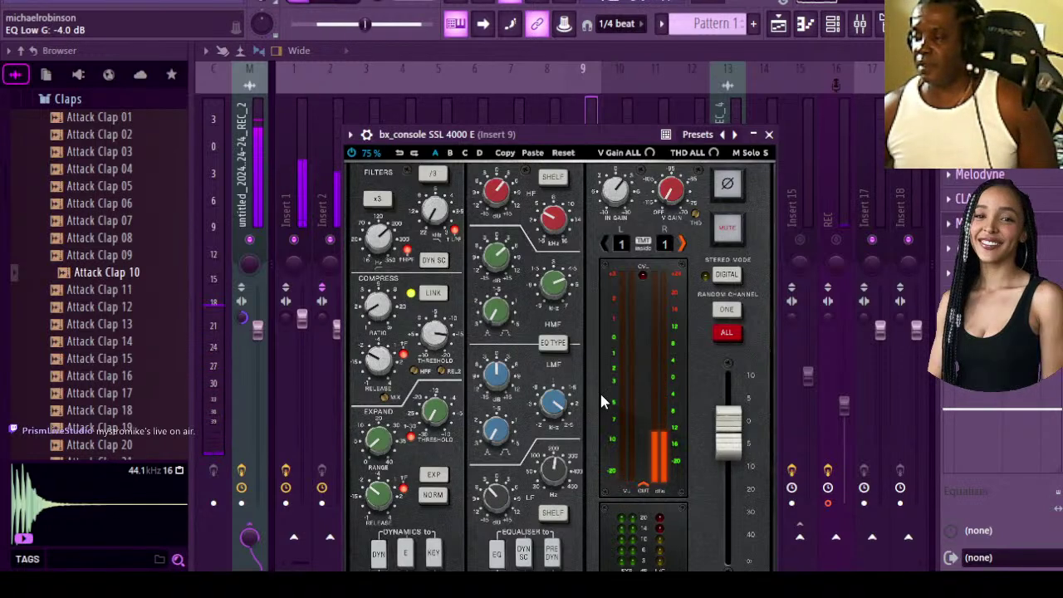
Set the bx_console SSL 4000 E's virtual gain to -118.3 dB and lower insert 9's volume to 76% (-5.7 dB).
mouse_move(682, 209)
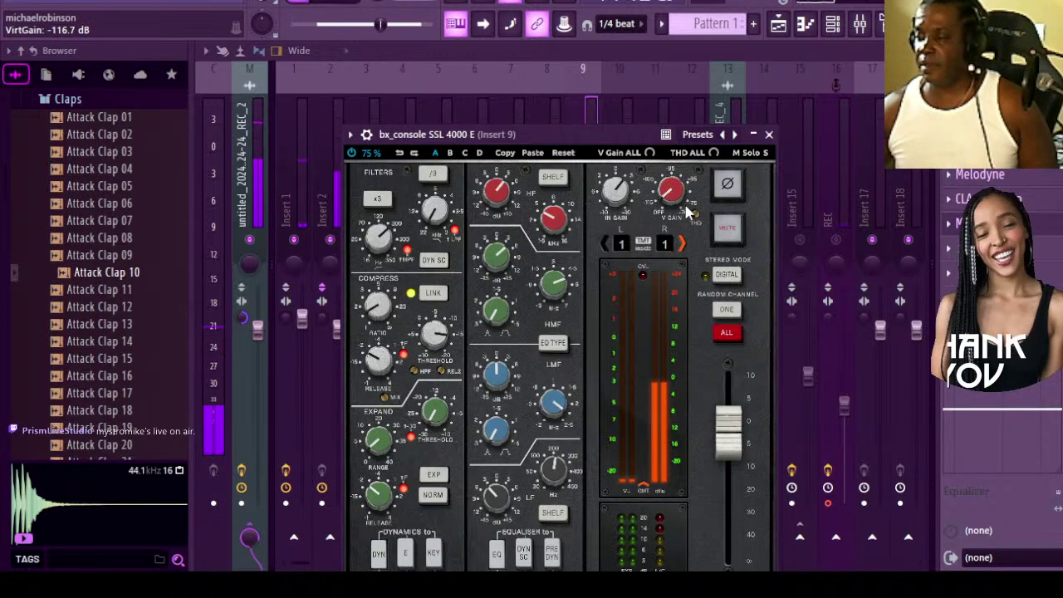
scroll(683, 209, "down", 2)
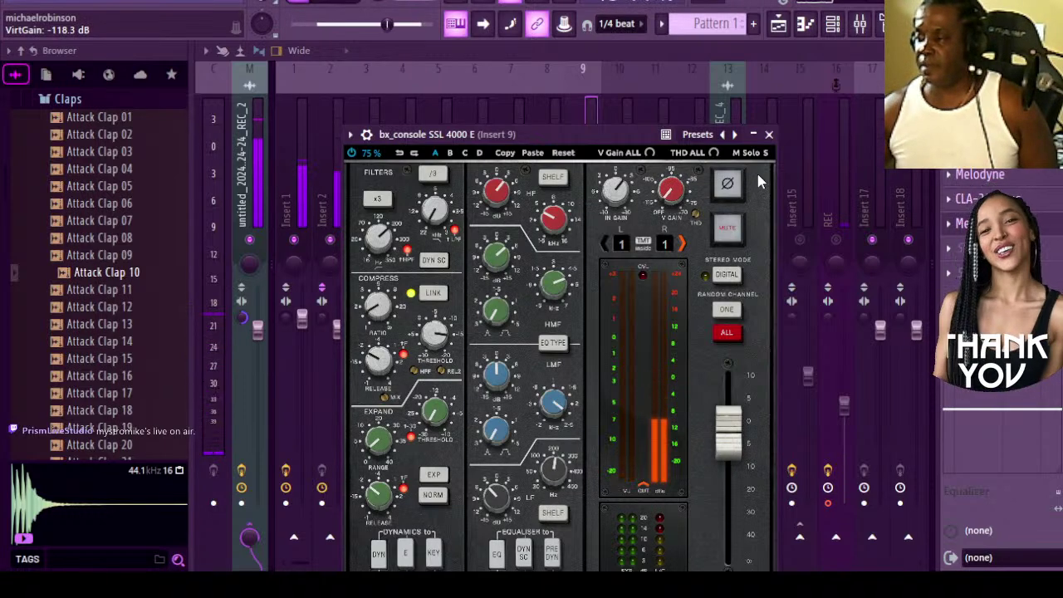
left_click(769, 133)
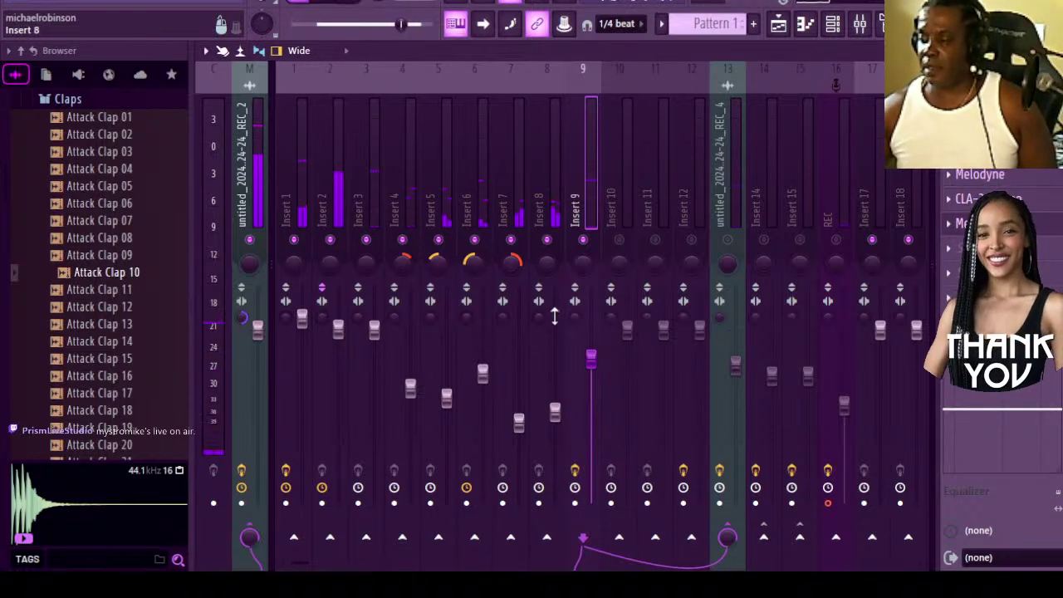
left_click_drag(591, 356, 590, 372)
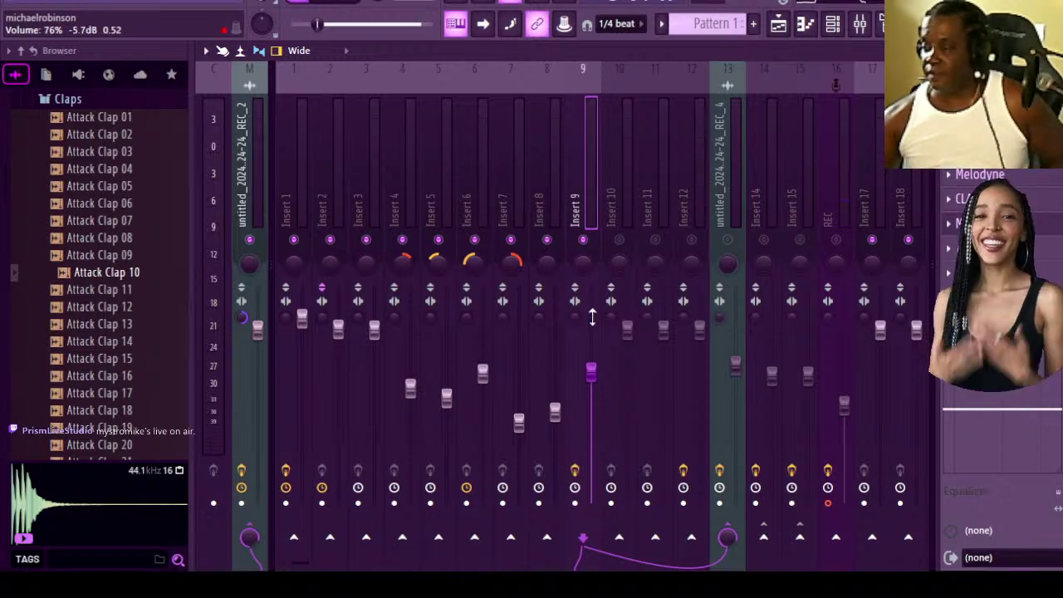
Examine the playlist, the channel rack and the LD Original piano roll while playing back the song.
left_click(782, 28)
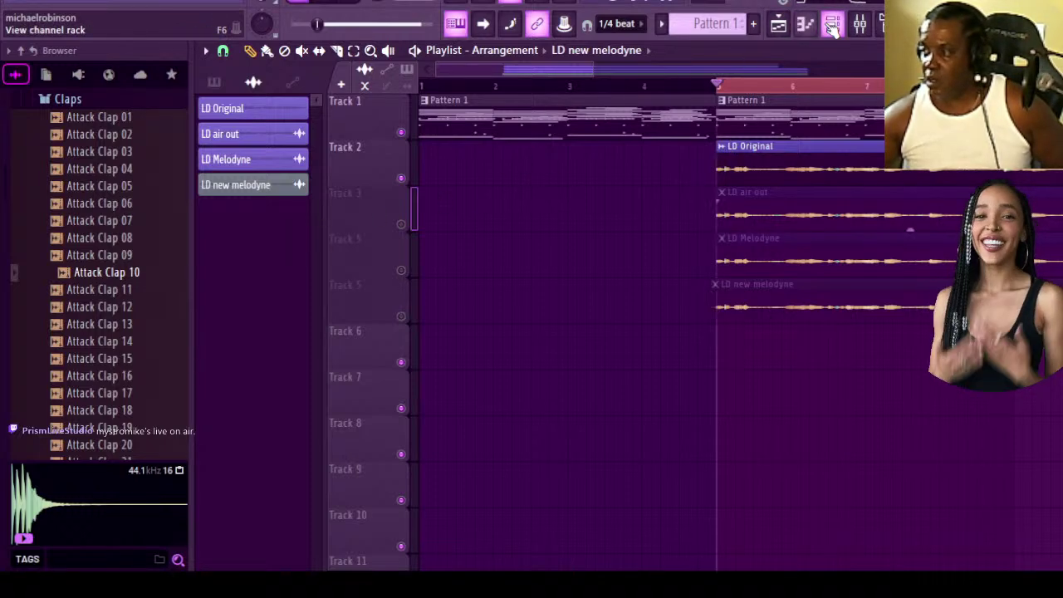
left_click(805, 25)
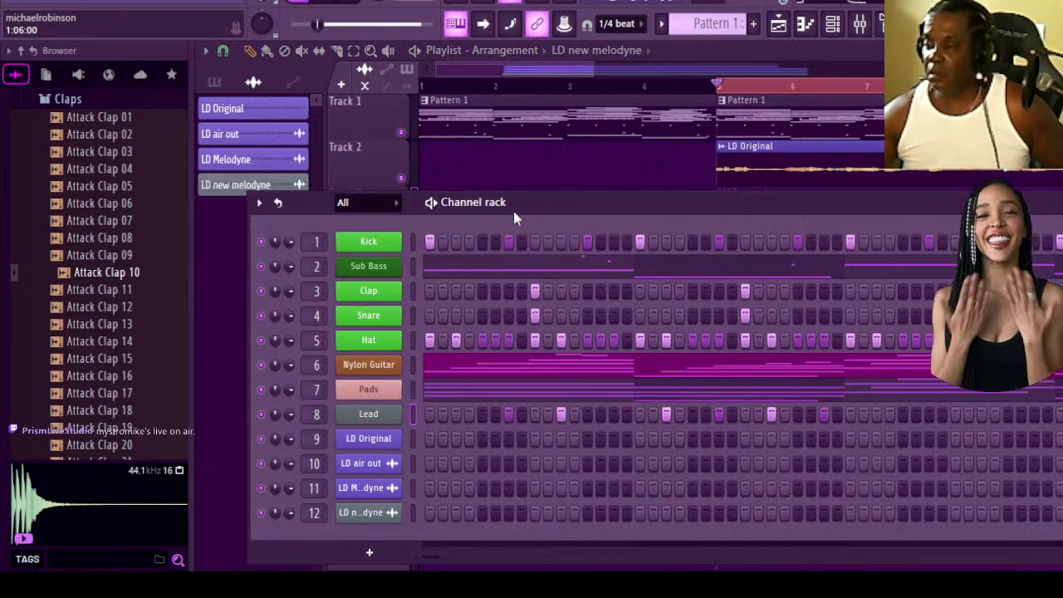
left_click_drag(513, 212, 497, 27)
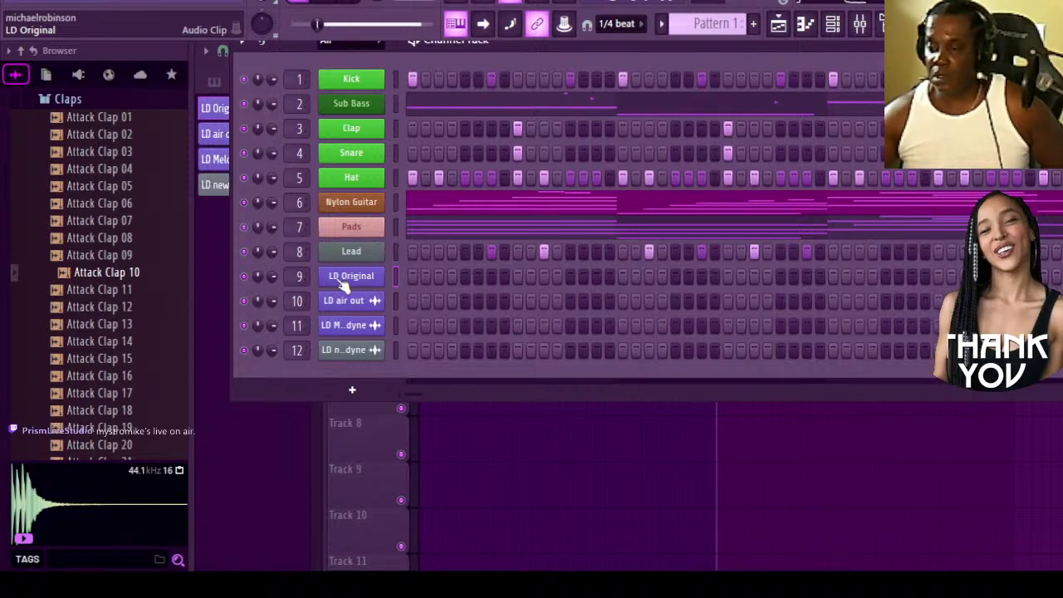
left_click(407, 280)
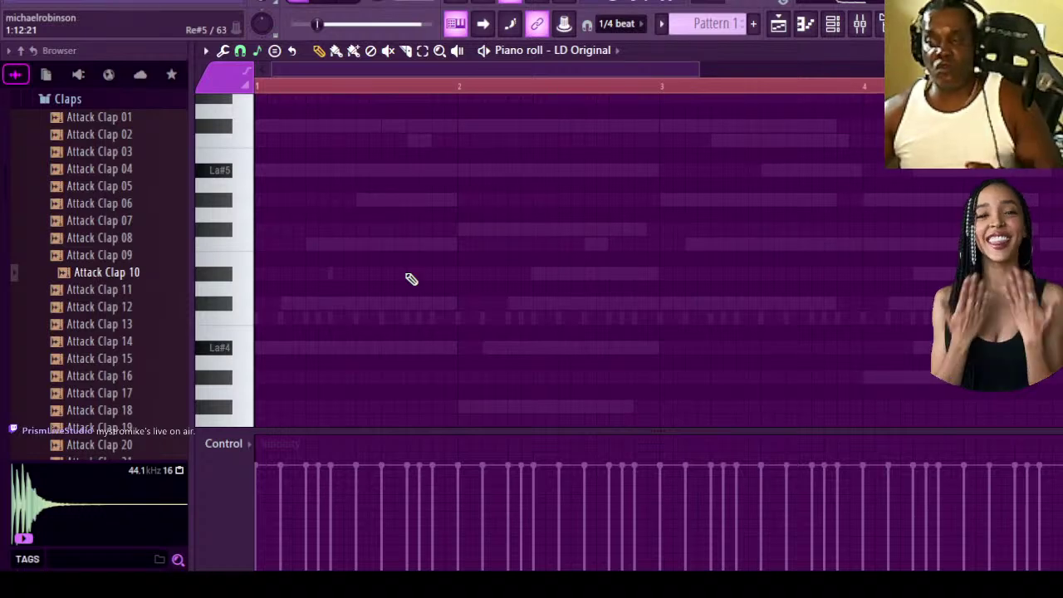
left_click(330, 3)
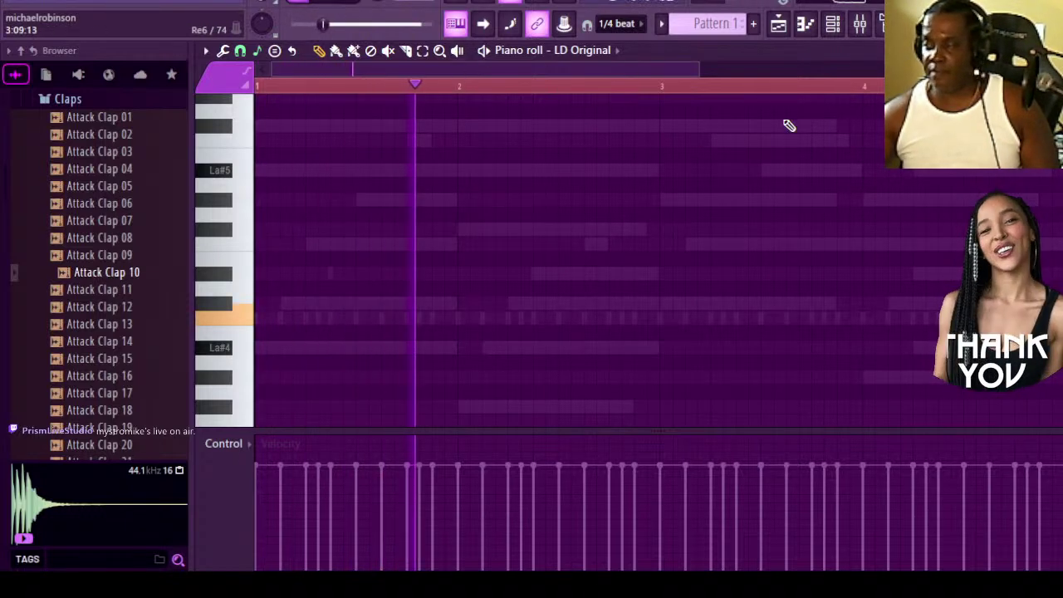
left_click(1052, 50)
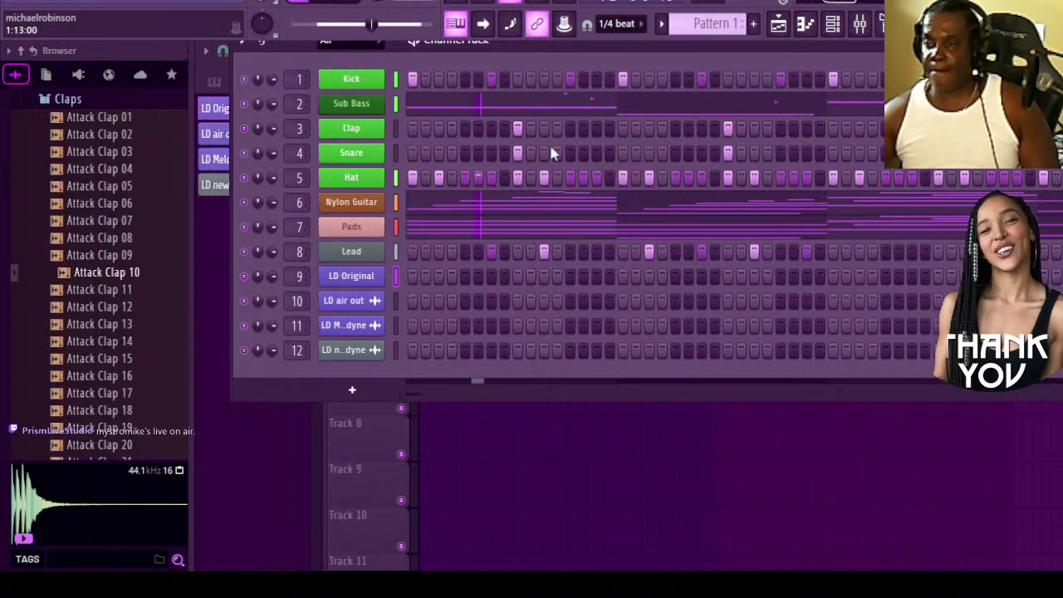
left_click(359, 5)
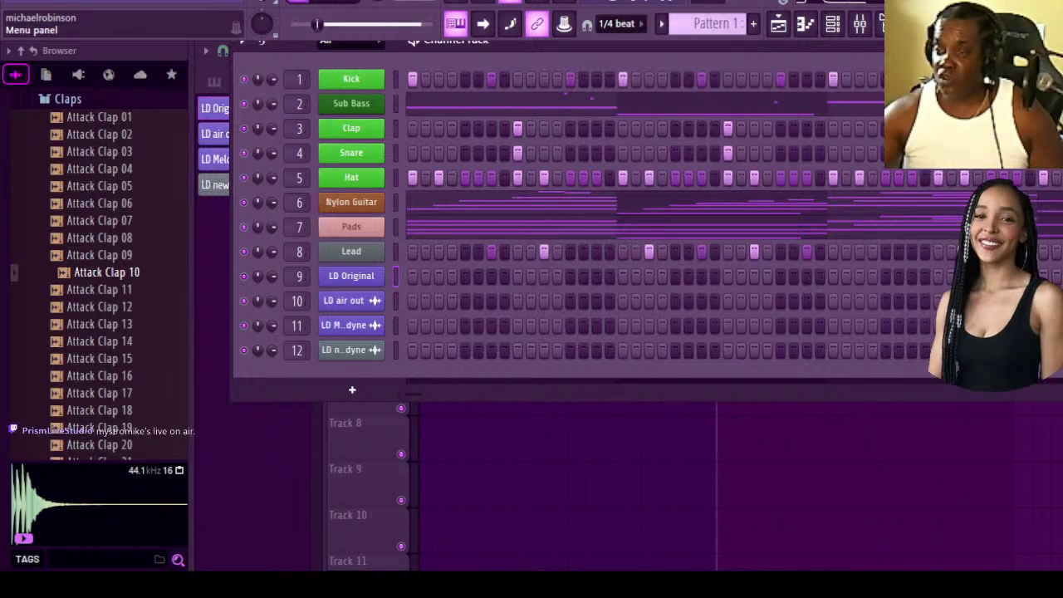
left_click(328, 2)
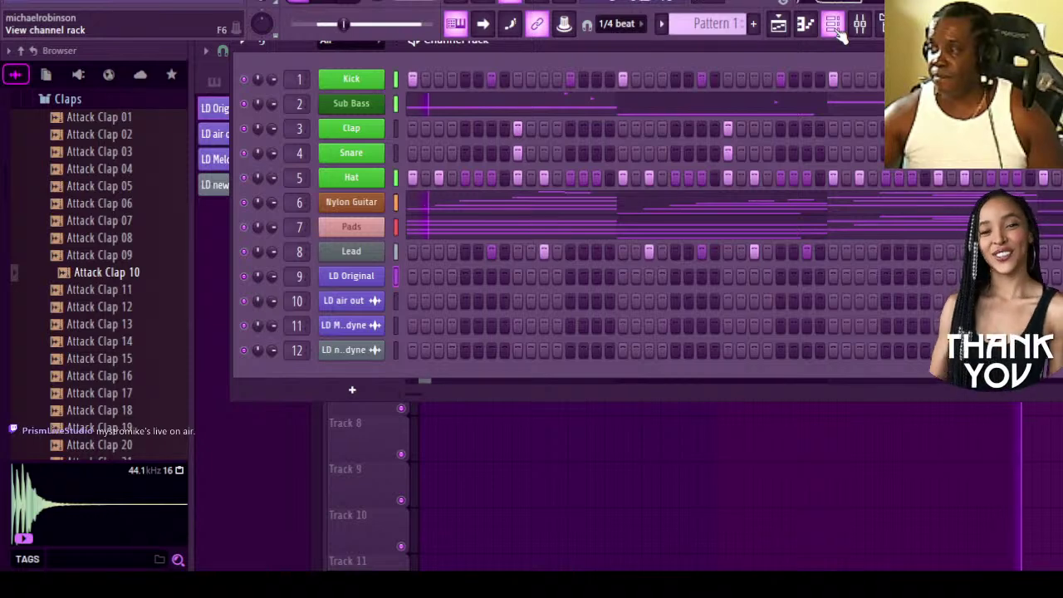
left_click(356, 3)
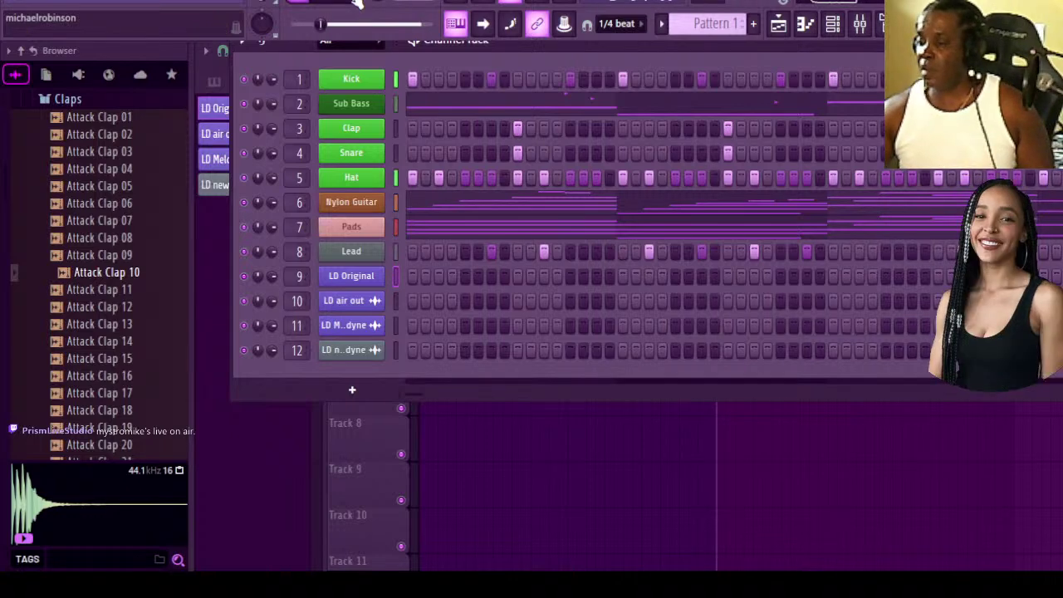
left_click(807, 26)
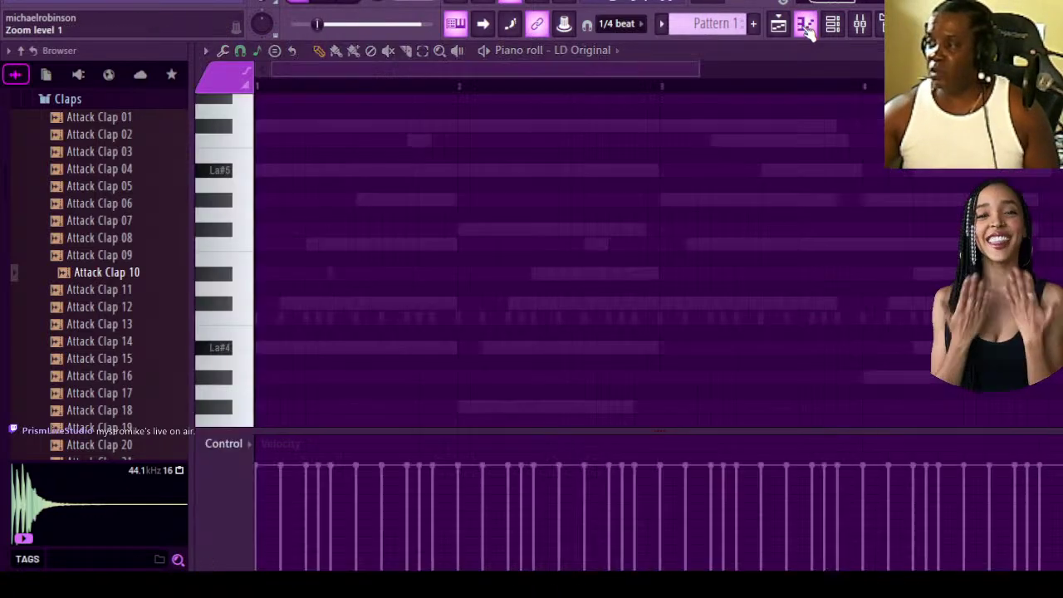
Return to the mixer and examine the effects and send routing of inserts 9 through 14.
left_click(860, 25)
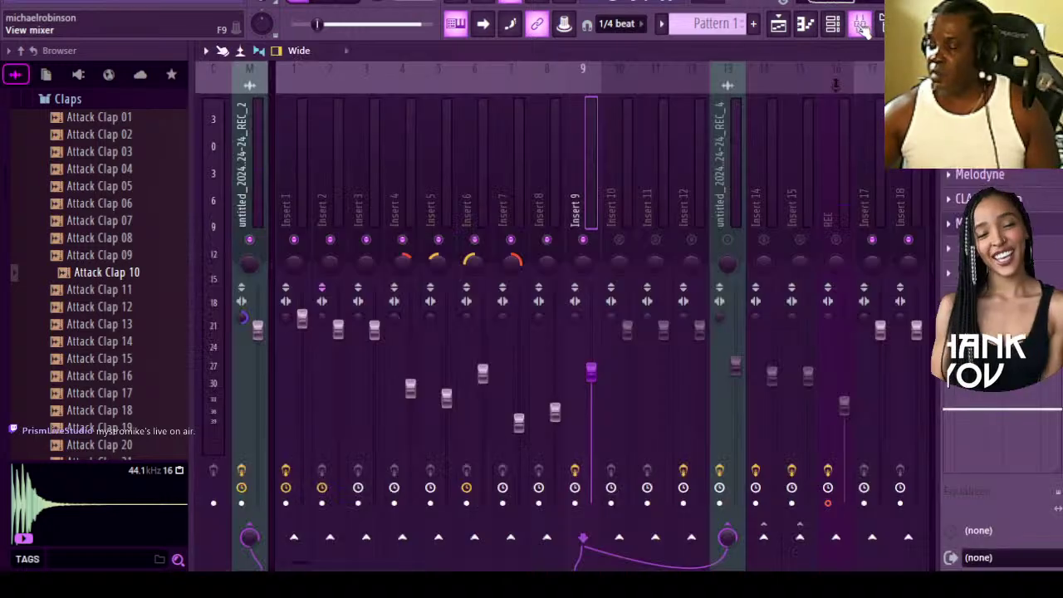
left_click(654, 181)
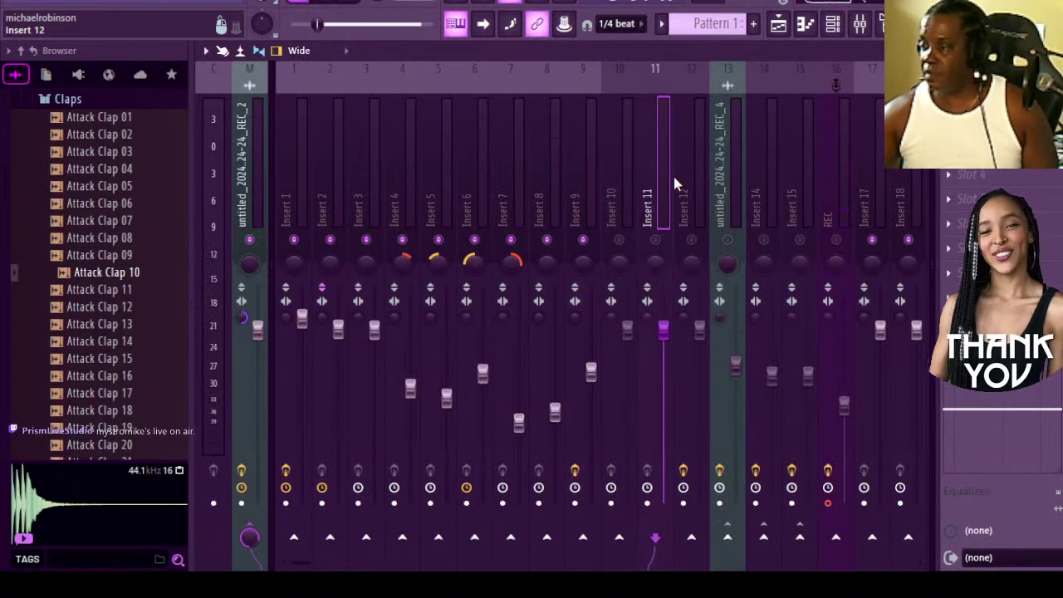
left_click(681, 183)
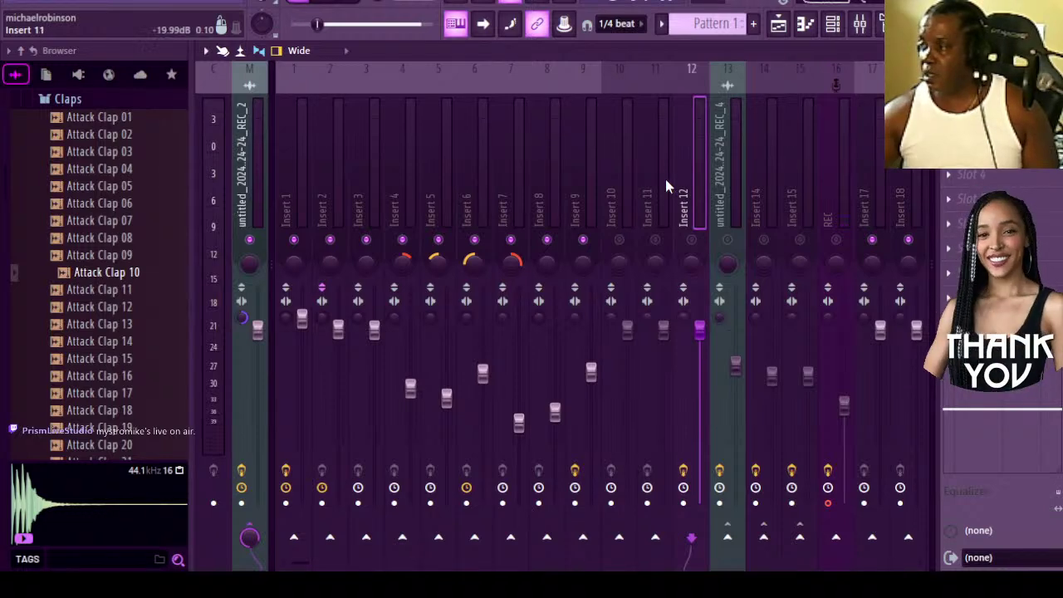
left_click(584, 193)
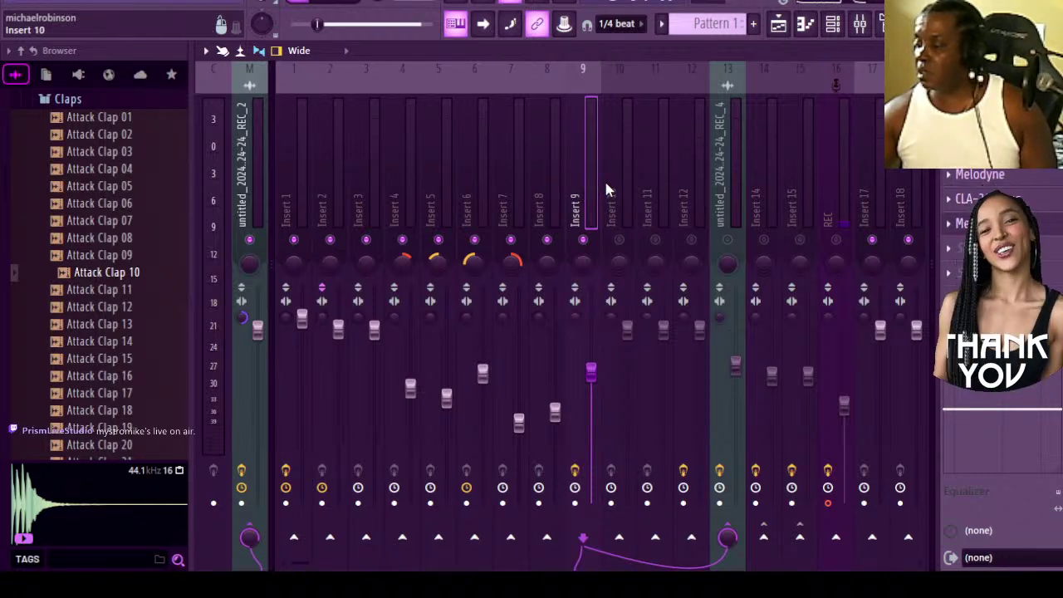
left_click(606, 190)
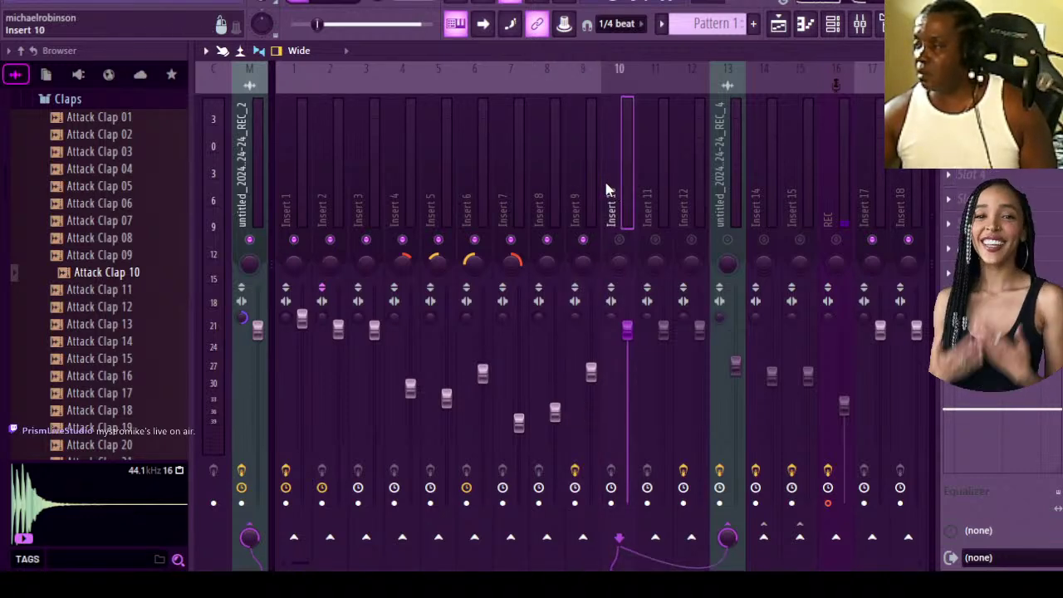
left_click(659, 183)
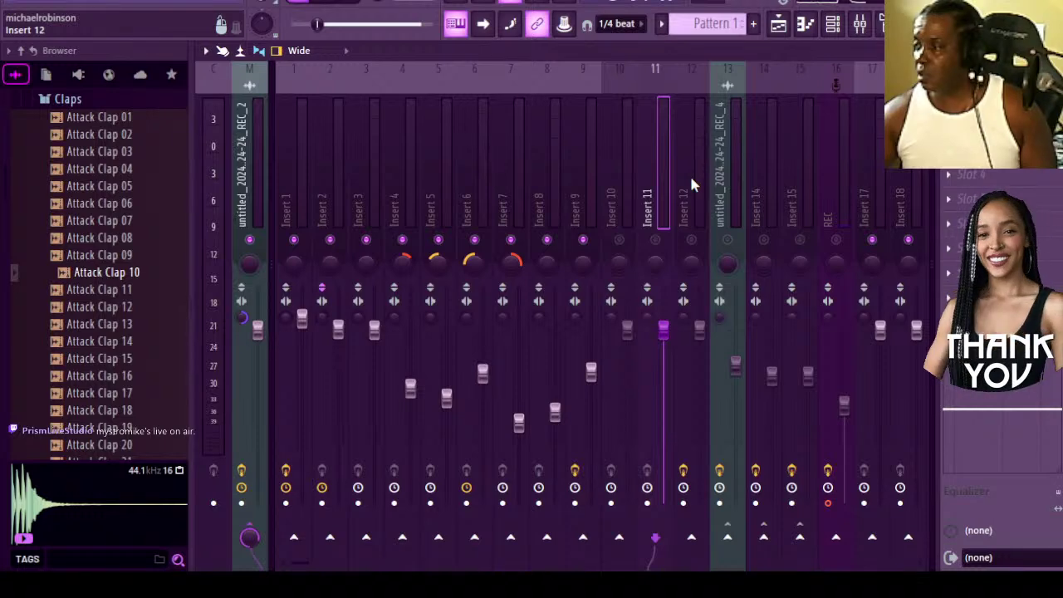
left_click(693, 183)
left_click(724, 185)
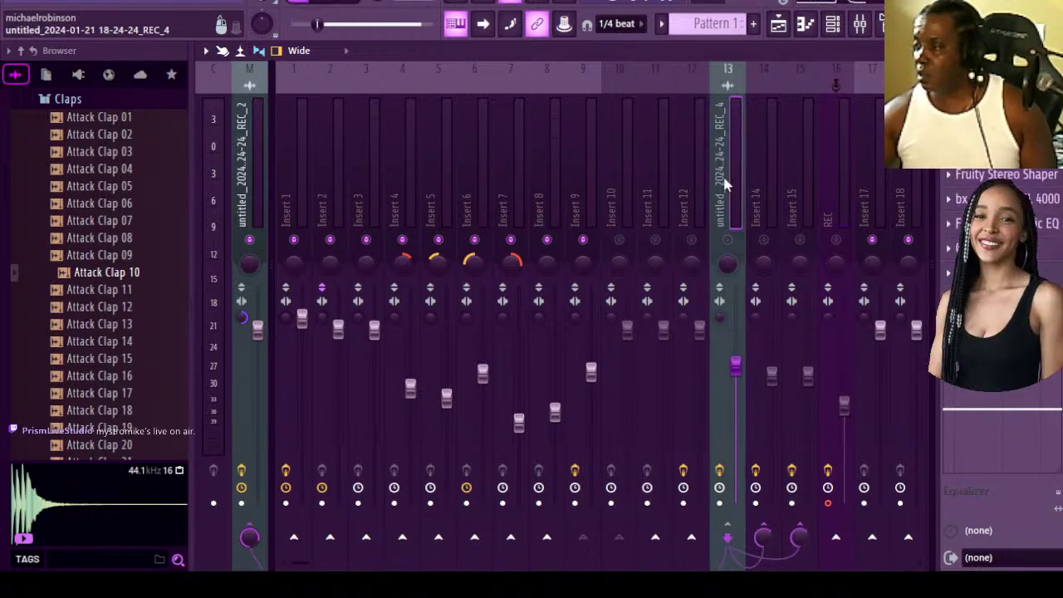
left_click(758, 183)
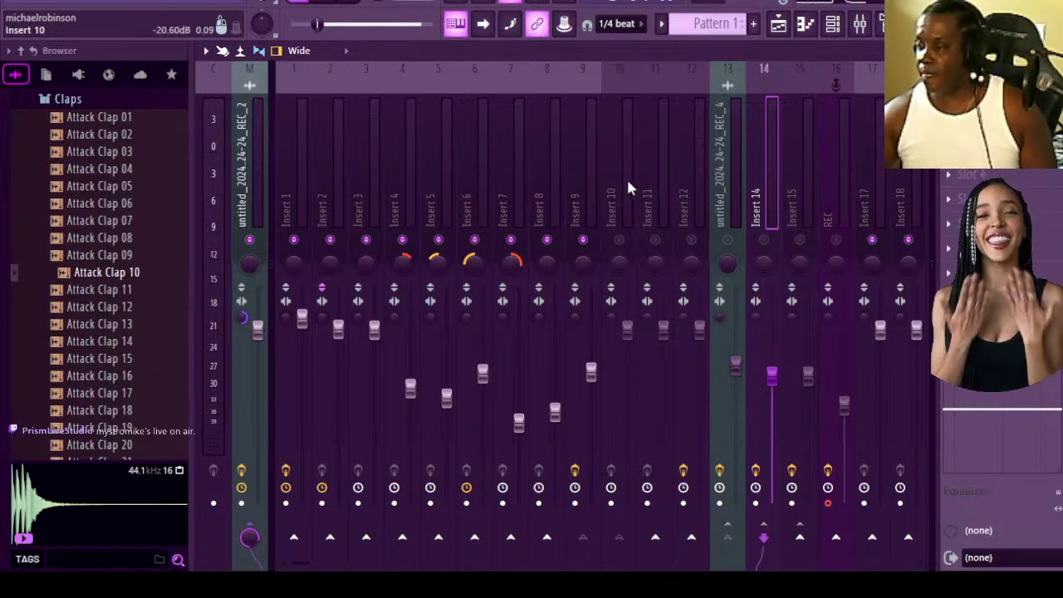
Replace insert 9's send to insert 13 with a send to insert 14.
left_click(570, 199)
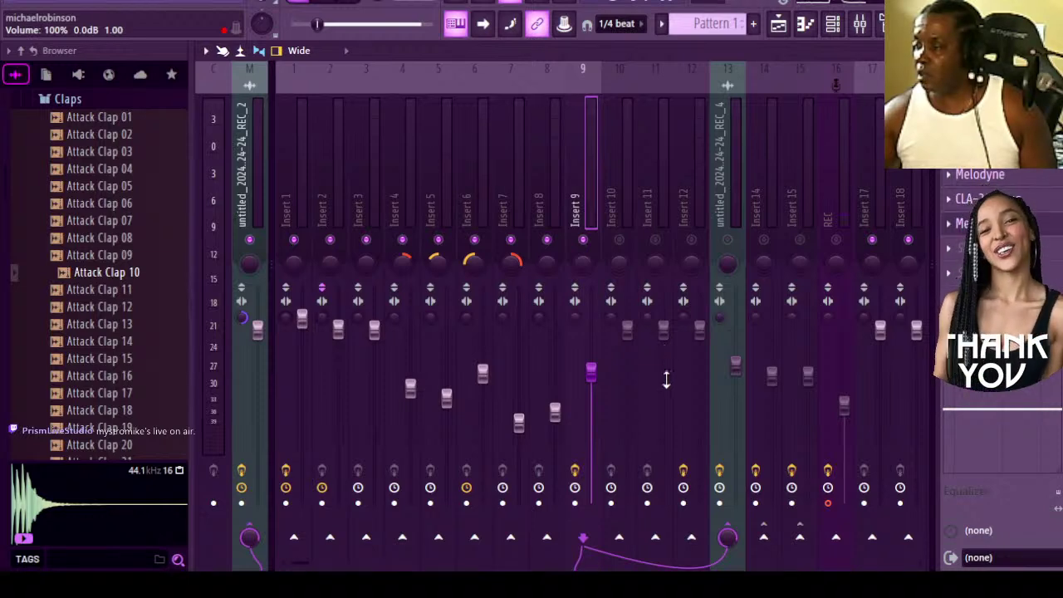
left_click(729, 534)
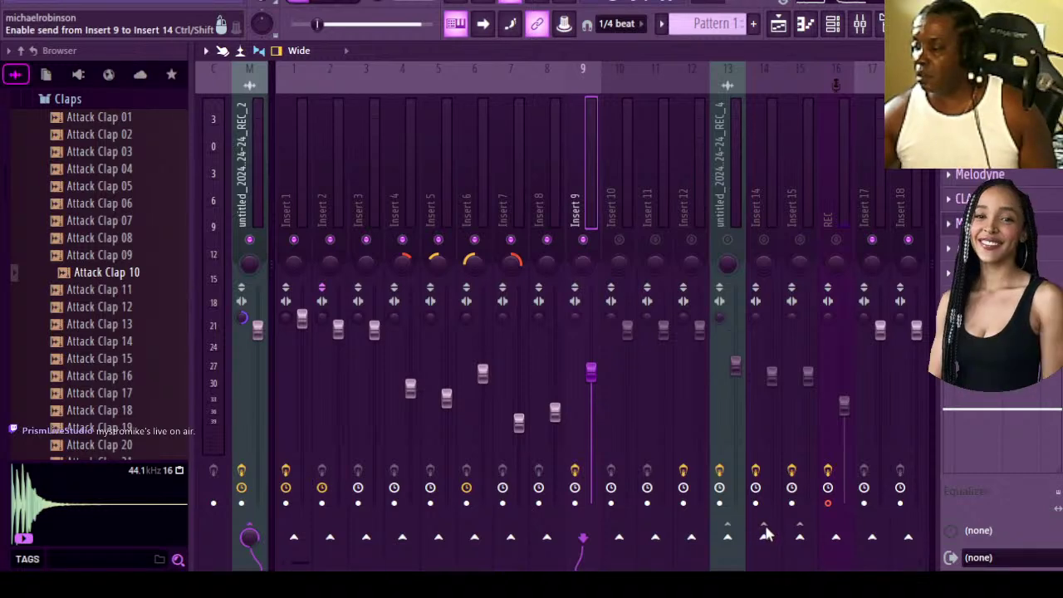
left_click(782, 505)
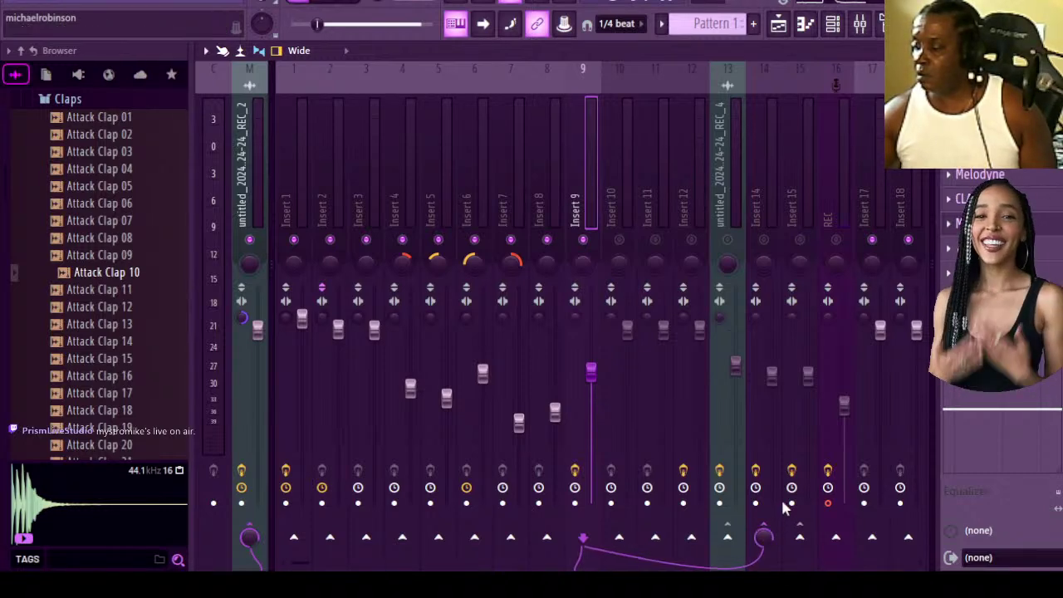
Unmute insert 14, and add a send from insert 9 to insert 15.
left_click(771, 247)
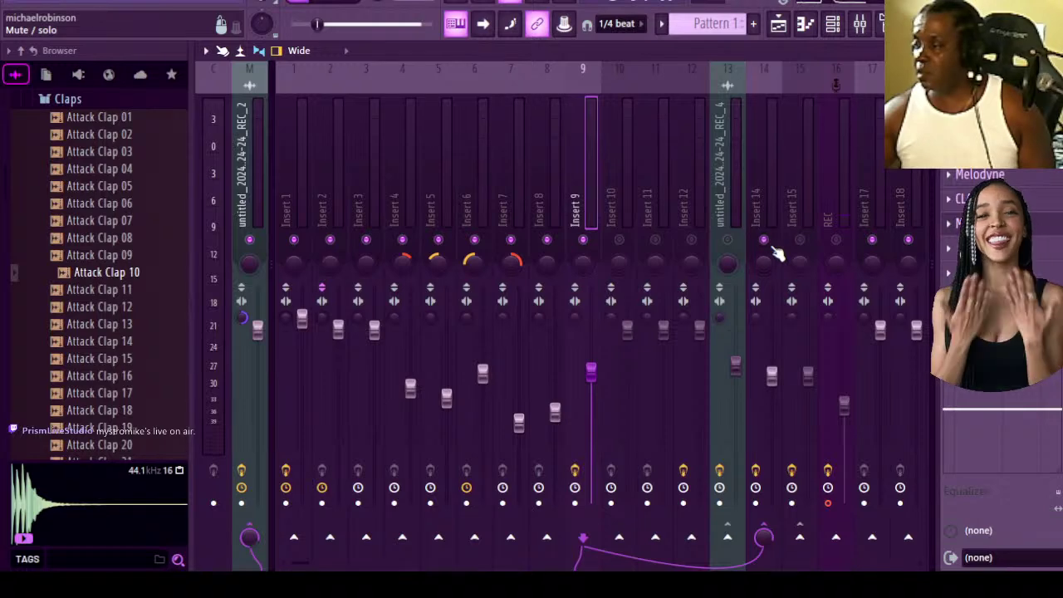
left_click(764, 222)
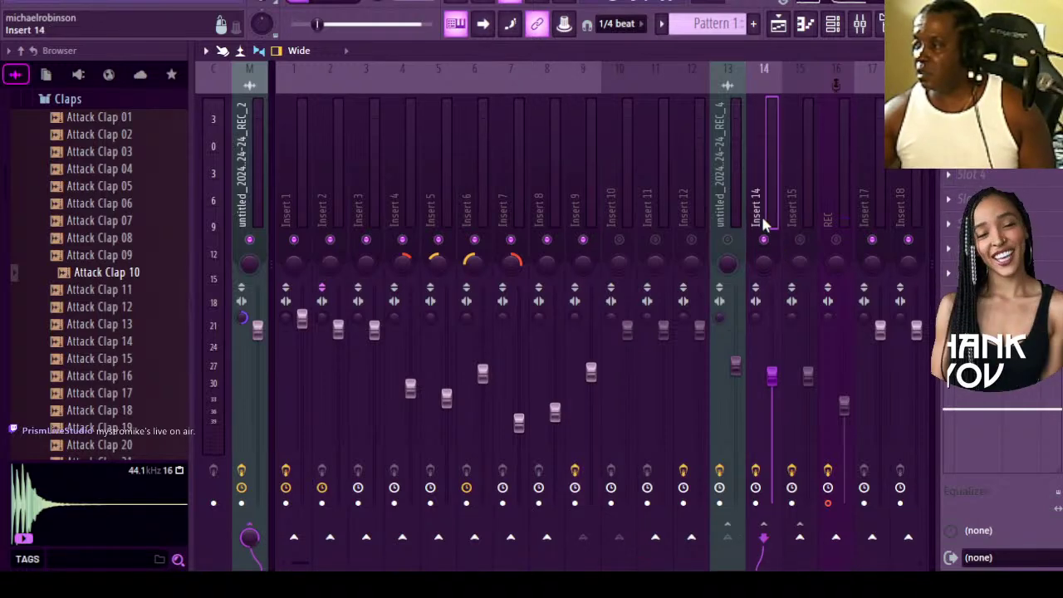
left_click(583, 217)
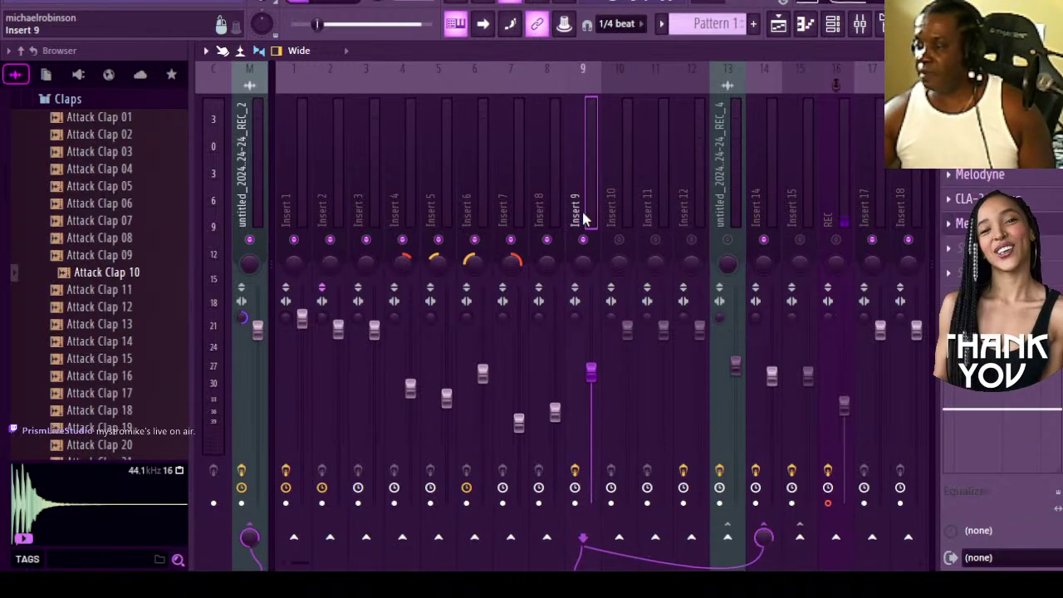
left_click(814, 503)
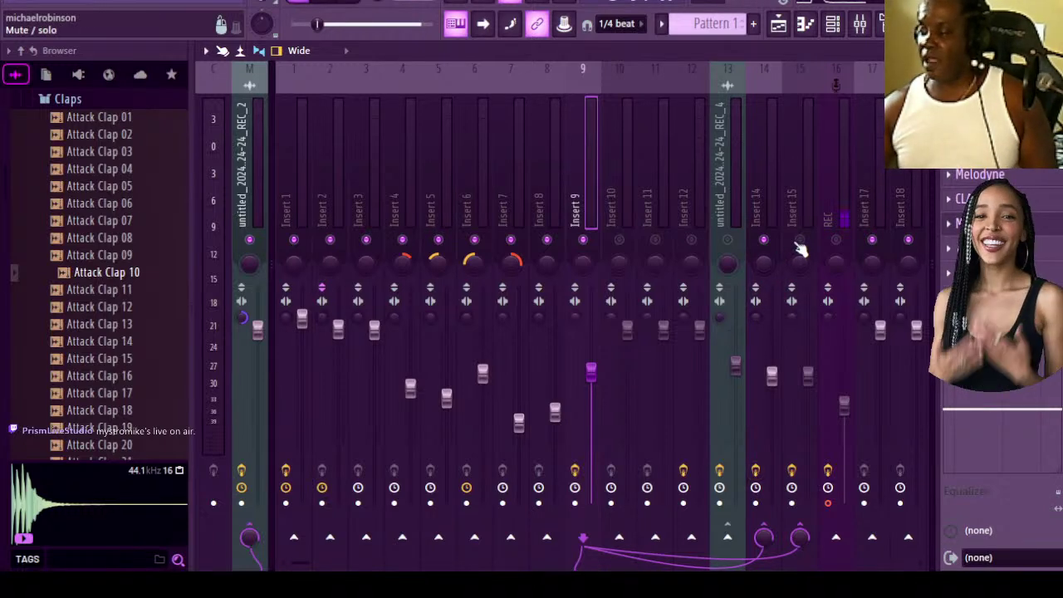
Mute insert 14 and unmute insert 15, raising its volume to 93% (-1.6 dB) while the song plays.
left_click(766, 241)
left_click(798, 241)
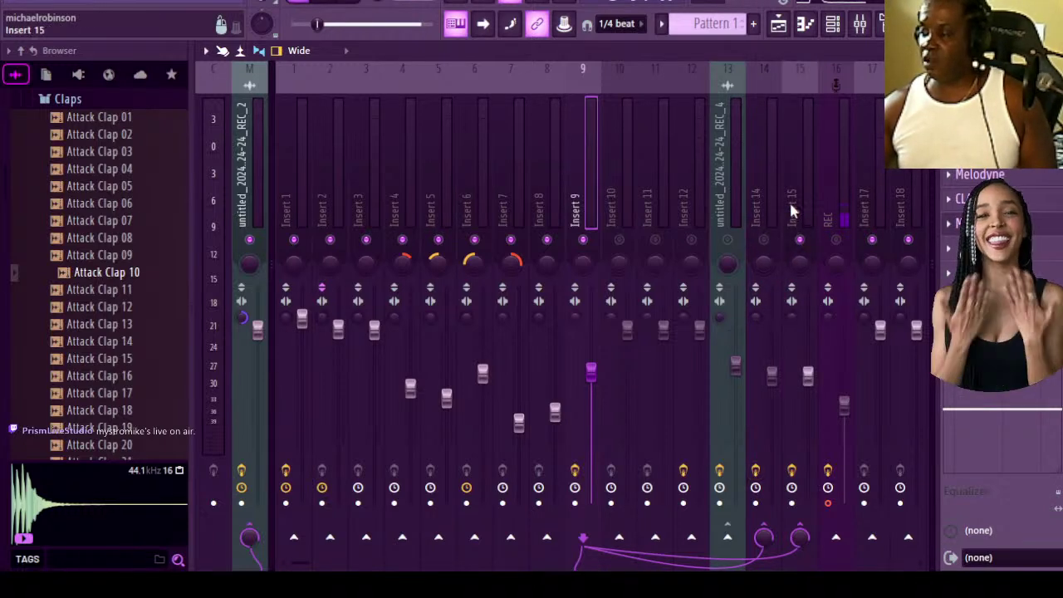
left_click(791, 212)
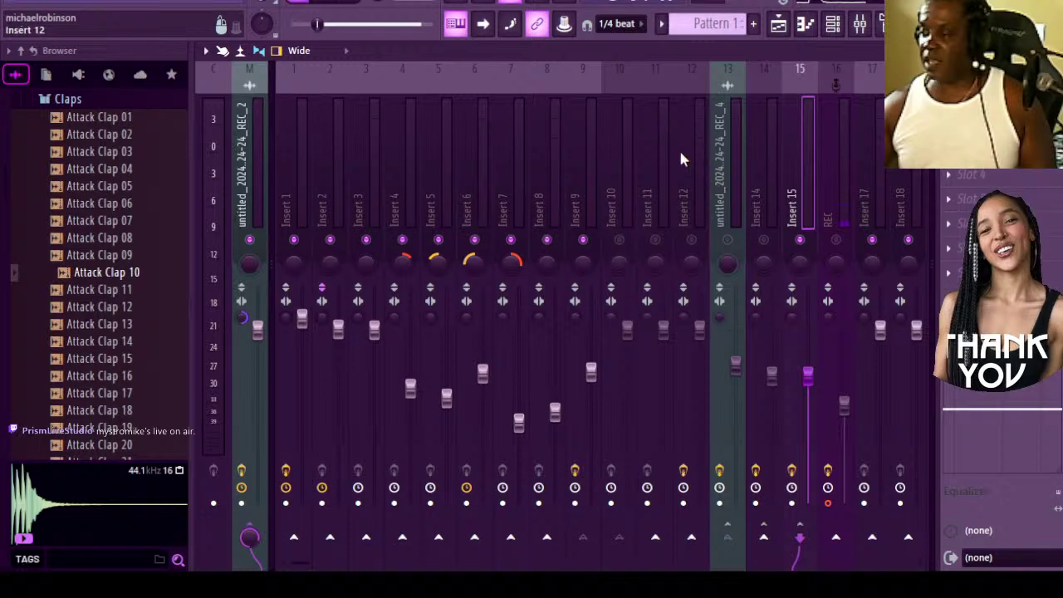
left_click(336, 2)
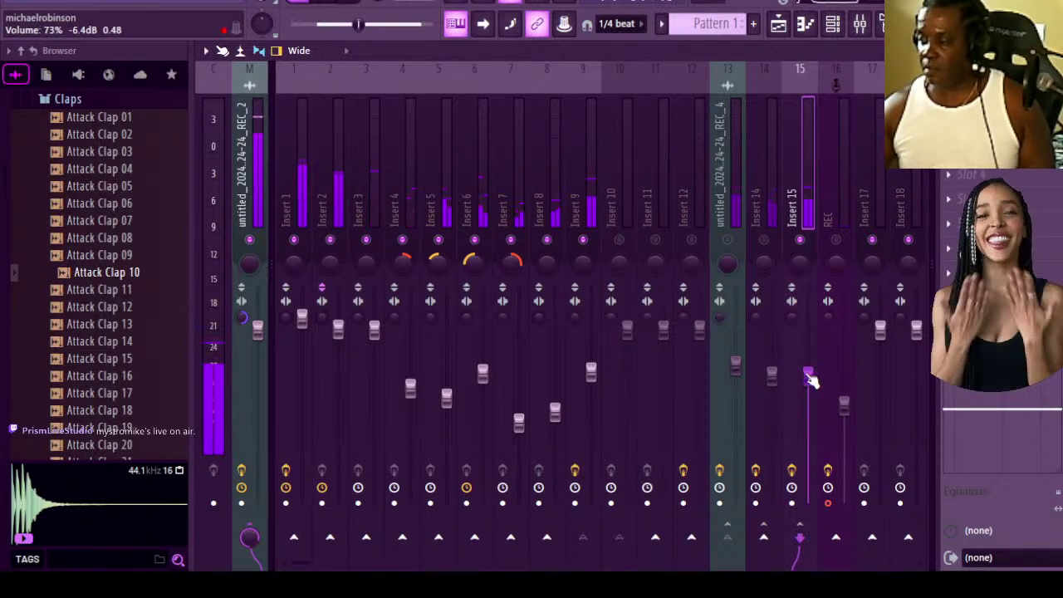
left_click_drag(810, 375, 810, 340)
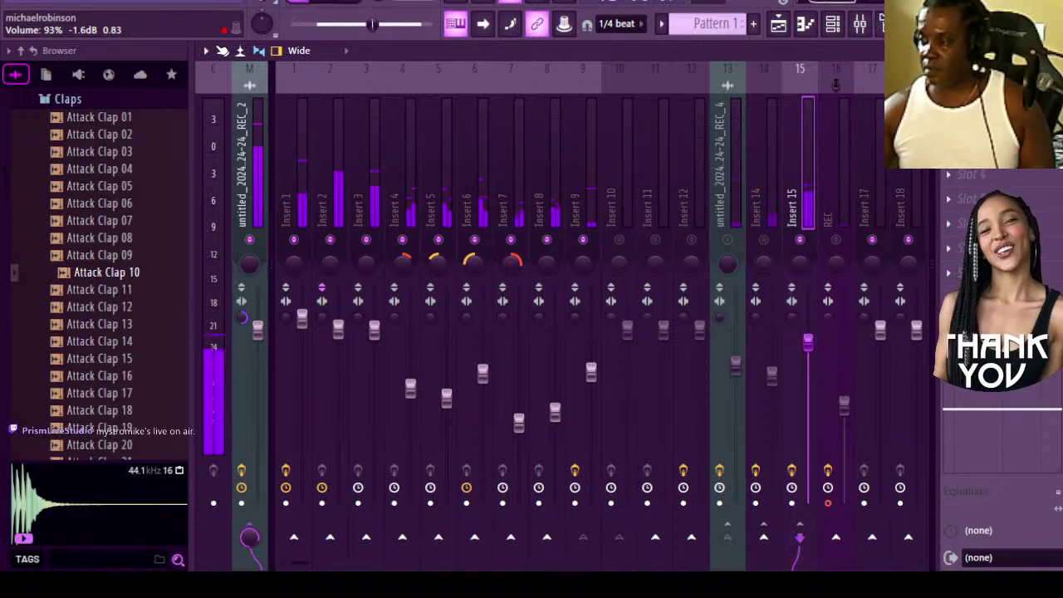
Reduce the feedback volume in insert 15's Fruity Delay 2 to well below 50% during playback, and close the plugin.
left_click(972, 177)
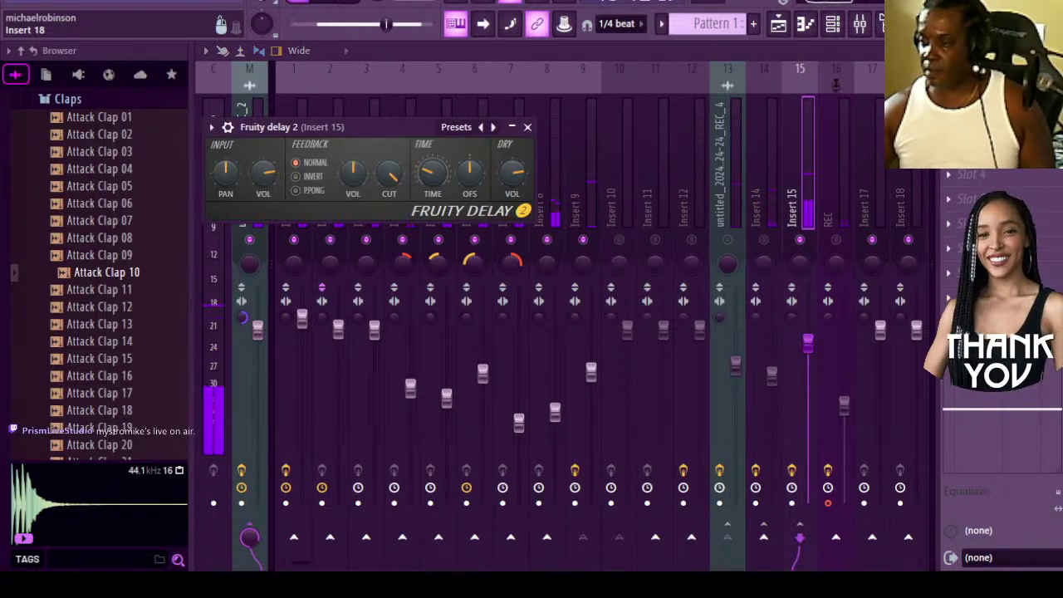
left_click(359, 7)
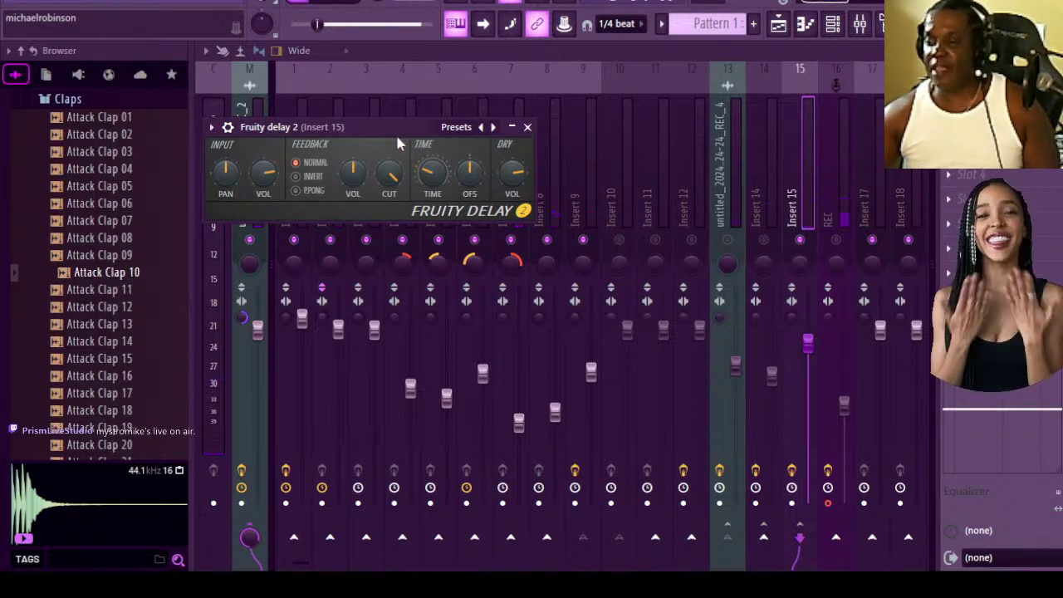
left_click_drag(395, 132, 498, 118)
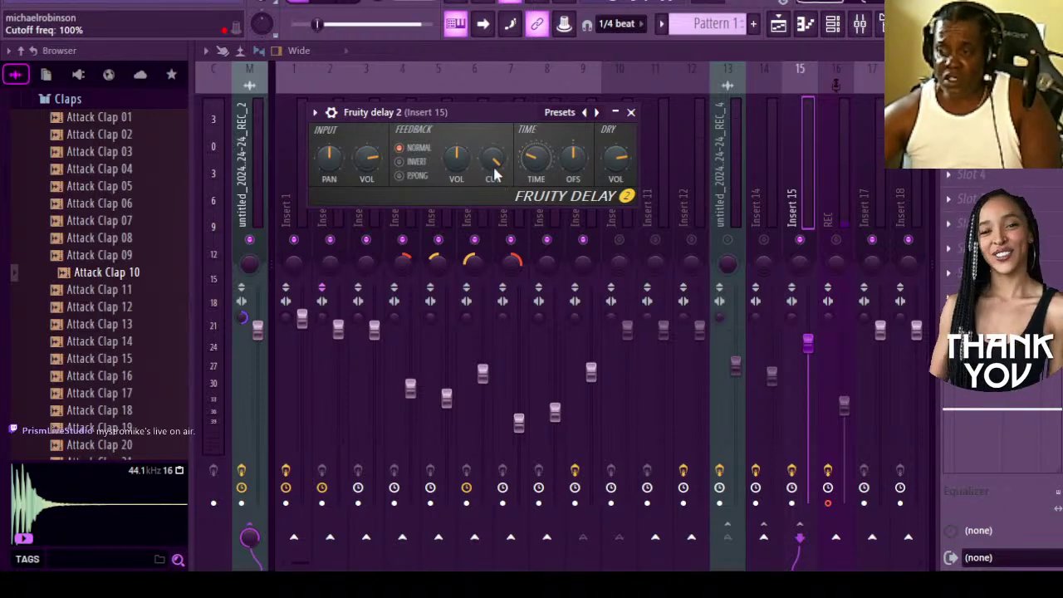
left_click_drag(495, 172, 495, 171)
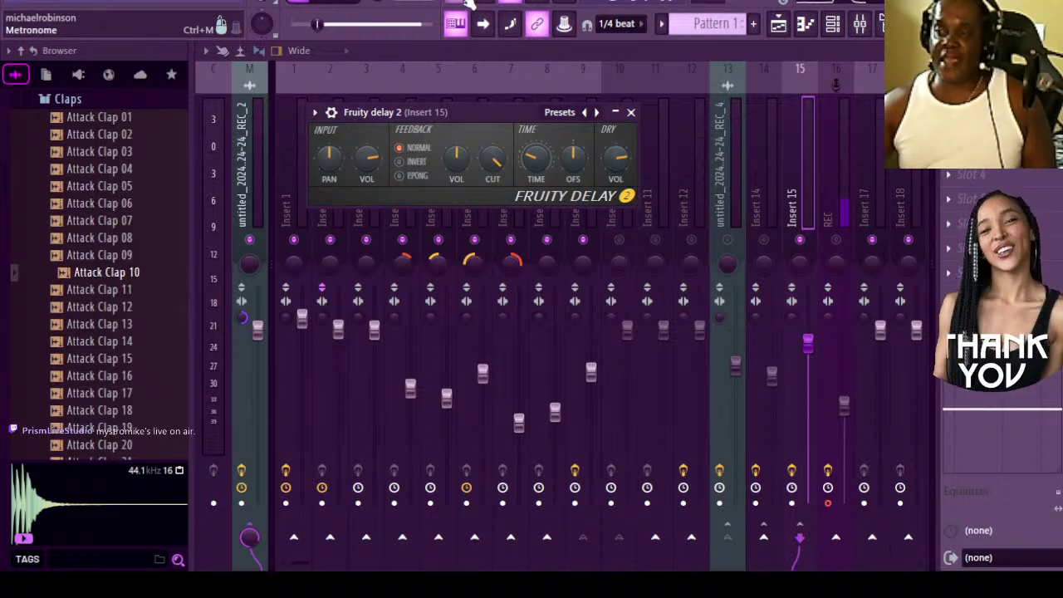
left_click(330, 4)
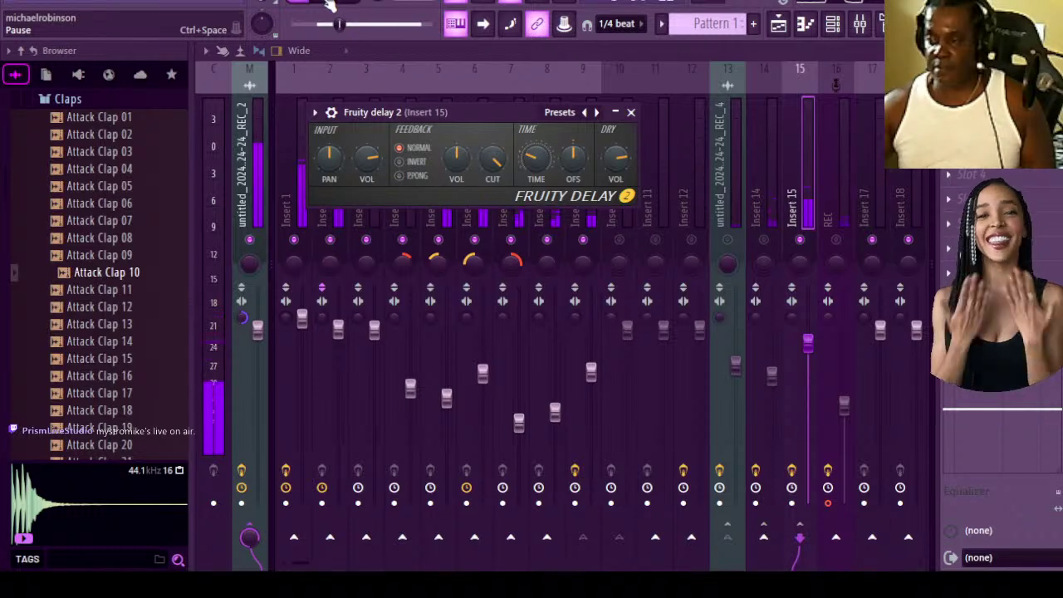
scroll(378, 24, "up", 2)
scroll(378, 23, "up", 2)
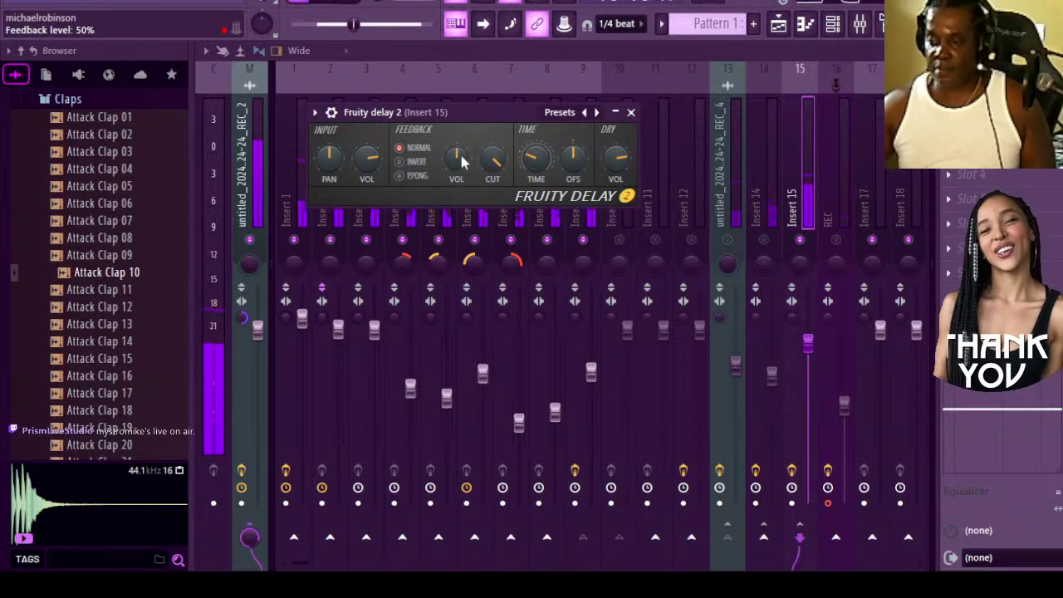
left_click_drag(462, 156, 462, 173)
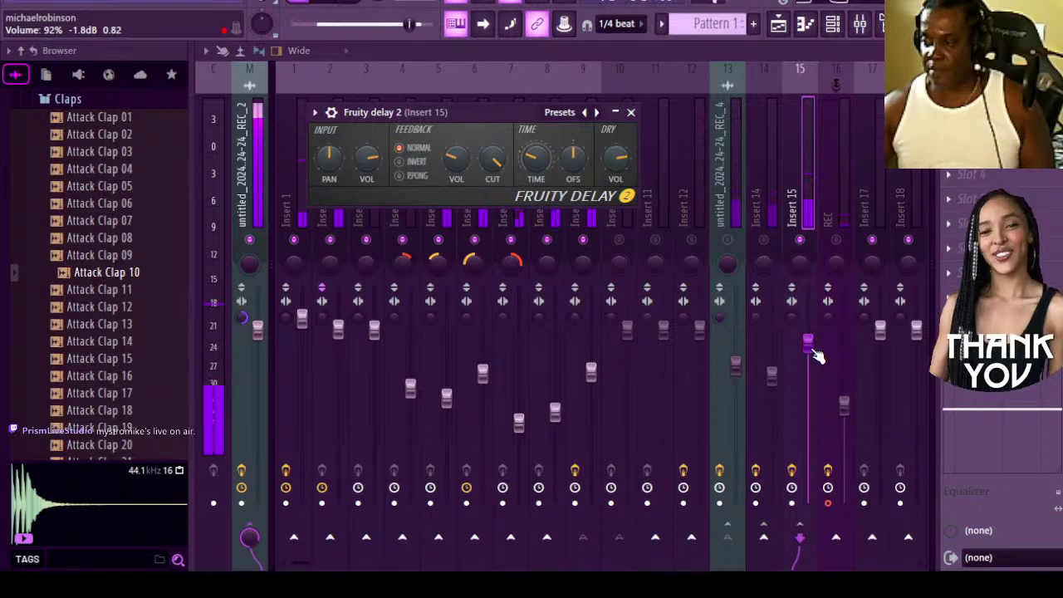
key("Escape")
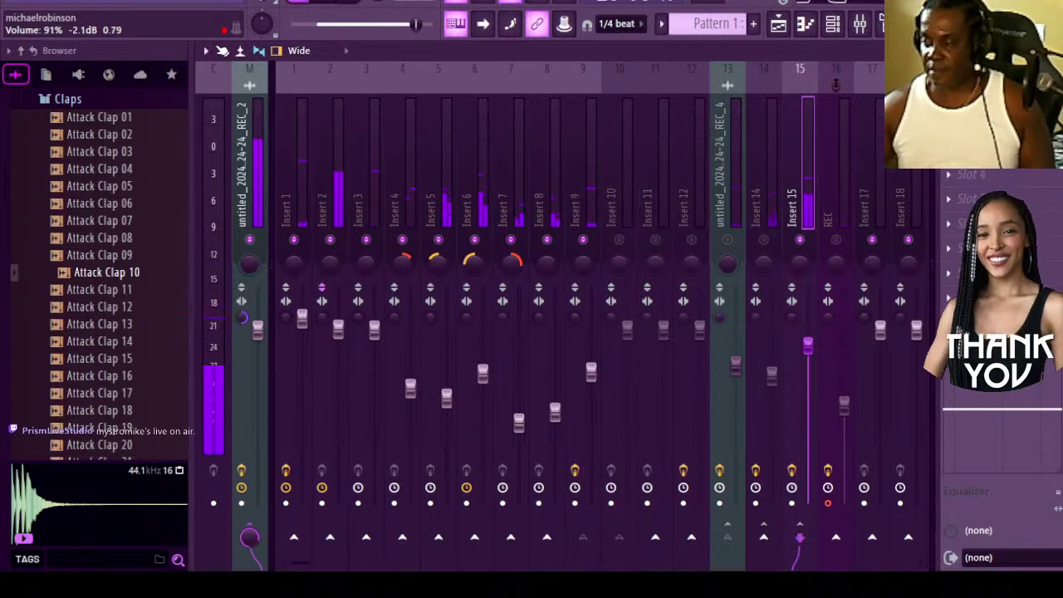
Lower insert 15's volume slightly and reduce insert 9's send level to insert 15 to about 82%.
left_click_drag(808, 343, 809, 357)
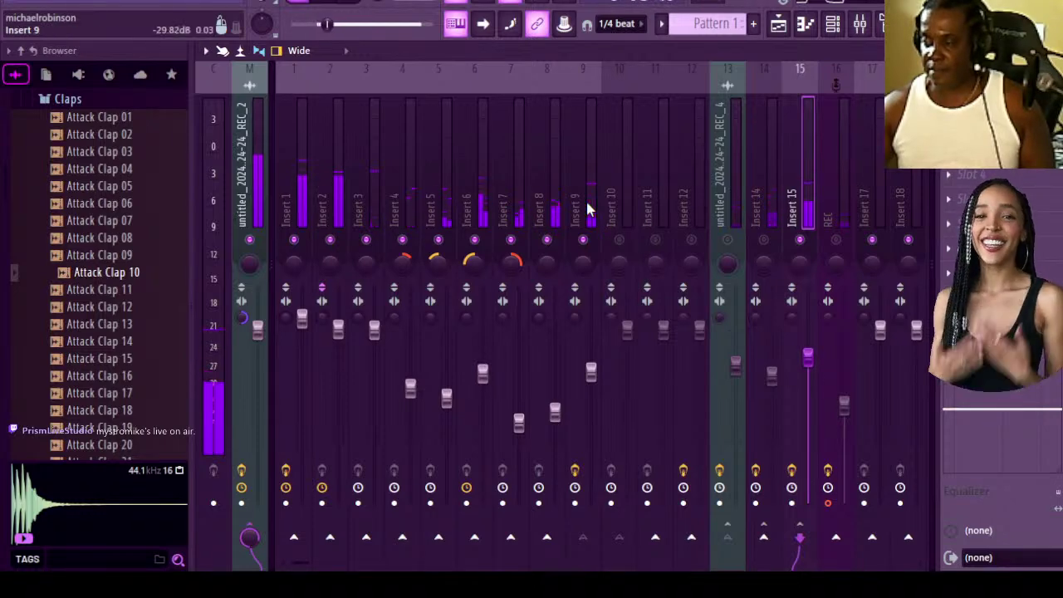
left_click(587, 210)
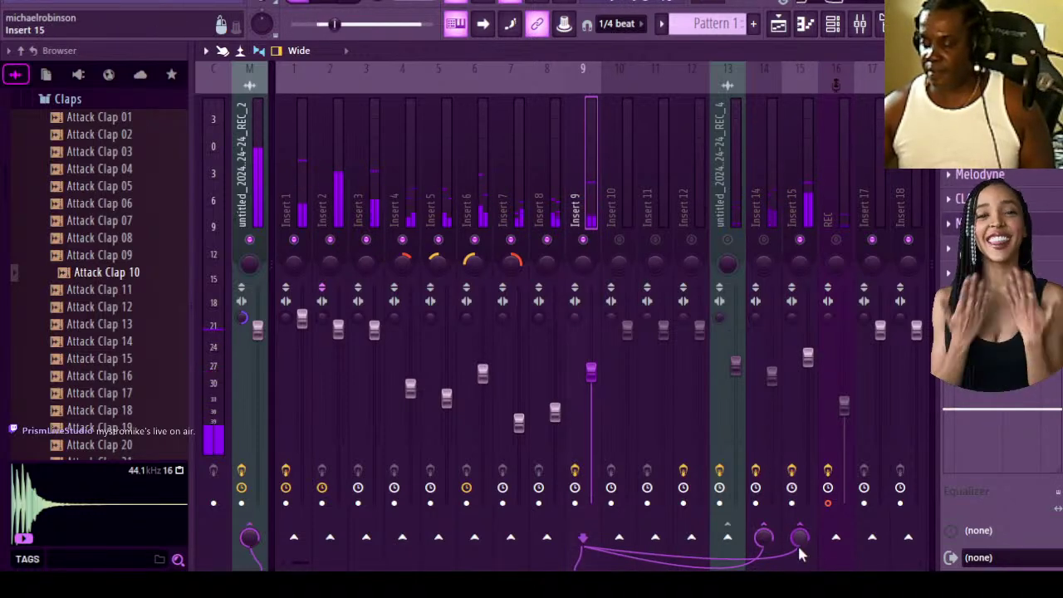
scroll(800, 537, "down", 2)
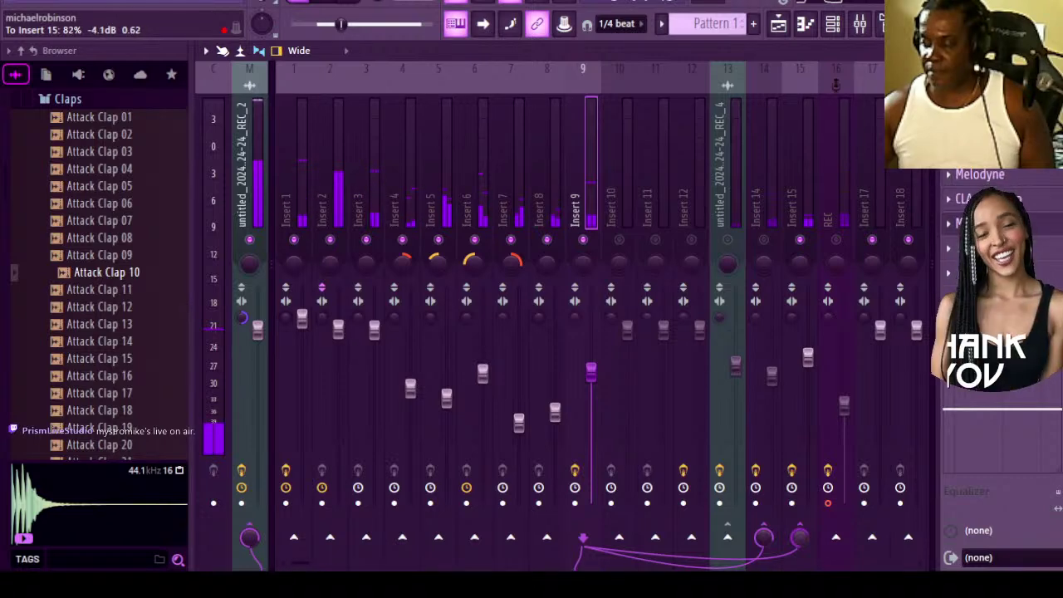
scroll(800, 537, "down", 1)
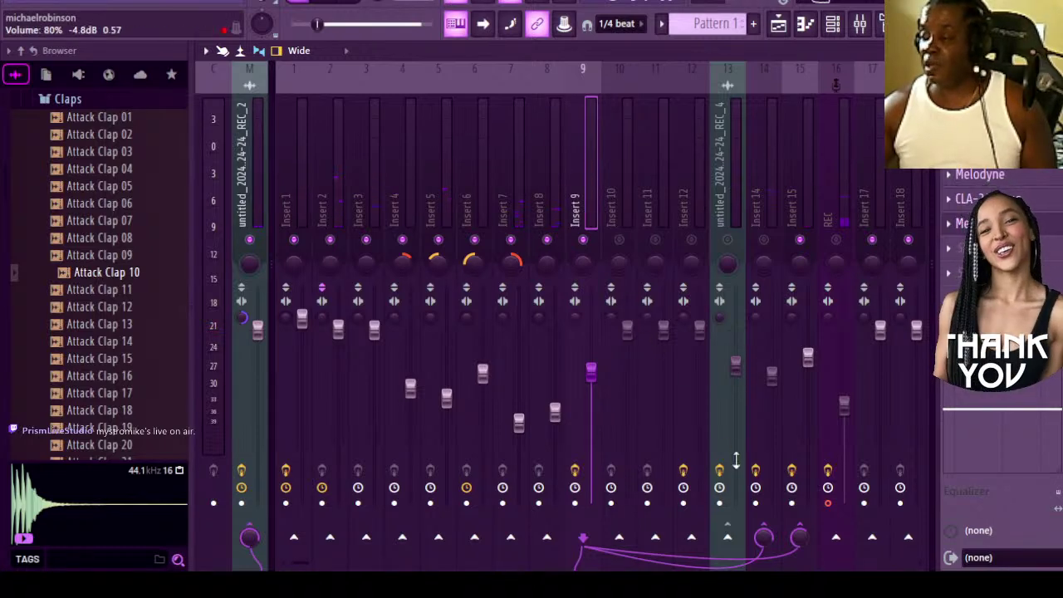
Mute insert 15 and unmute insert 14, raising its volume slightly while the song plays.
left_click(799, 241)
left_click(774, 242)
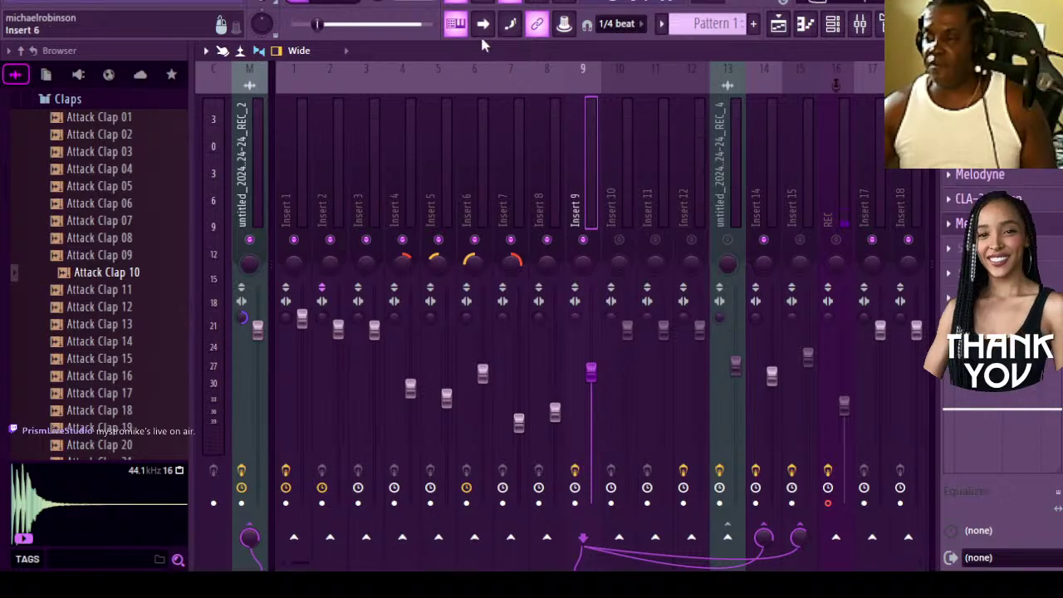
left_click(336, 2)
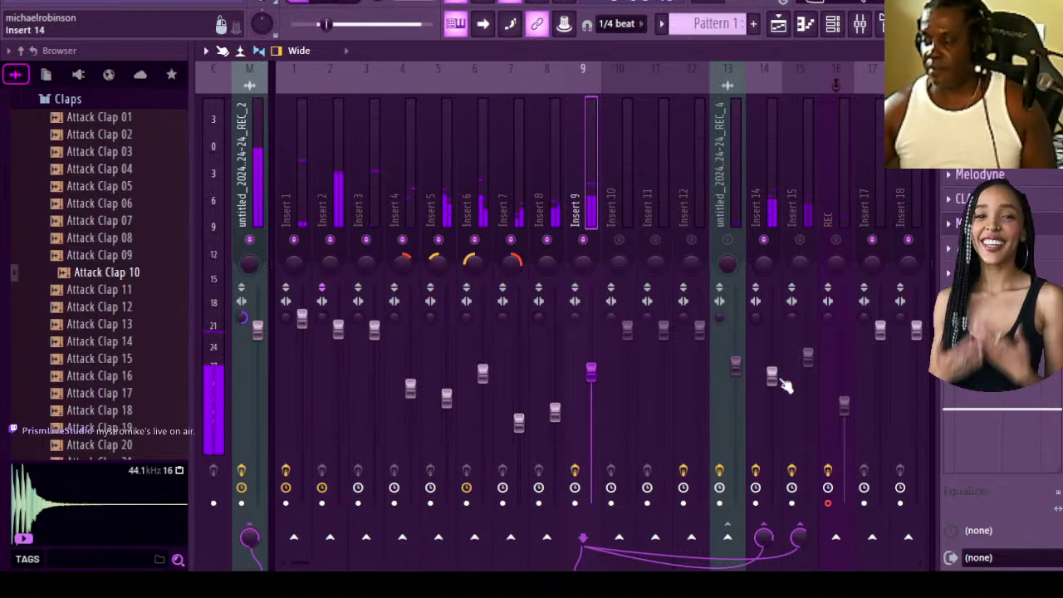
left_click_drag(774, 378, 772, 353)
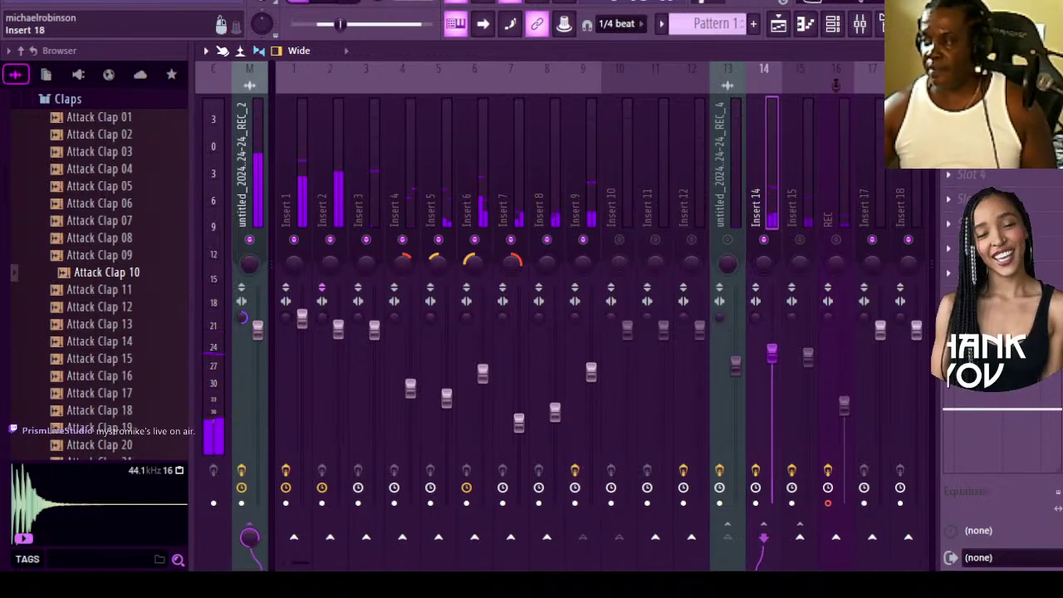
Lower the dry level slightly in insert 14's Fruity Reeverb 2 and close the plugin.
left_click(981, 103)
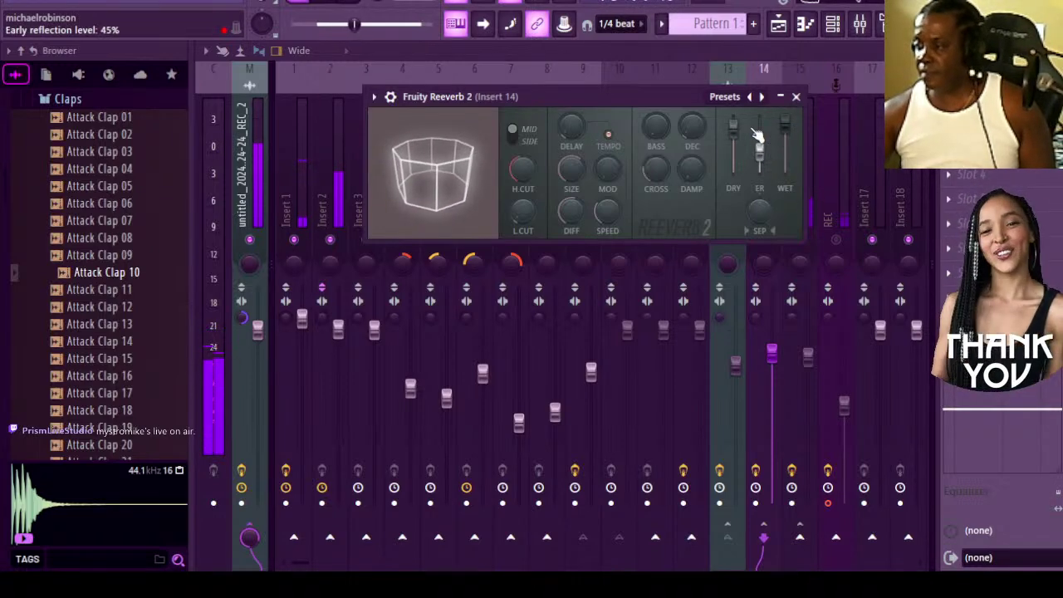
left_click_drag(733, 127, 733, 135)
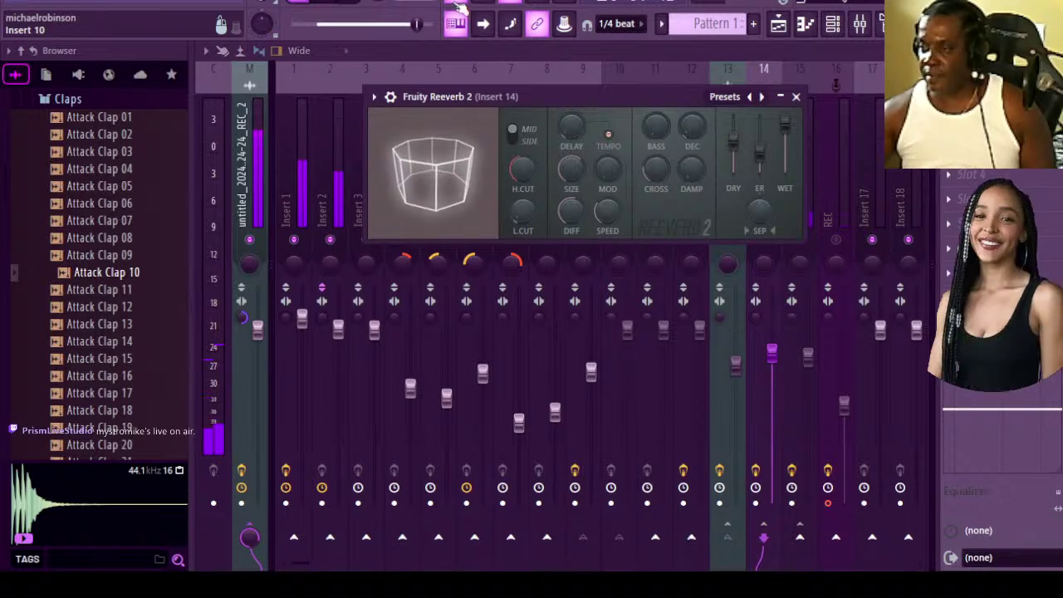
left_click(796, 97)
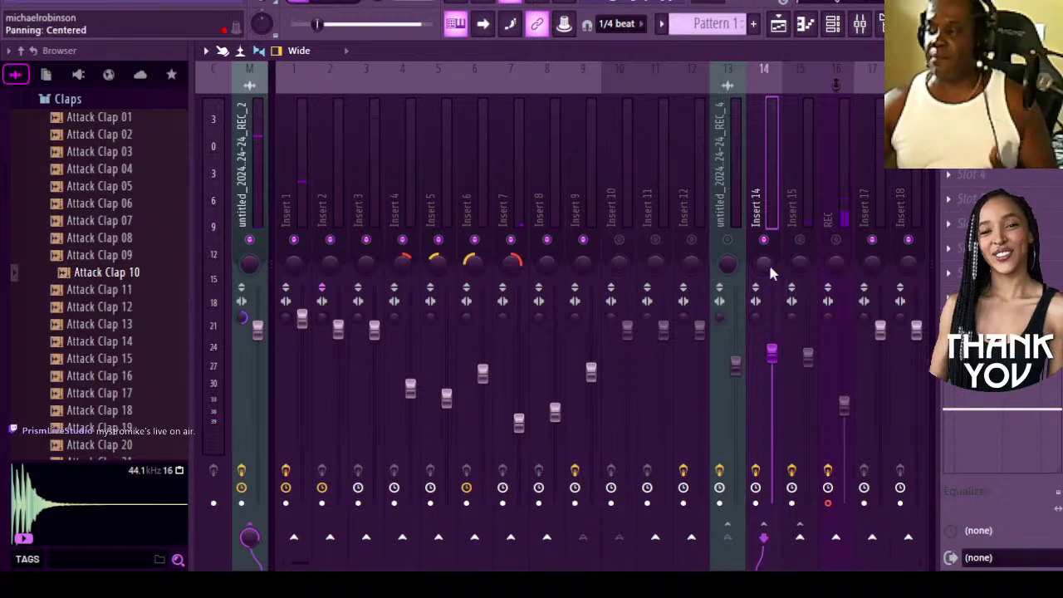
Unmute insert 15 and play back the song to hear the delay and reverb sends together.
left_click(799, 241)
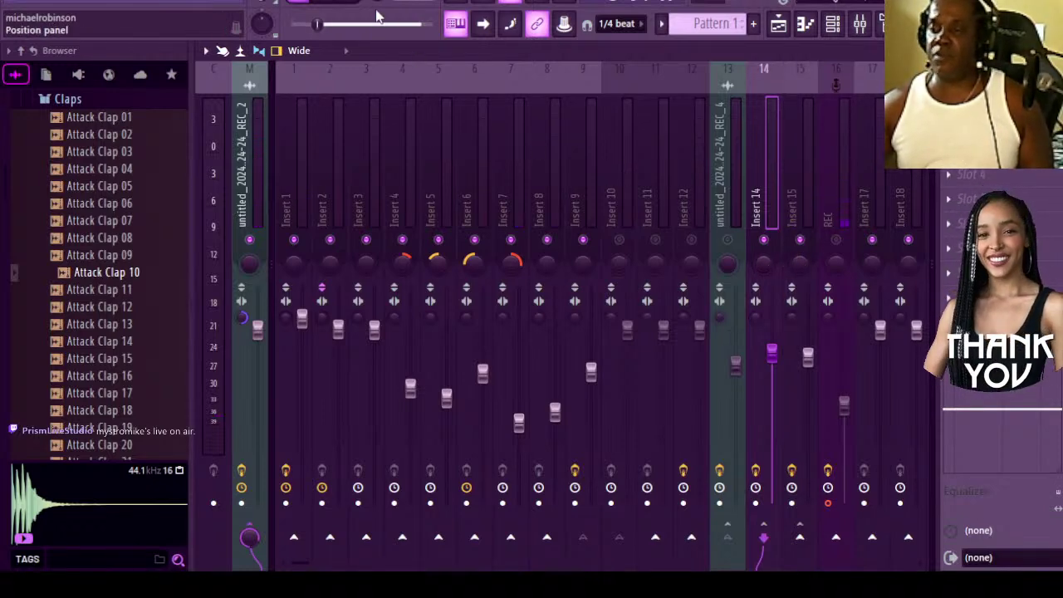
left_click(333, 5)
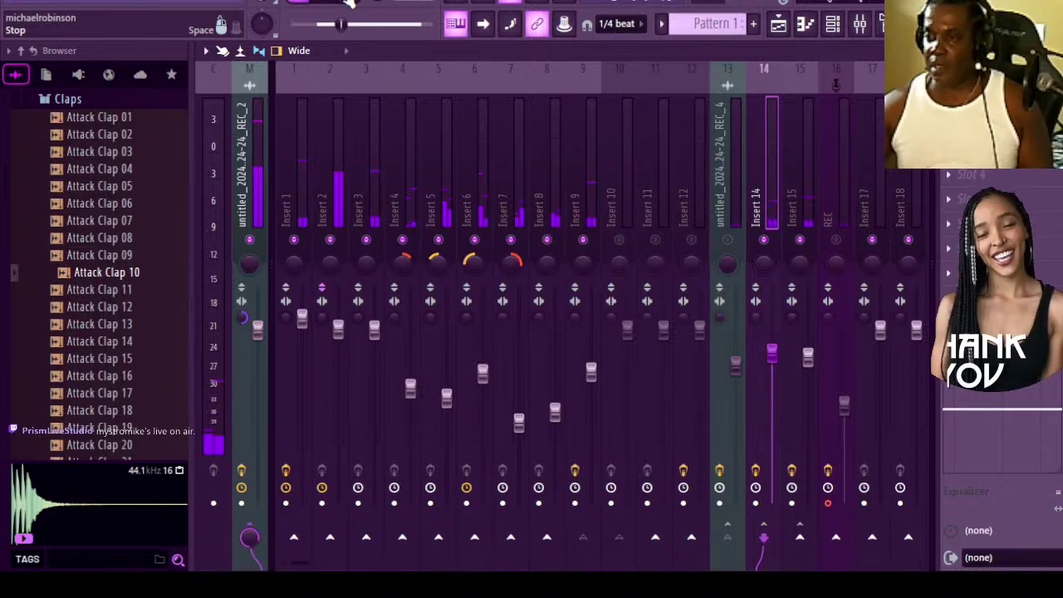
left_click(349, 2)
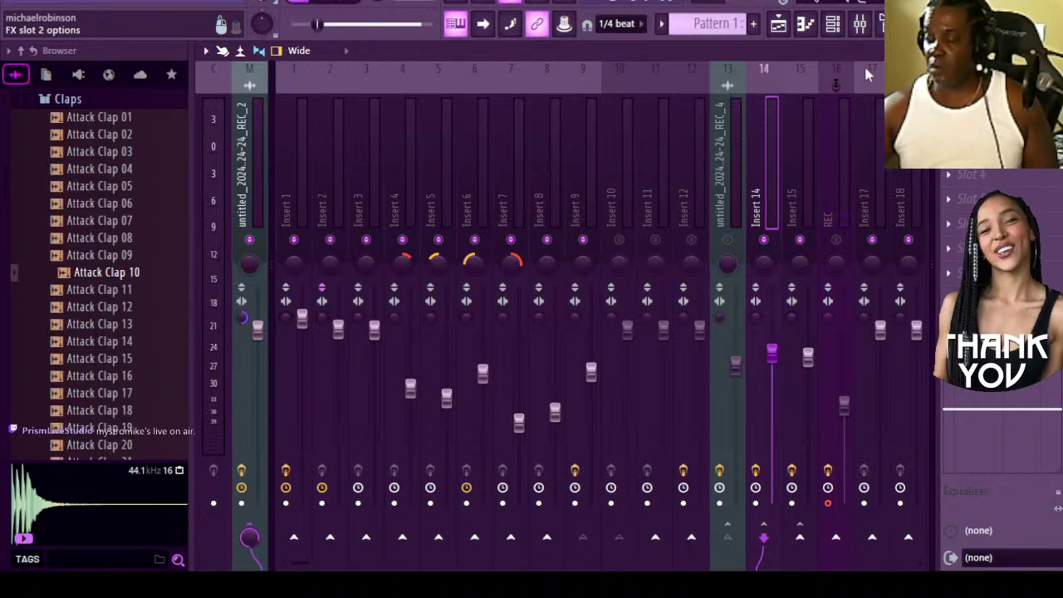
In insert 14's Fruity parametric EQ 2, high-pass band 1 just under 200 Hz and low-pass band 7 between 5 and 10 kHz.
left_click(981, 127)
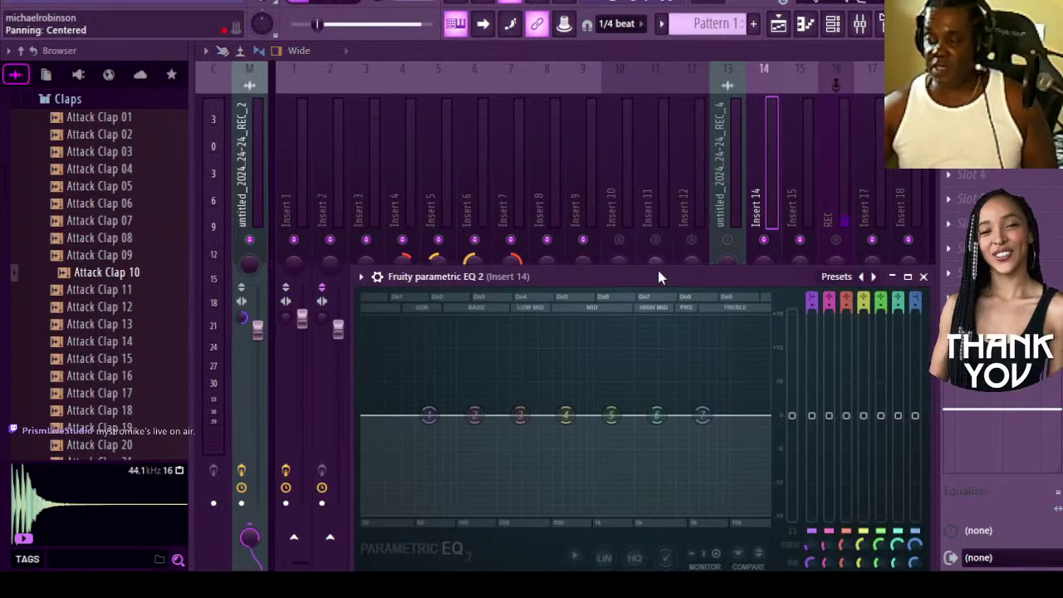
left_click_drag(650, 276, 651, 141)
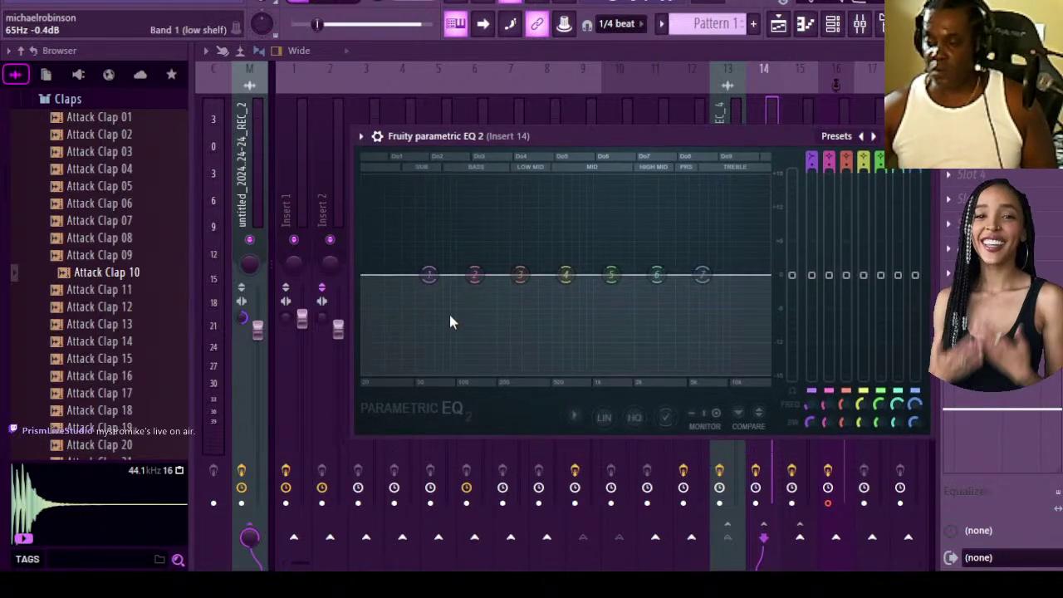
scroll(494, 356, "down", 2)
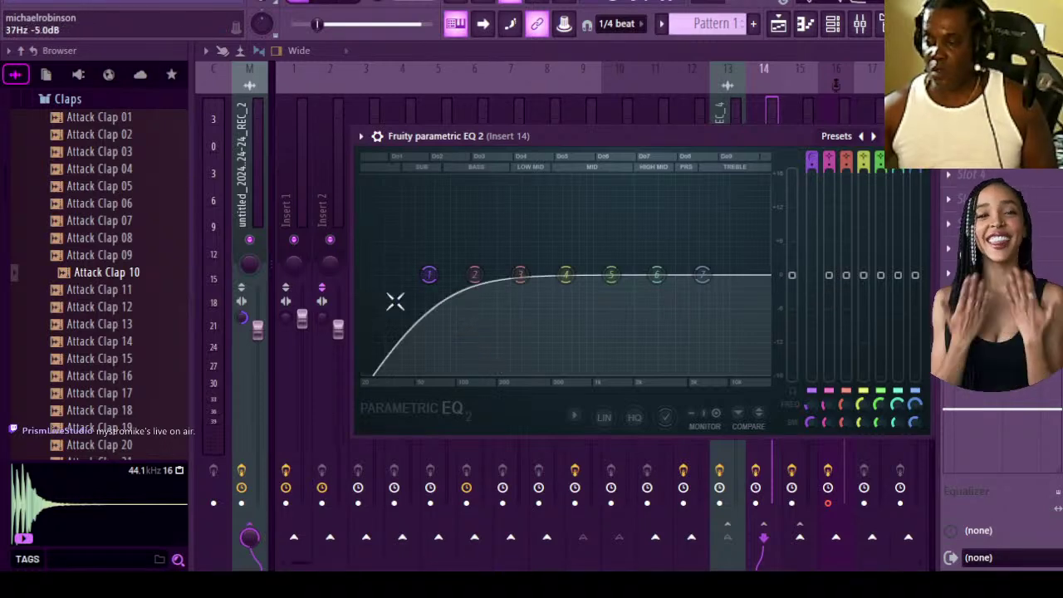
left_click_drag(427, 273, 496, 274)
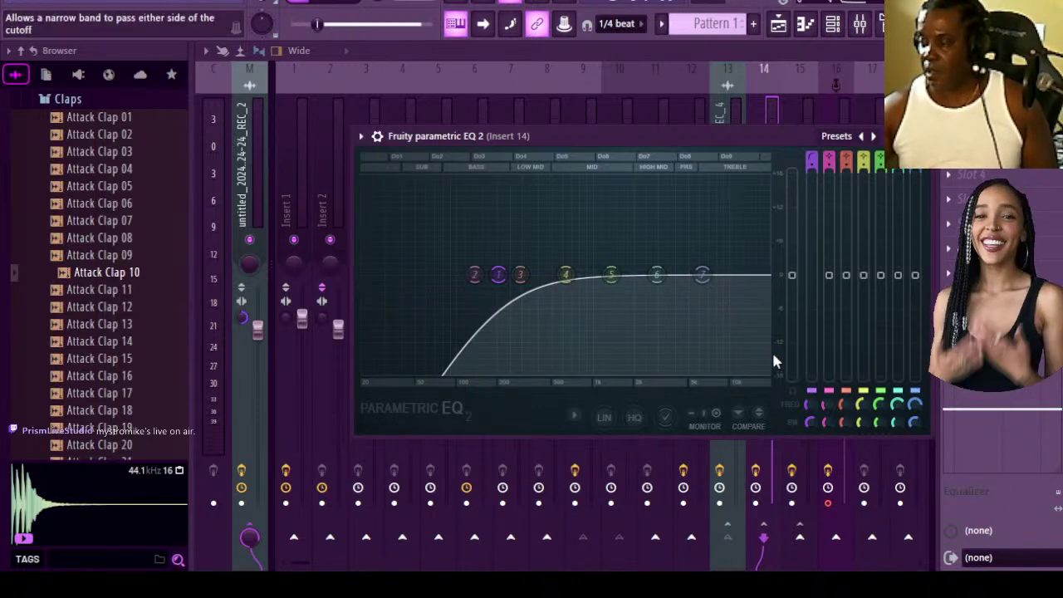
mouse_move(702, 275)
left_mouse_down()
mouse_move(738, 320)
mouse_move(704, 275)
mouse_move(720, 279)
left_mouse_up()
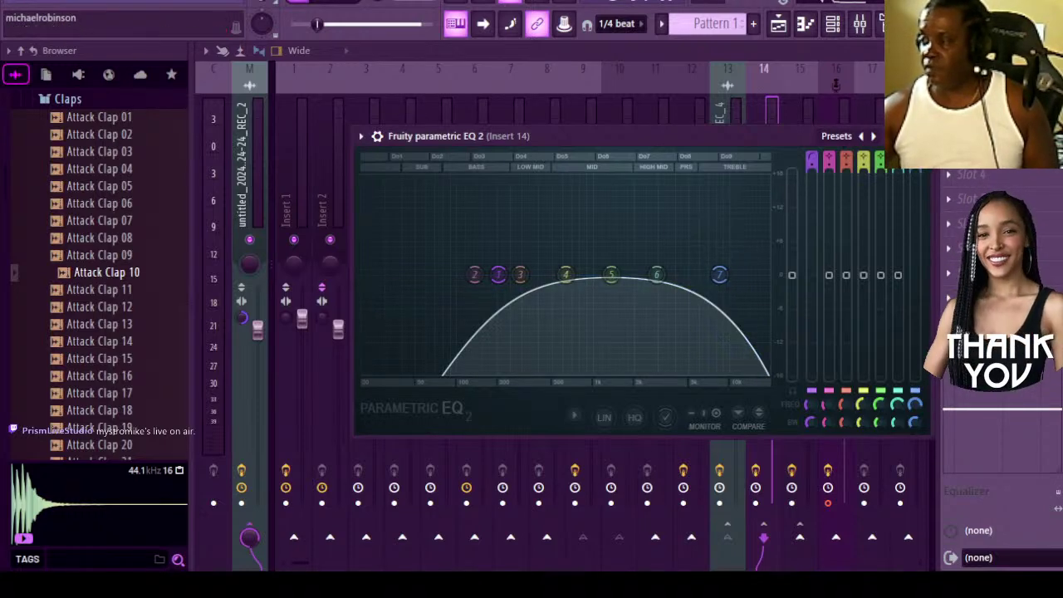
left_click(918, 135)
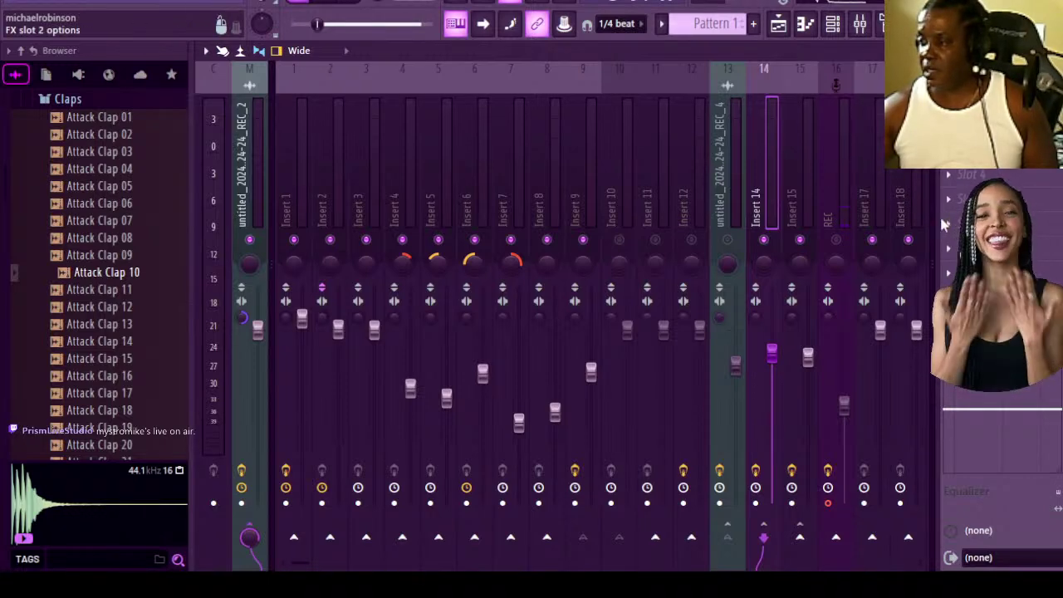
Copy insert 14's Fruity parametric EQ 2 with its high-pass and low-pass curve onto insert 15 and close the plugin.
left_click_drag(947, 207, 809, 199)
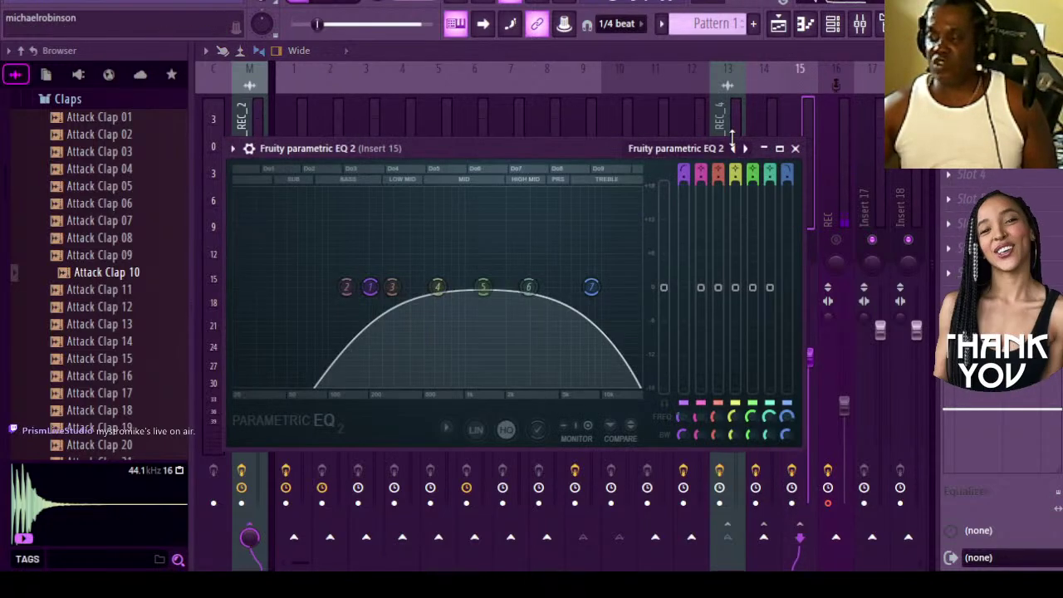
left_click(795, 148)
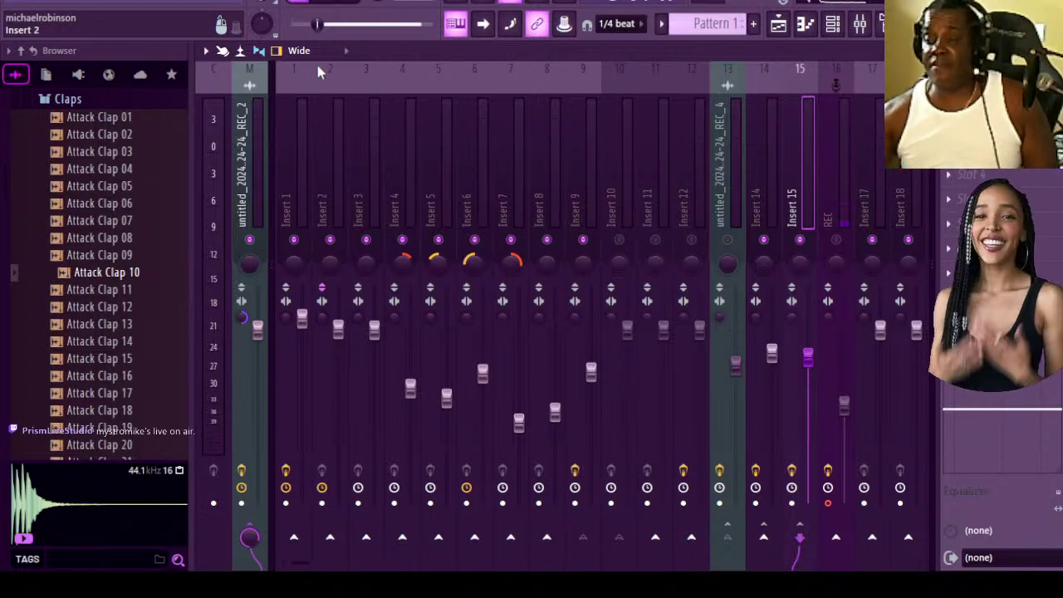
Play back the song, lower the volumes of inserts 14 and 15 slightly, and stop playback.
left_click(329, 5)
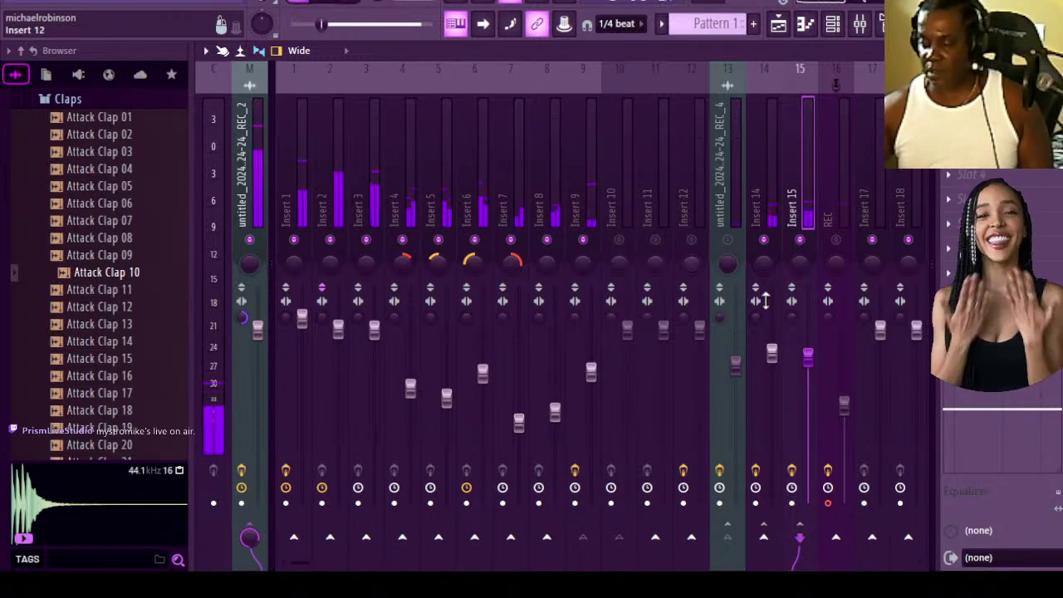
left_click(772, 354)
left_click_drag(771, 363, 772, 365)
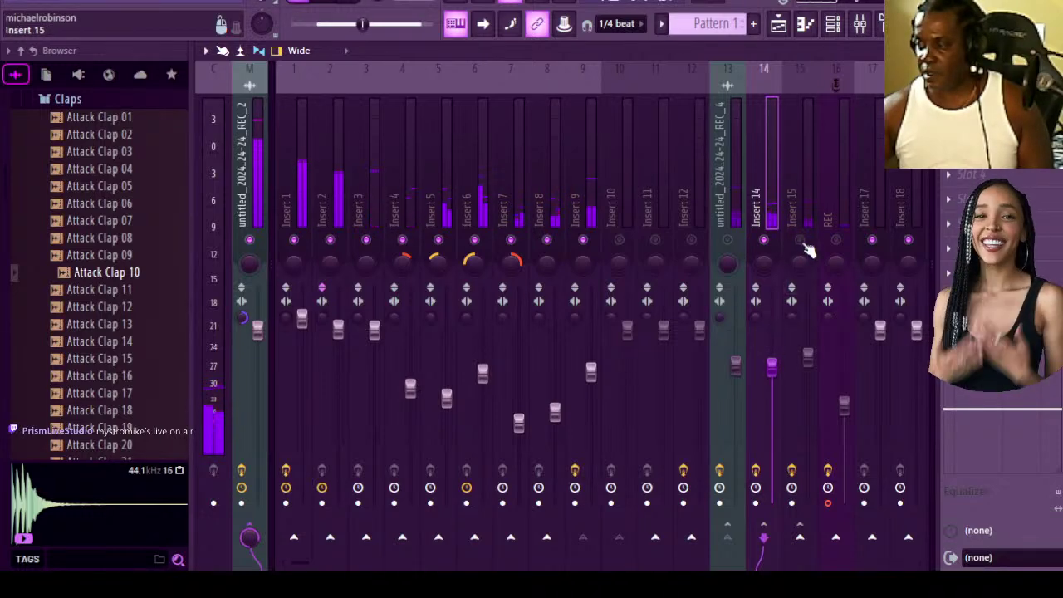
left_click_drag(809, 357, 809, 370)
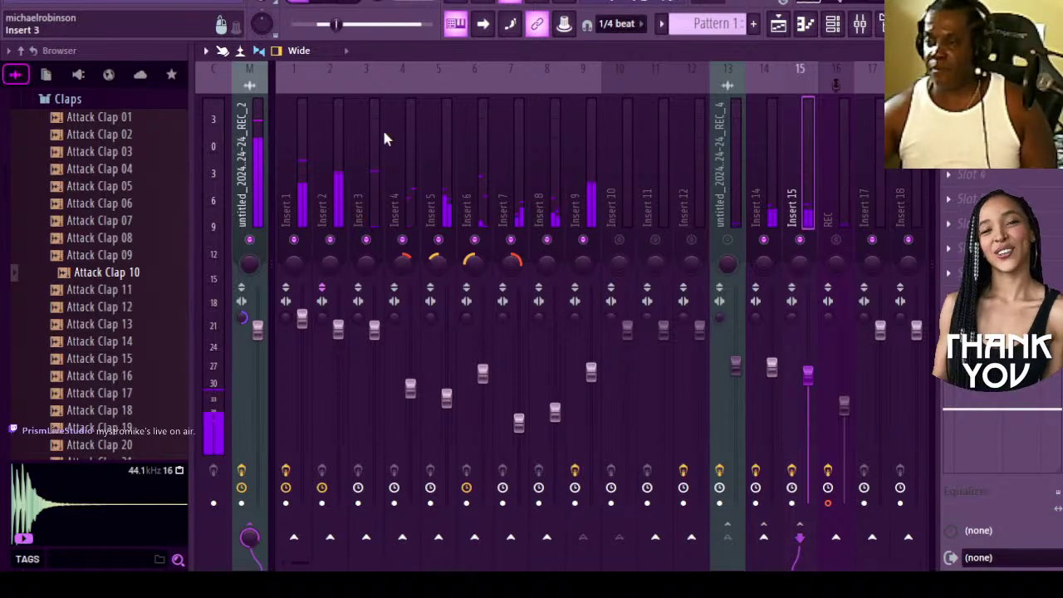
left_click(357, 4)
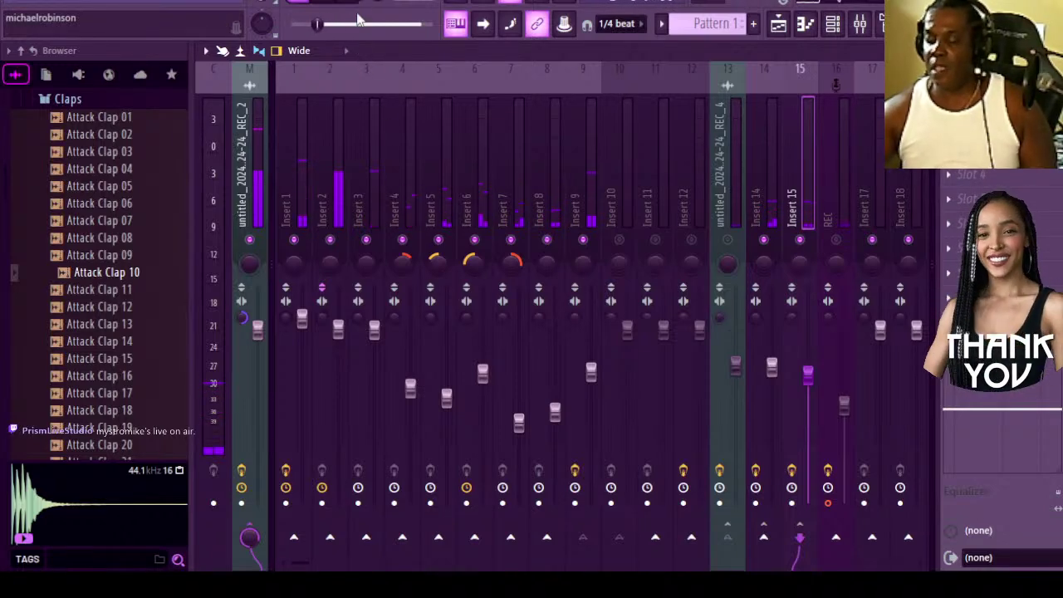
While the song plays, raise insert 9's send to insert 14 to just over 25% and its send to insert 15 to slightly under 66%.
left_click(575, 218)
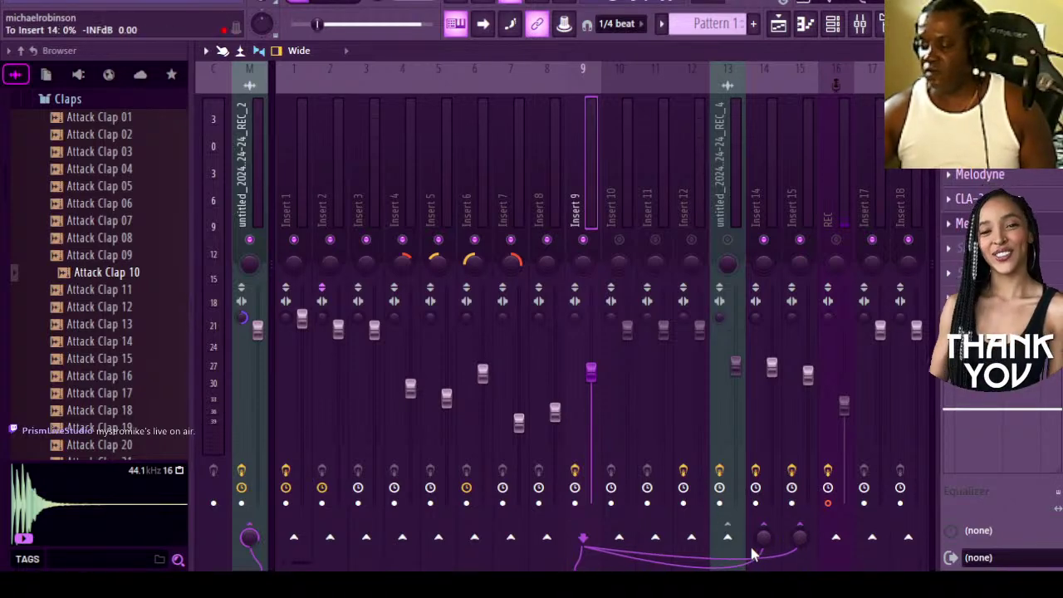
left_click(214, 25)
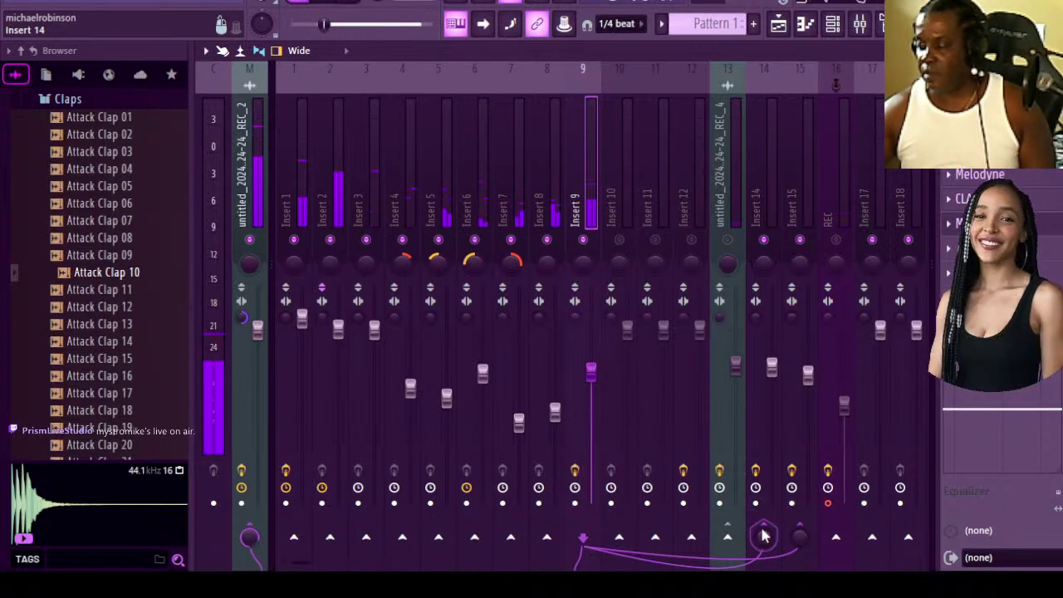
scroll(763, 538, "up", 4)
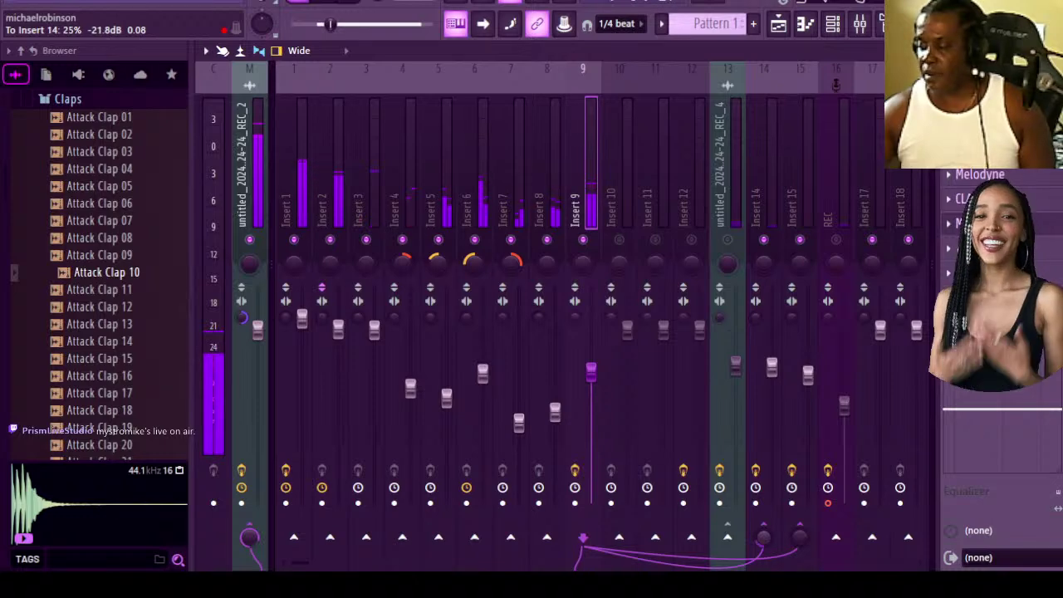
scroll(764, 538, "up", 1)
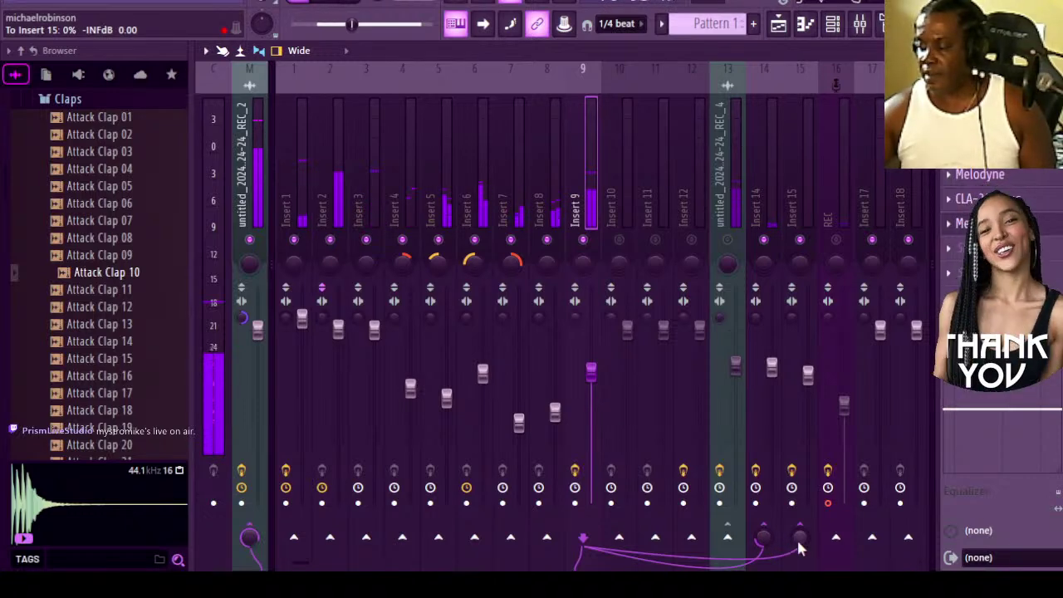
scroll(799, 538, "up", 6)
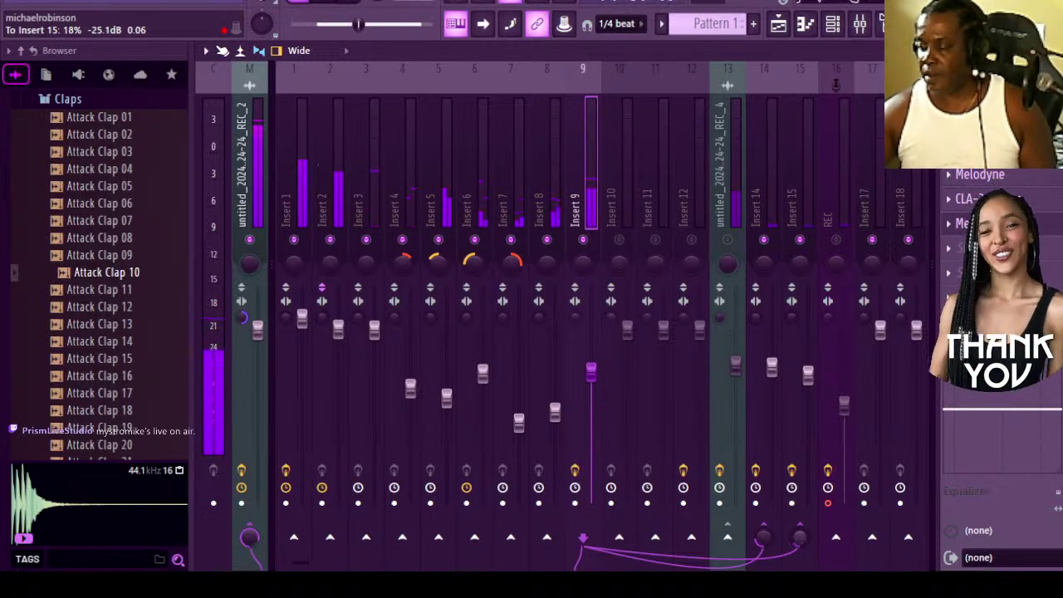
scroll(800, 537, "up", 2)
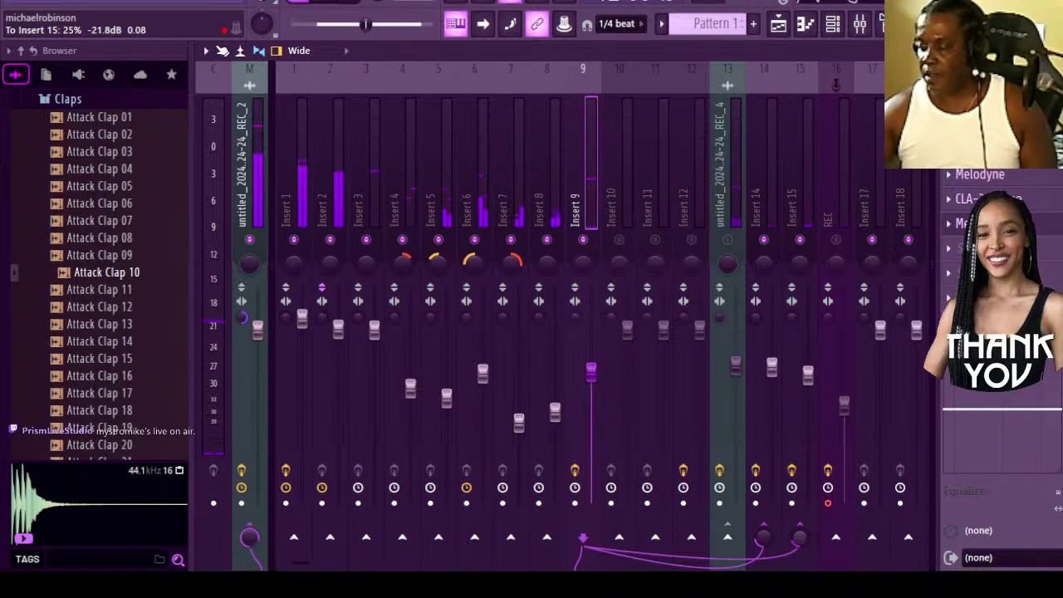
scroll(799, 538, "up", 5)
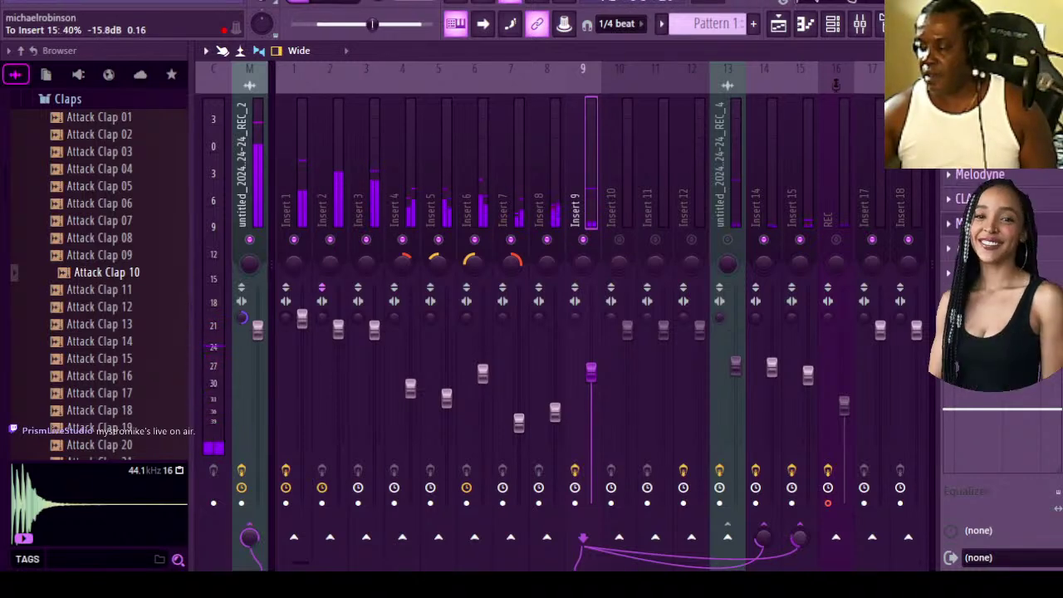
scroll(799, 537, "up", 1)
scroll(799, 537, "up", 6)
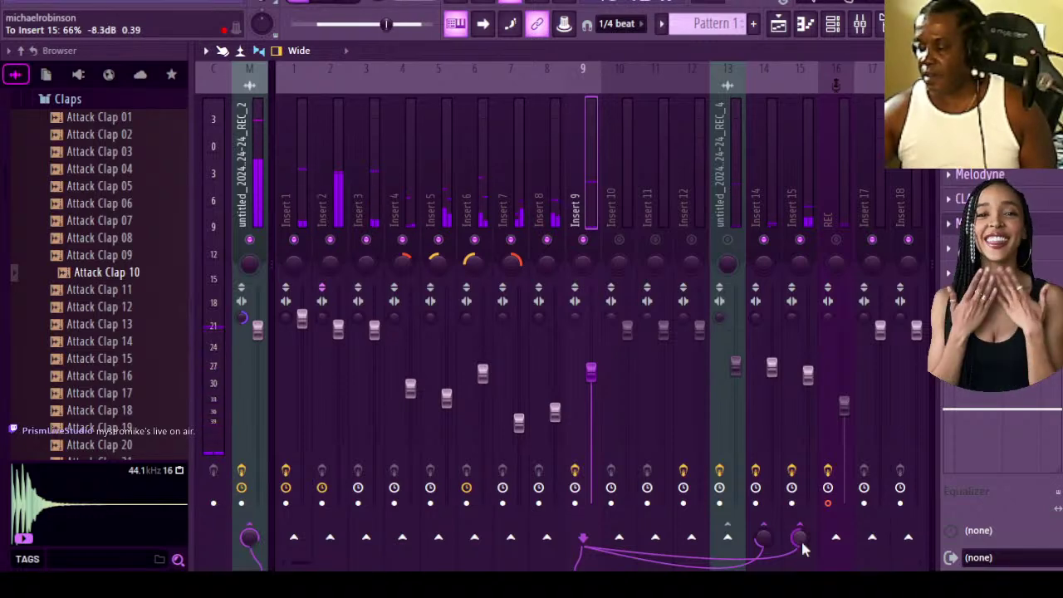
scroll(800, 537, "down", 2)
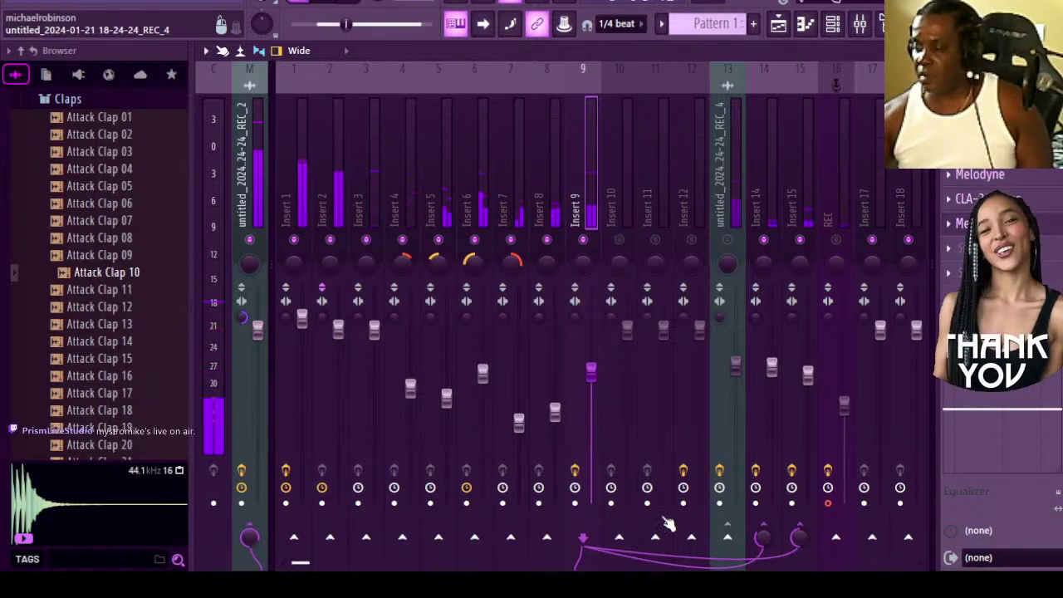
Lower insert 9's volume to 70% (-7.2 dB) and set insert 3's volume to 101%.
left_click_drag(591, 376, 590, 378)
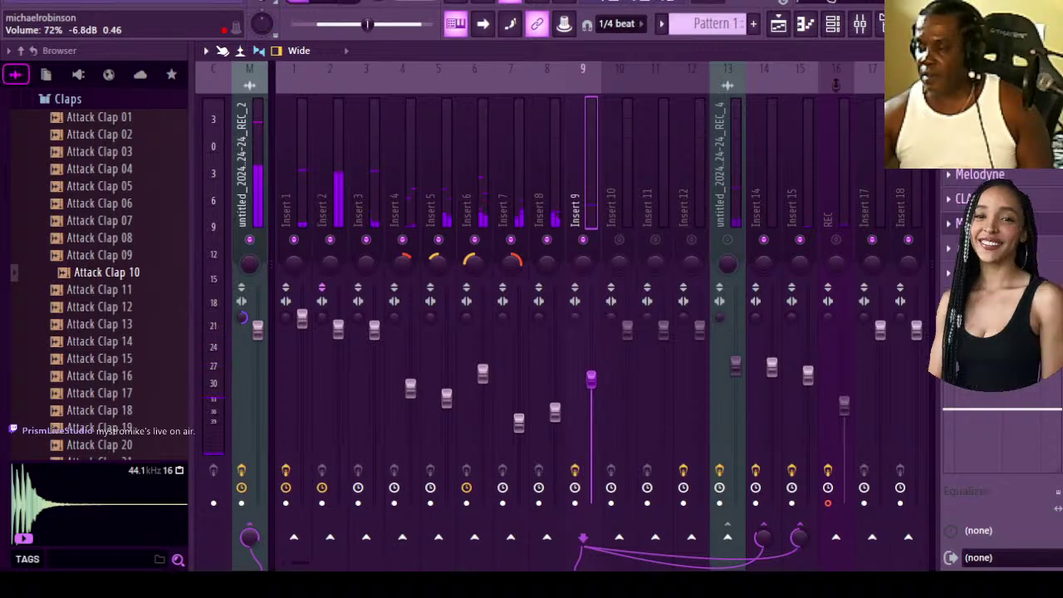
left_click_drag(591, 378, 591, 380)
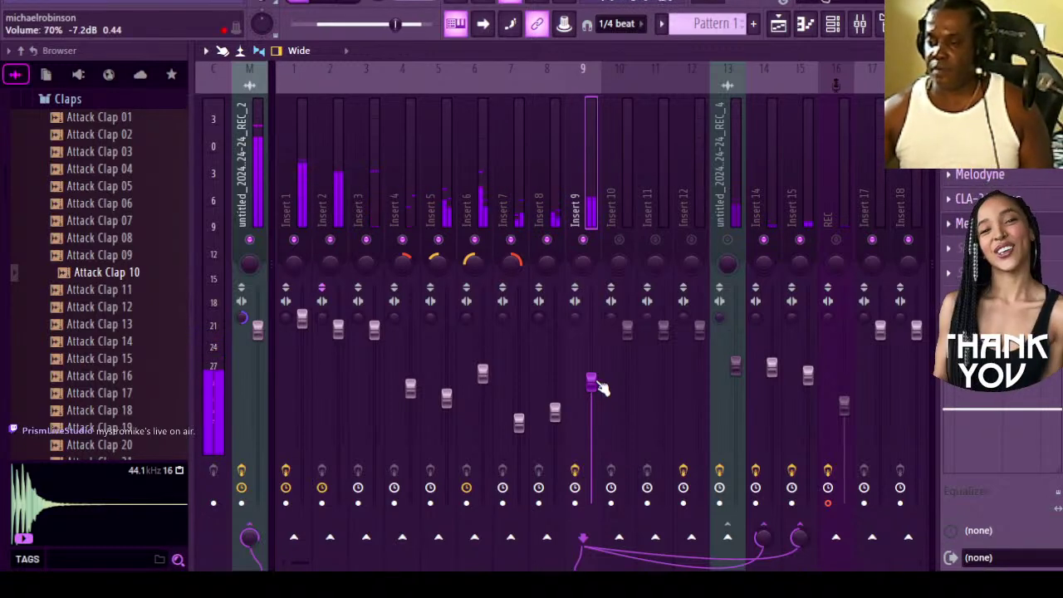
left_click(374, 329)
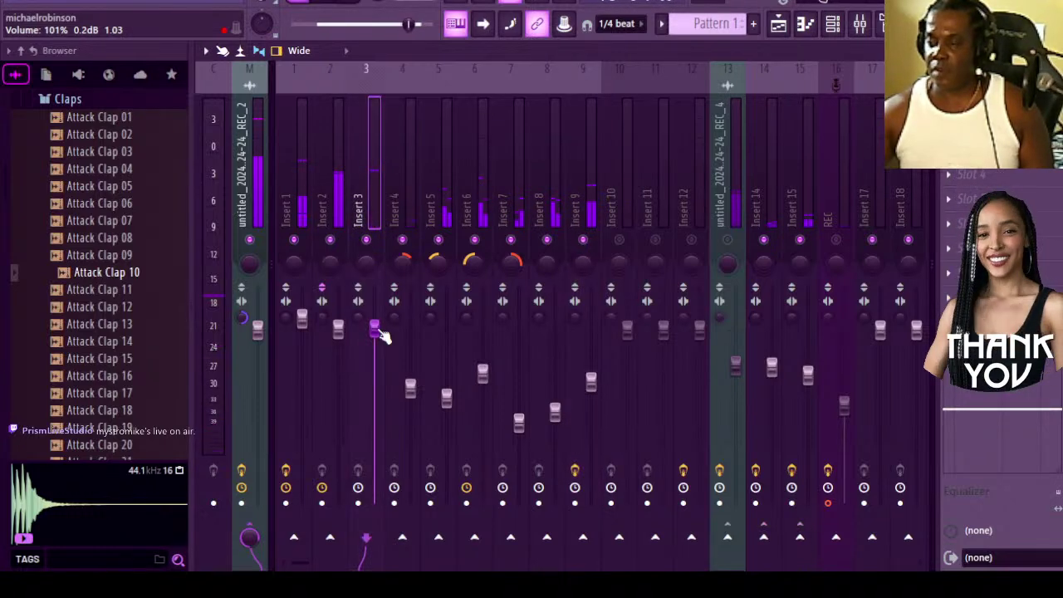
Lower the volumes of inserts 5 and 8 slightly, and save the project.
left_click(446, 398)
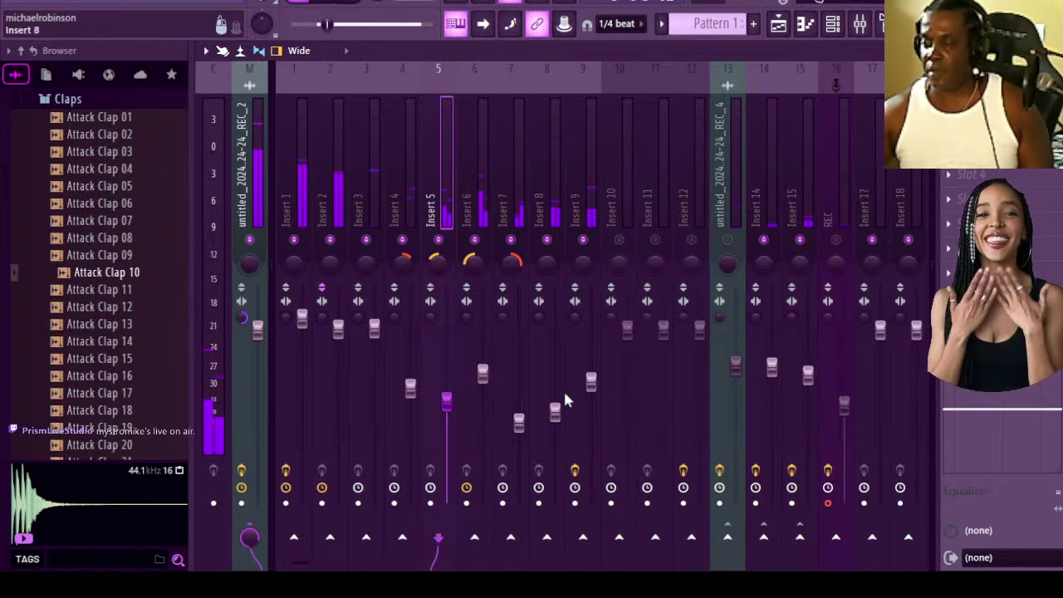
left_click(555, 412)
left_click_drag(555, 415, 555, 425)
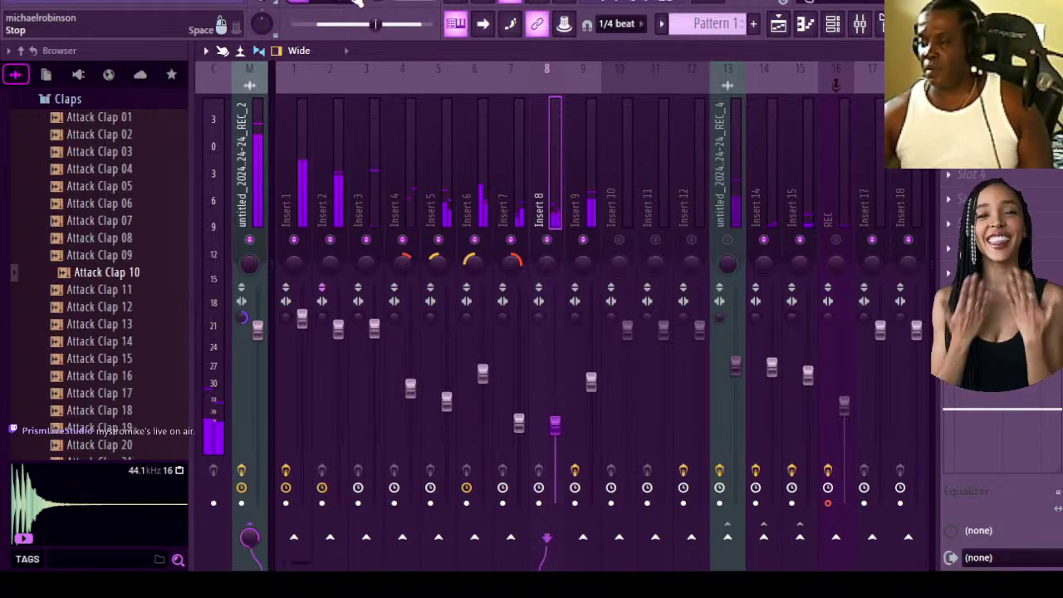
key("ctrl+s")
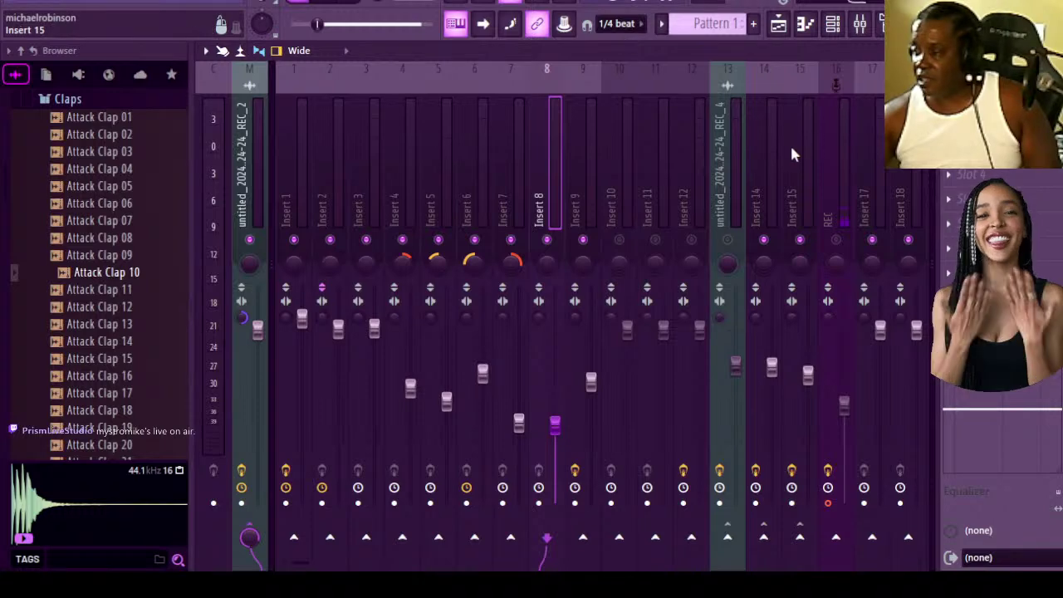
In insert 14's Fruity parametric EQ 2, lower the band 7 low-pass to just under 5 kHz, and audition with insert 15 muted.
left_click(764, 162)
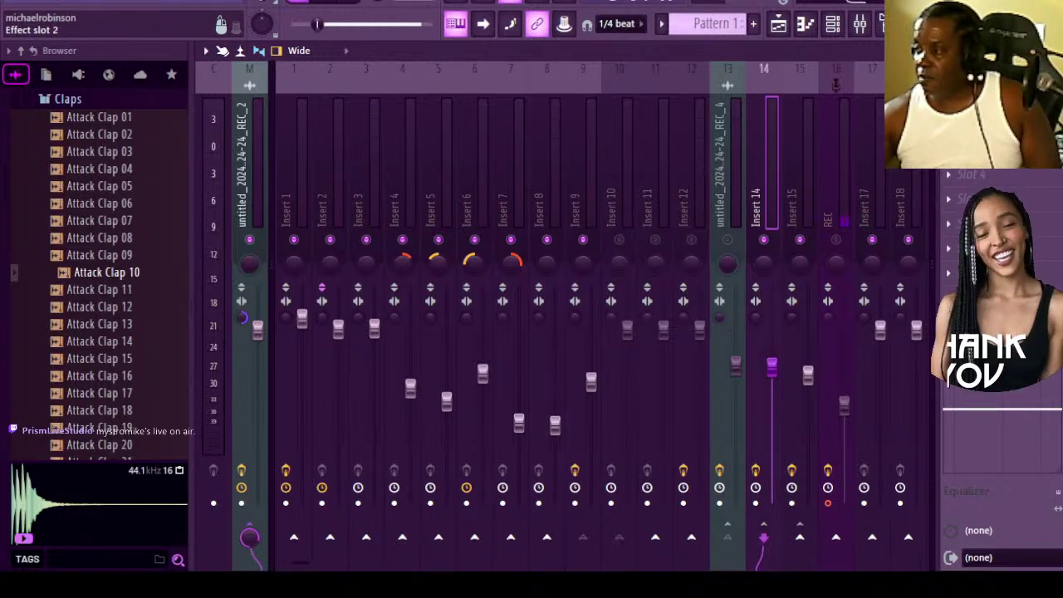
left_click(988, 126)
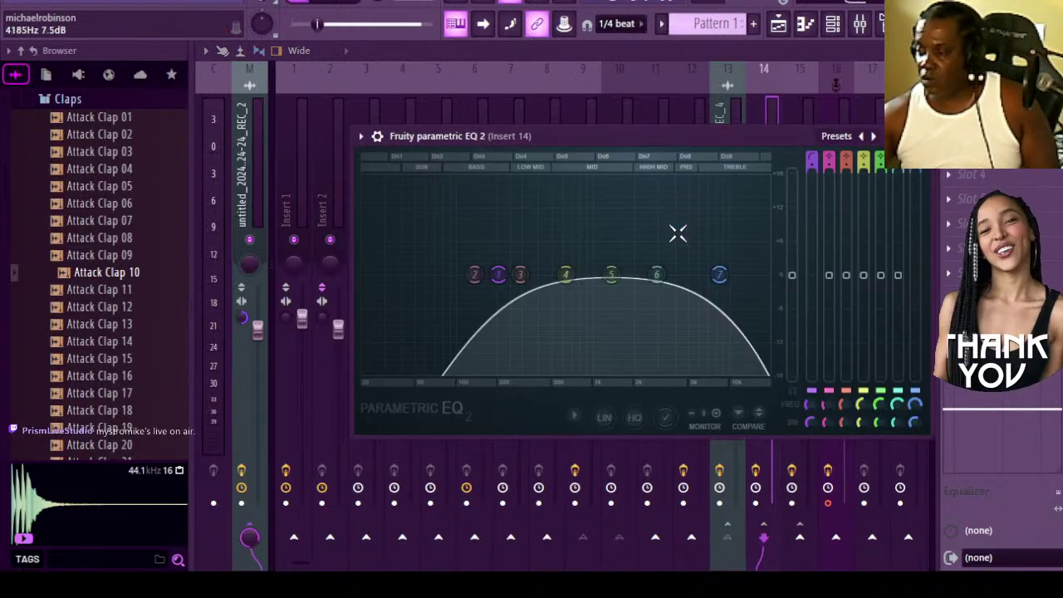
left_click_drag(719, 276, 685, 275)
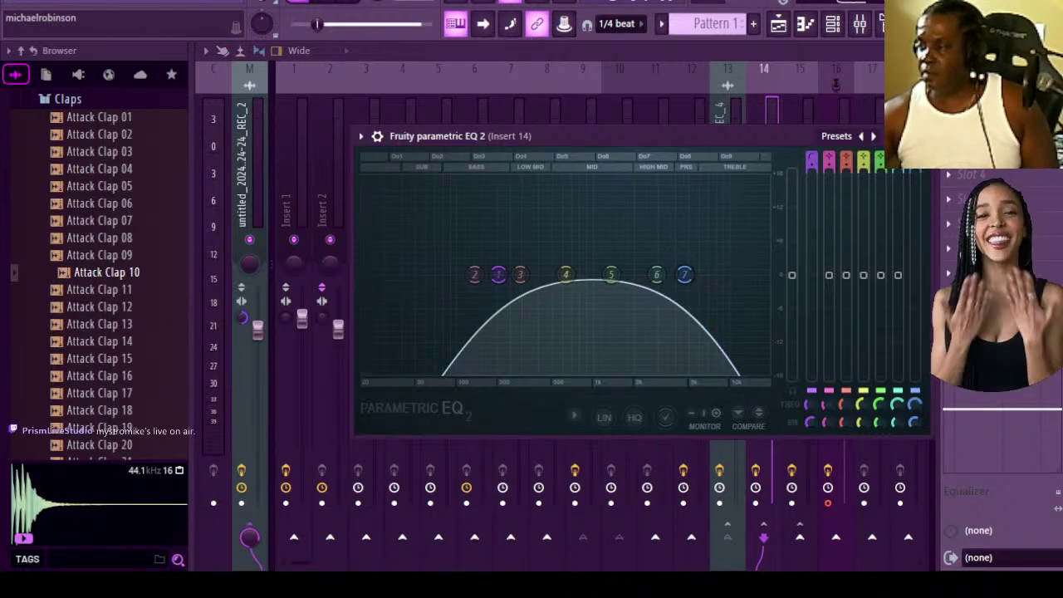
left_click(916, 135)
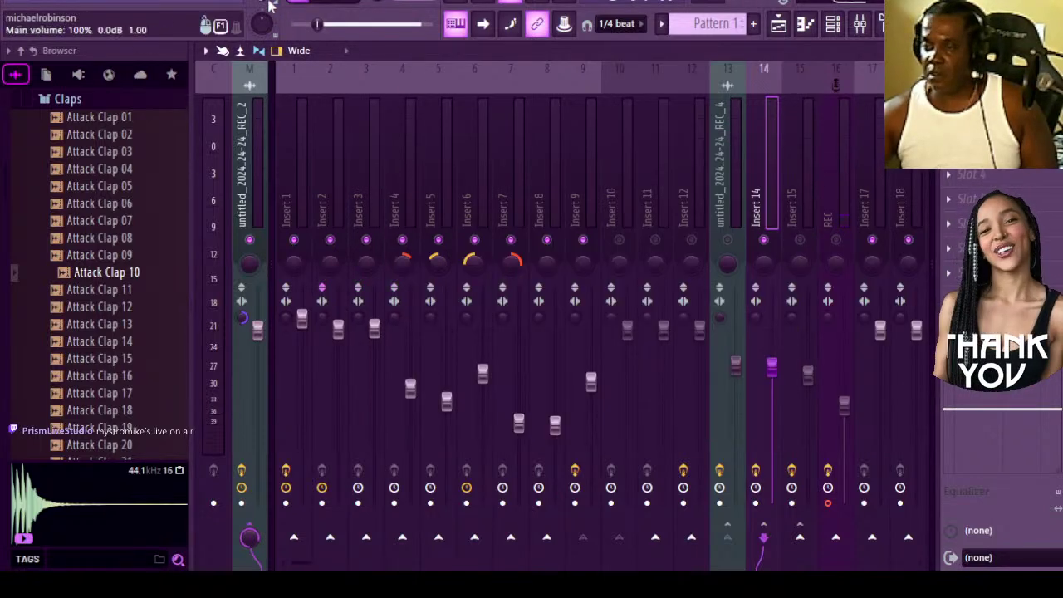
left_click(322, 2)
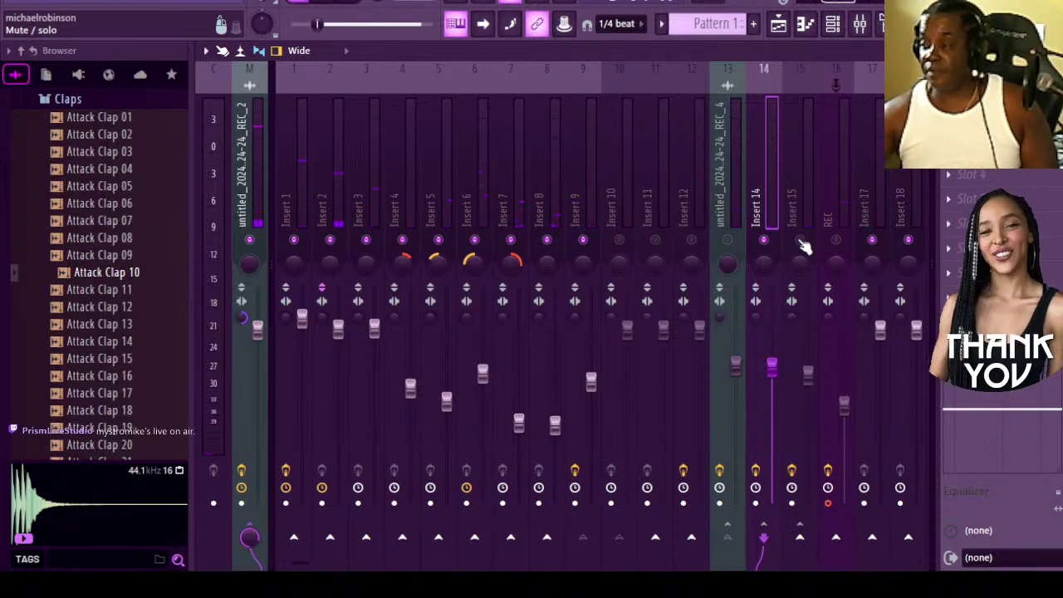
Unmute insert 15, lower its Fruity parametric EQ 2 band 7 low-pass to 4075 Hz, and close the plugin.
left_click(806, 203)
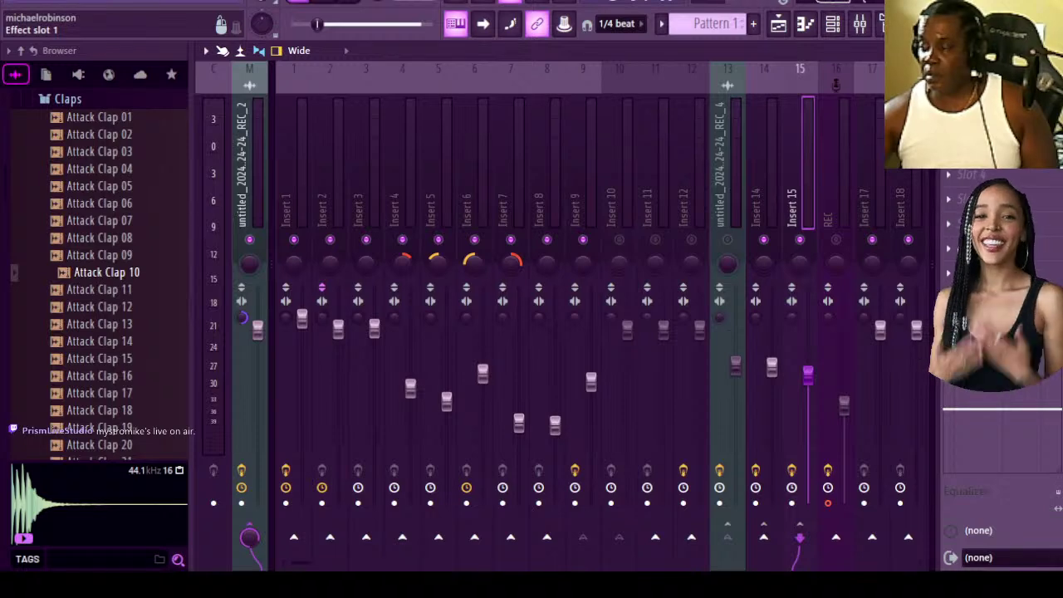
left_click(988, 126)
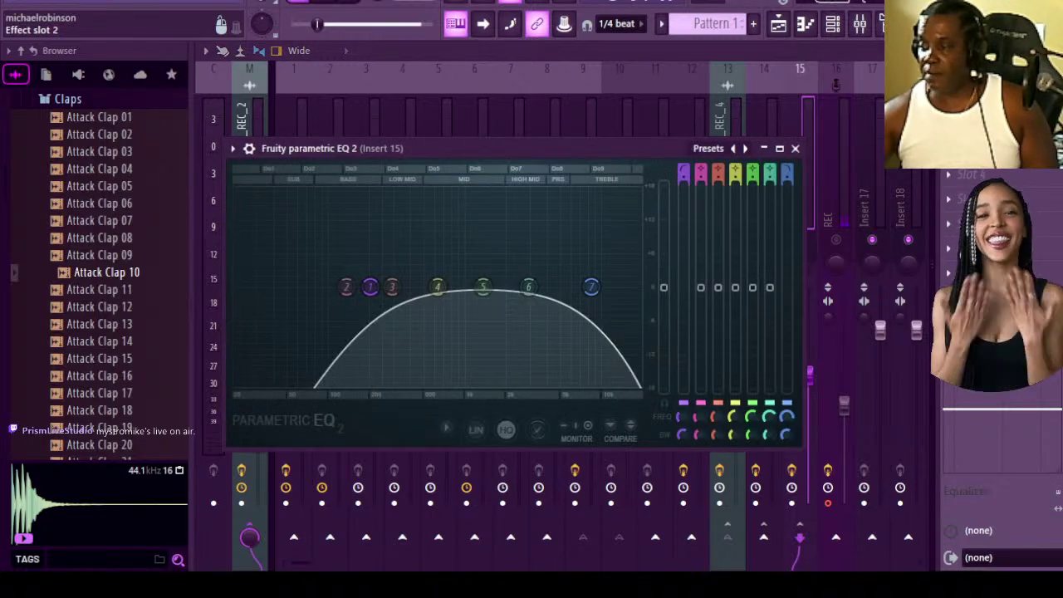
left_click_drag(598, 287, 547, 287)
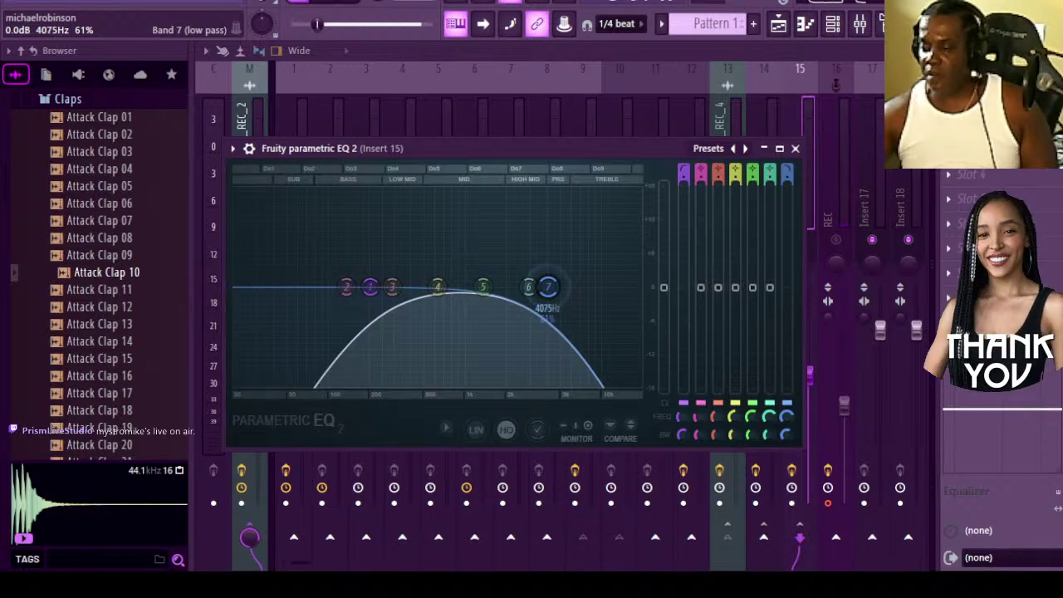
left_click(795, 148)
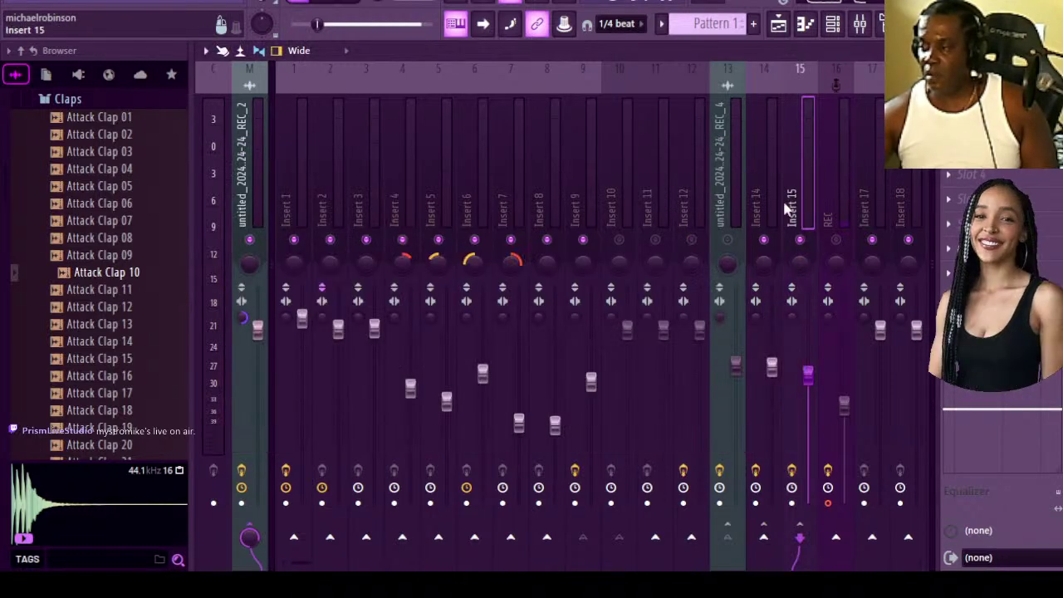
While the song plays, raise insert 15's volume and set insert 9's send to insert 15 to 96%.
left_click(328, 2)
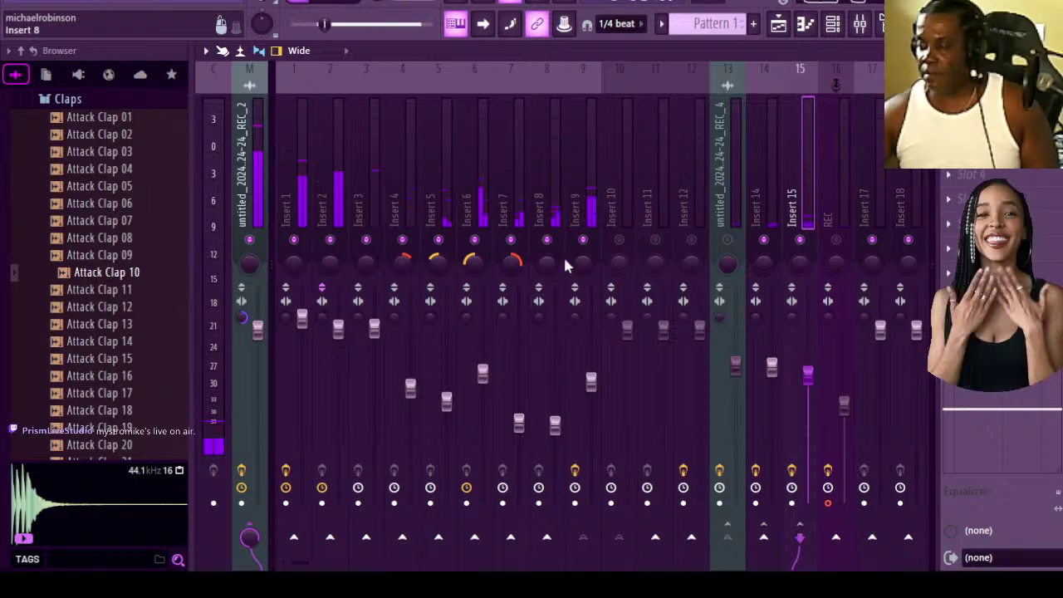
left_click(592, 191)
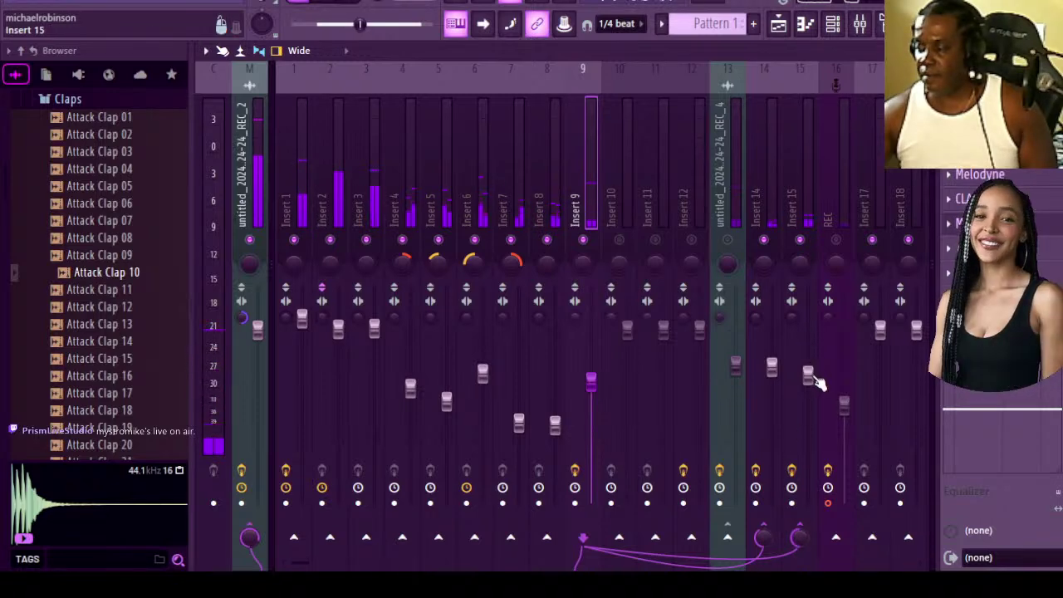
left_click_drag(808, 376, 808, 349)
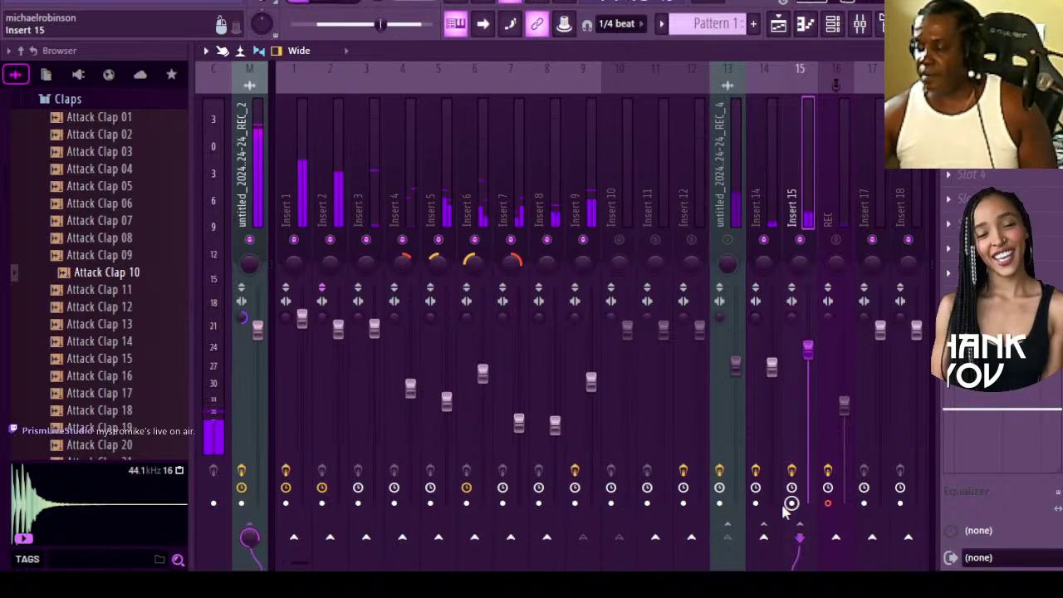
left_click(596, 234)
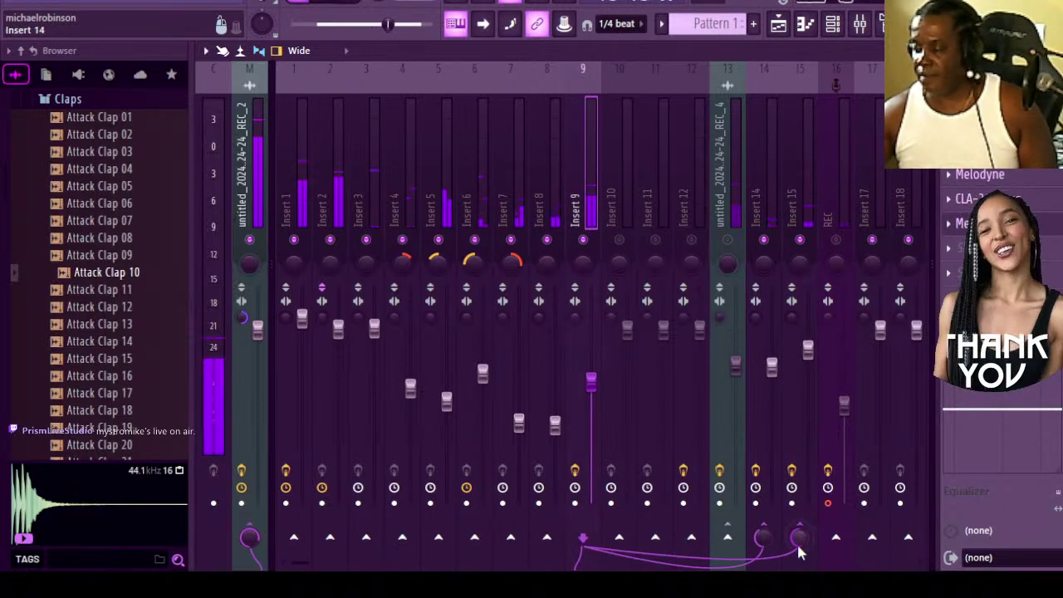
left_click_drag(797, 541, 797, 533)
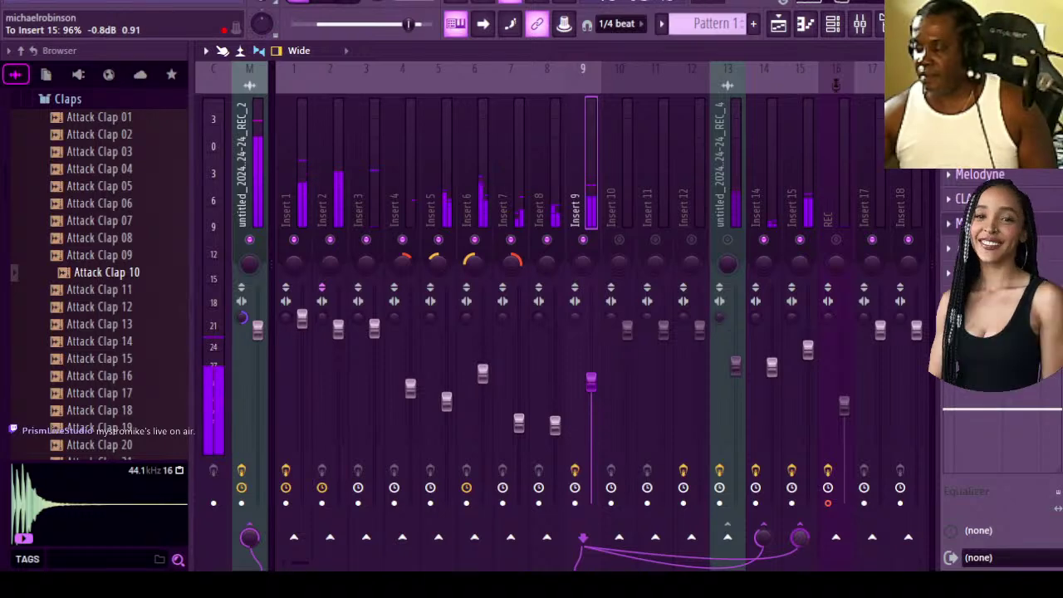
Lower insert 9's send to insert 15 to 77%, and bring insert 14's volume down slightly.
left_click_drag(798, 542, 798, 556)
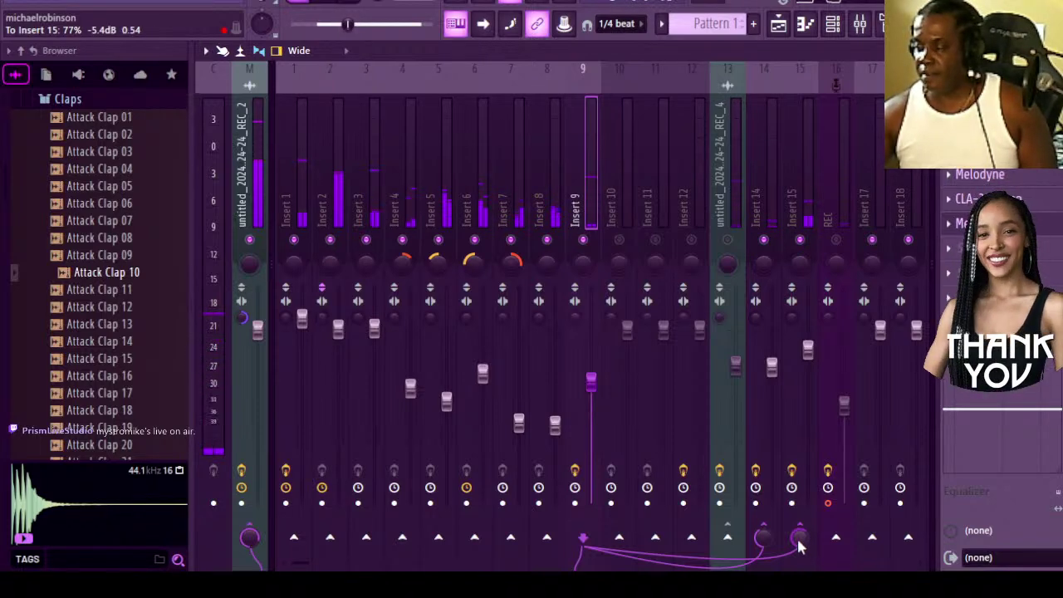
left_click(771, 366)
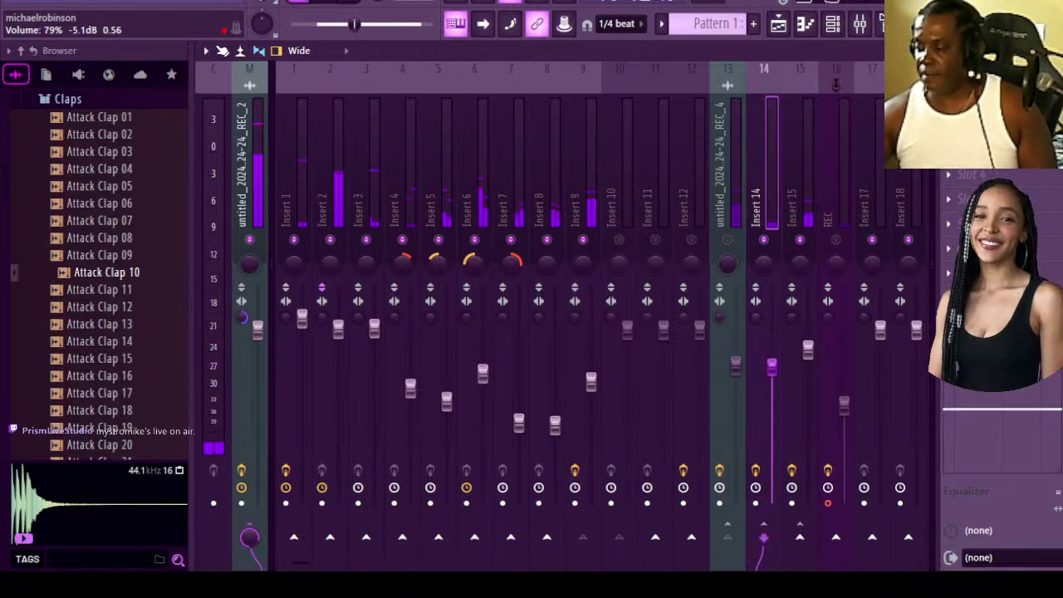
left_click_drag(771, 367, 771, 373)
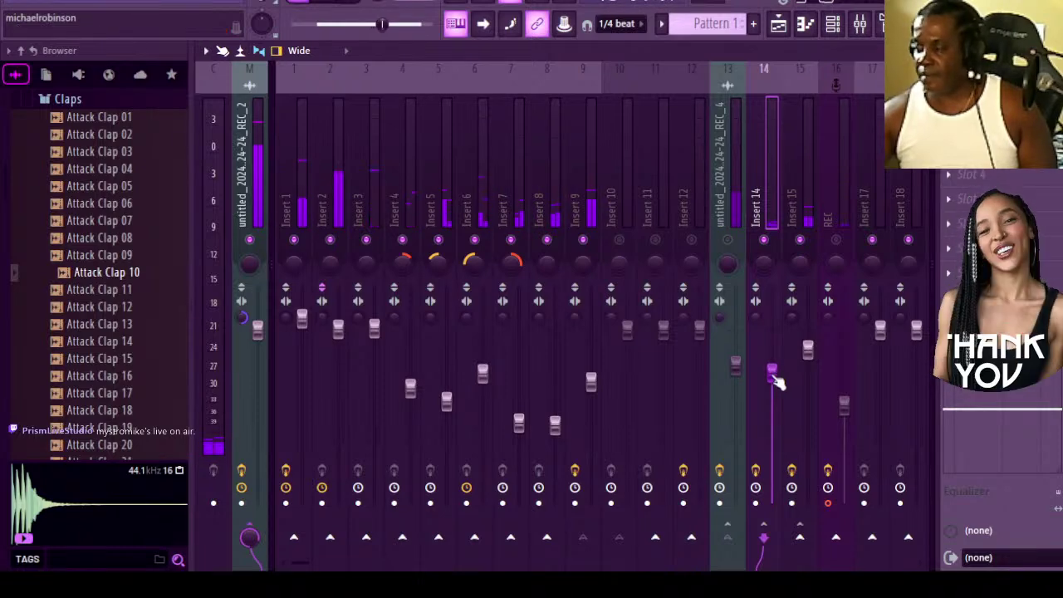
mouse_move(778, 379)
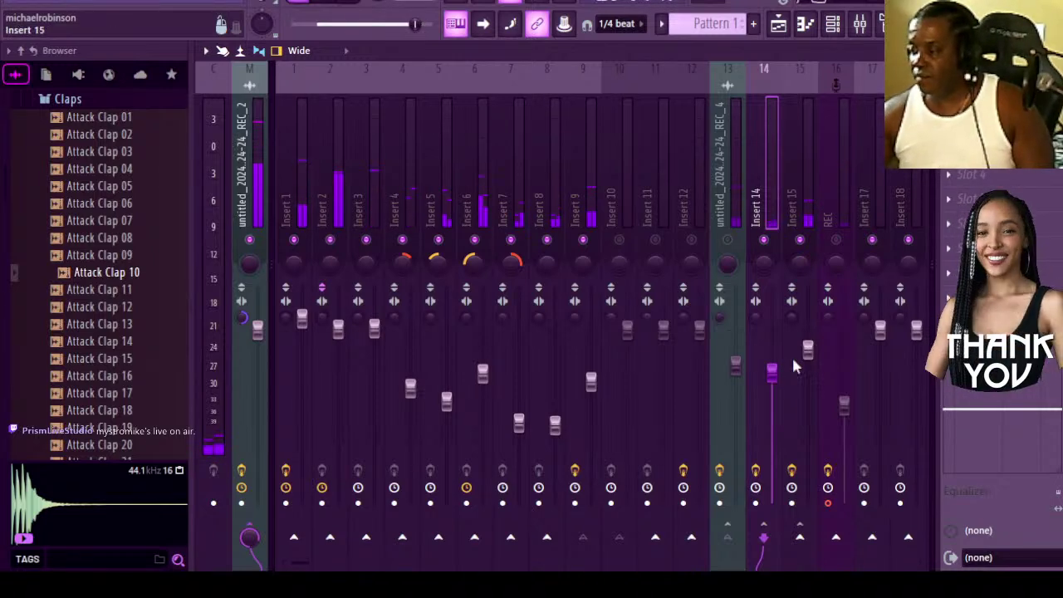
Reduce insert 9's send to insert 15 to about 64%, and cut its send to insert 14 to 45% before nudging it back up.
left_click(585, 195)
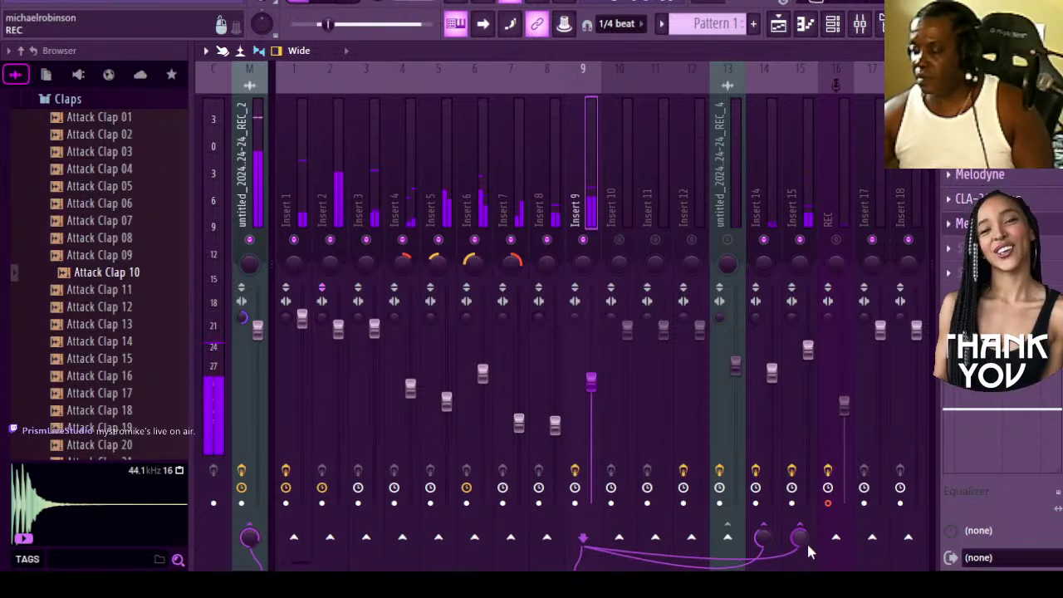
scroll(799, 537, "down", 3)
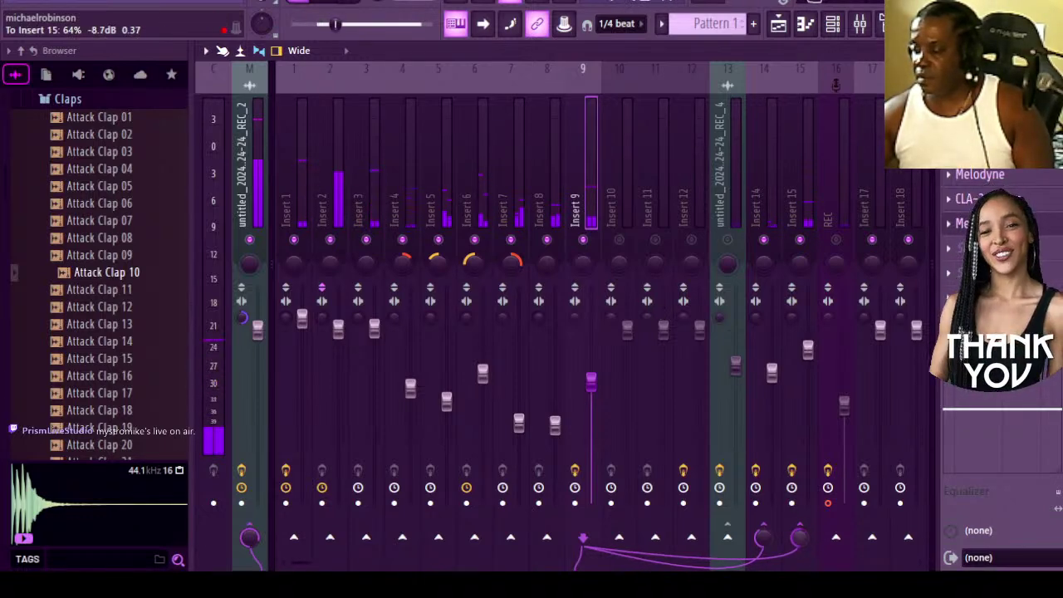
scroll(799, 538, "down", 1)
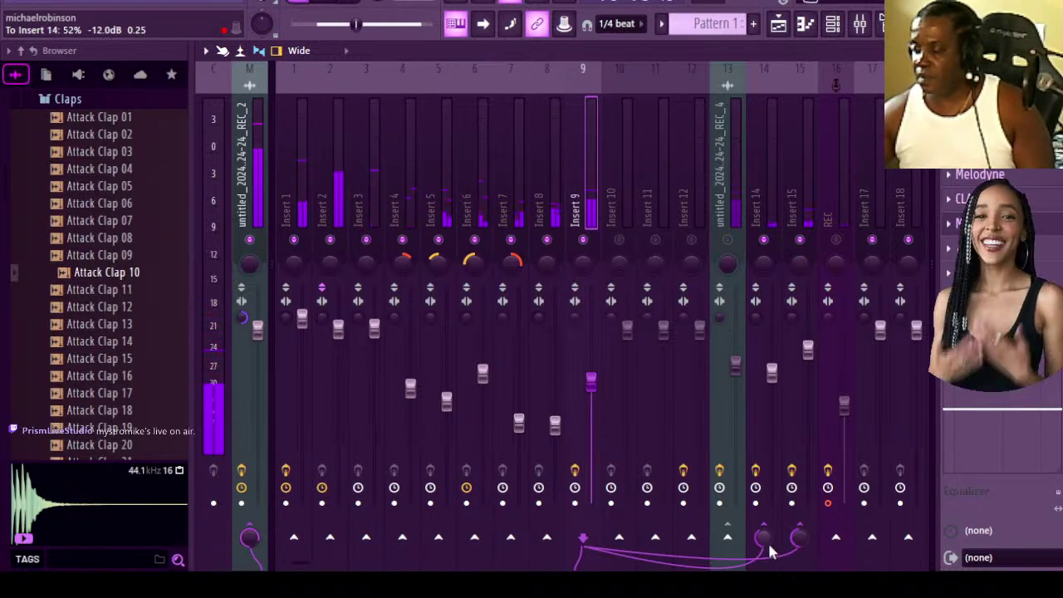
left_click_drag(767, 540, 768, 556)
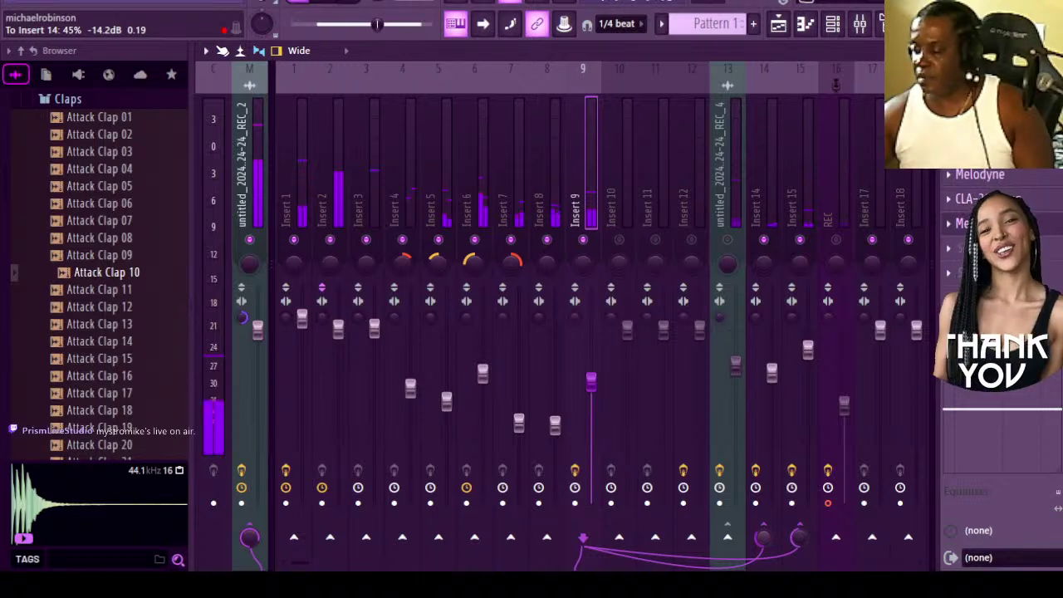
left_click_drag(763, 538, 763, 523)
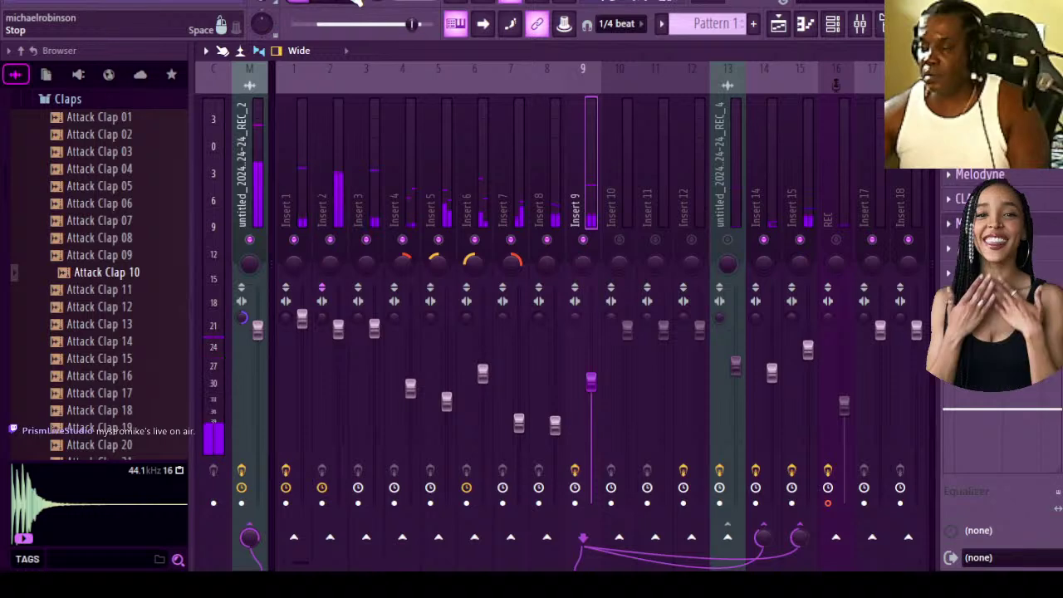
Mute insert 9 and lower insert 8's volume slightly against the beat.
left_click(593, 241)
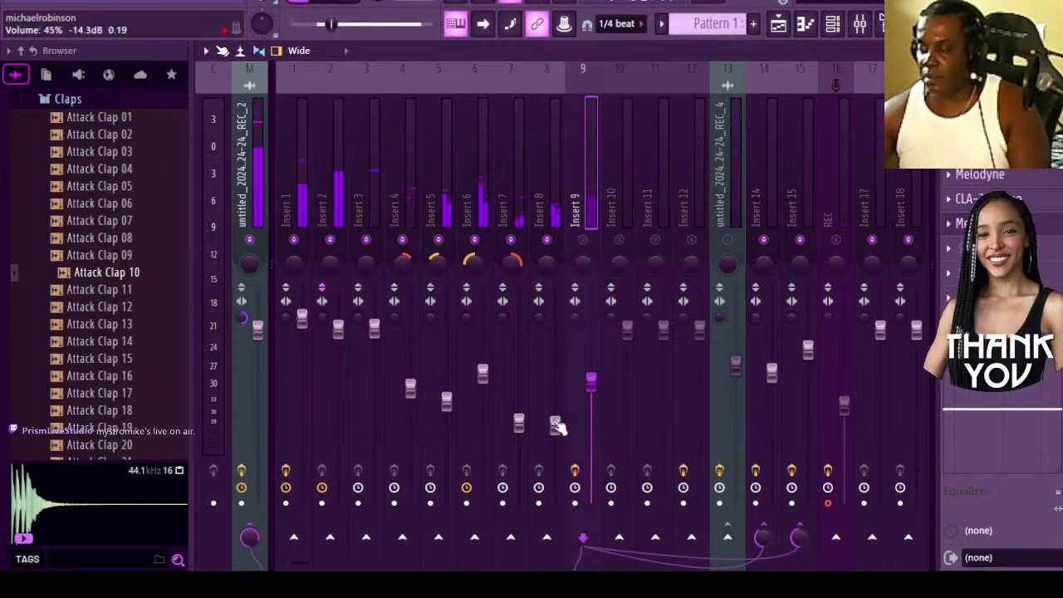
left_click_drag(555, 424, 555, 440)
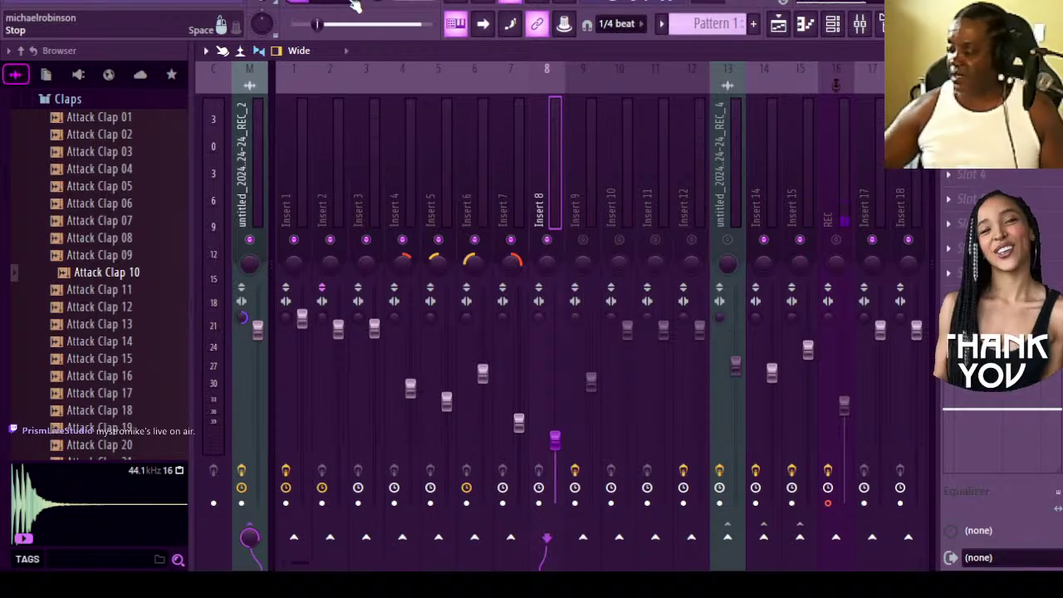
Return to the playlist arrangement, save the project, and play the song from bar 5.
left_click(778, 25)
left_click(834, 25)
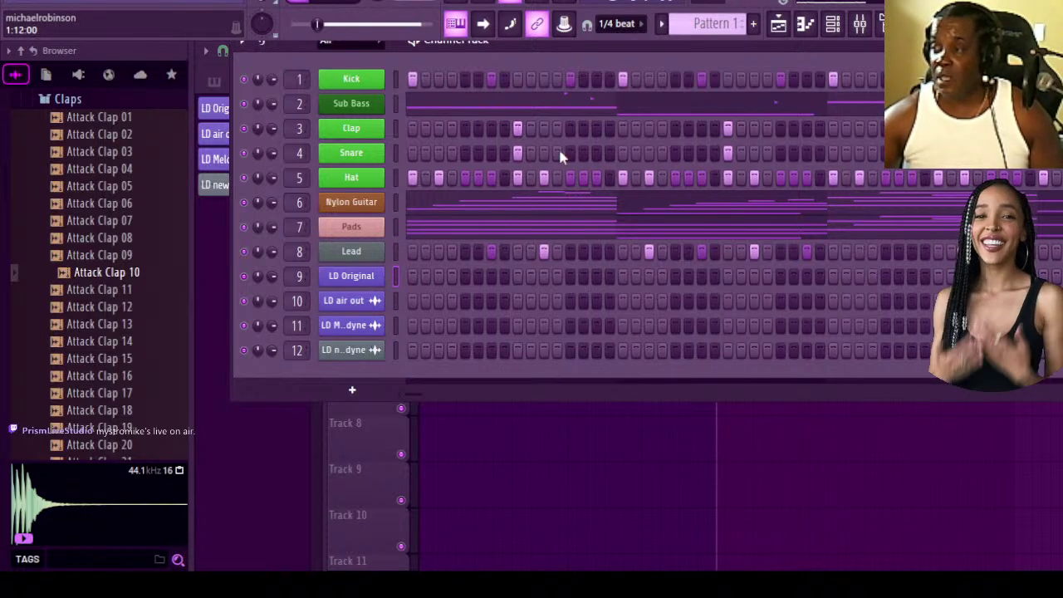
left_click(779, 28)
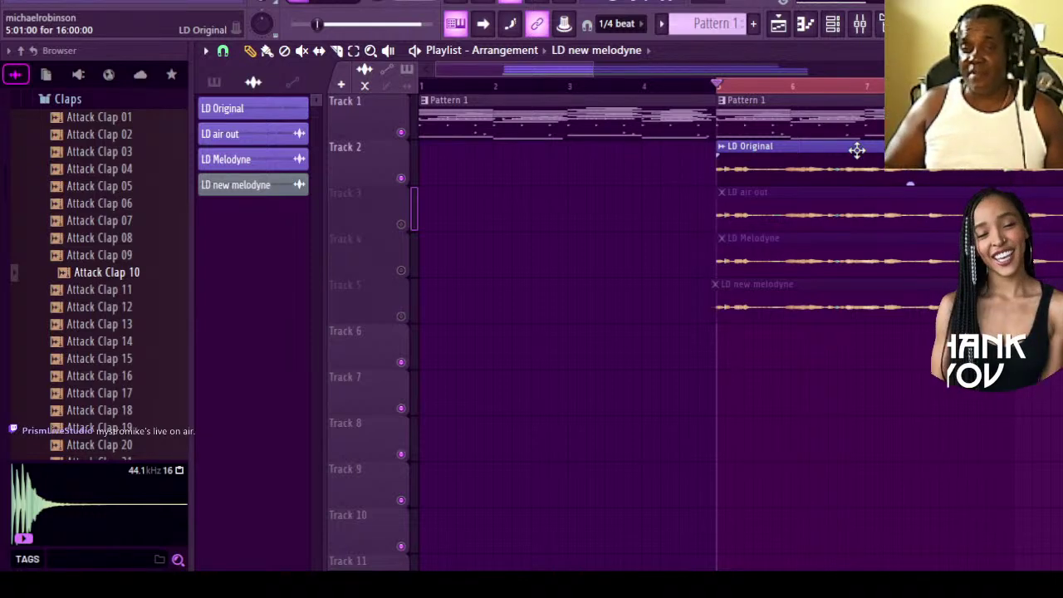
key("ctrl+s")
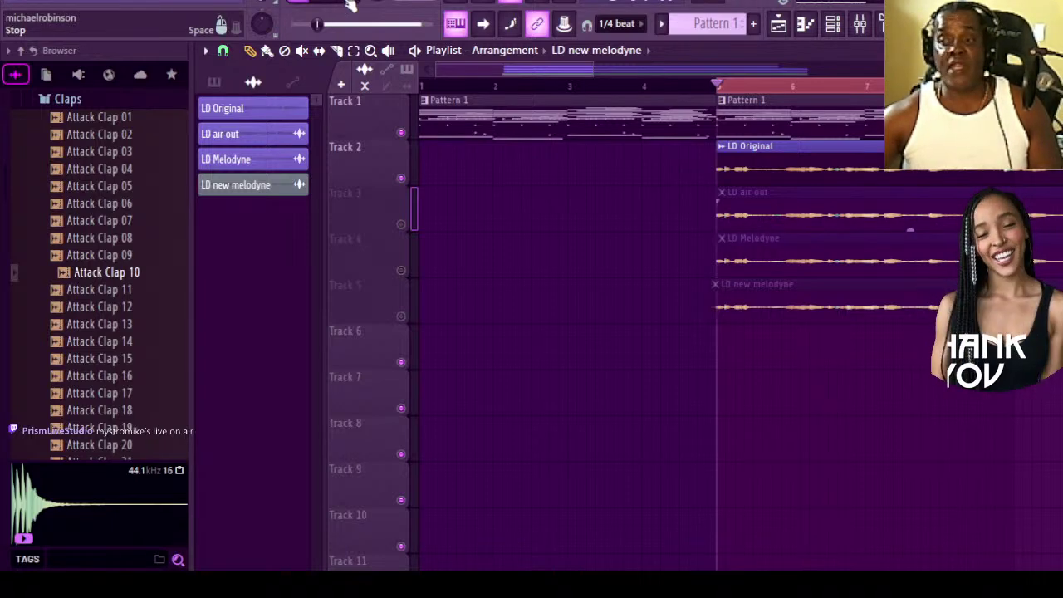
left_click(341, 4)
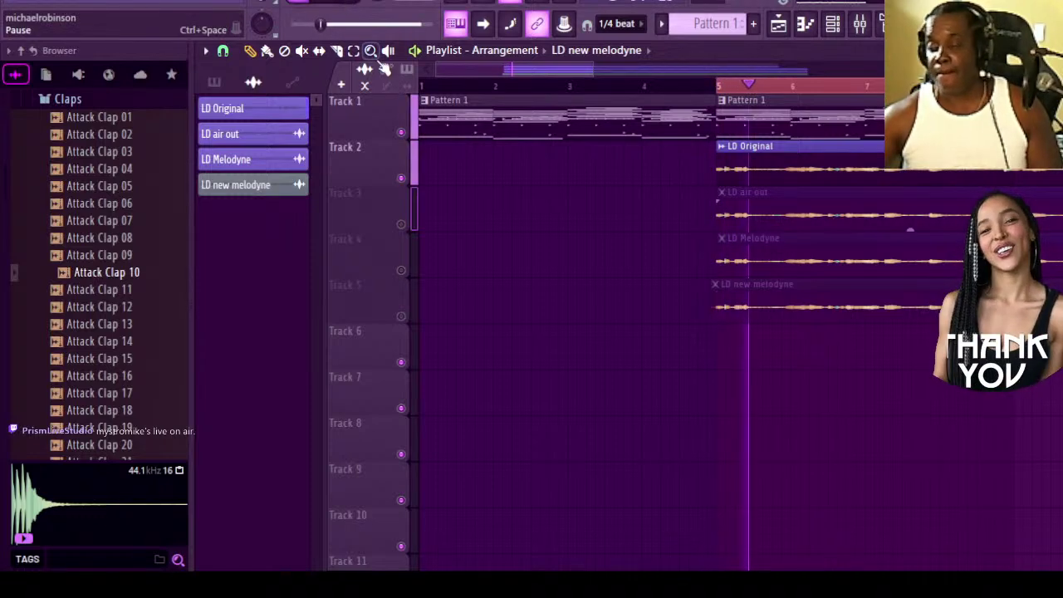